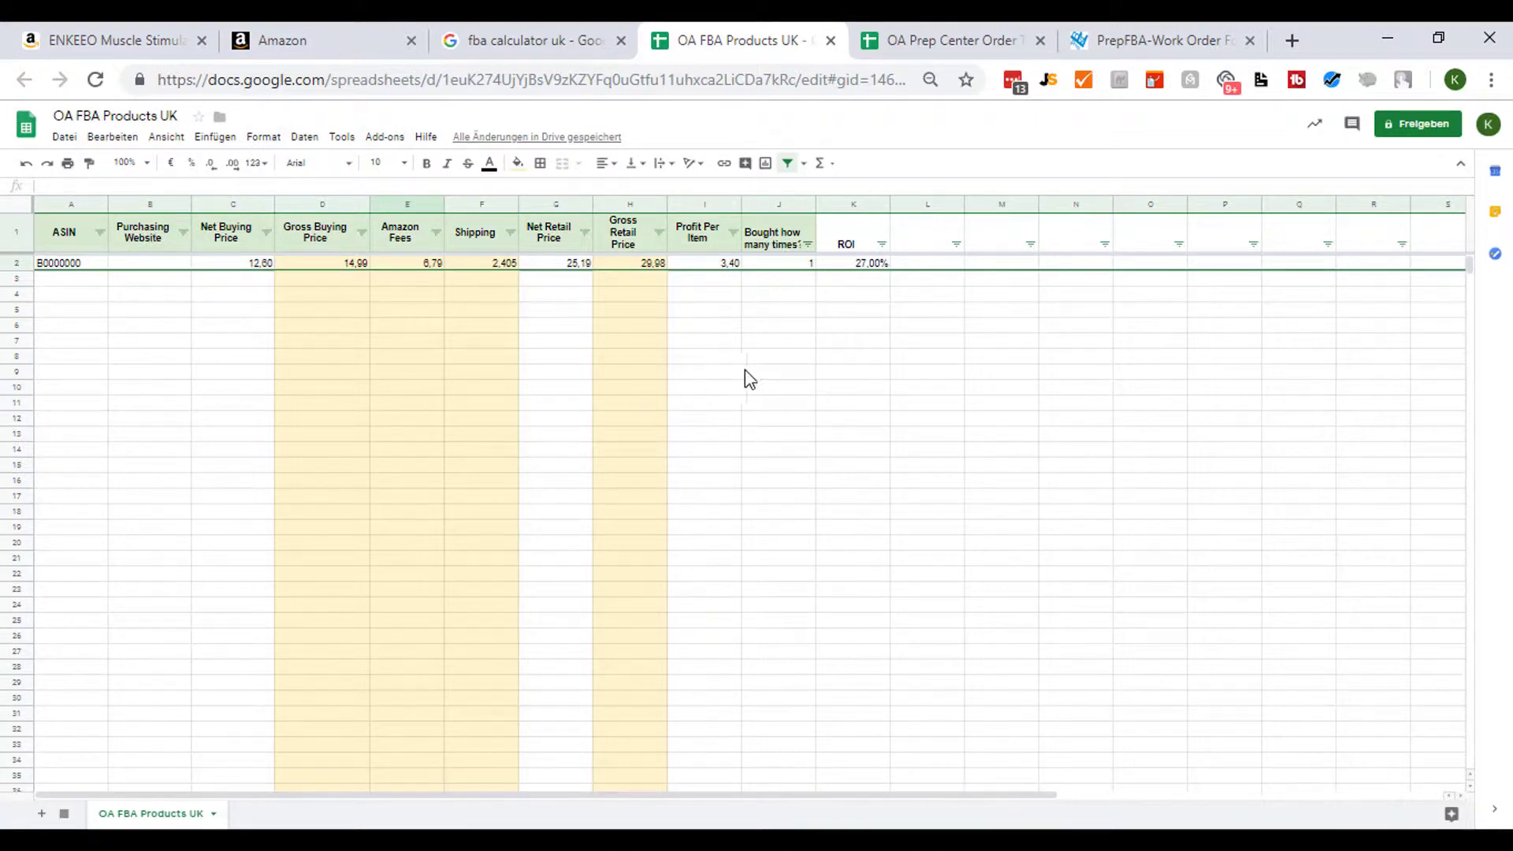
- Inspect the price formulas in row 2's Net Buying Price and Gross Buying Price cells
left_click(251, 264)
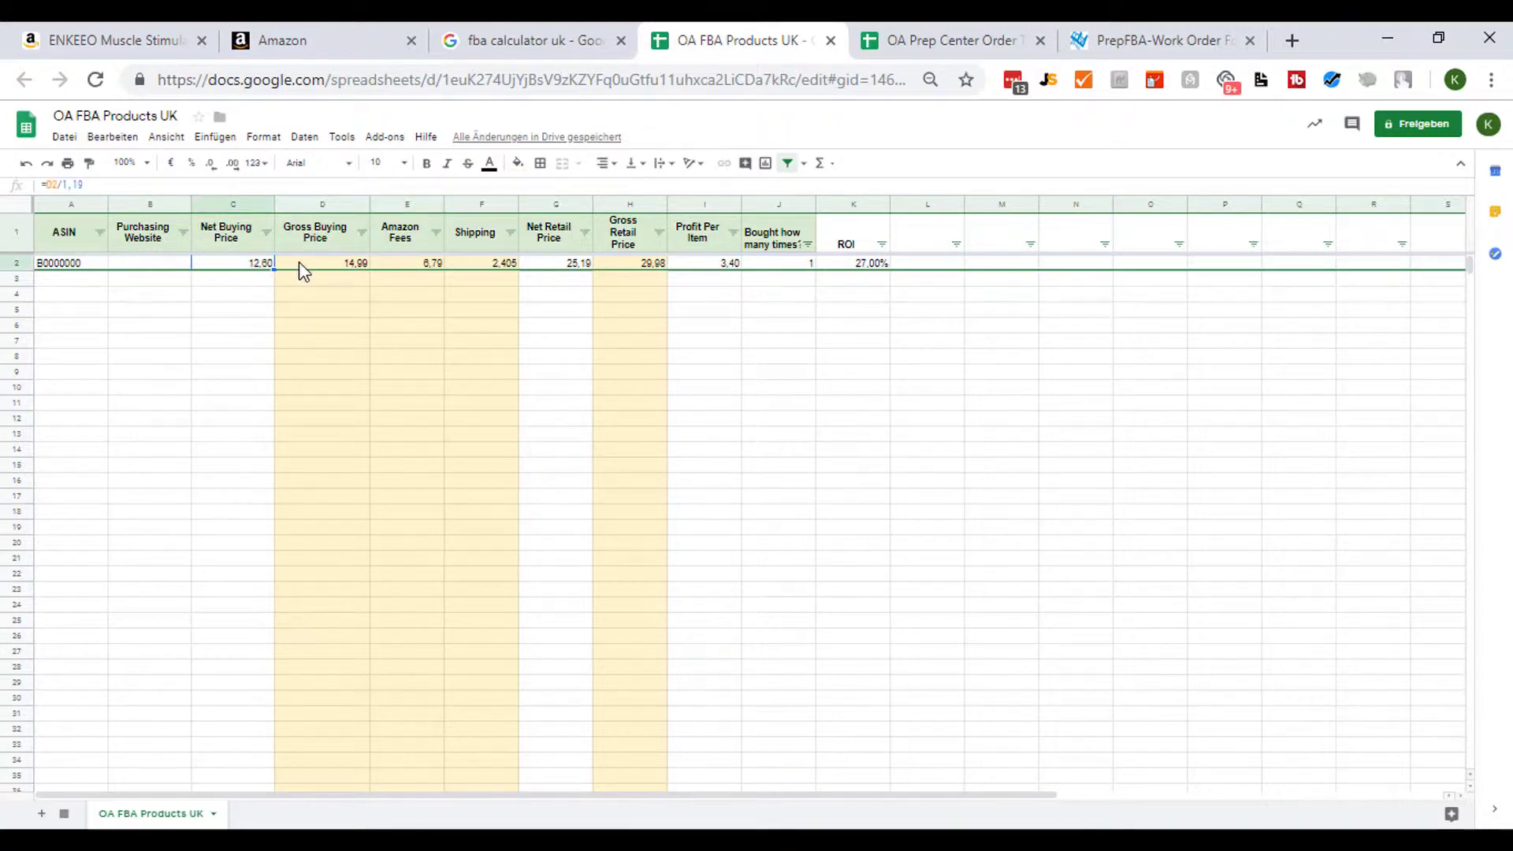
left_click(297, 268)
left_click(256, 268)
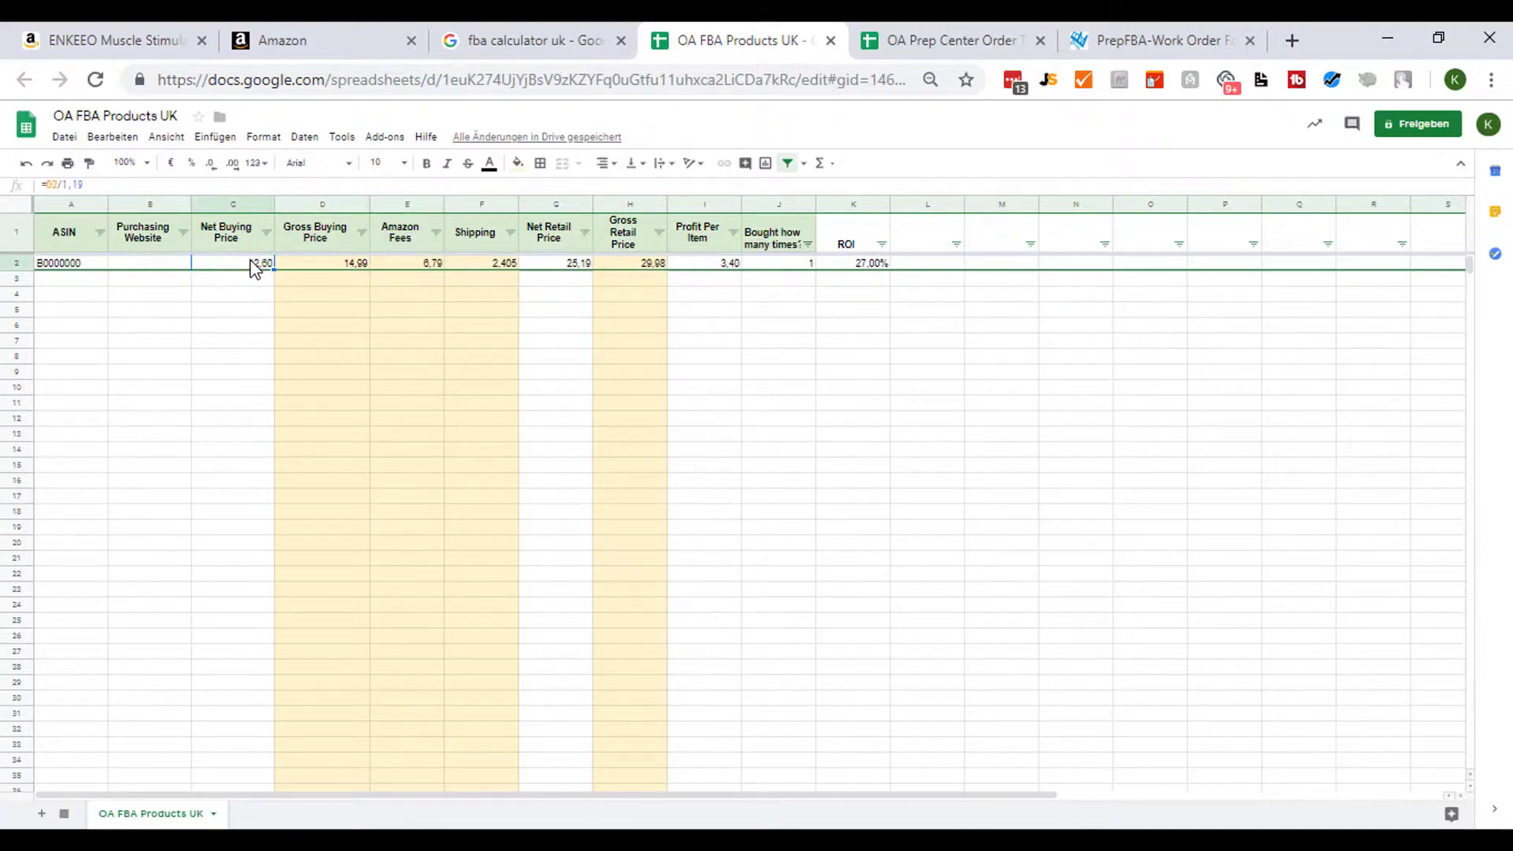
left_click(317, 272)
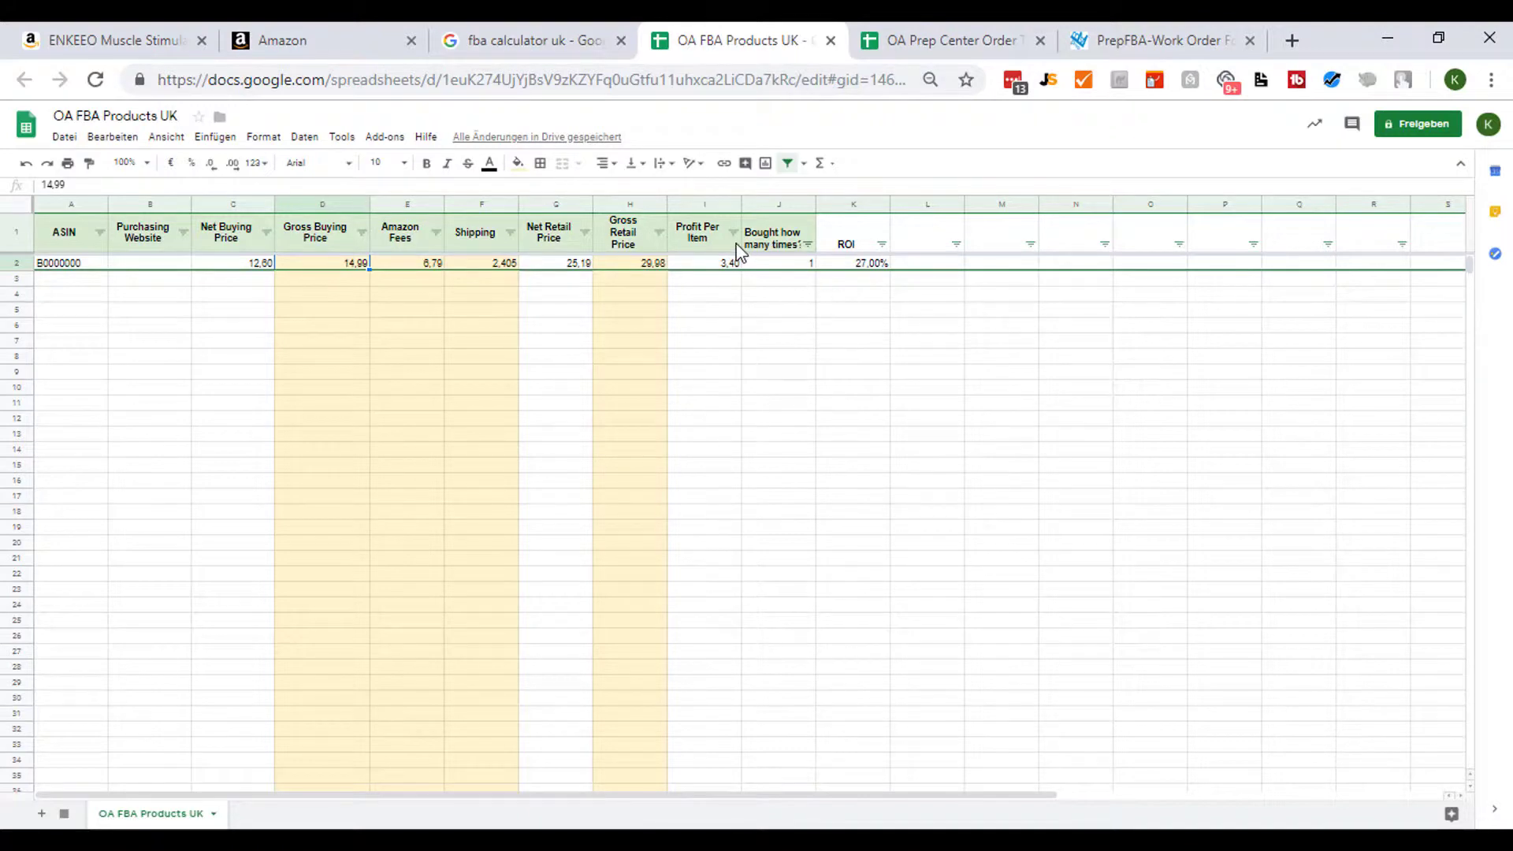
- Switch to the ENKEEO Muscle Stimulator Amazon listing and scroll through its product details
left_click(933, 26)
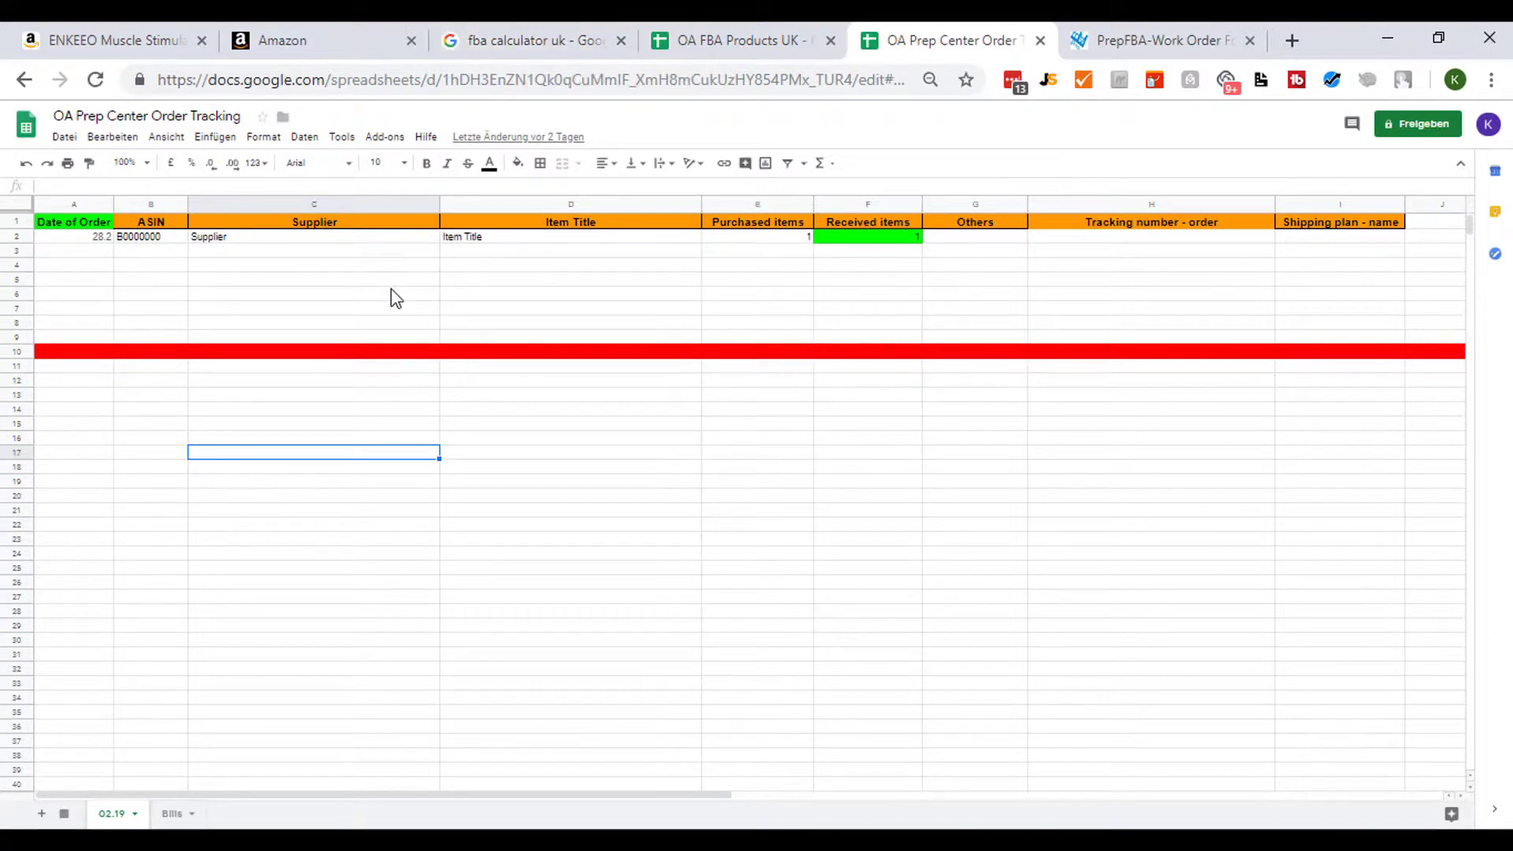
left_click(138, 47)
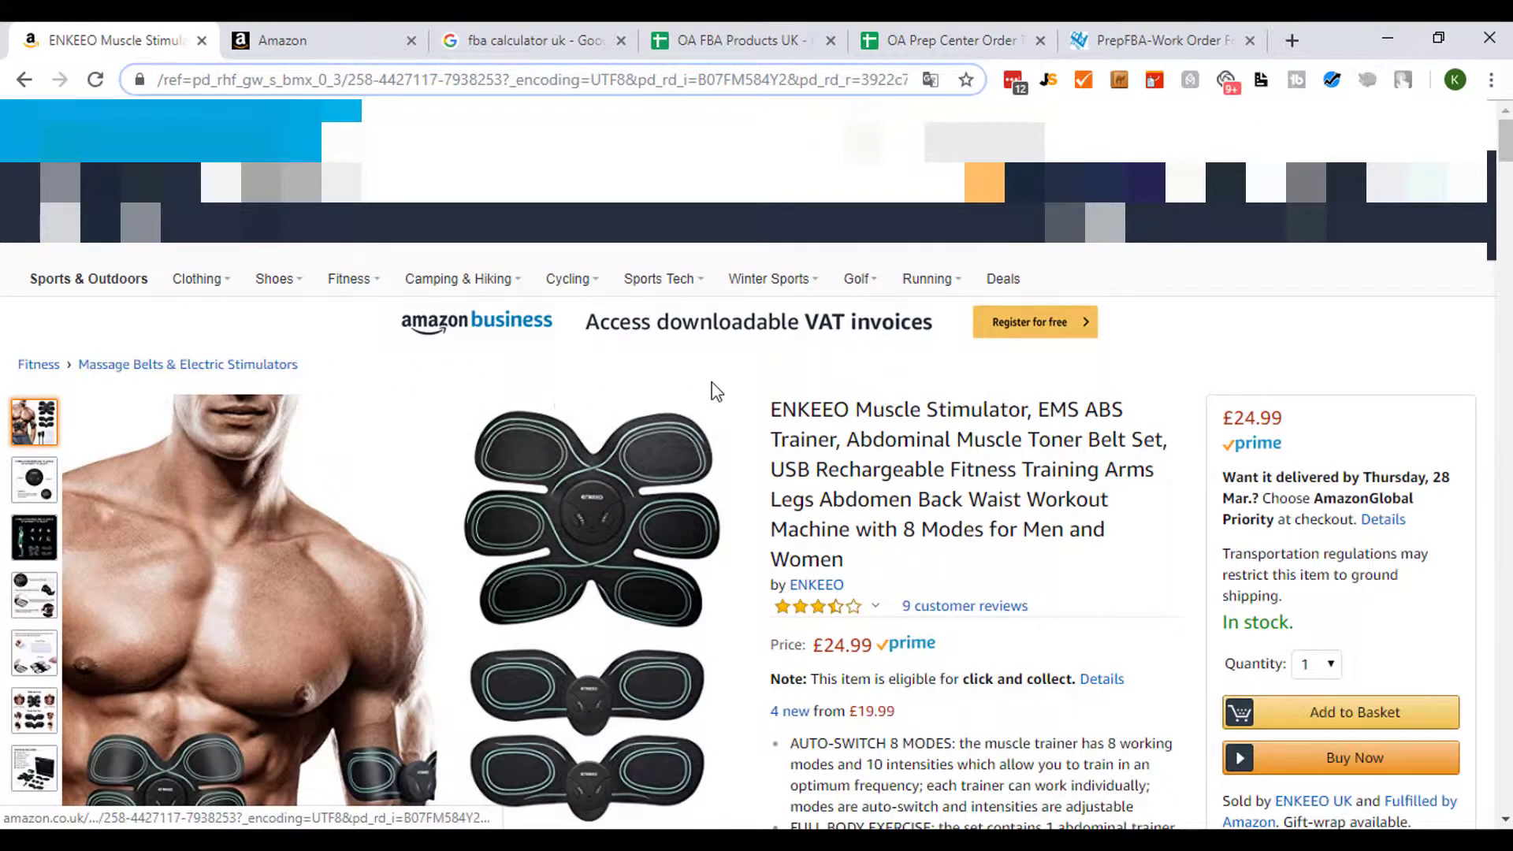
scroll(763, 360, "down", 2)
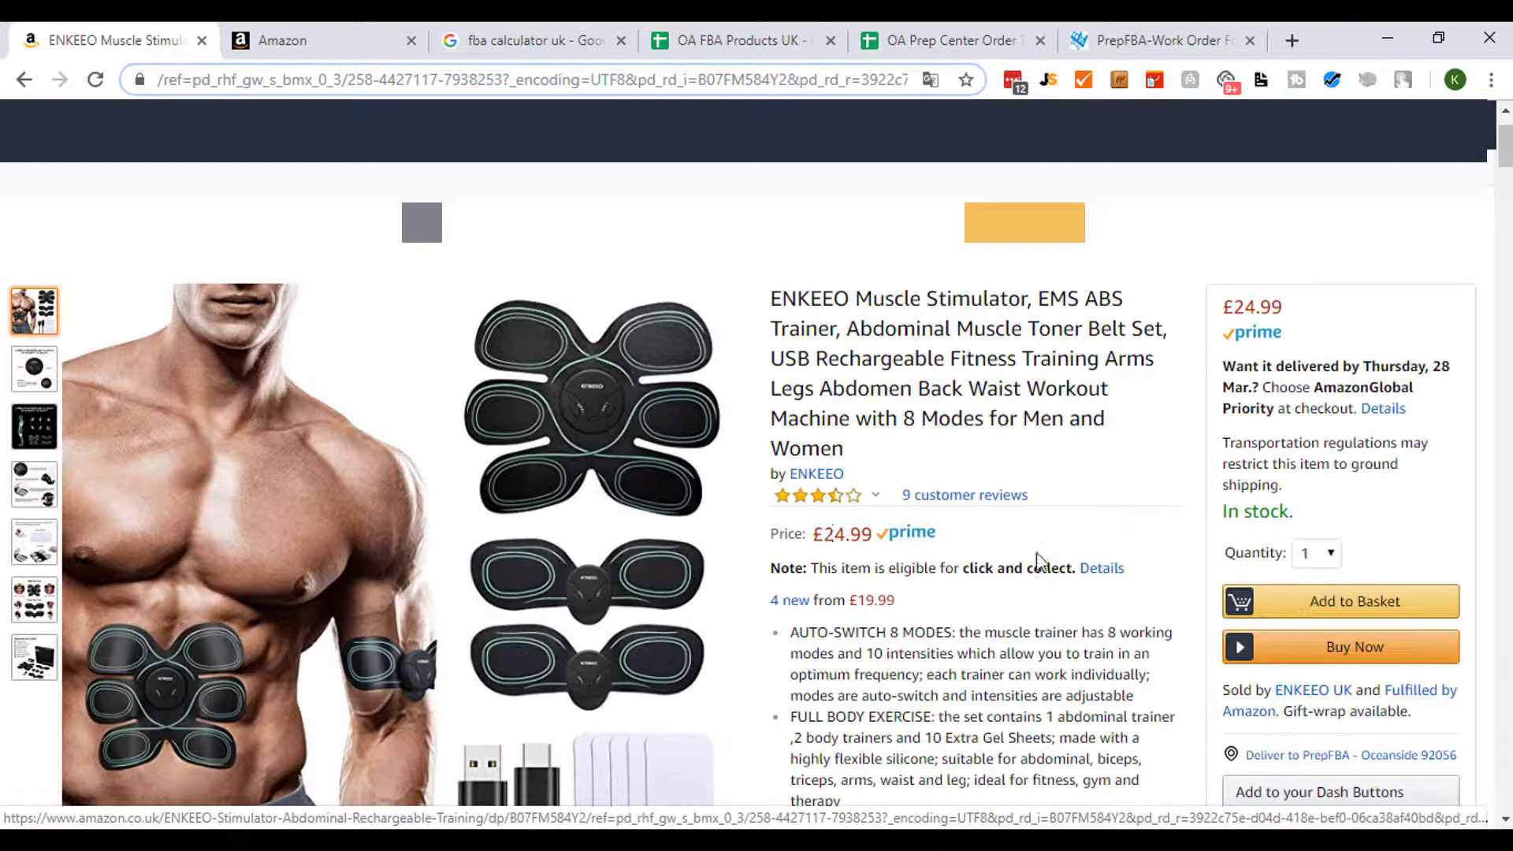
scroll(1041, 555, "down", 6)
scroll(1041, 543, "down", 4)
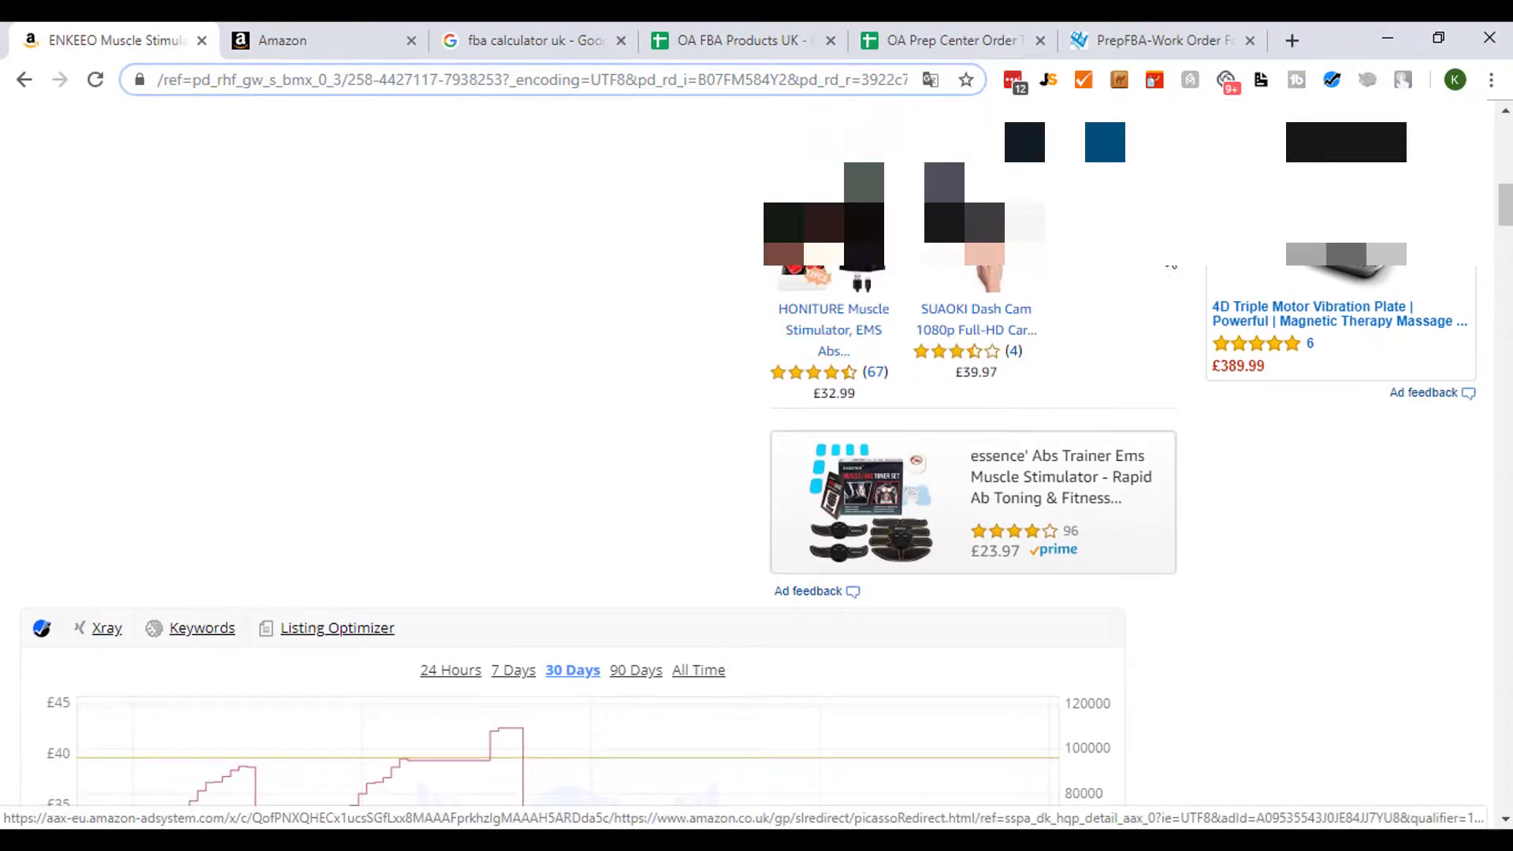
scroll(912, 323, "down", 4)
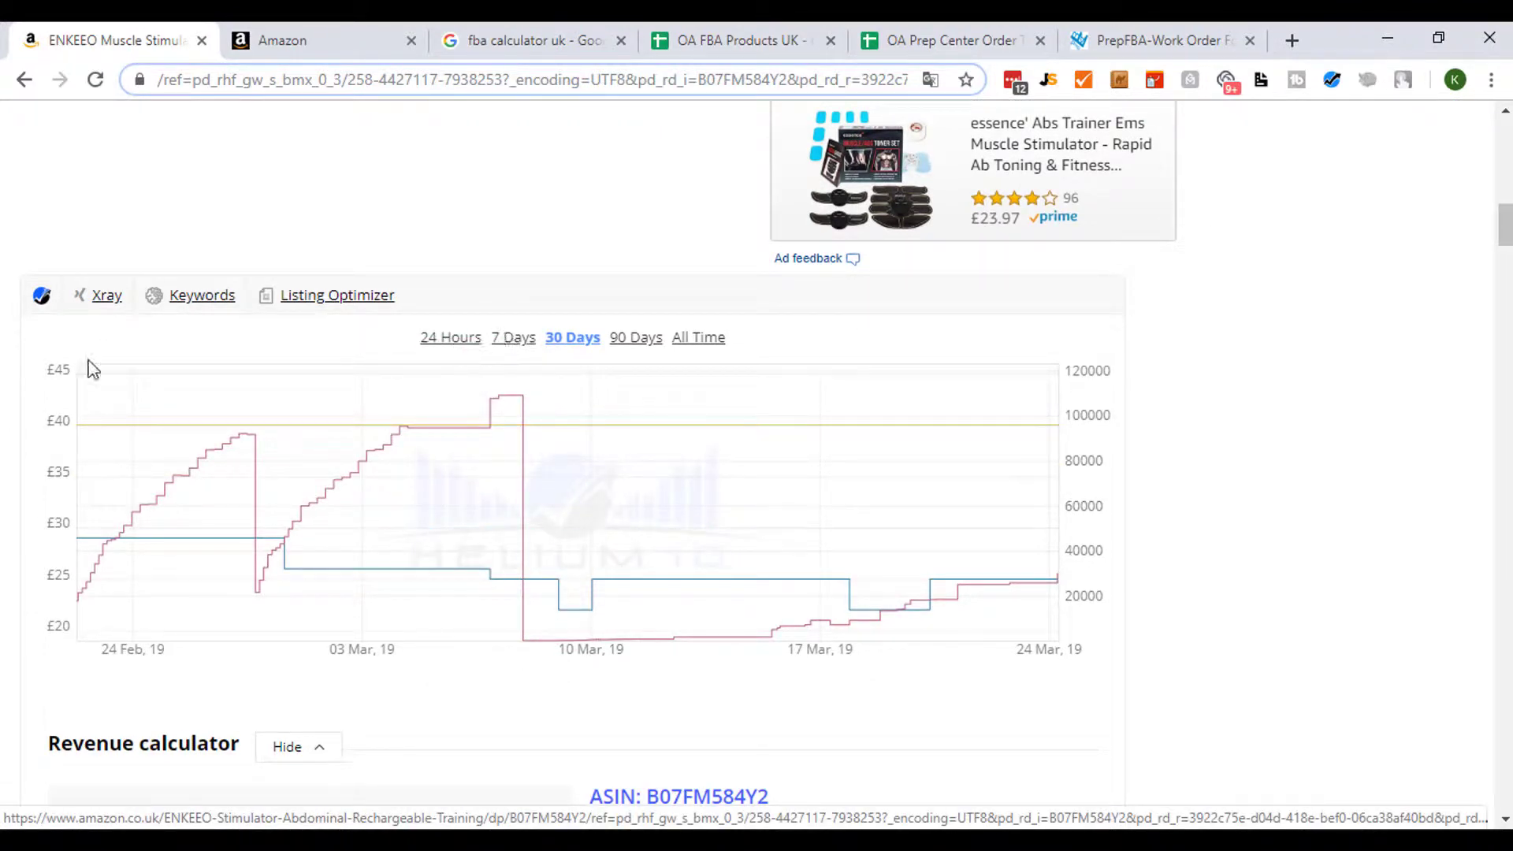
- Examine the product's Jungle Scout sales estimates and its 90-day price and sales-rank history
left_click(1048, 80)
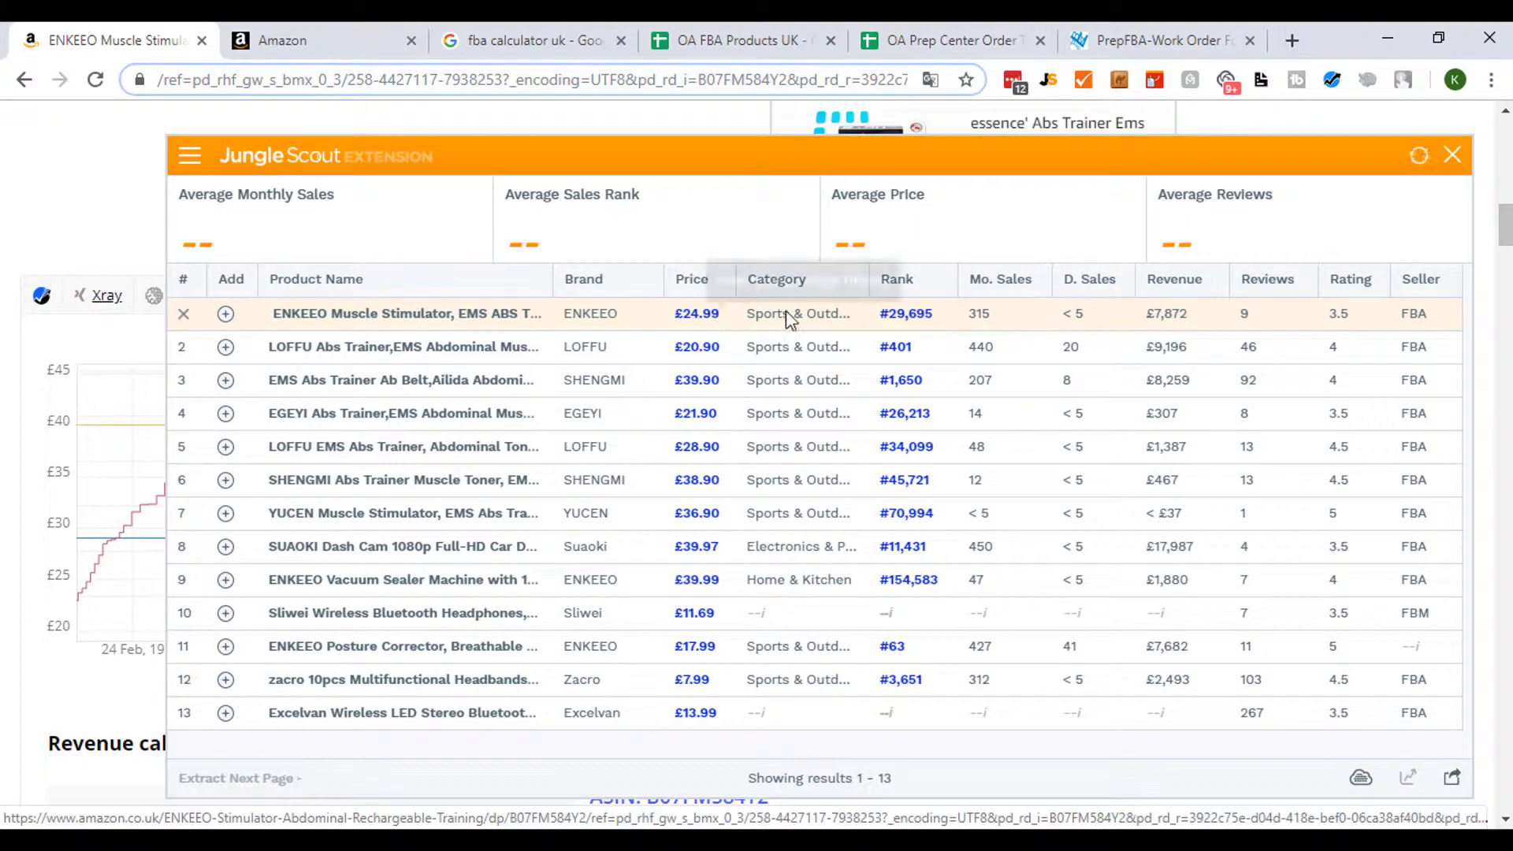
left_click(1452, 156)
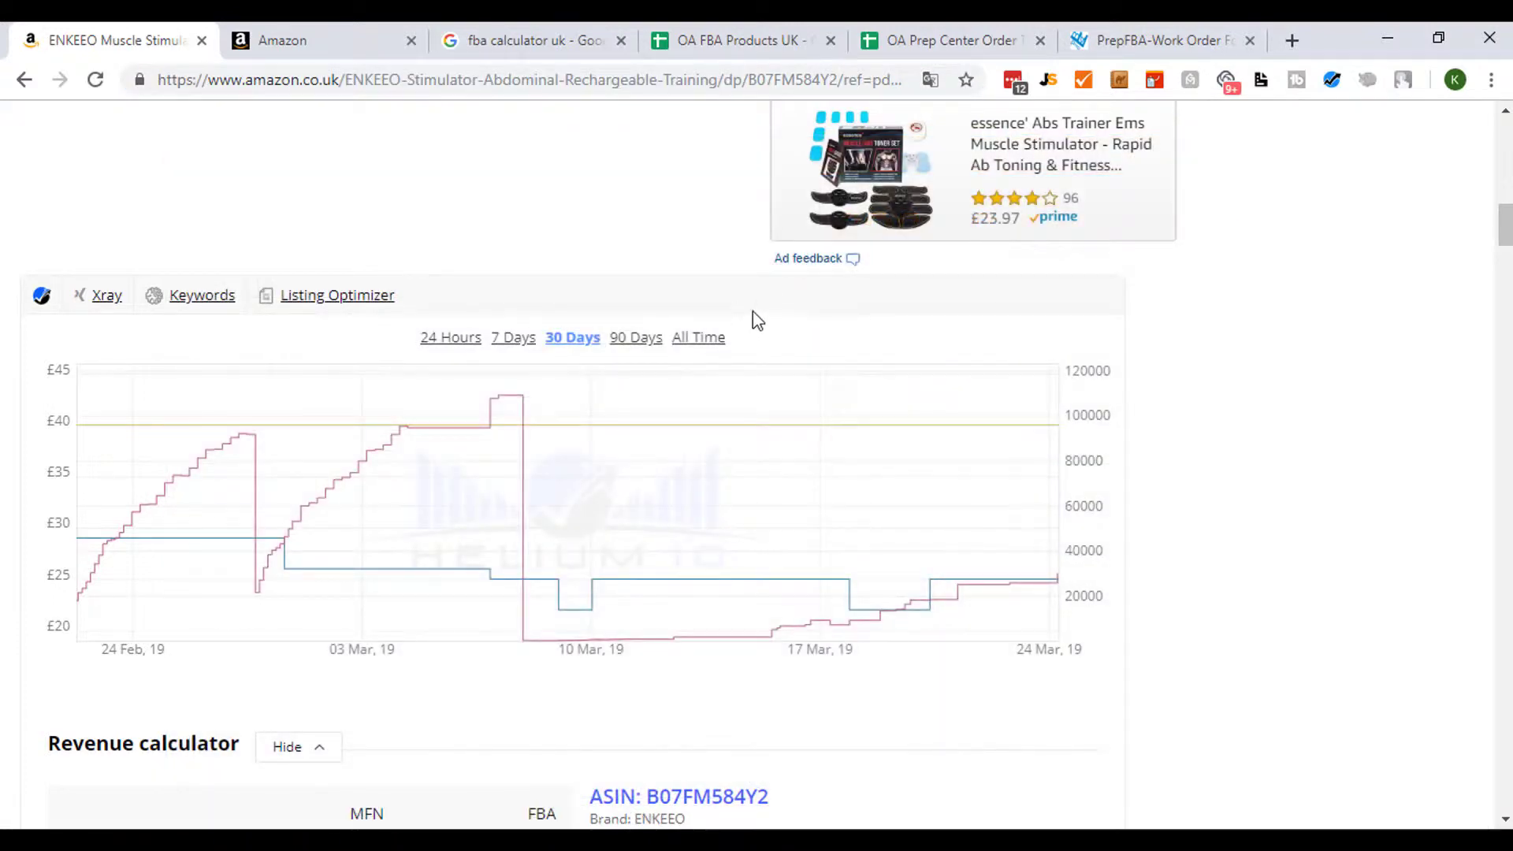
left_click(638, 340)
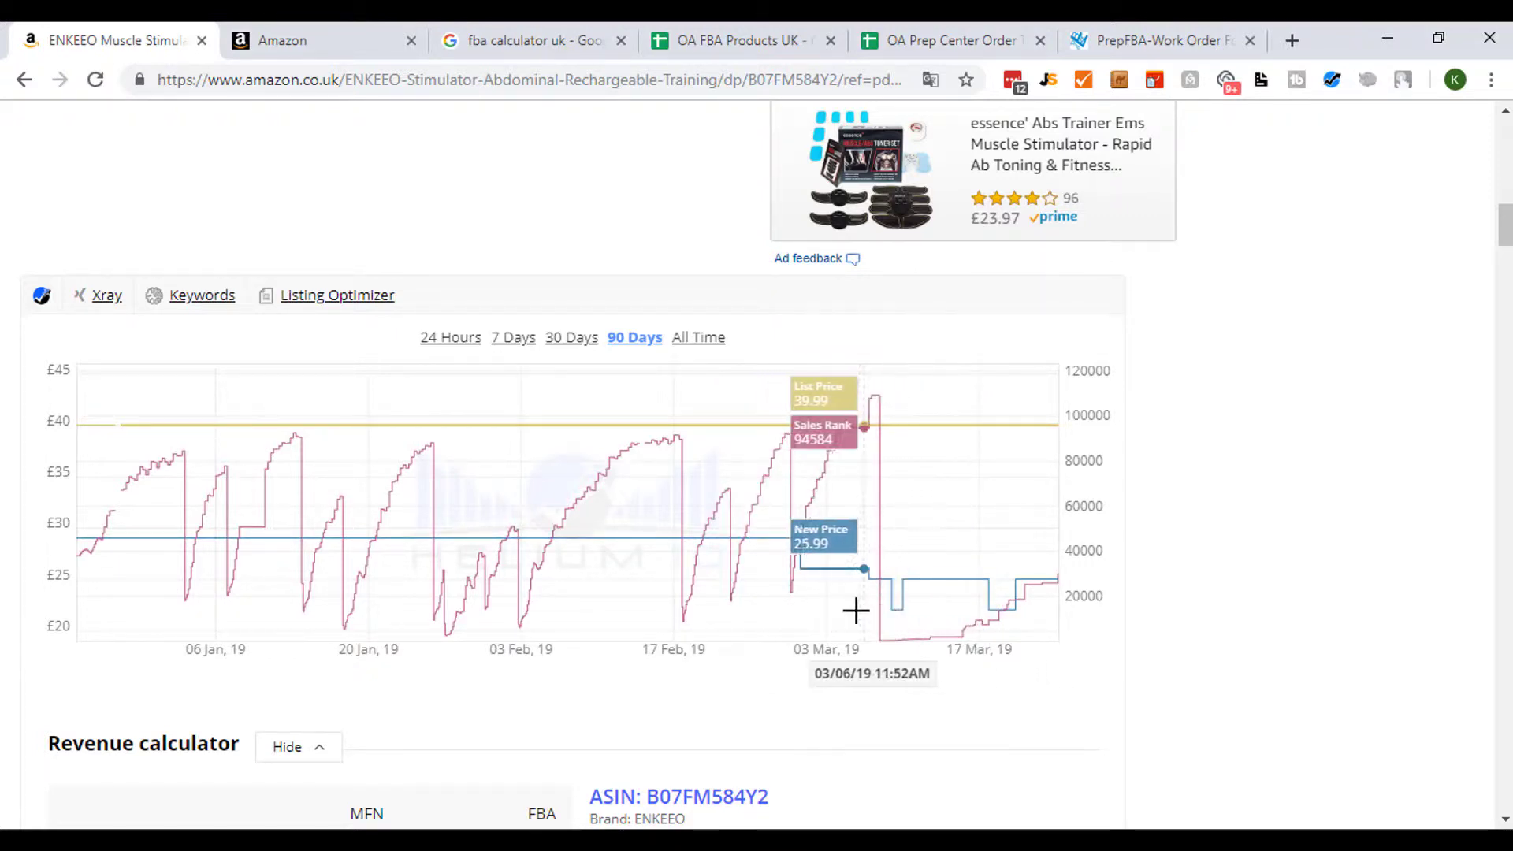
scroll(815, 610, "up", 3)
scroll(807, 608, "up", 12)
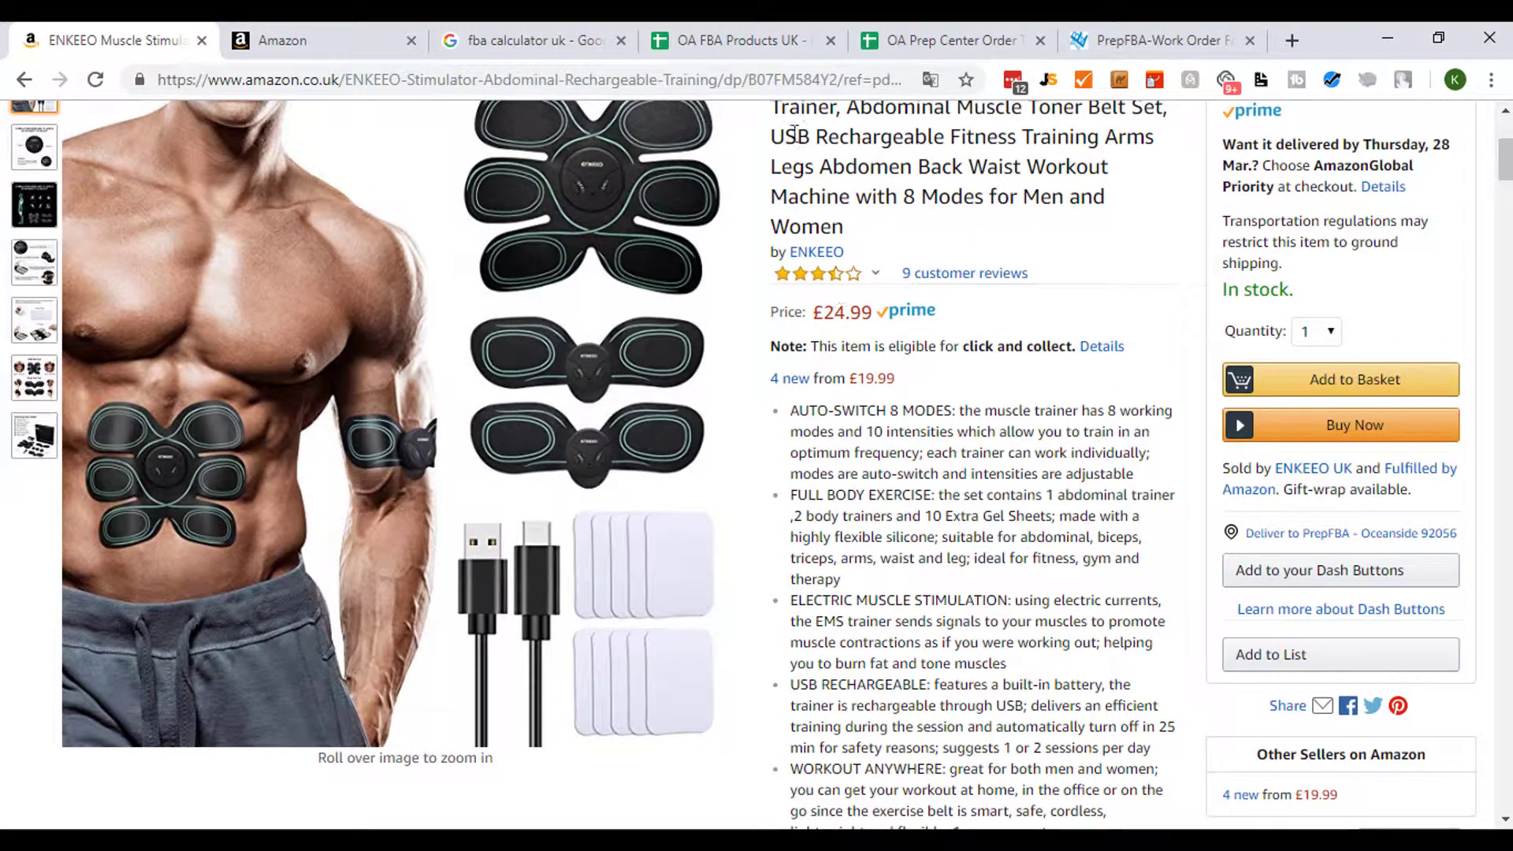
- Copy the product's ASIN from the Amazon page address and paste it into the ASIN cell of row 2
left_click(736, 40)
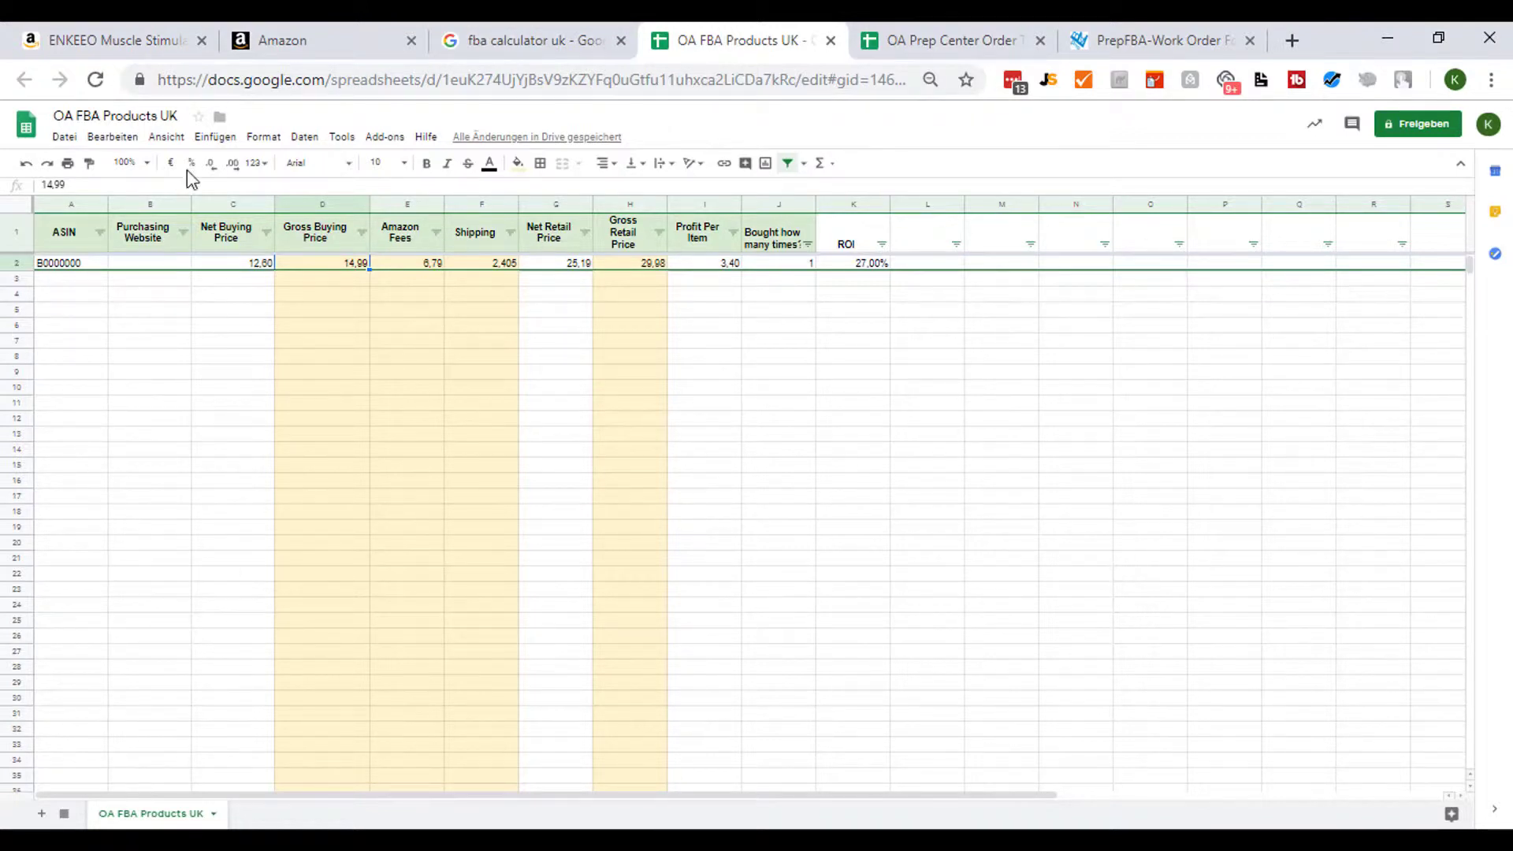
left_click(120, 44)
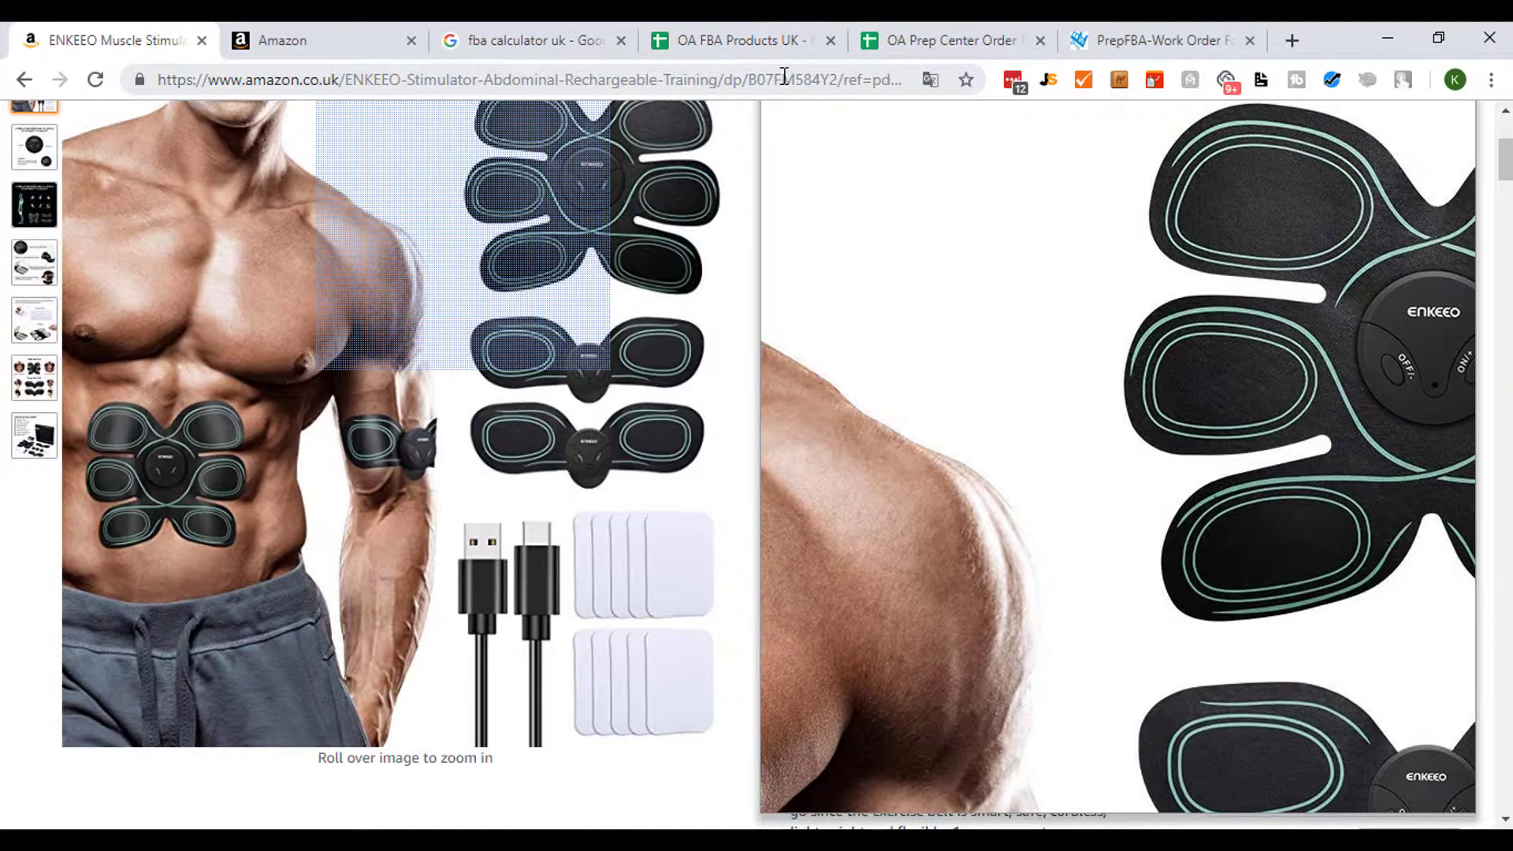
double_click(784, 78)
key("ctrl+c")
left_click(966, 36)
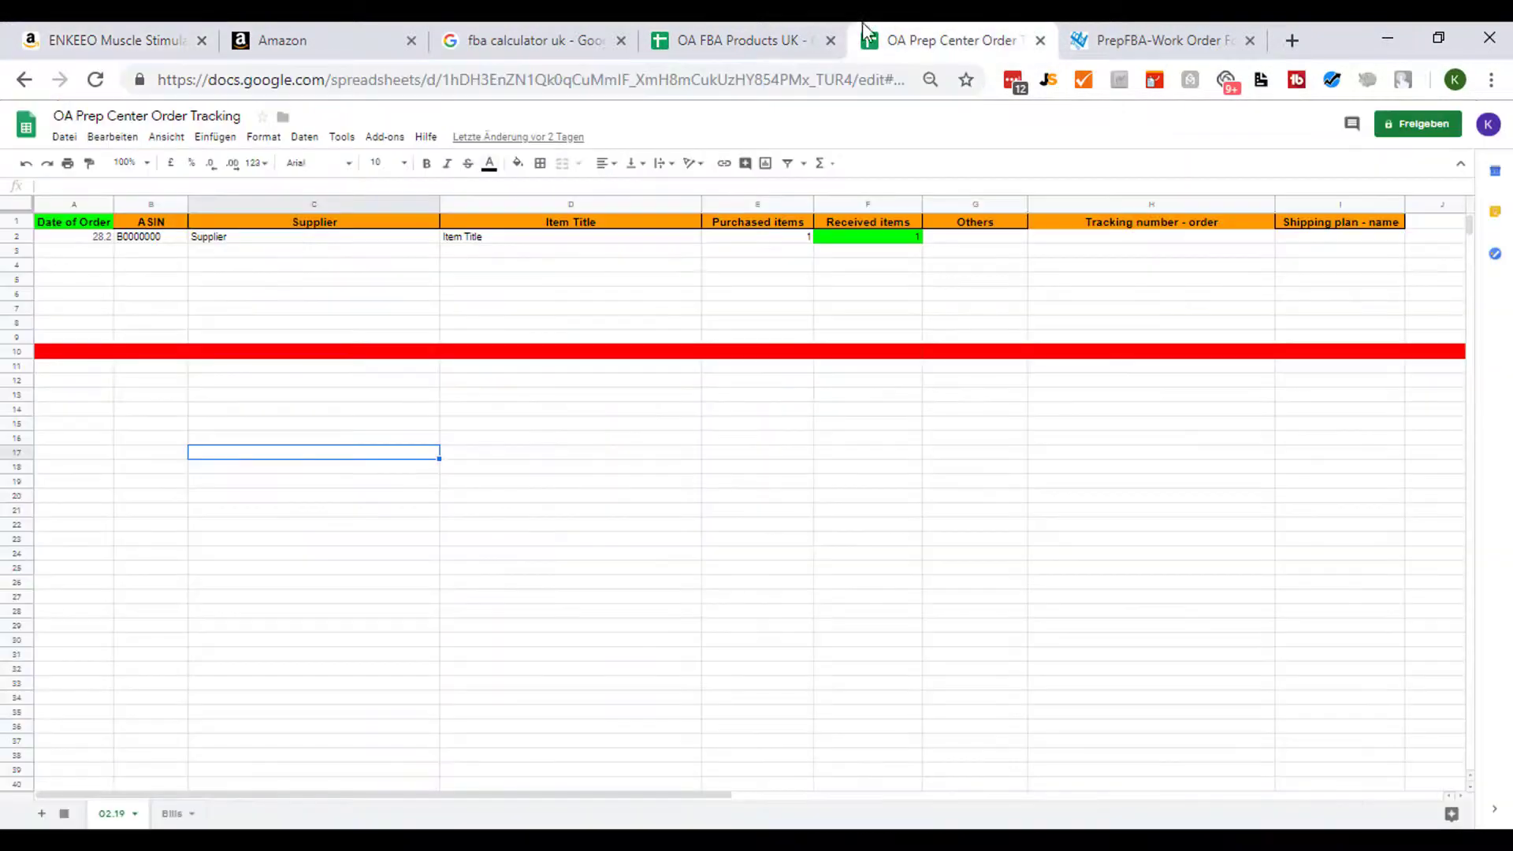
left_click(672, 34)
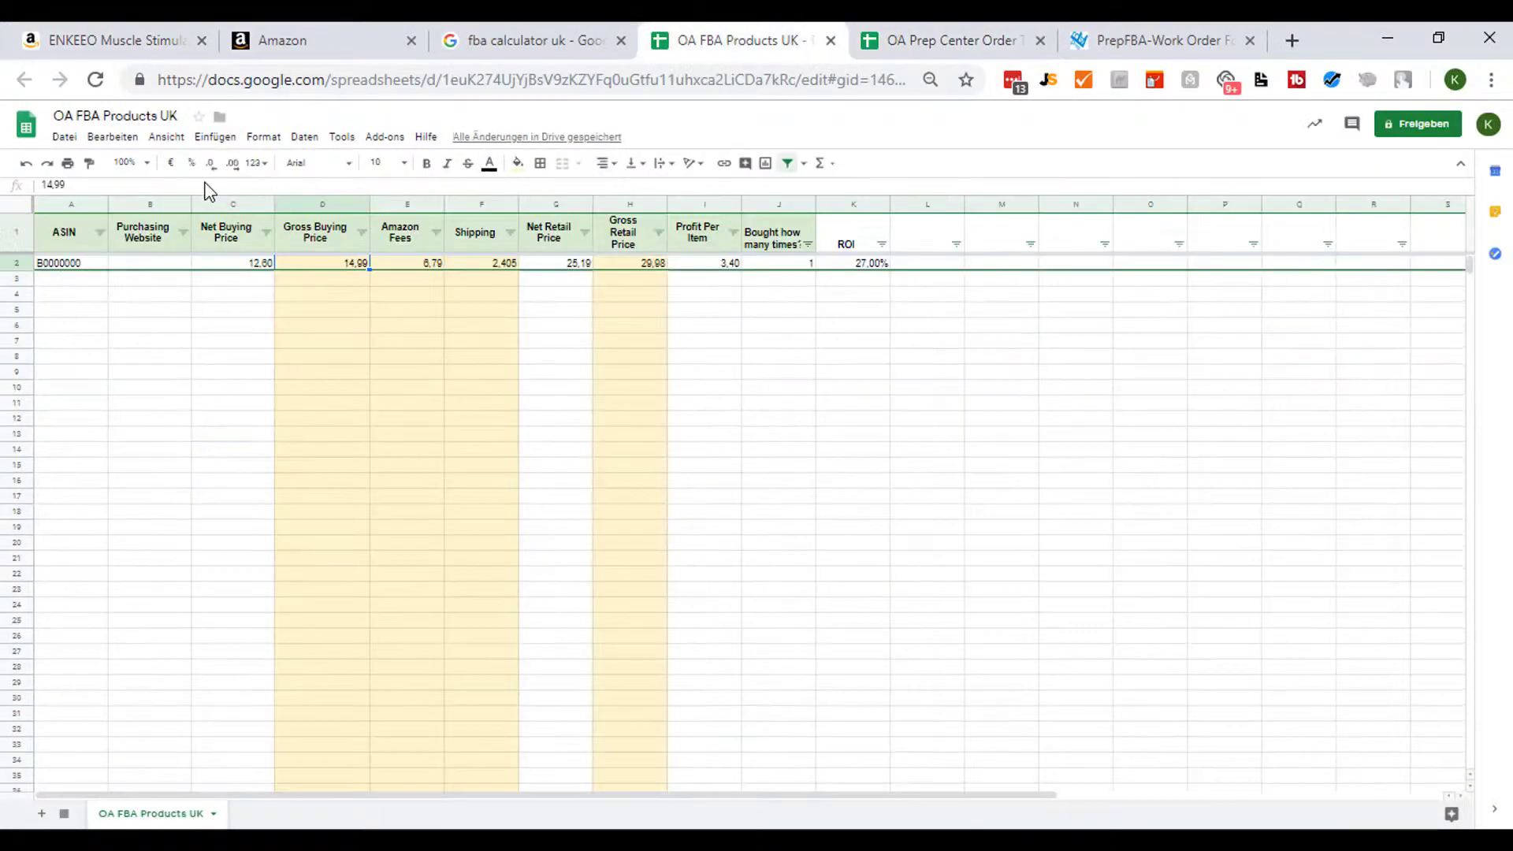
left_click(75, 264)
key("ctrl+v")
left_click(209, 300)
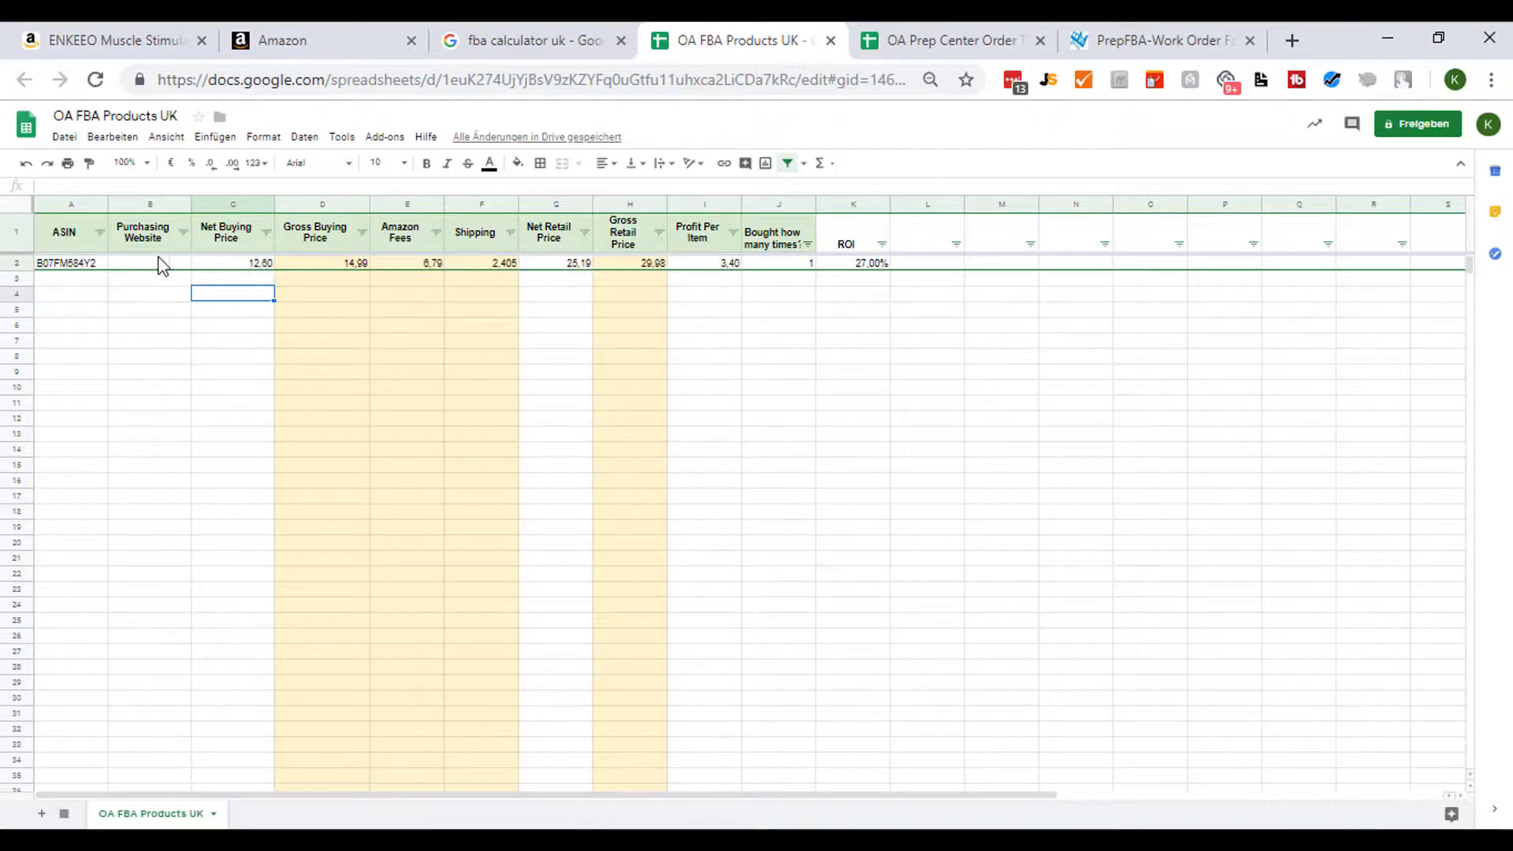
left_click(132, 47)
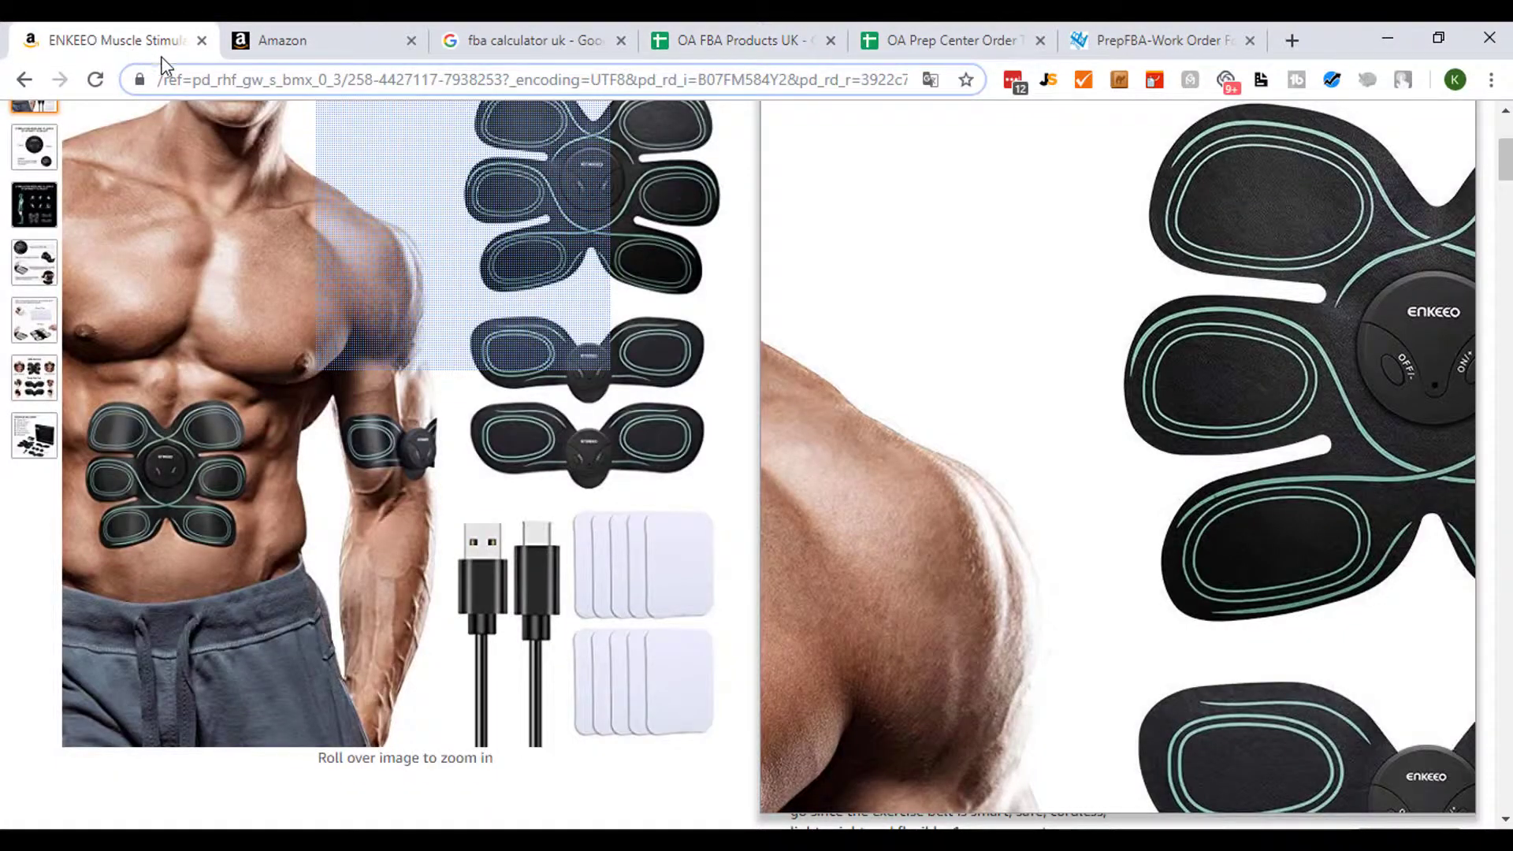
left_click(712, 49)
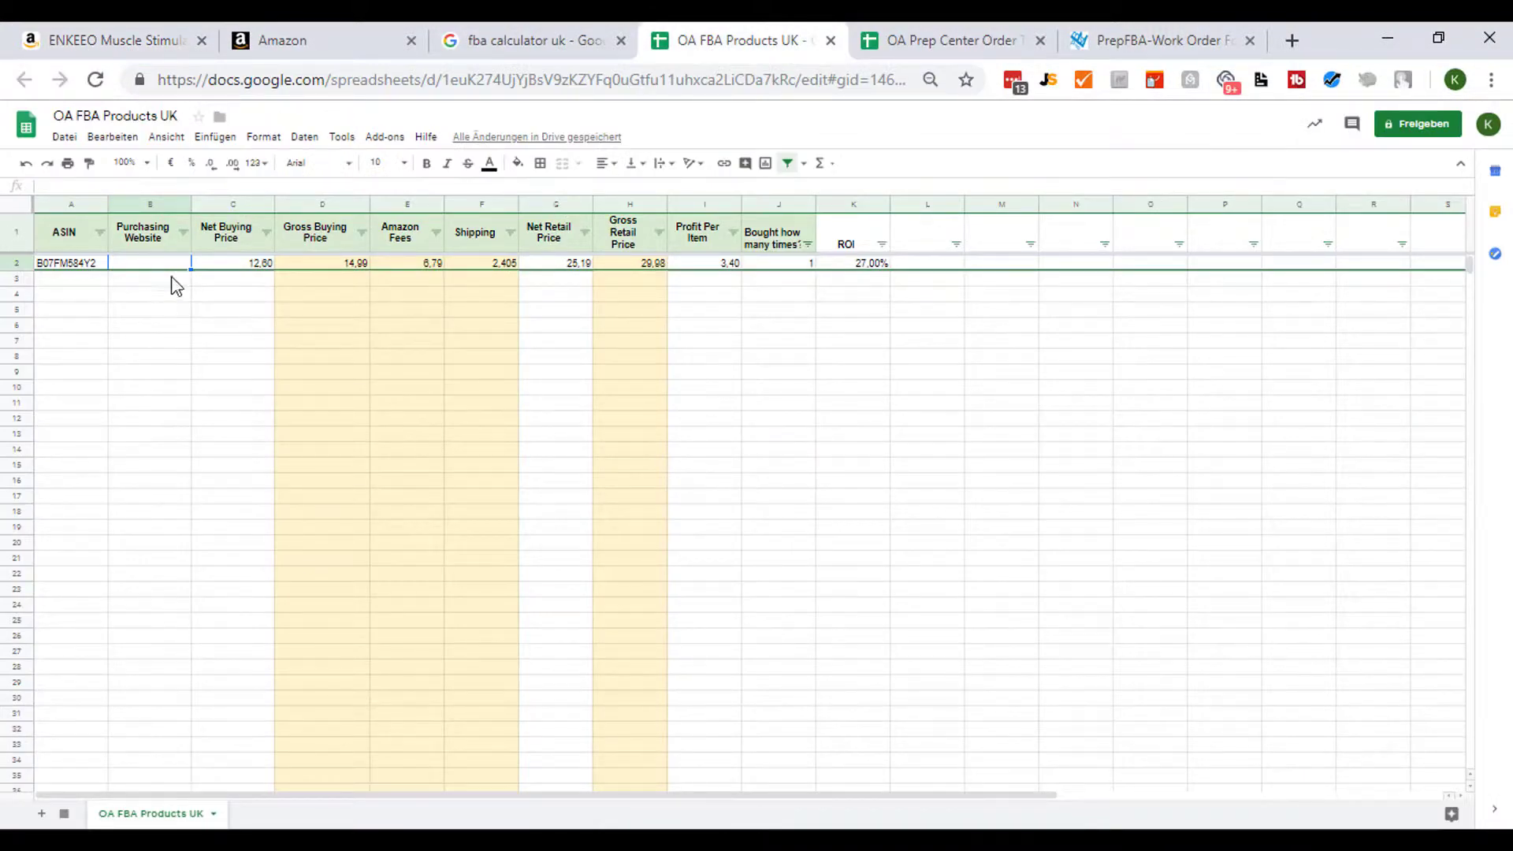
type("www.boots.com")
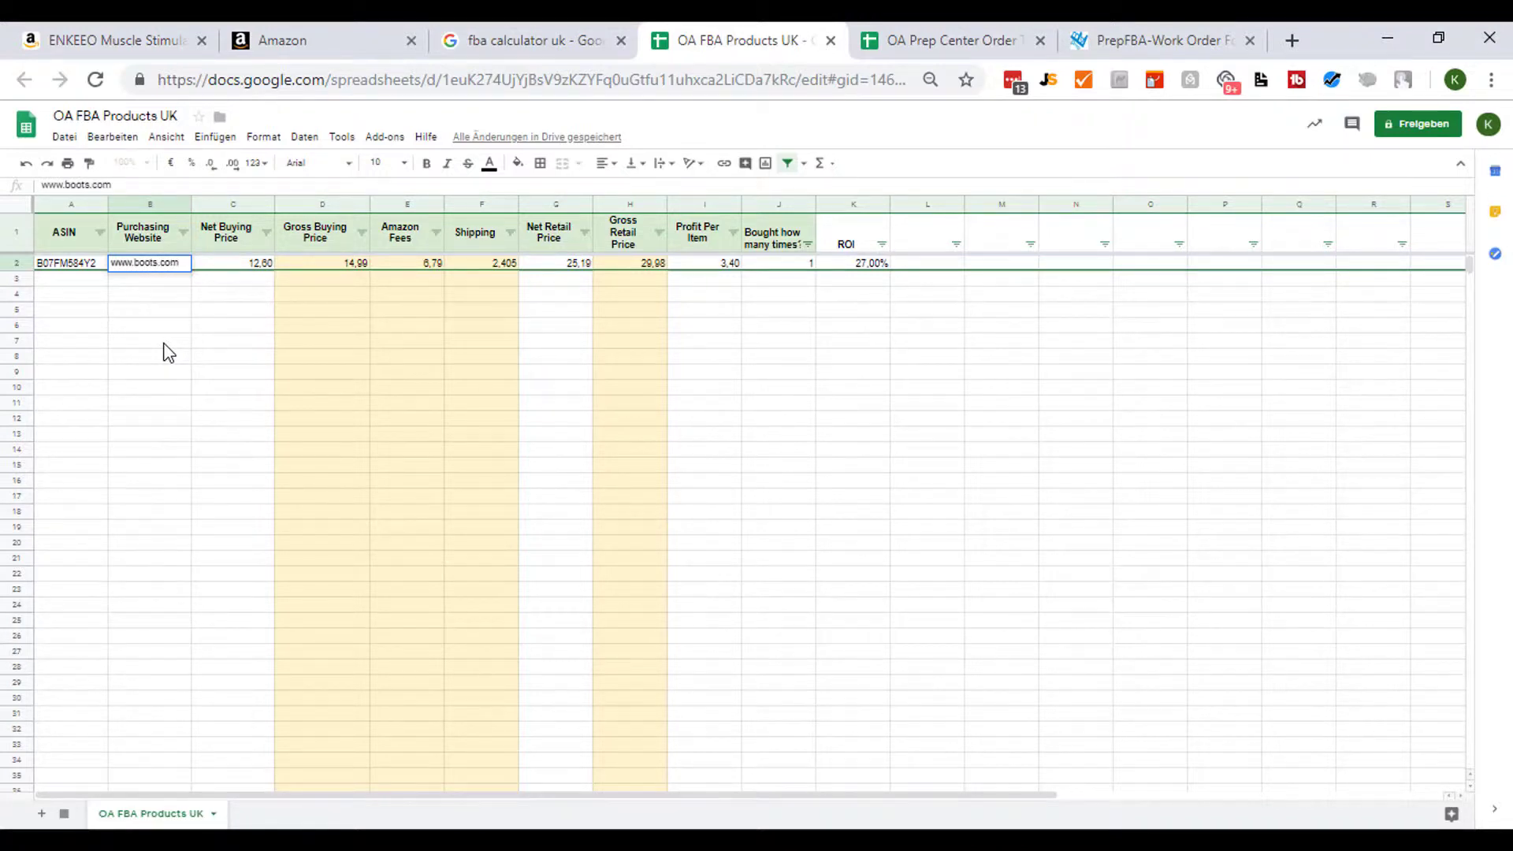
key("Return")
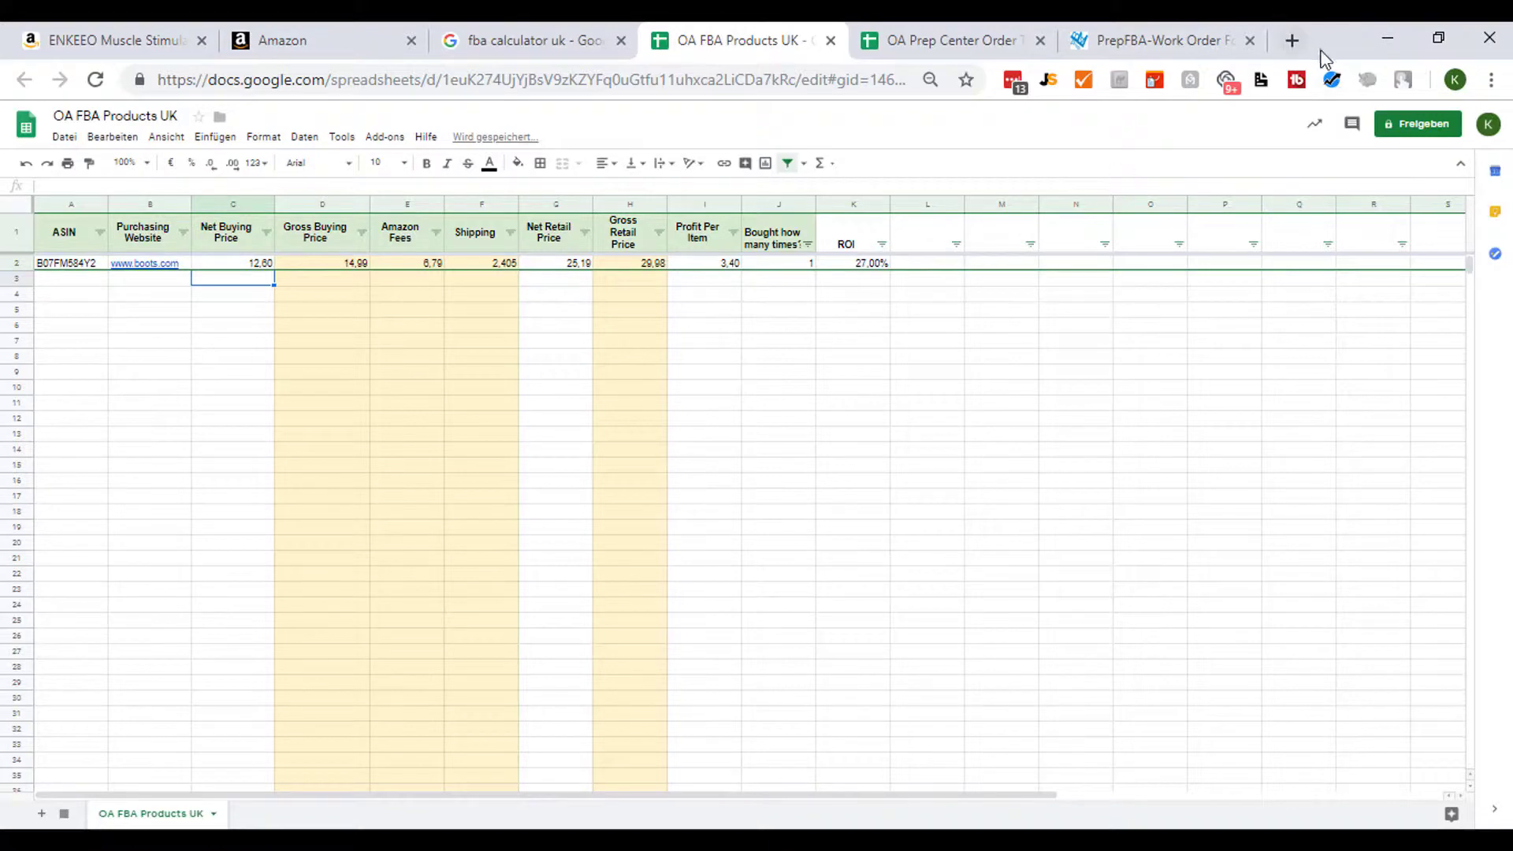
left_click(1292, 41)
type("boots.com")
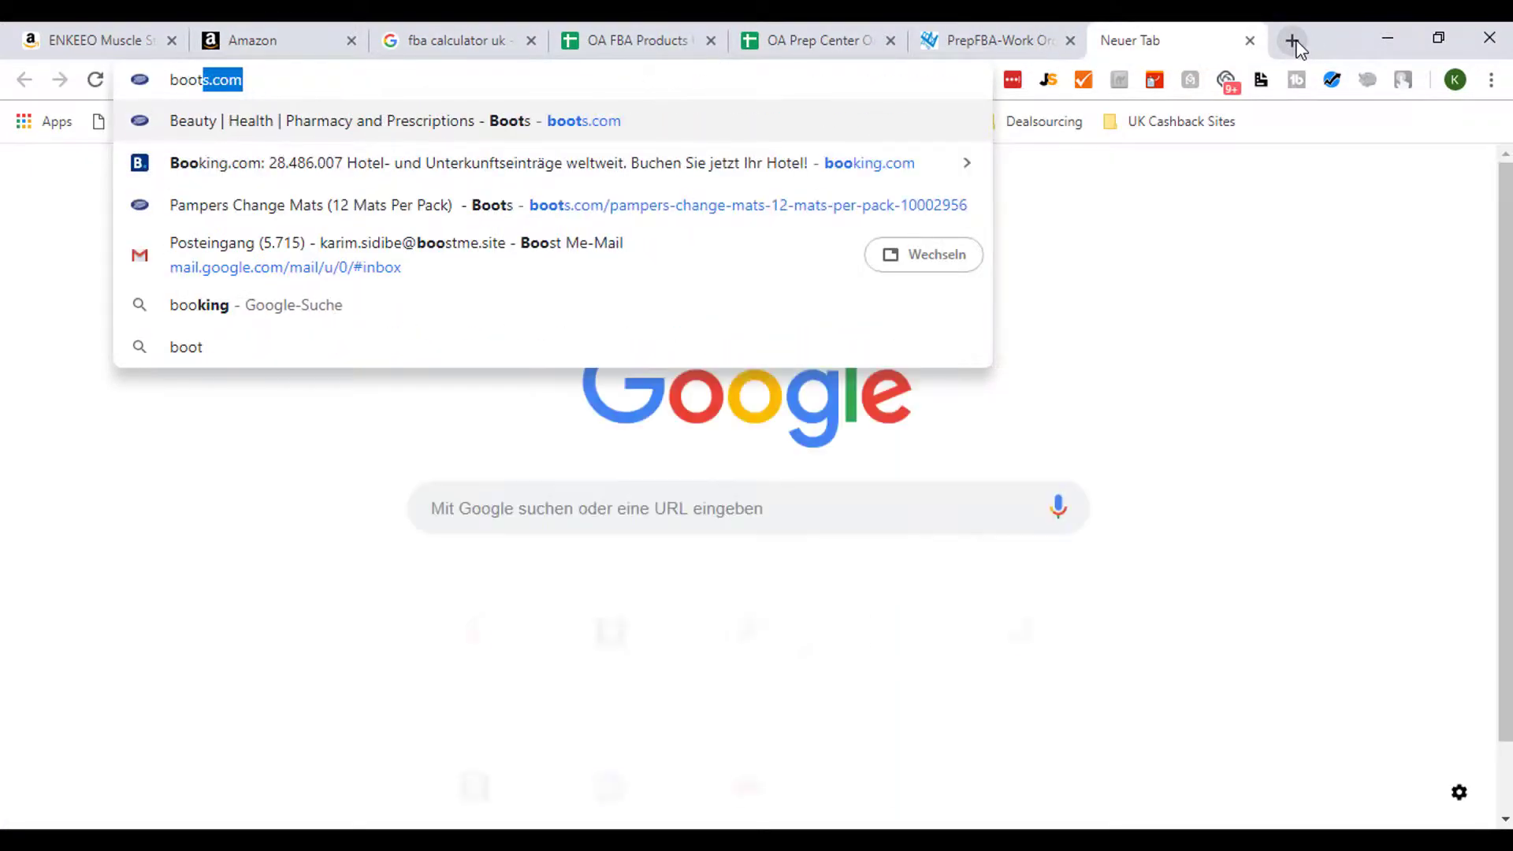
left_click(1251, 42)
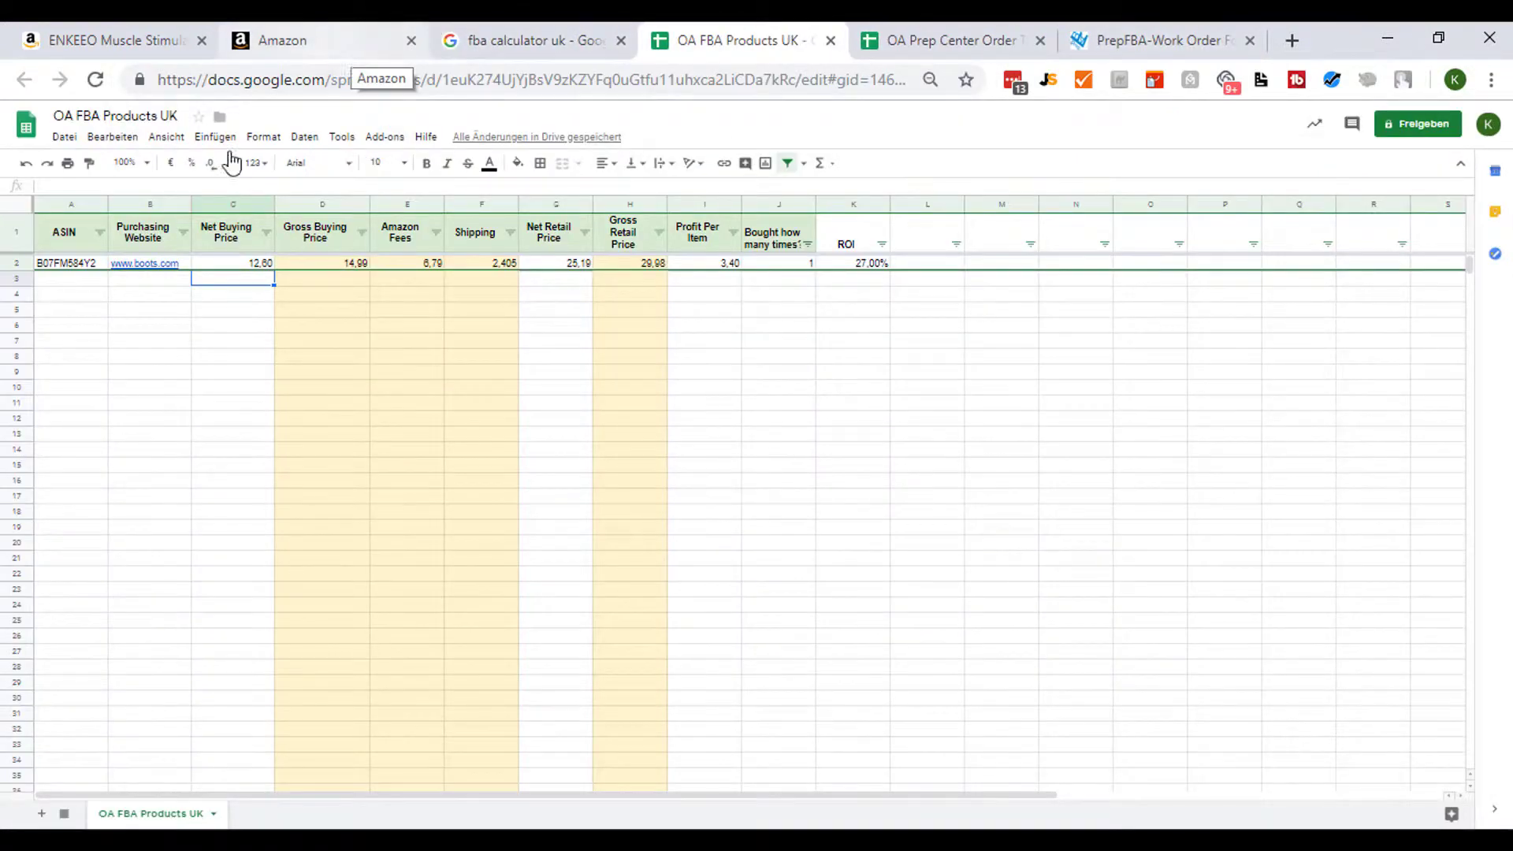
- Inspect row 2's Gross Buying Price and Shipping values
left_click(319, 264)
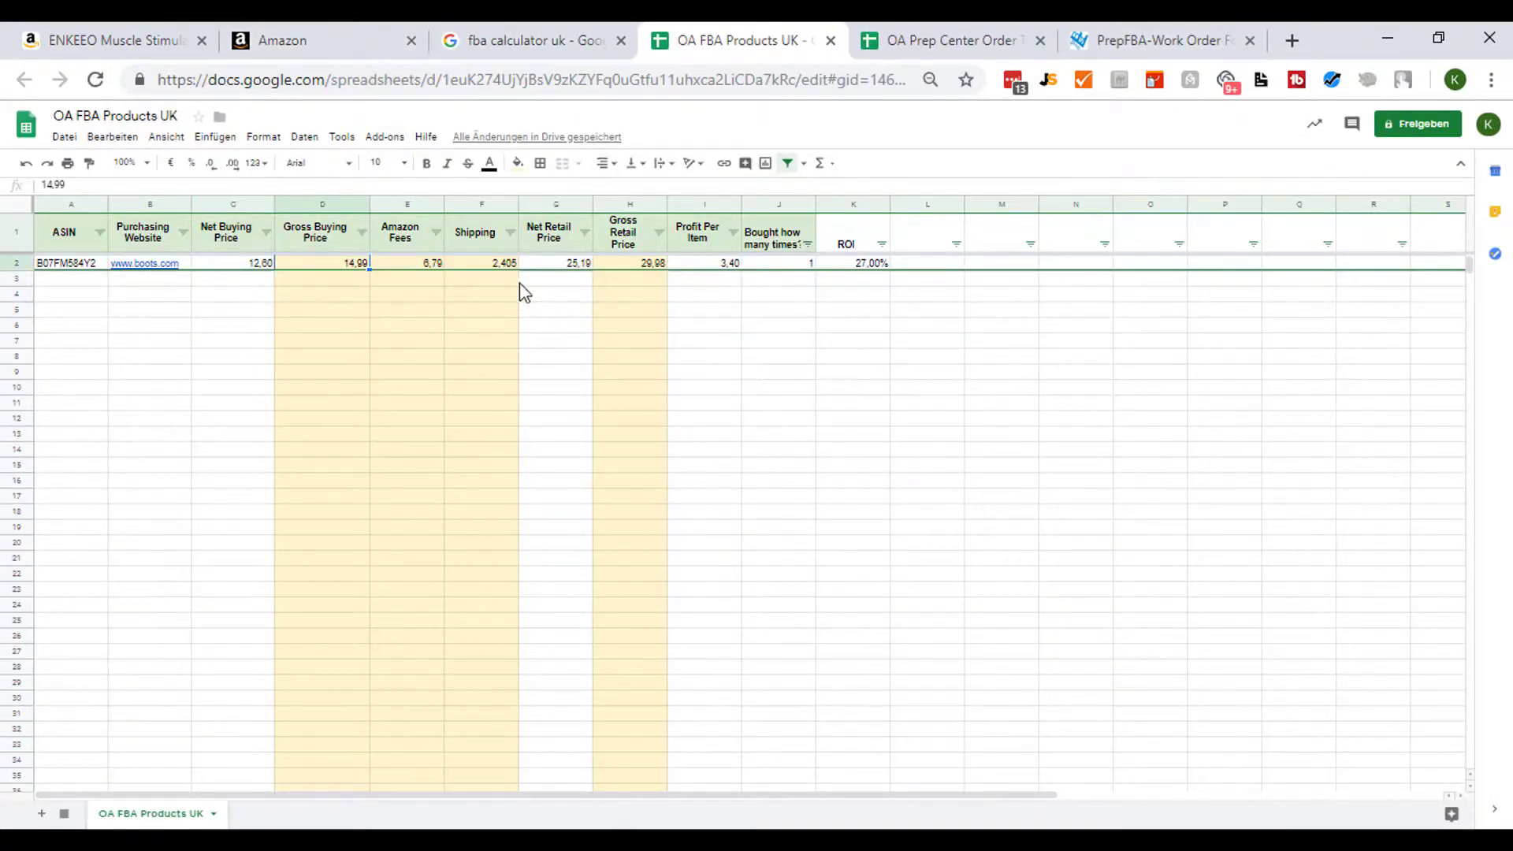
left_click(483, 265)
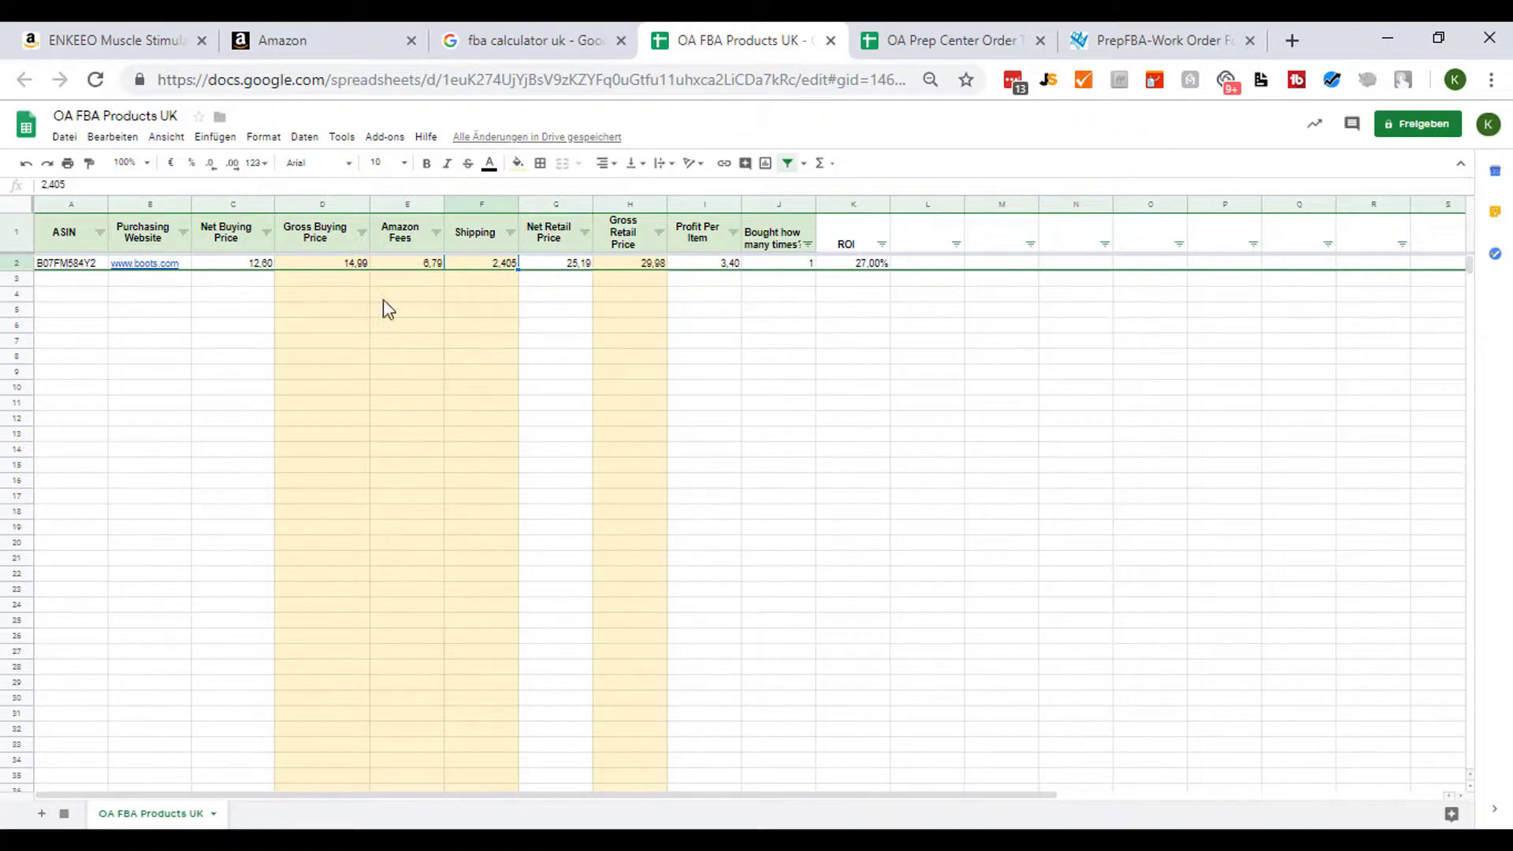
left_click(237, 309)
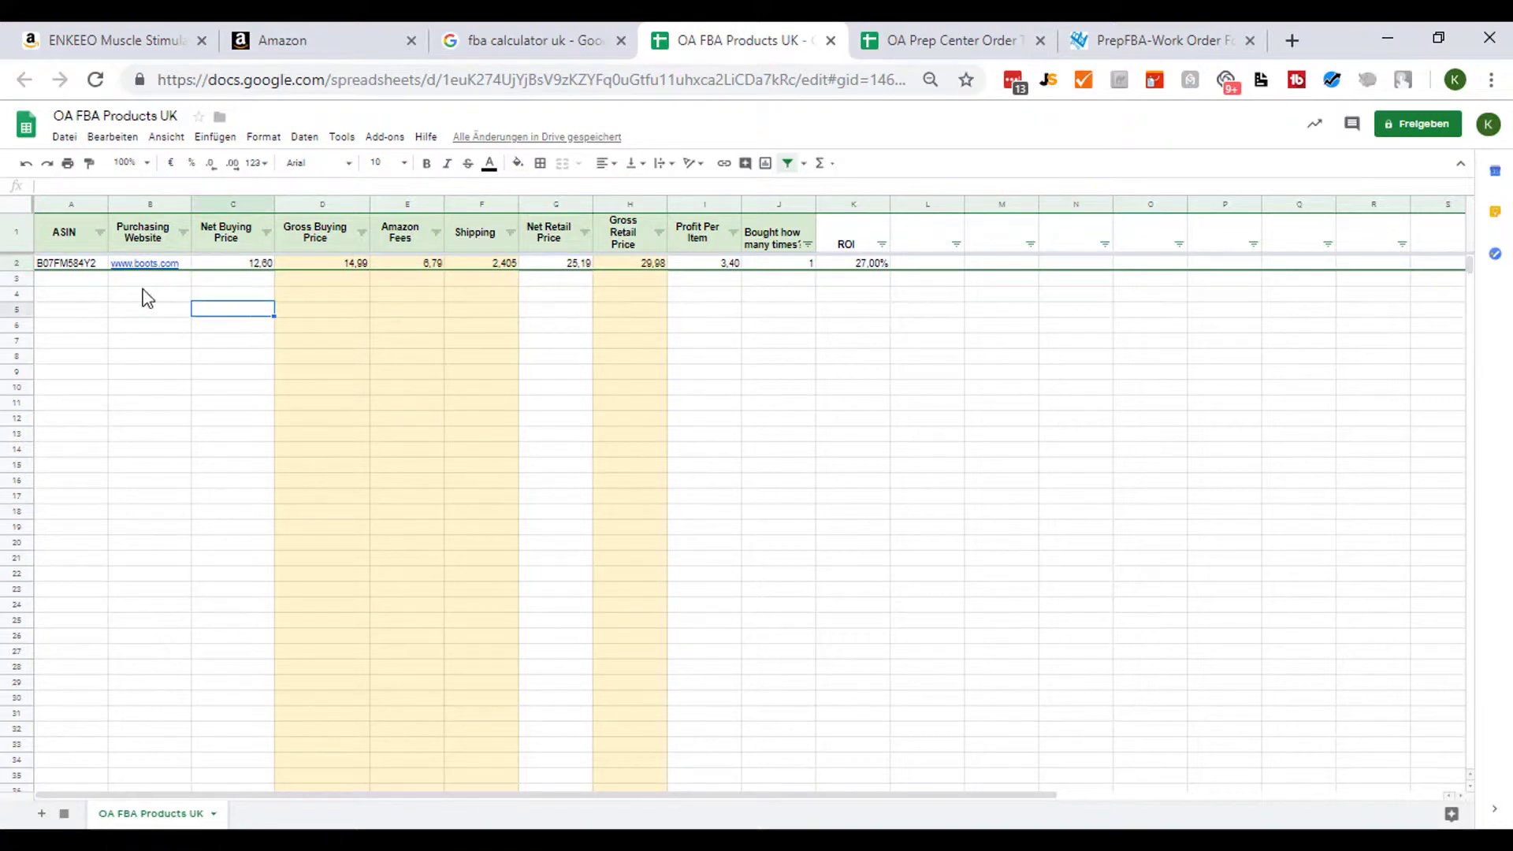
- Fill the ASIN and Purchasing Website columns from row 2 to the bottom with light yellow
left_click_drag(74, 265, 165, 413)
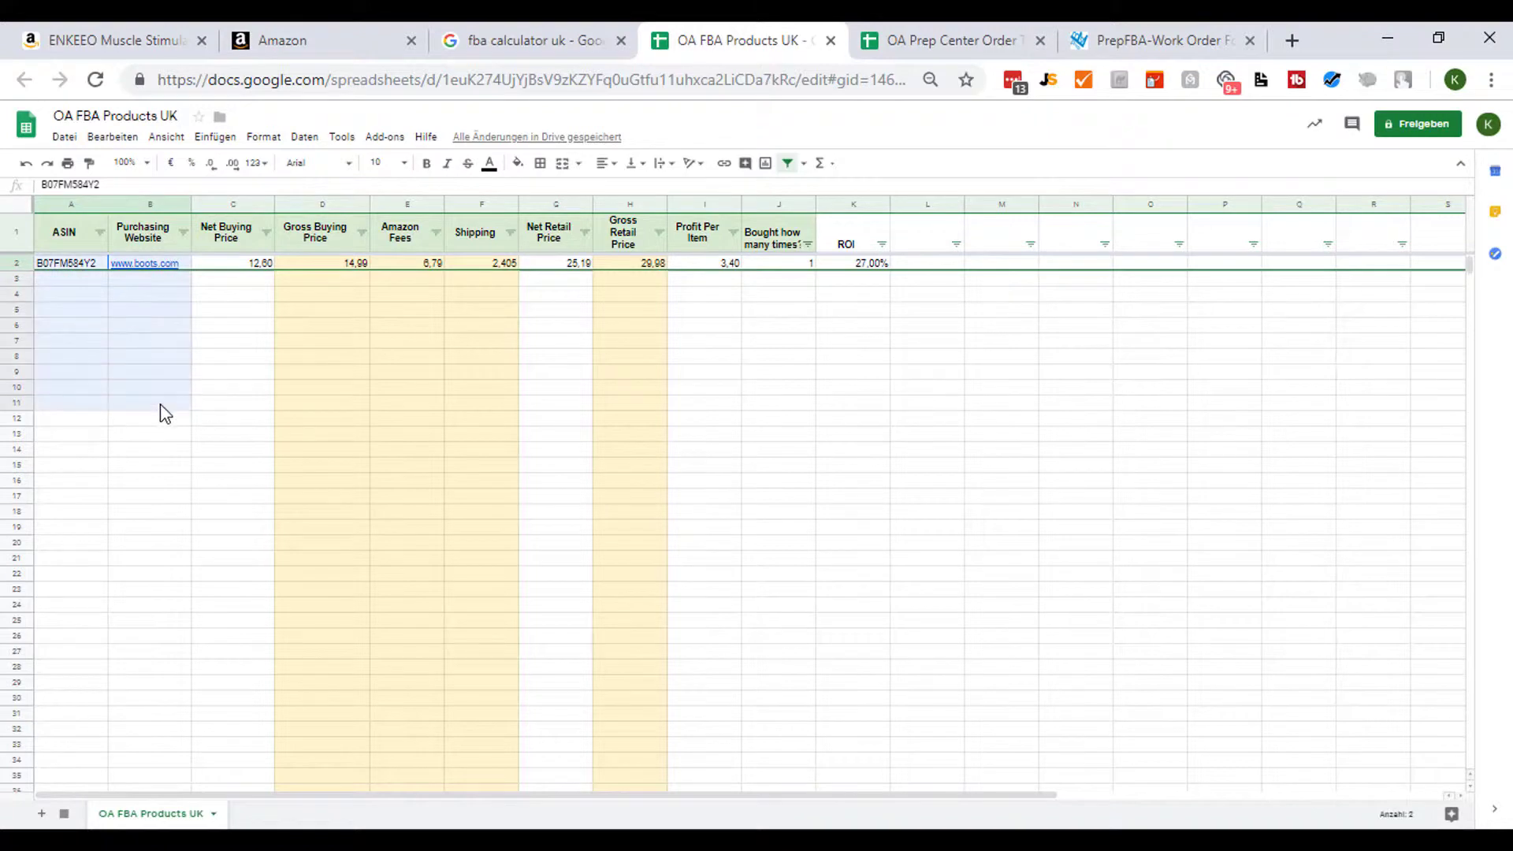
key("ctrl+shift+Down")
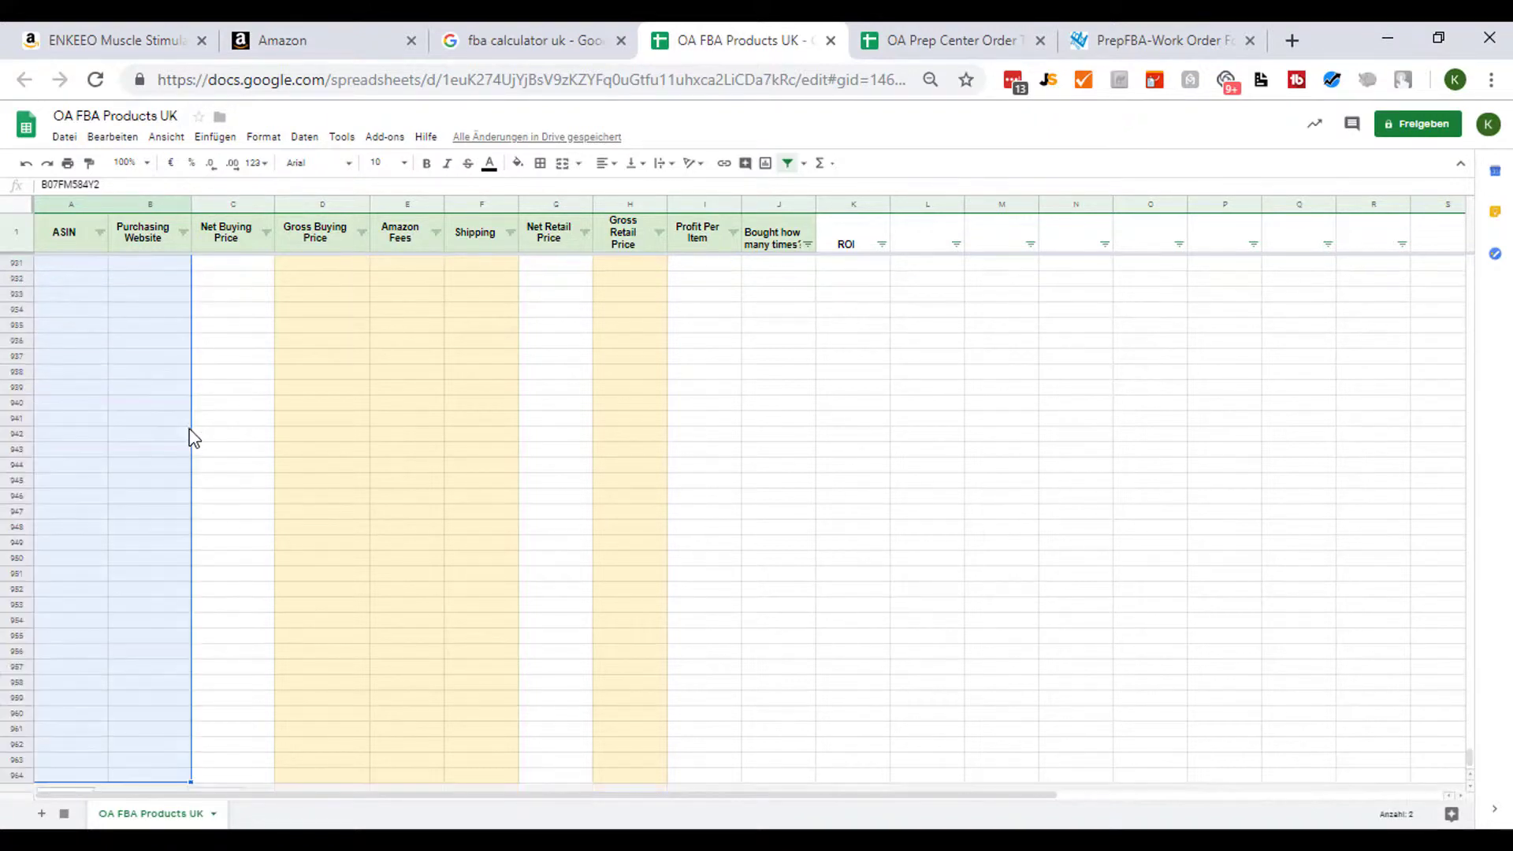
left_click(517, 163)
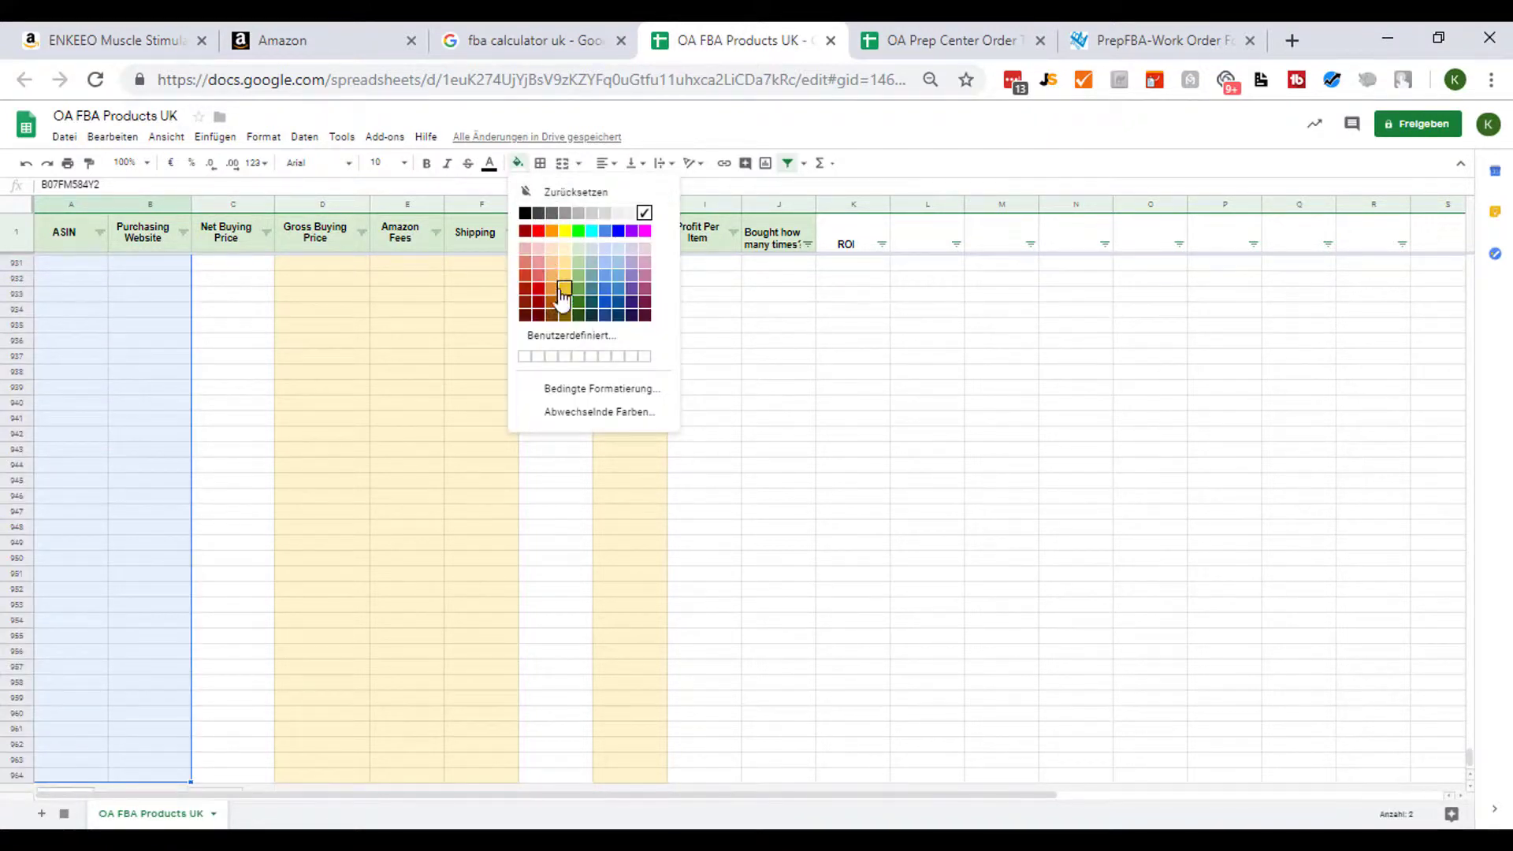
left_click(564, 249)
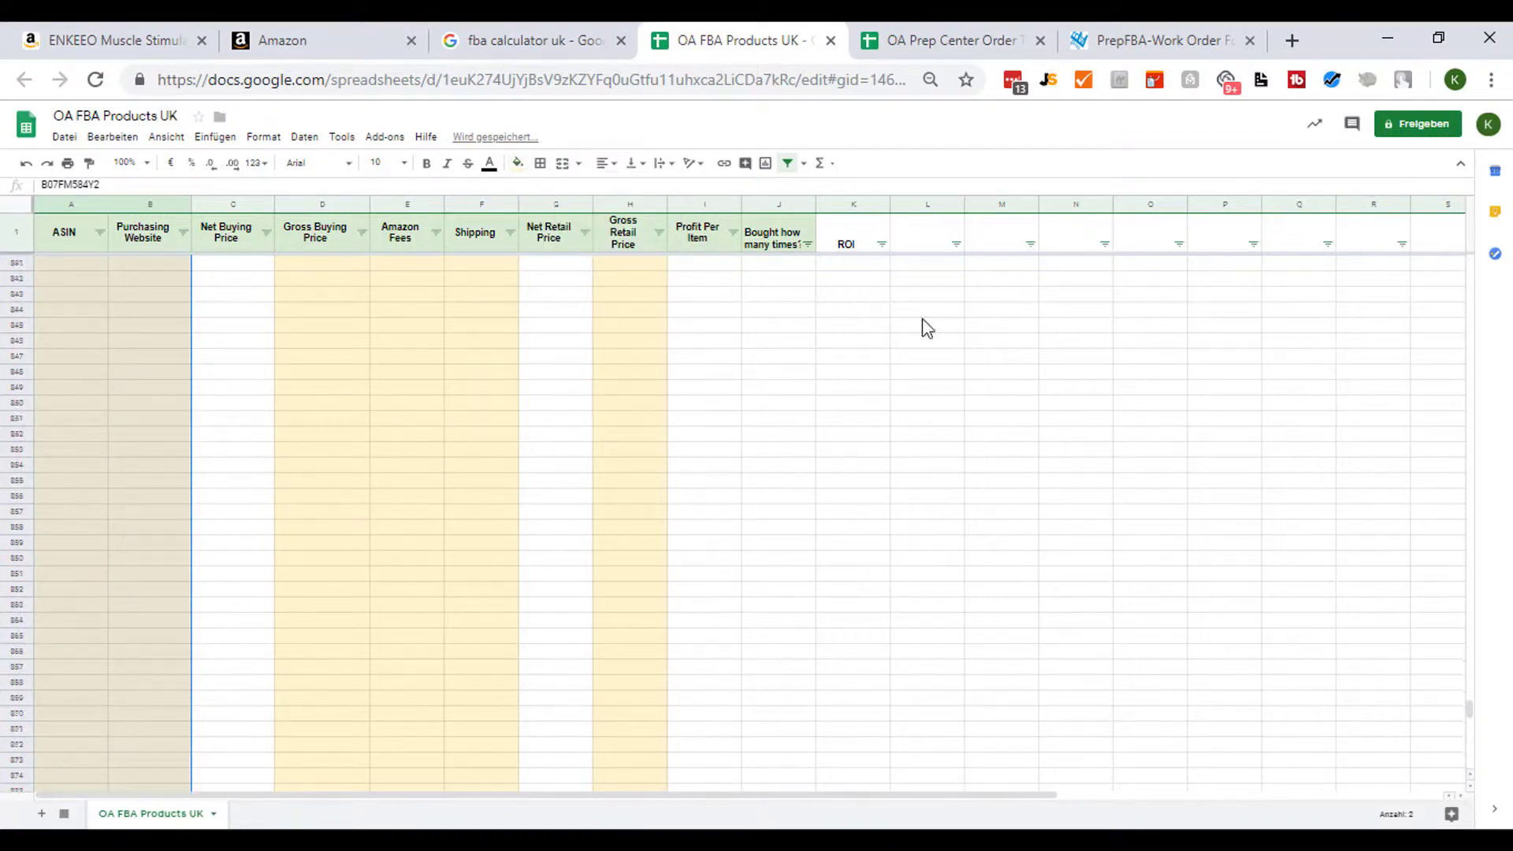
left_click_drag(1467, 692, 1415, 229)
- Fill the Bought how many times column from row 2 to the bottom with the same light yellow
left_click(807, 265)
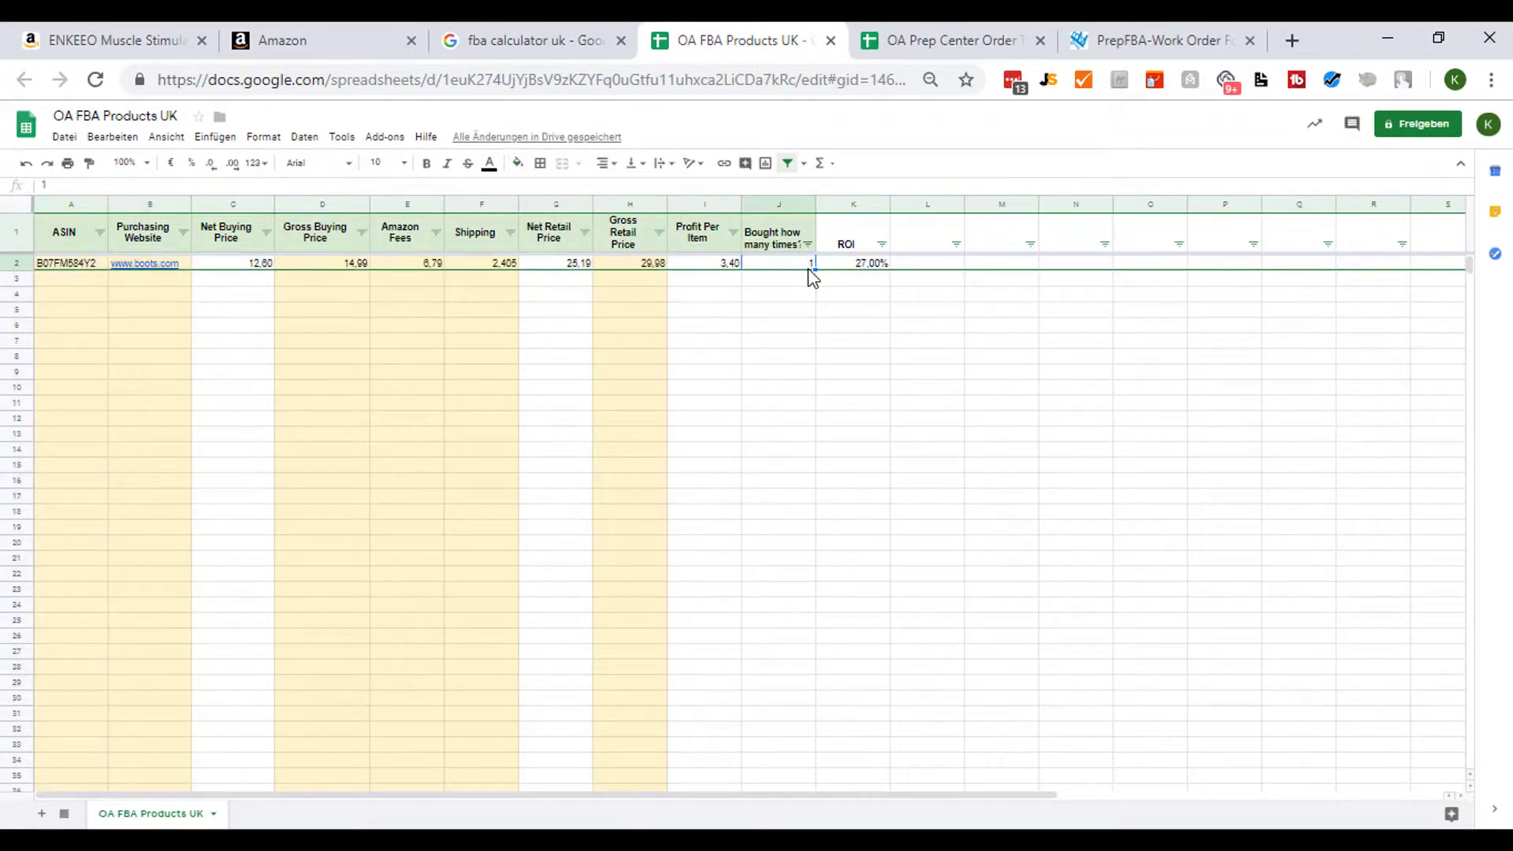
key("ctrl+shift+Down")
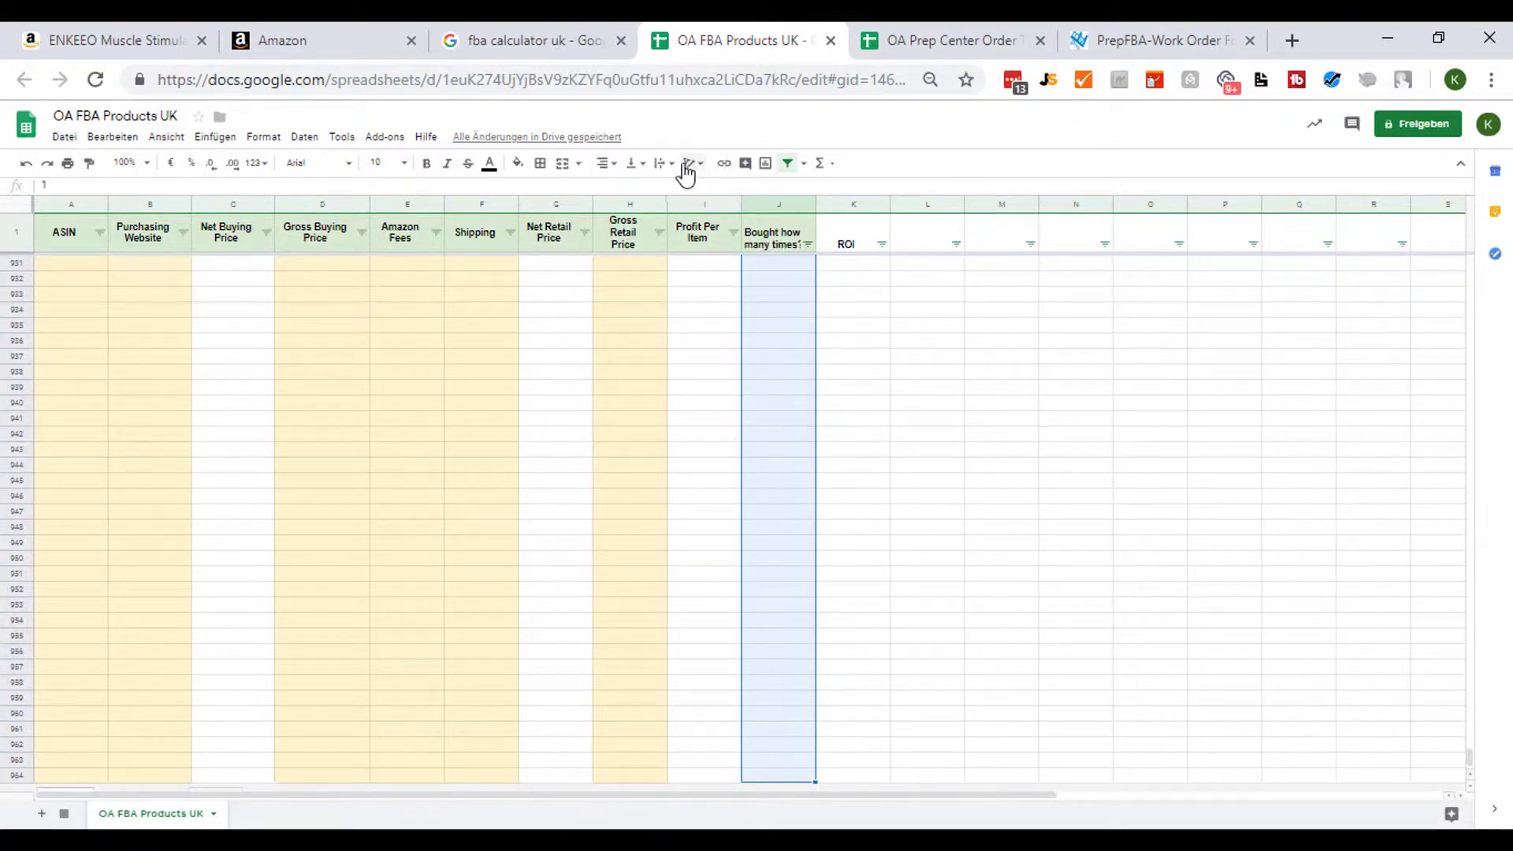
left_click(518, 163)
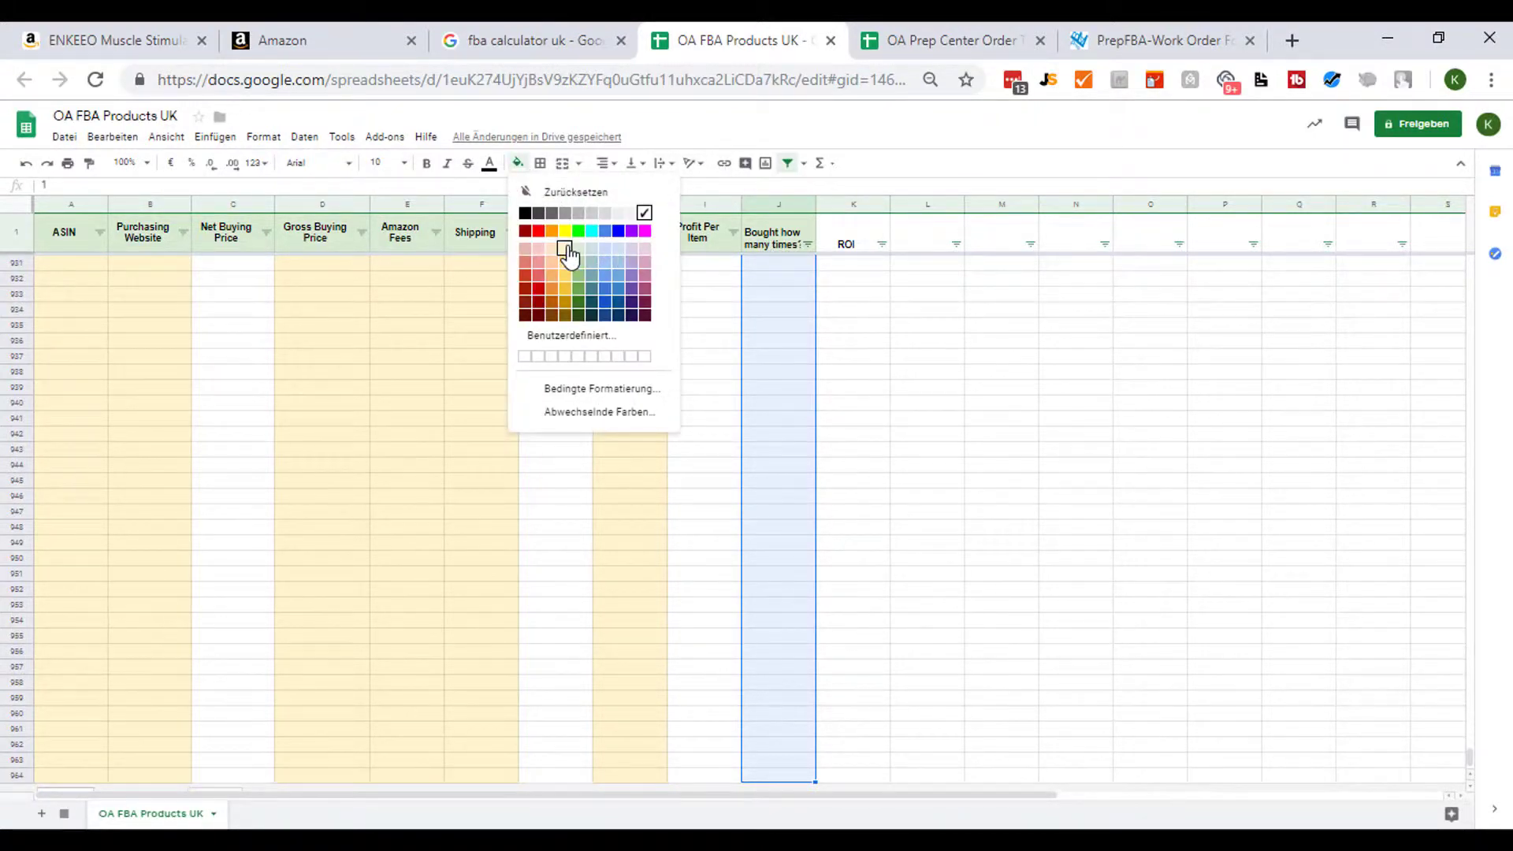
left_click(565, 251)
left_click_drag(1471, 762, 1463, 265)
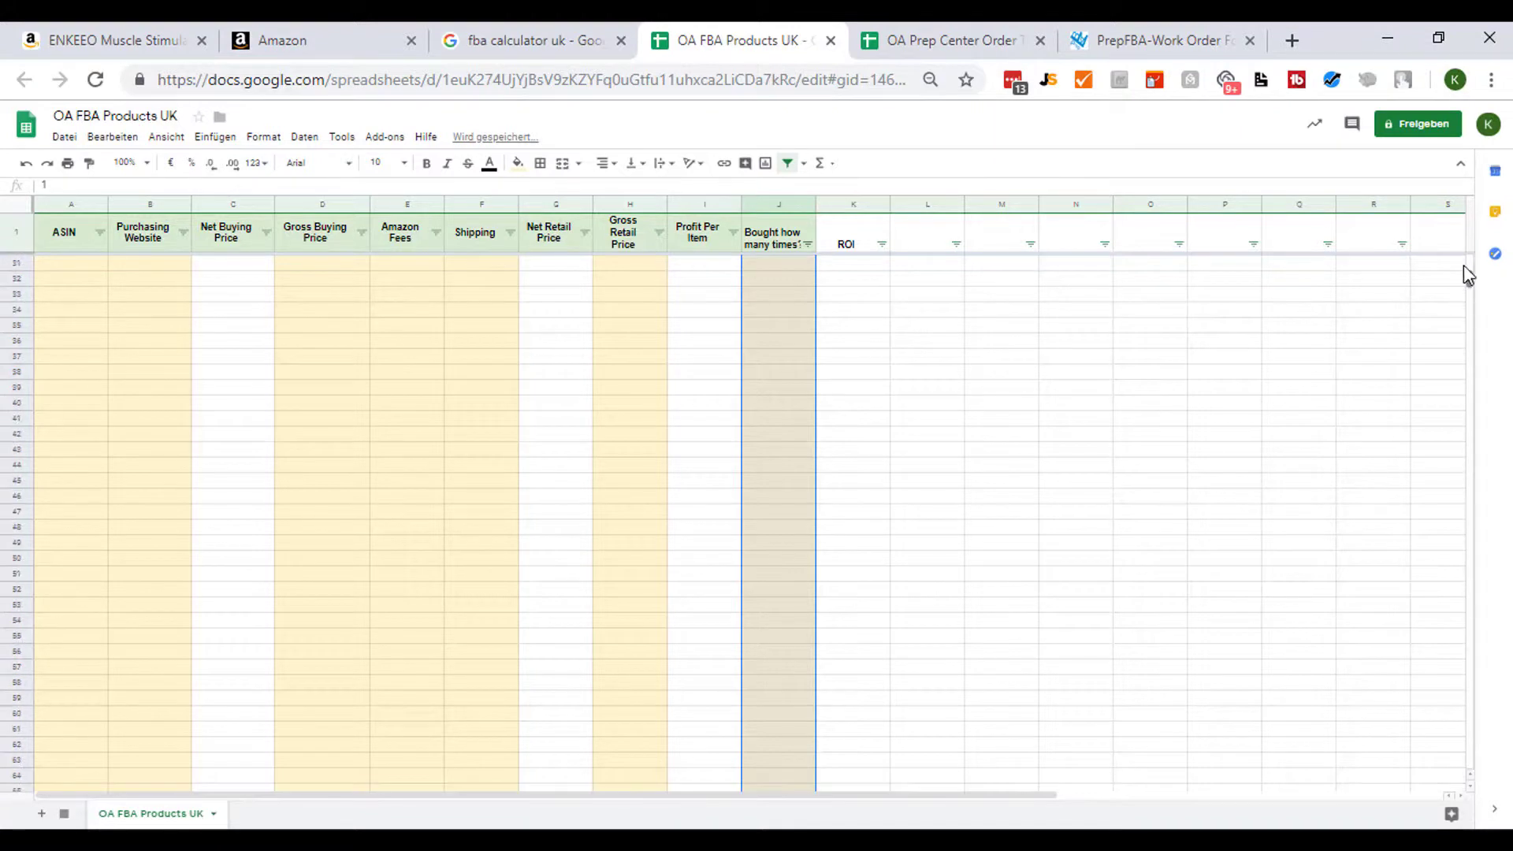
left_click(629, 355)
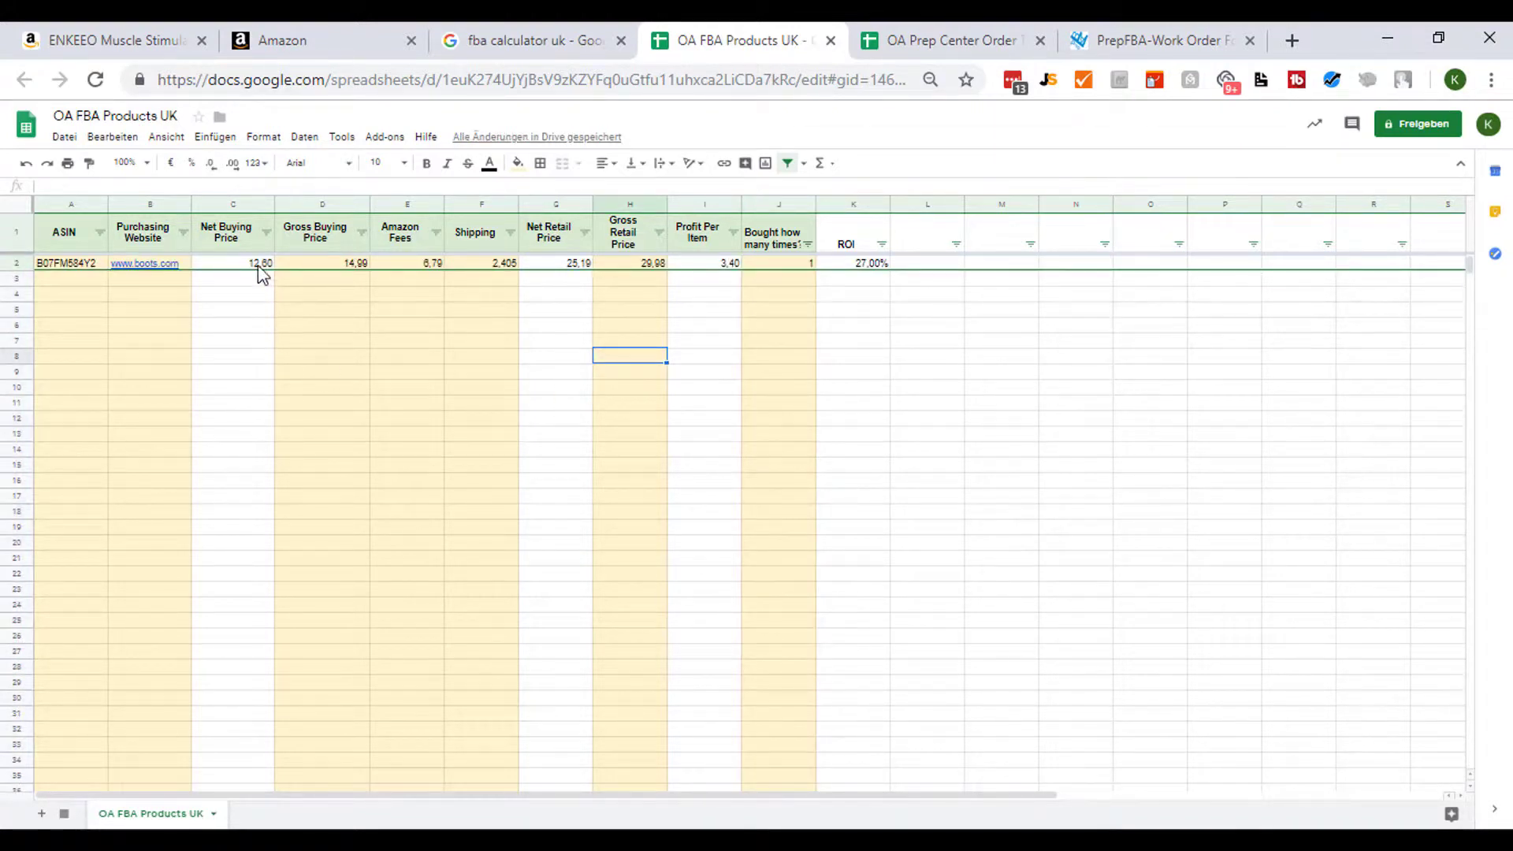
- Copy row 2 into row 3 and inspect the formulas in the copied cells
left_click_drag(59, 266, 890, 286)
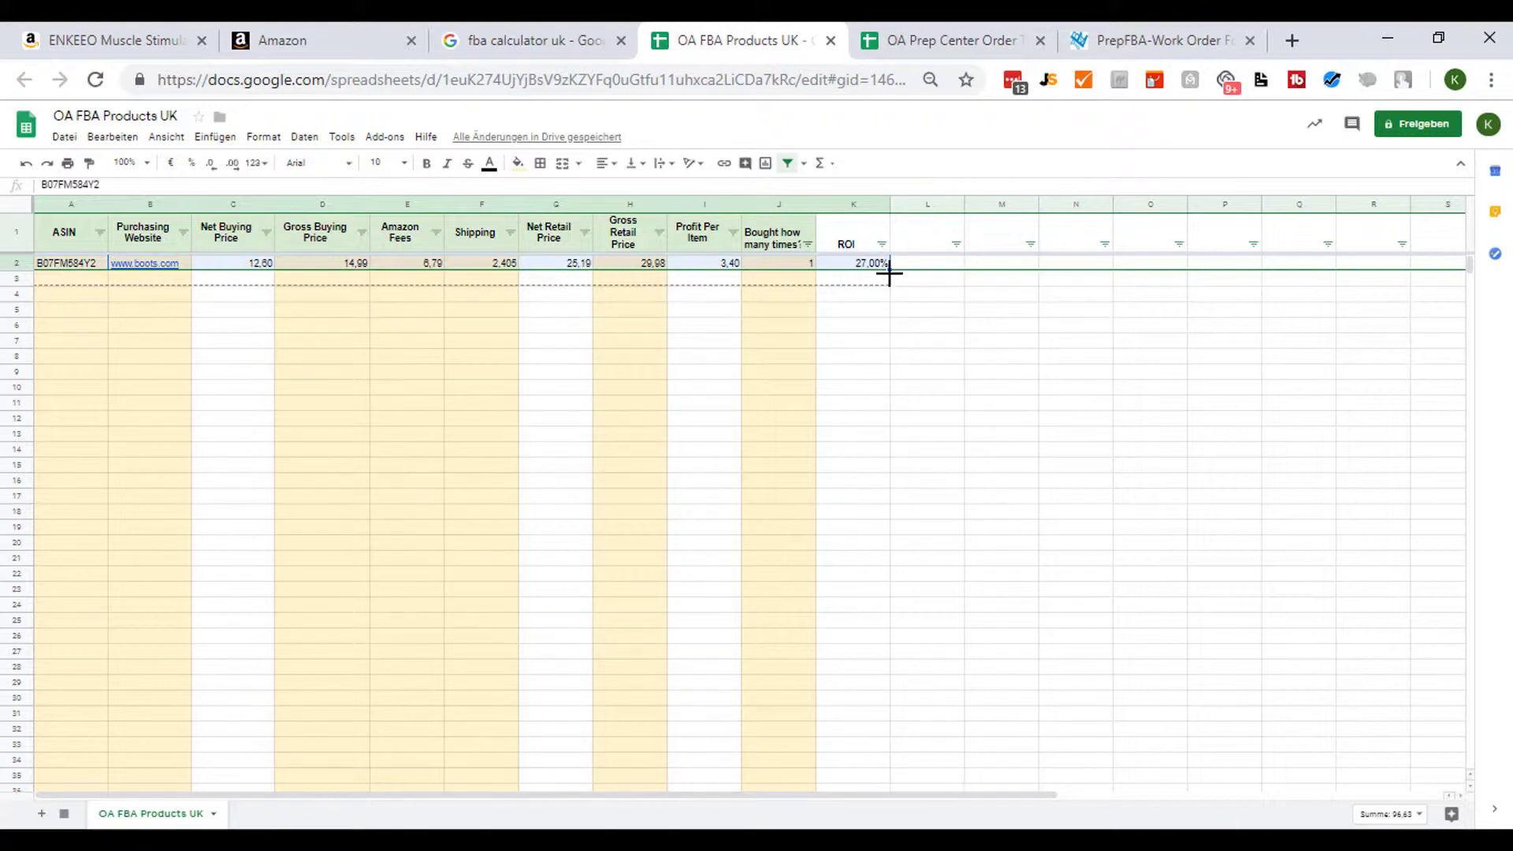
left_click(268, 280)
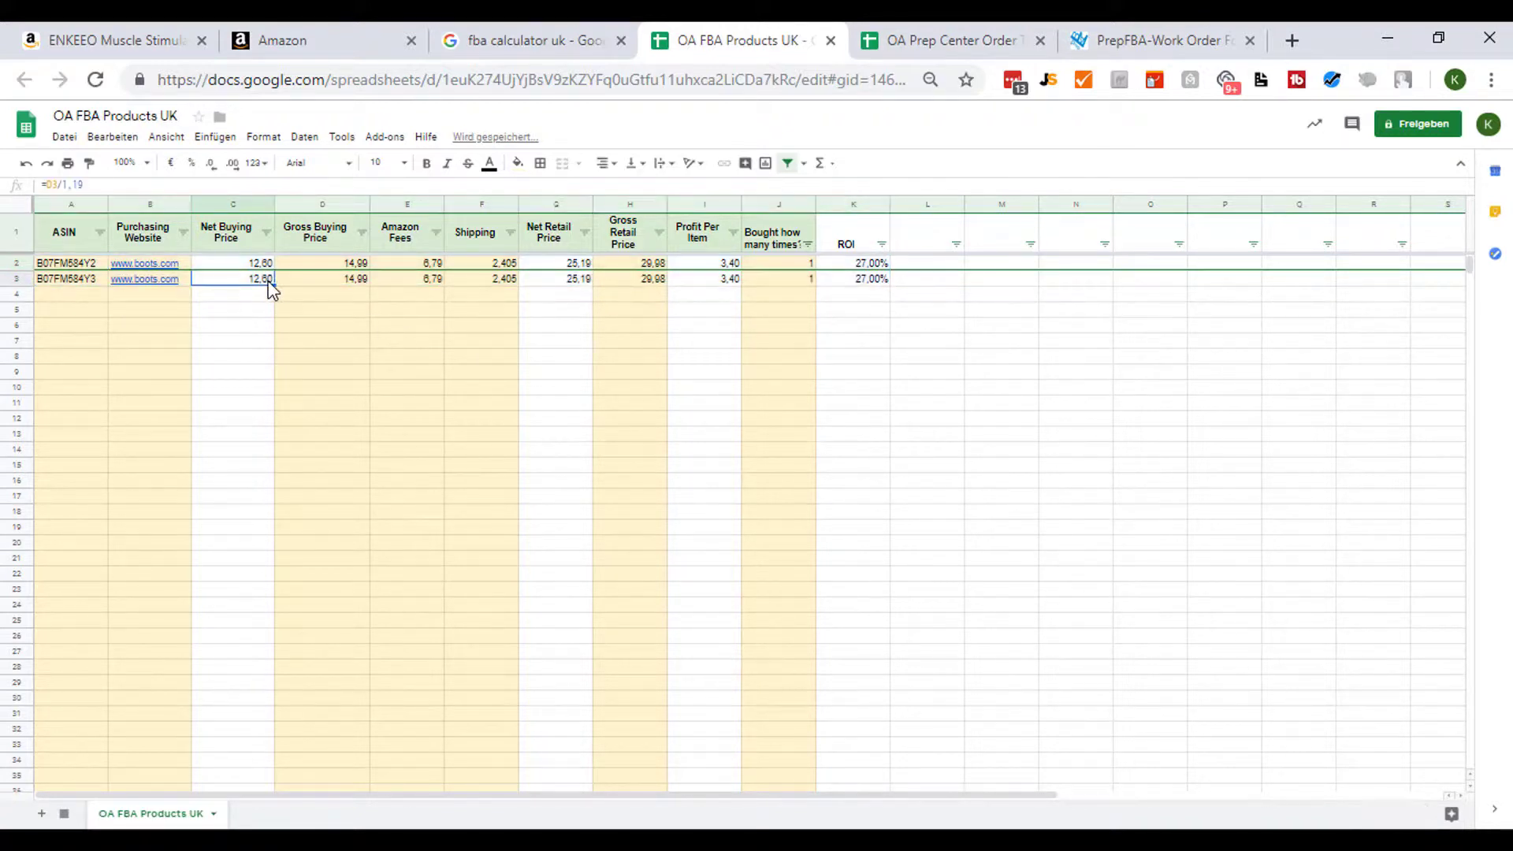
left_click_drag(118, 186, 27, 193)
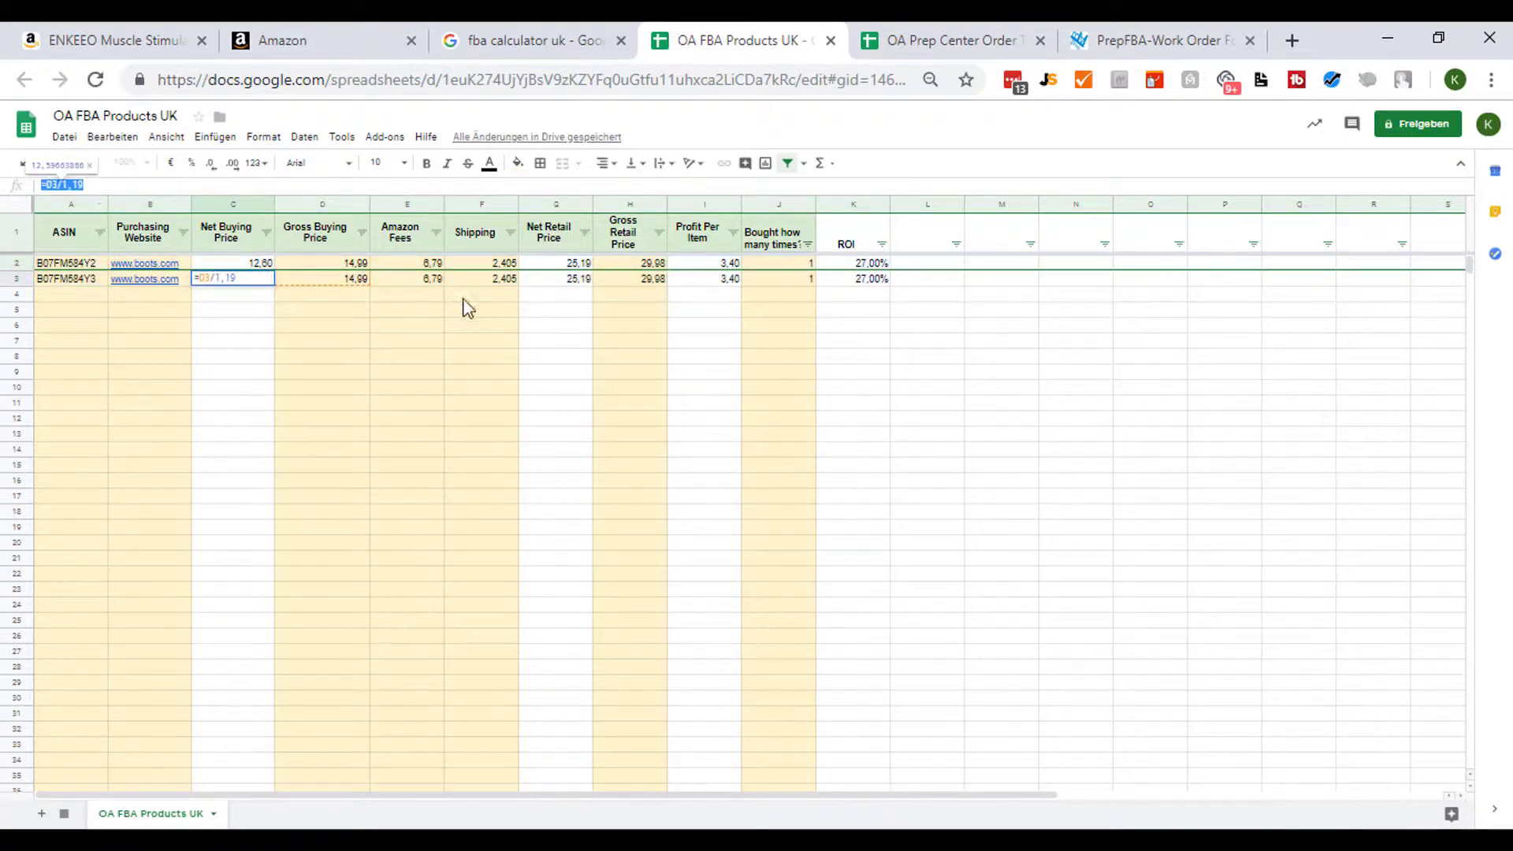
left_click(572, 282)
left_click(297, 282)
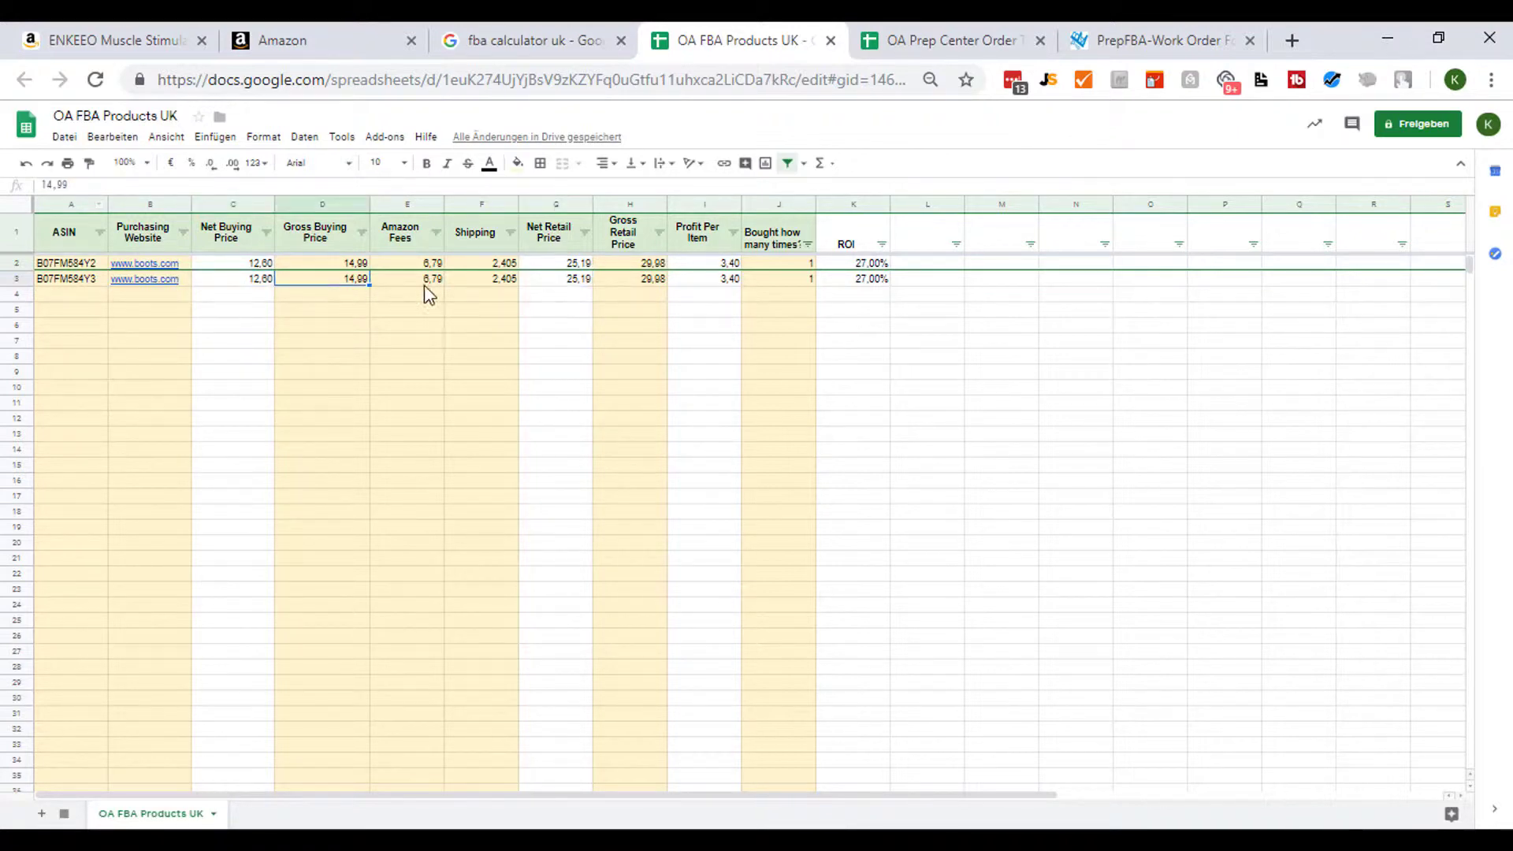
left_click(422, 282)
- Select row 3 from the ASIN to the ROI column and clear its contents
left_click(40, 280)
left_click(857, 282, "shift")
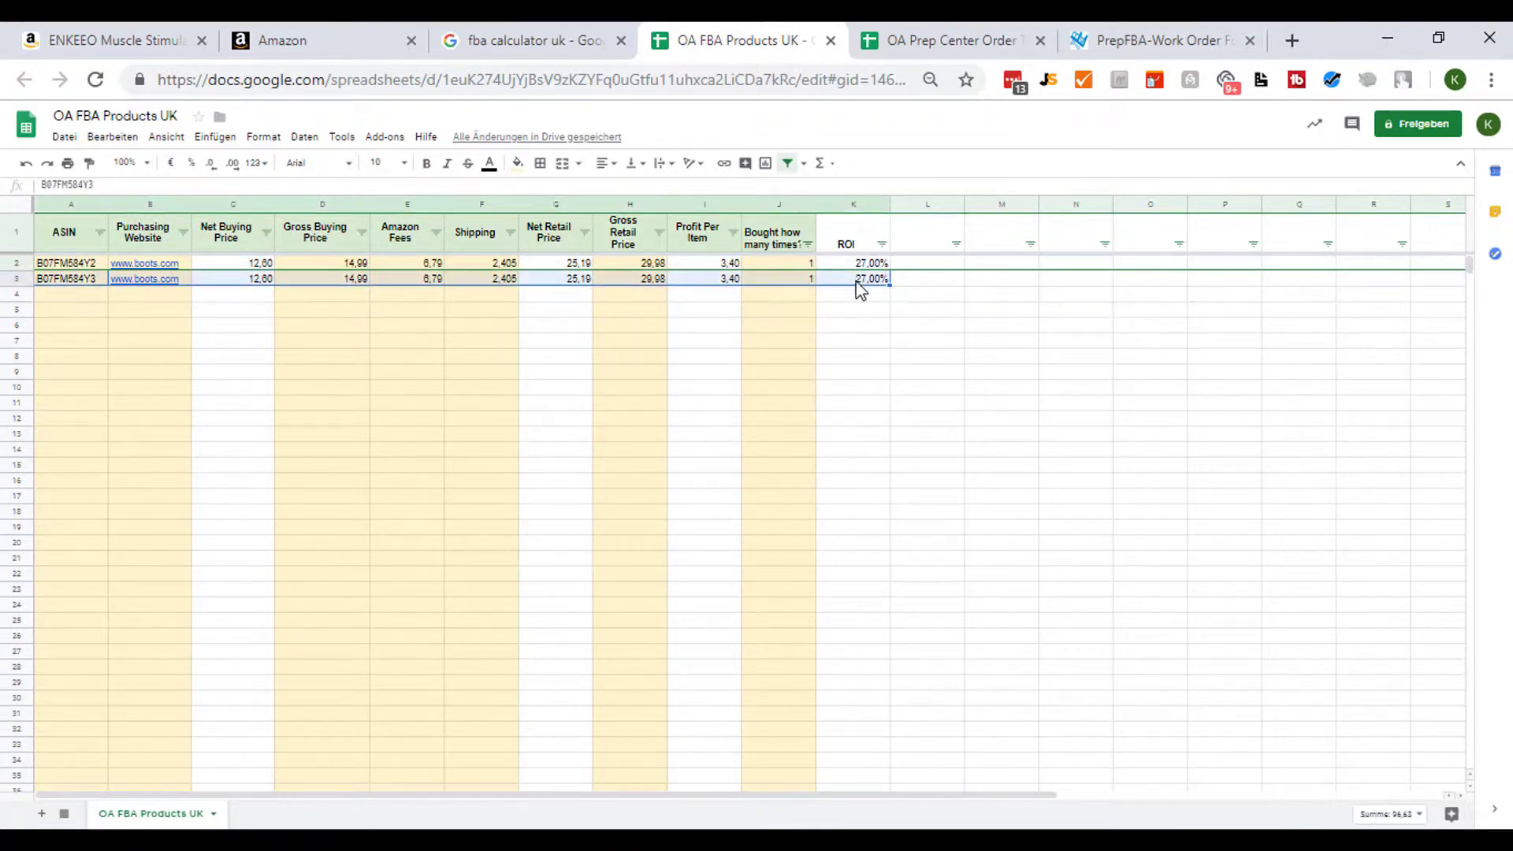
key("Delete")
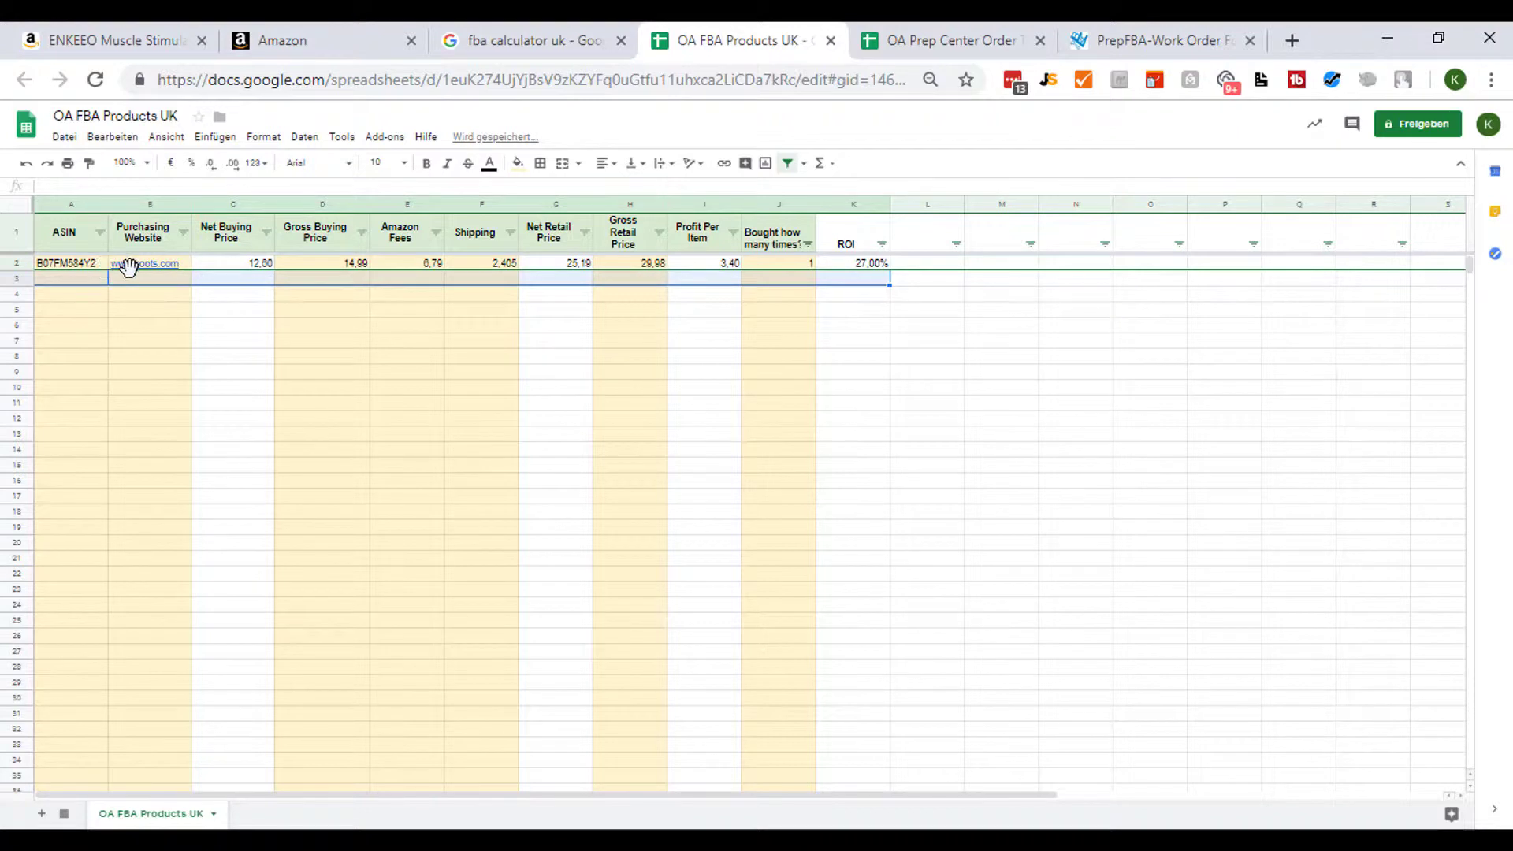
- Copy the product's ASIN from the Amazon product page's address
left_click(470, 266)
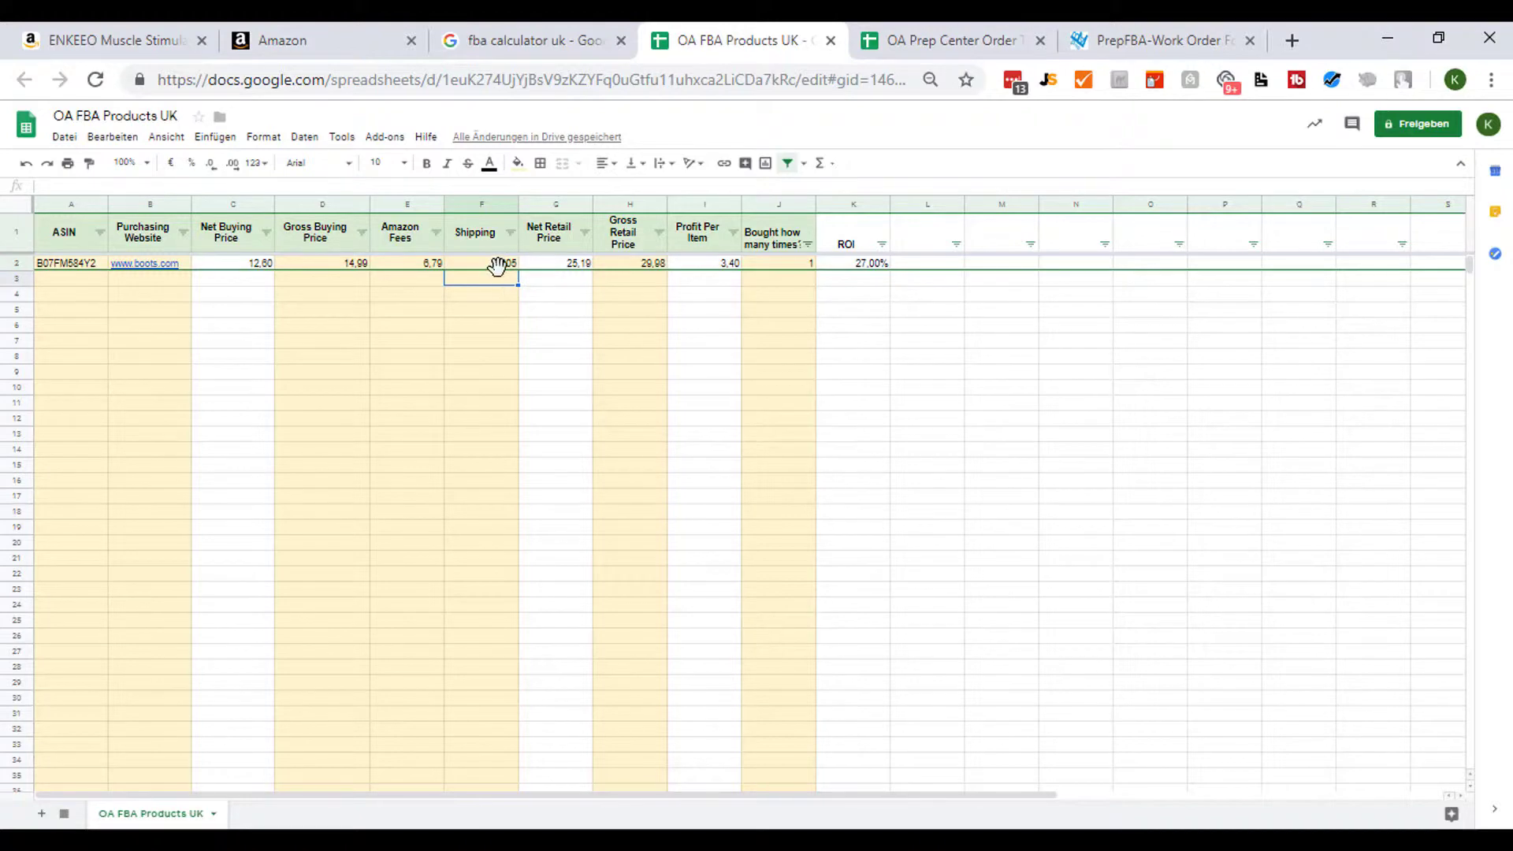
left_click(438, 267)
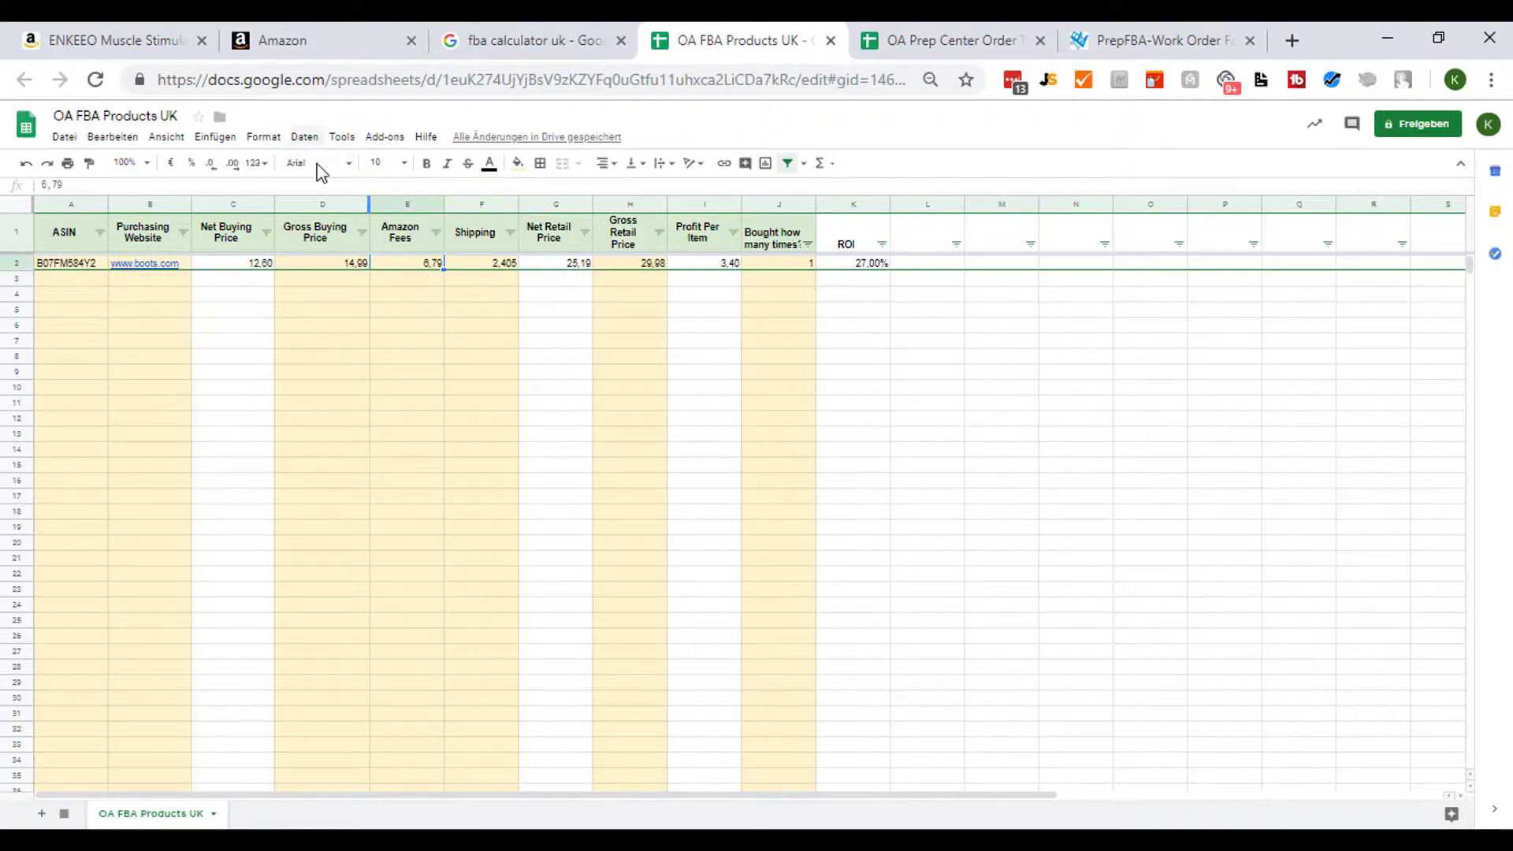
left_click(150, 44)
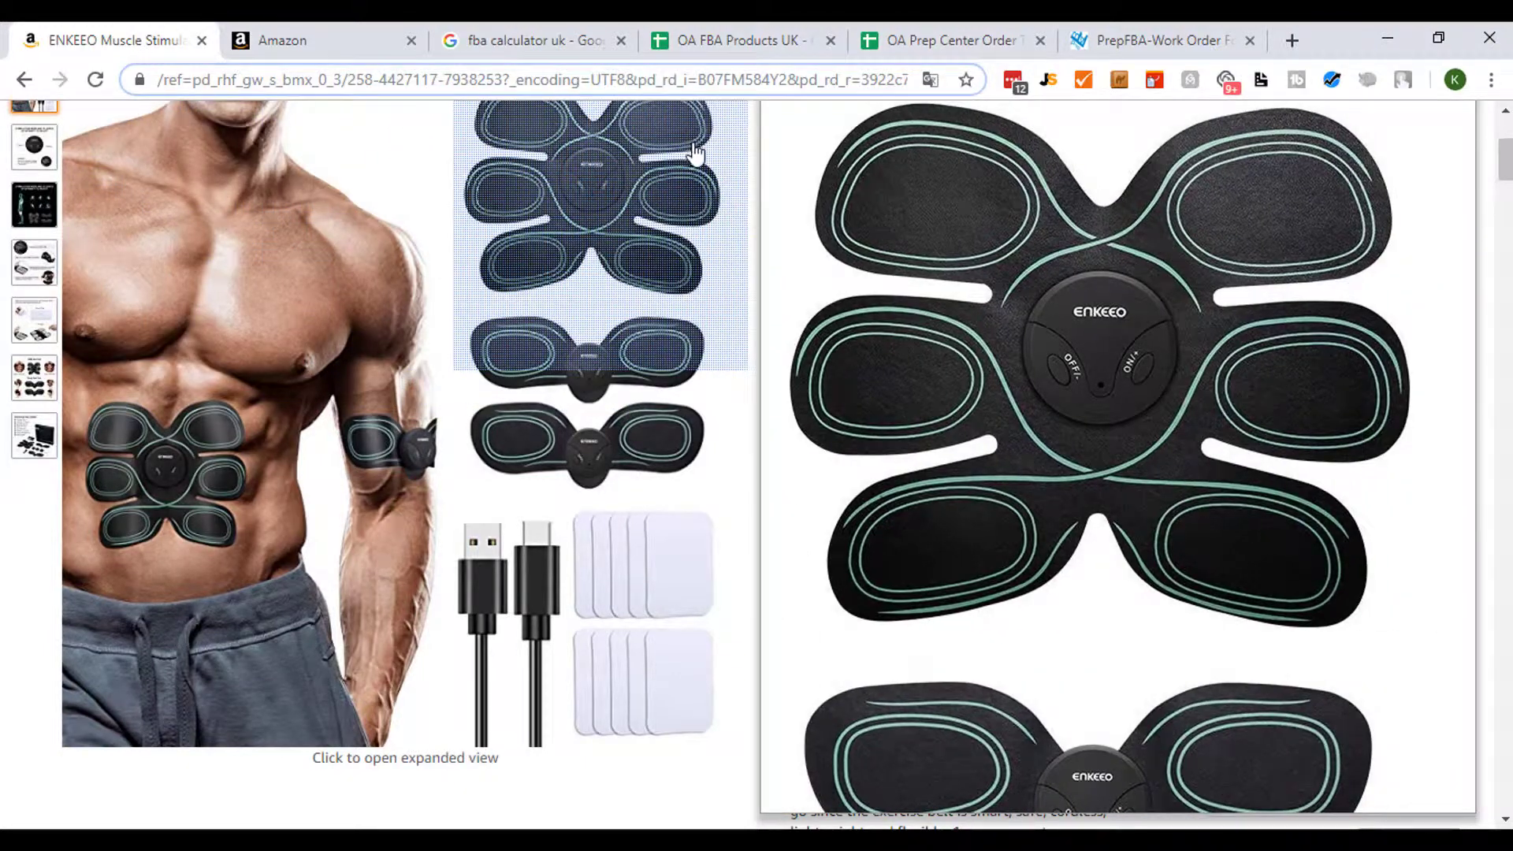
double_click(745, 80)
key("ctrl+c")
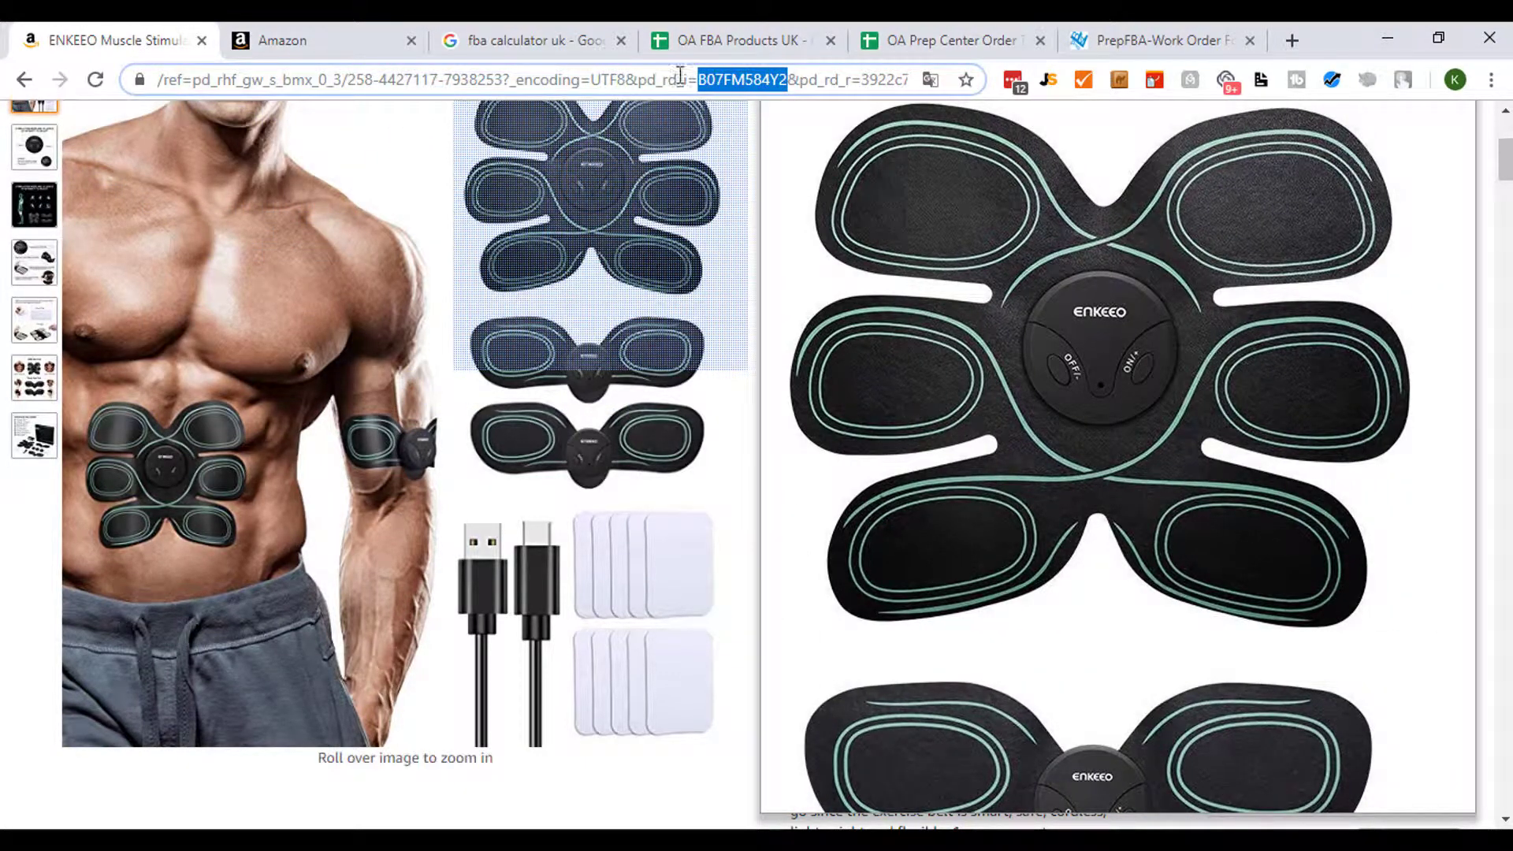
- Open the Amazon Seller Central FBA Calculator from the Google search results for fba calculator uk
scroll(946, 357, "up", 5)
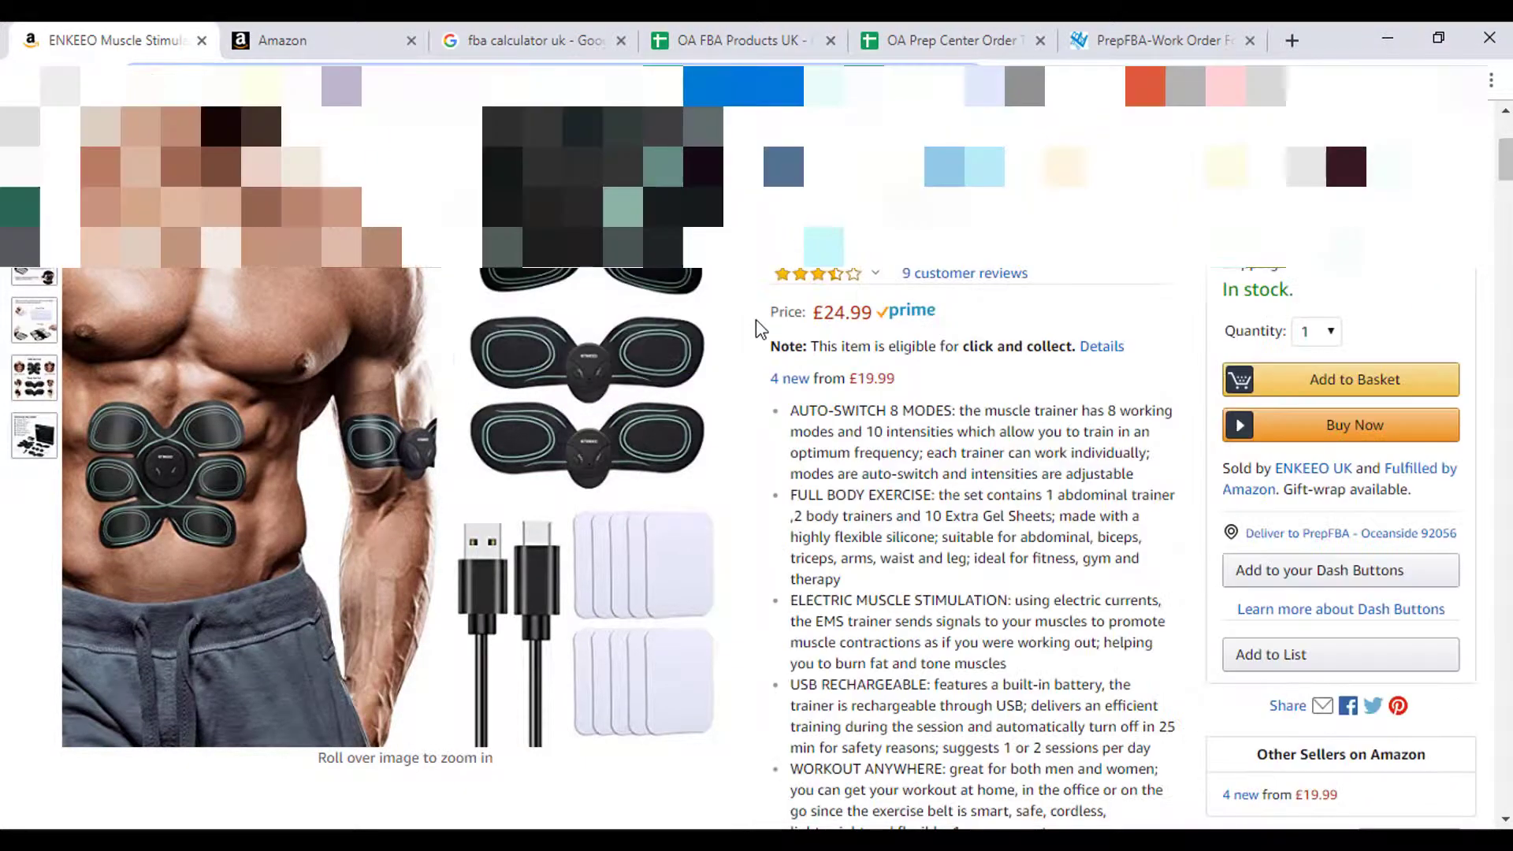
scroll(867, 339, "down", 20)
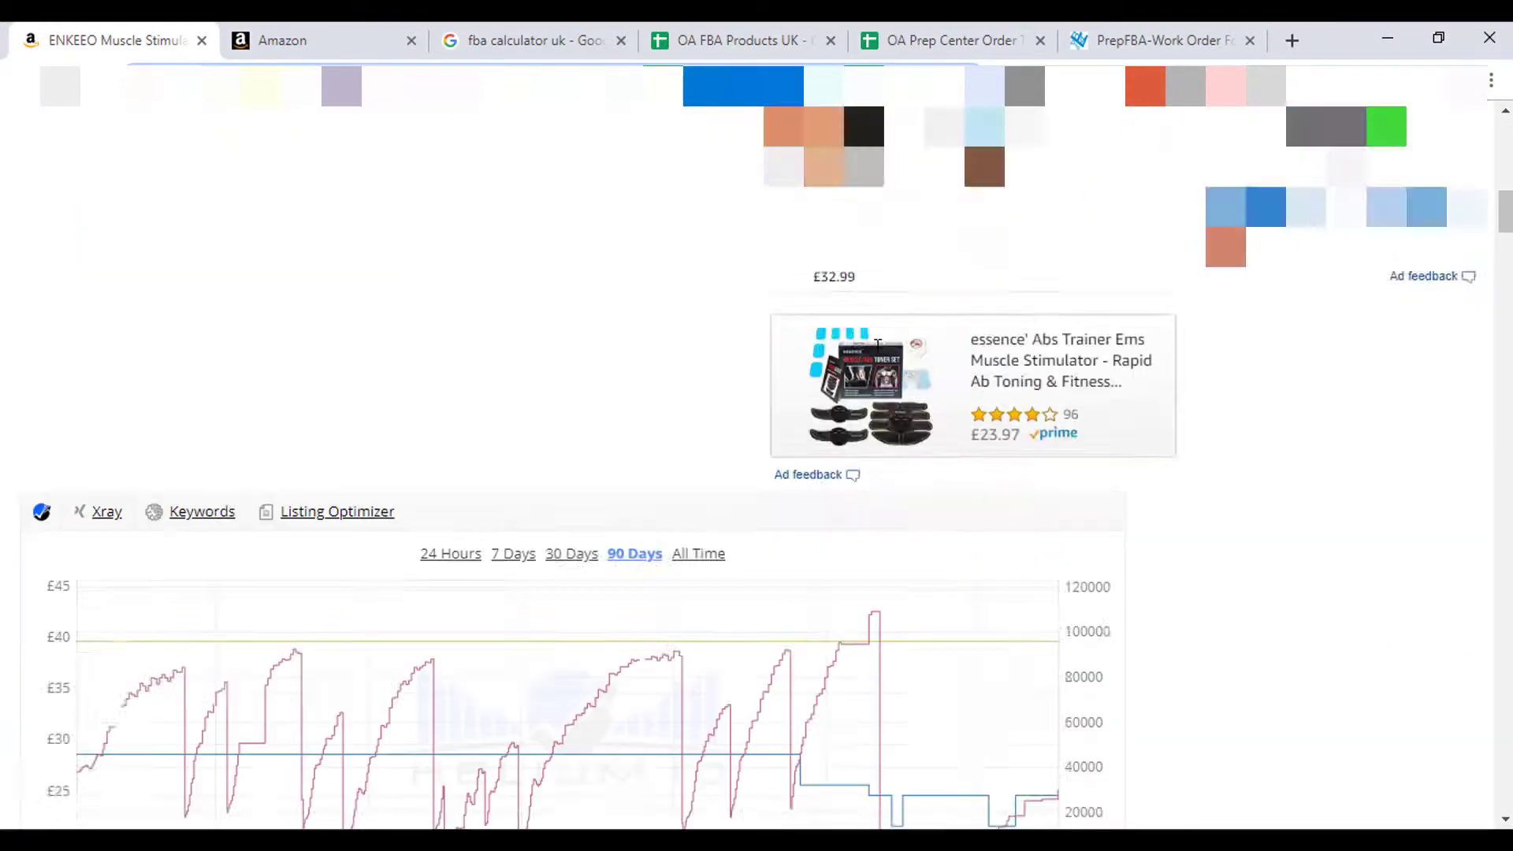
scroll(858, 326, "down", 15)
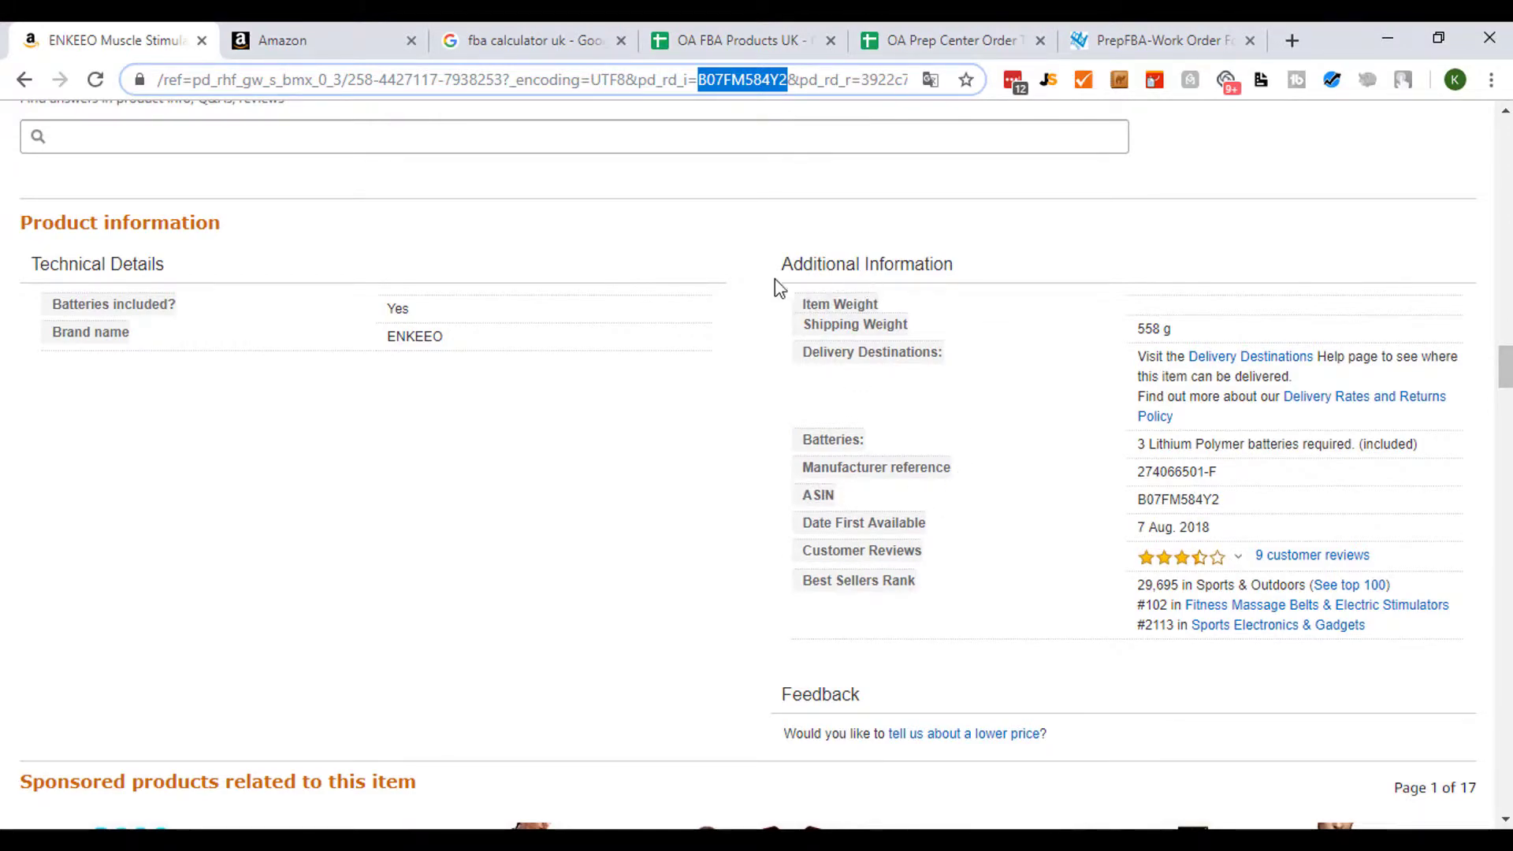
scroll(897, 441, "up", 15)
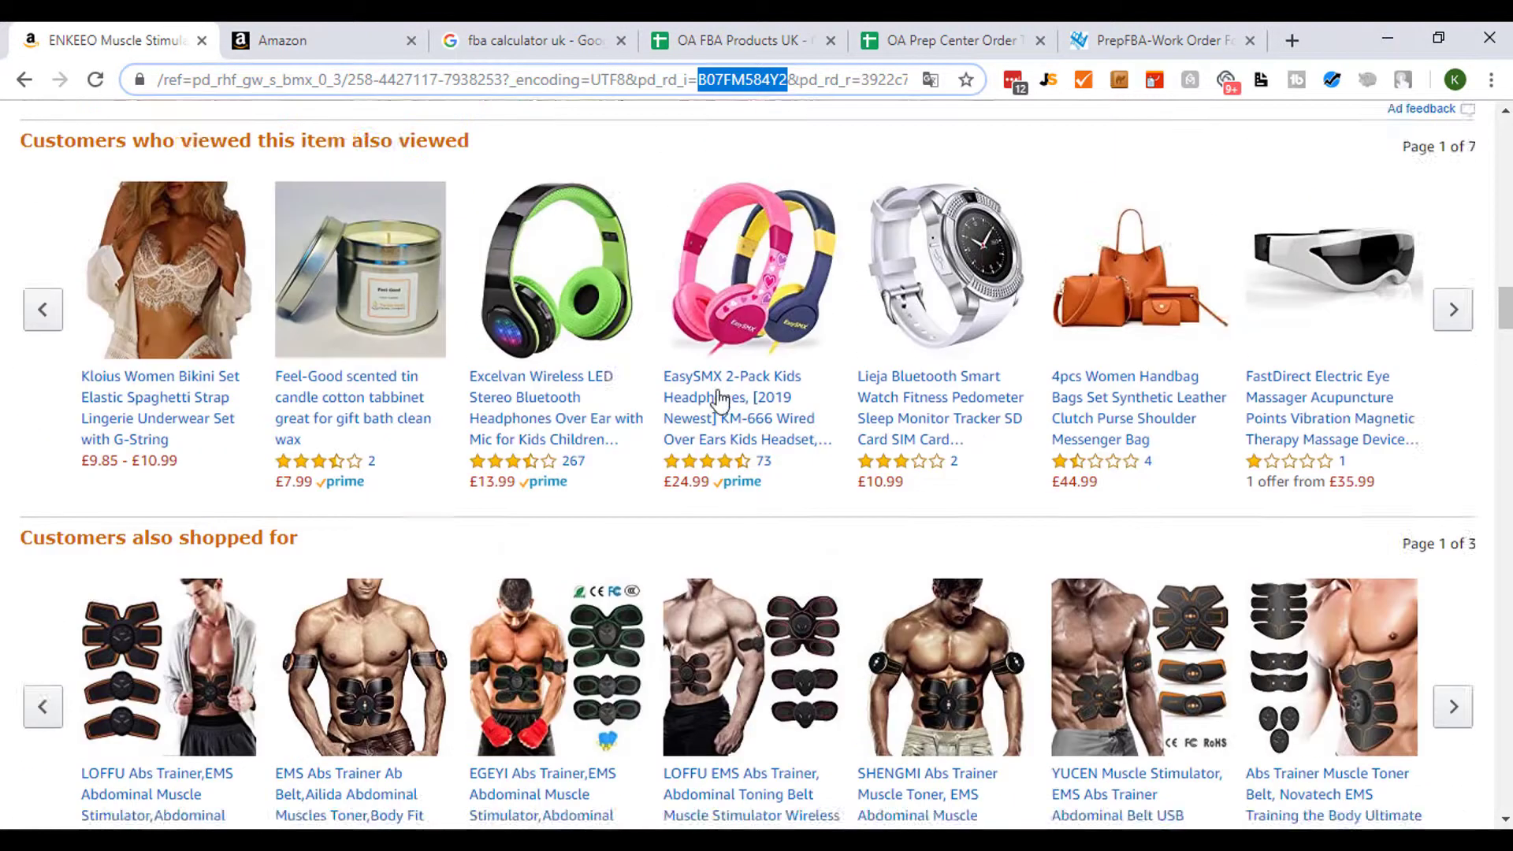
left_click(518, 41)
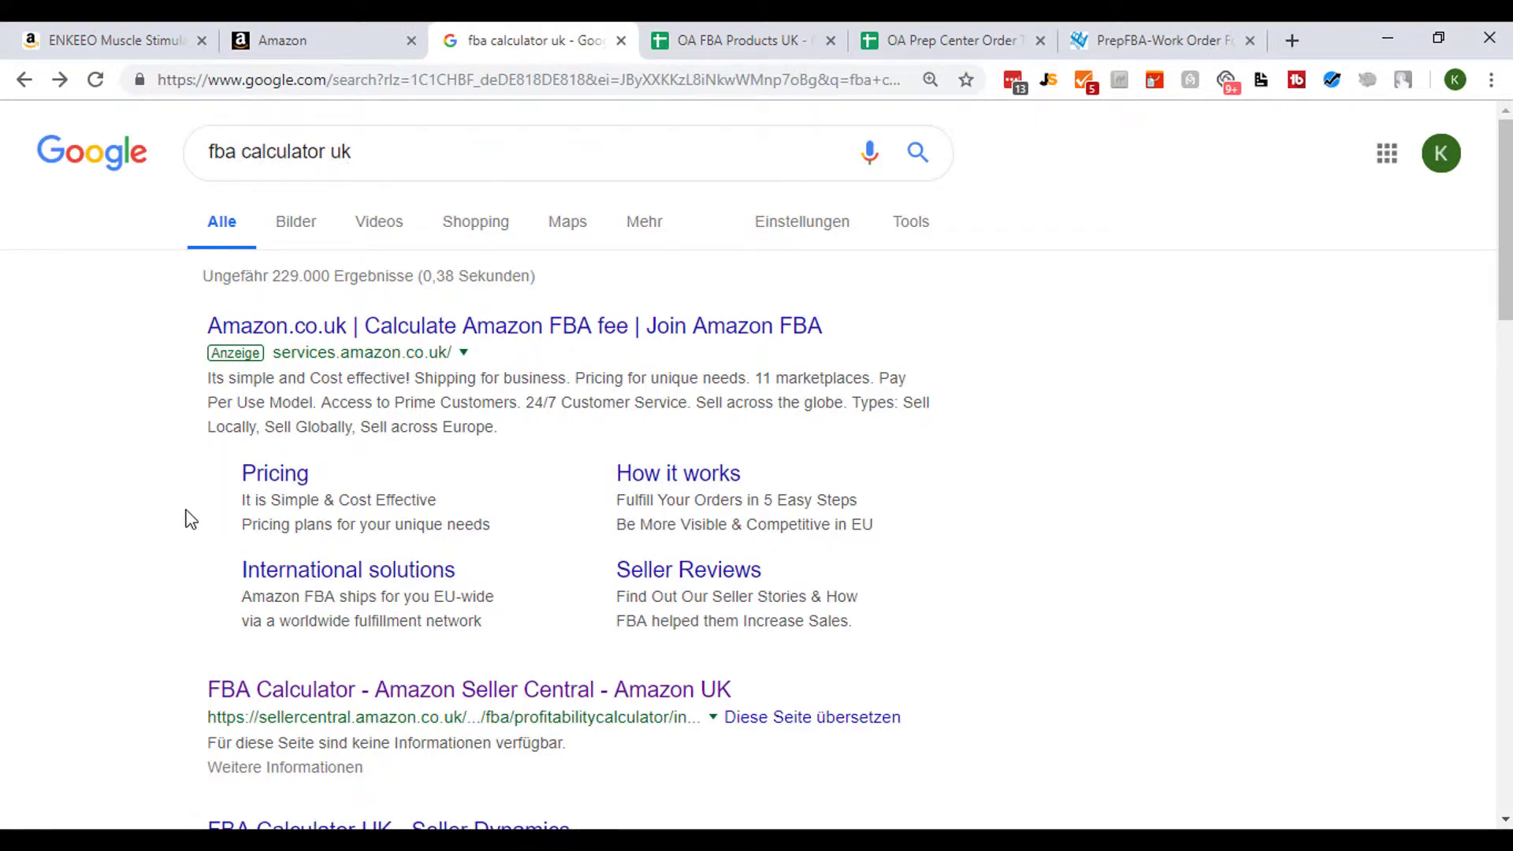
scroll(162, 513, "down", 1)
scroll(243, 574, "up", 1)
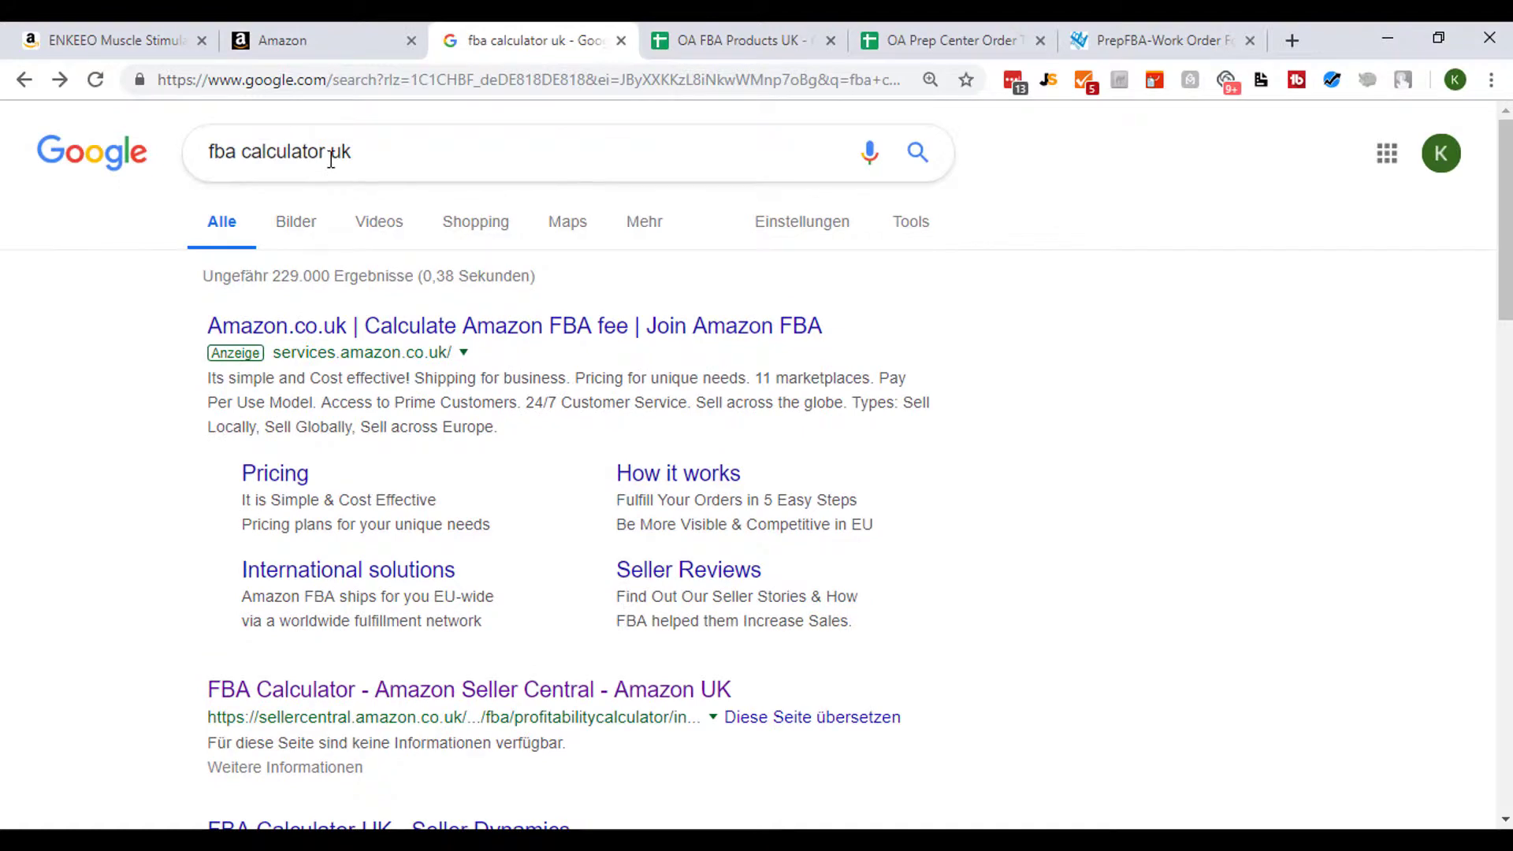
scroll(264, 483, "down", 2)
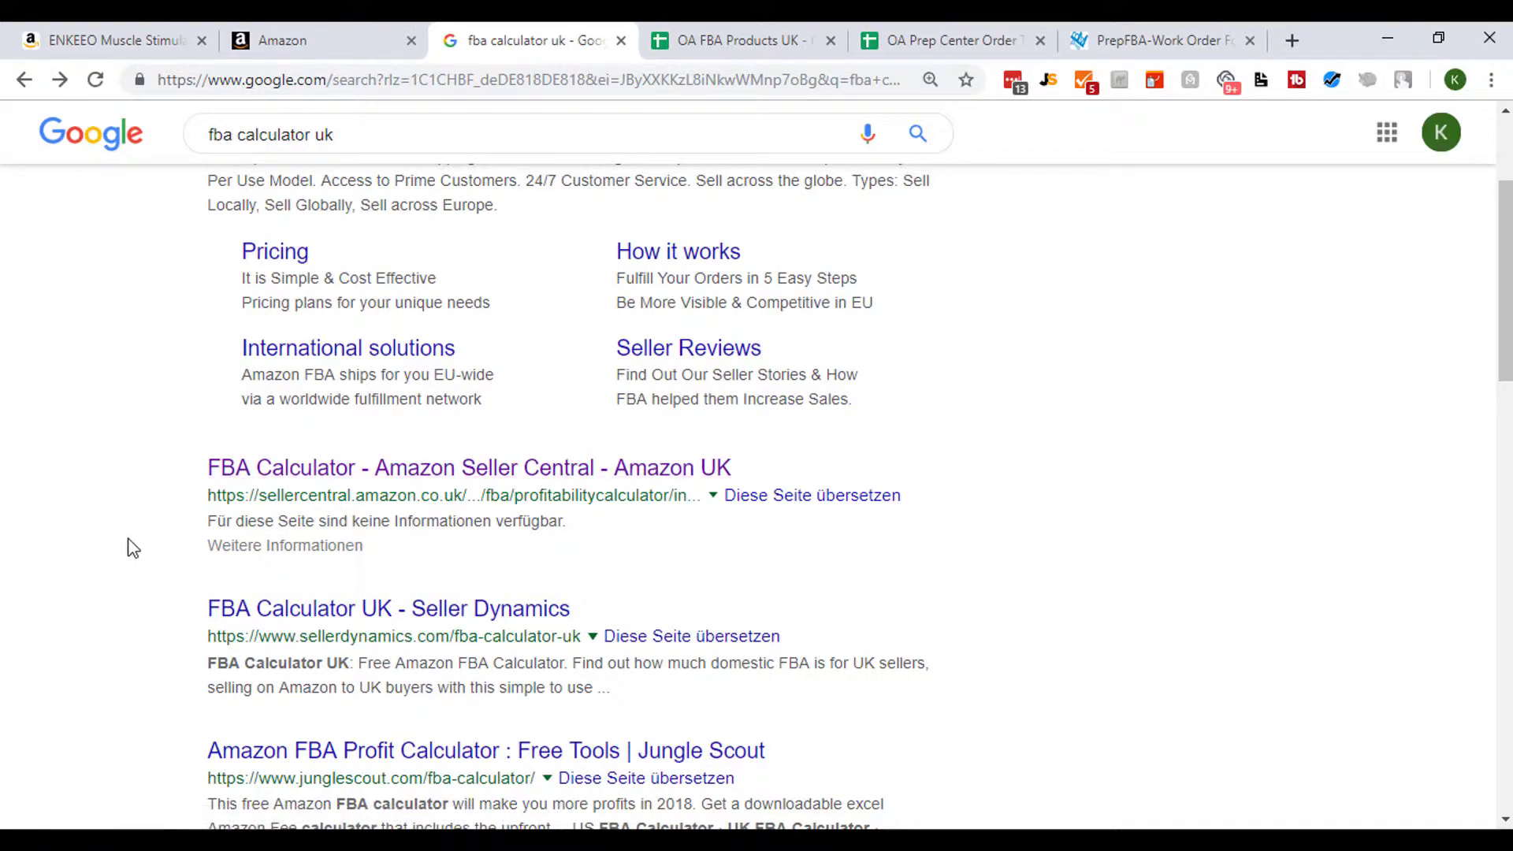
scroll(130, 520, "up", 1)
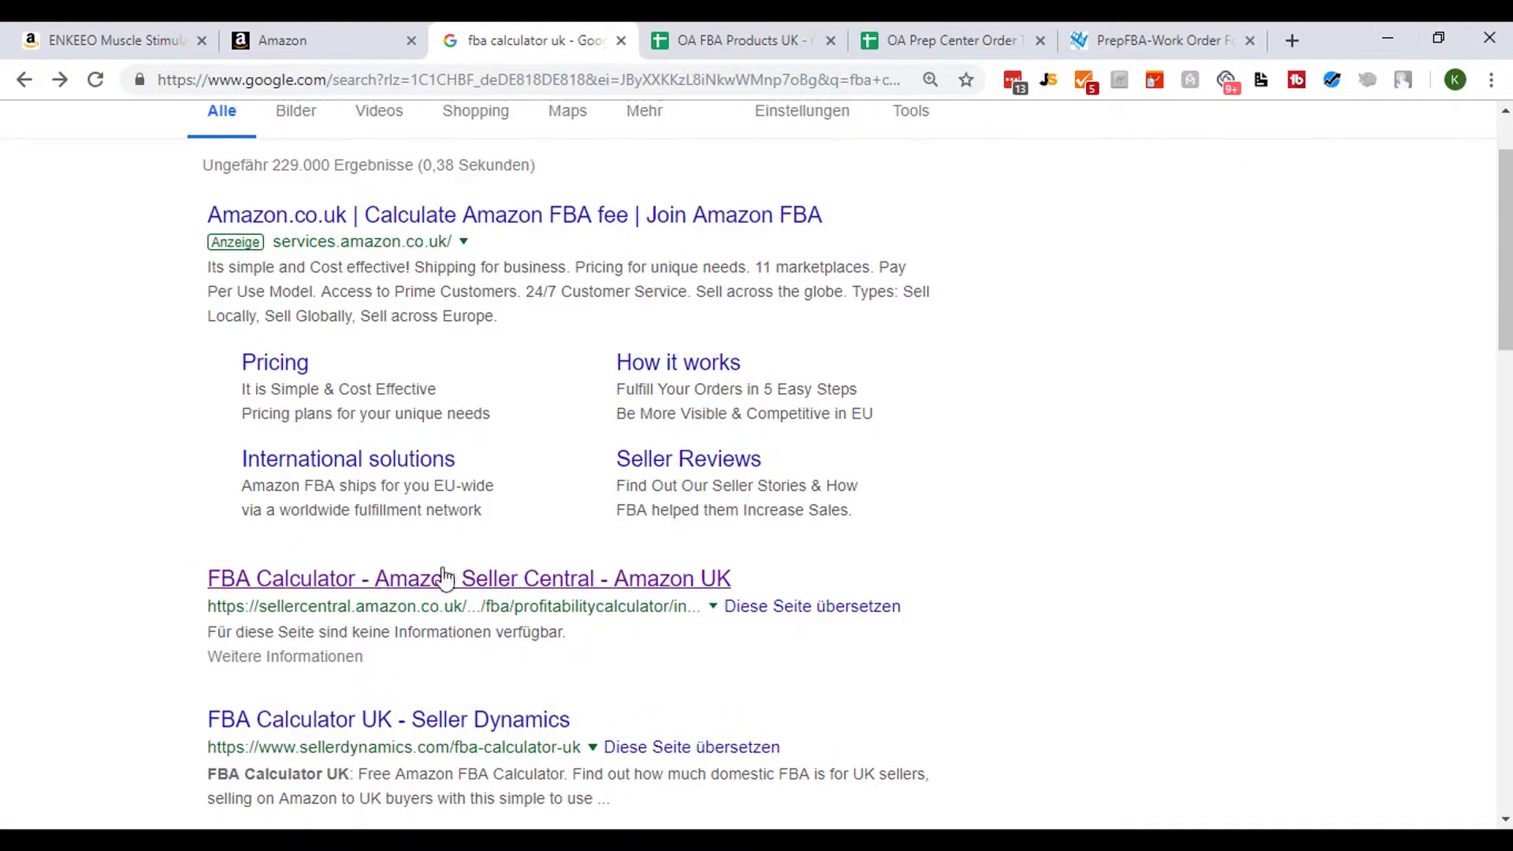
left_click(579, 589)
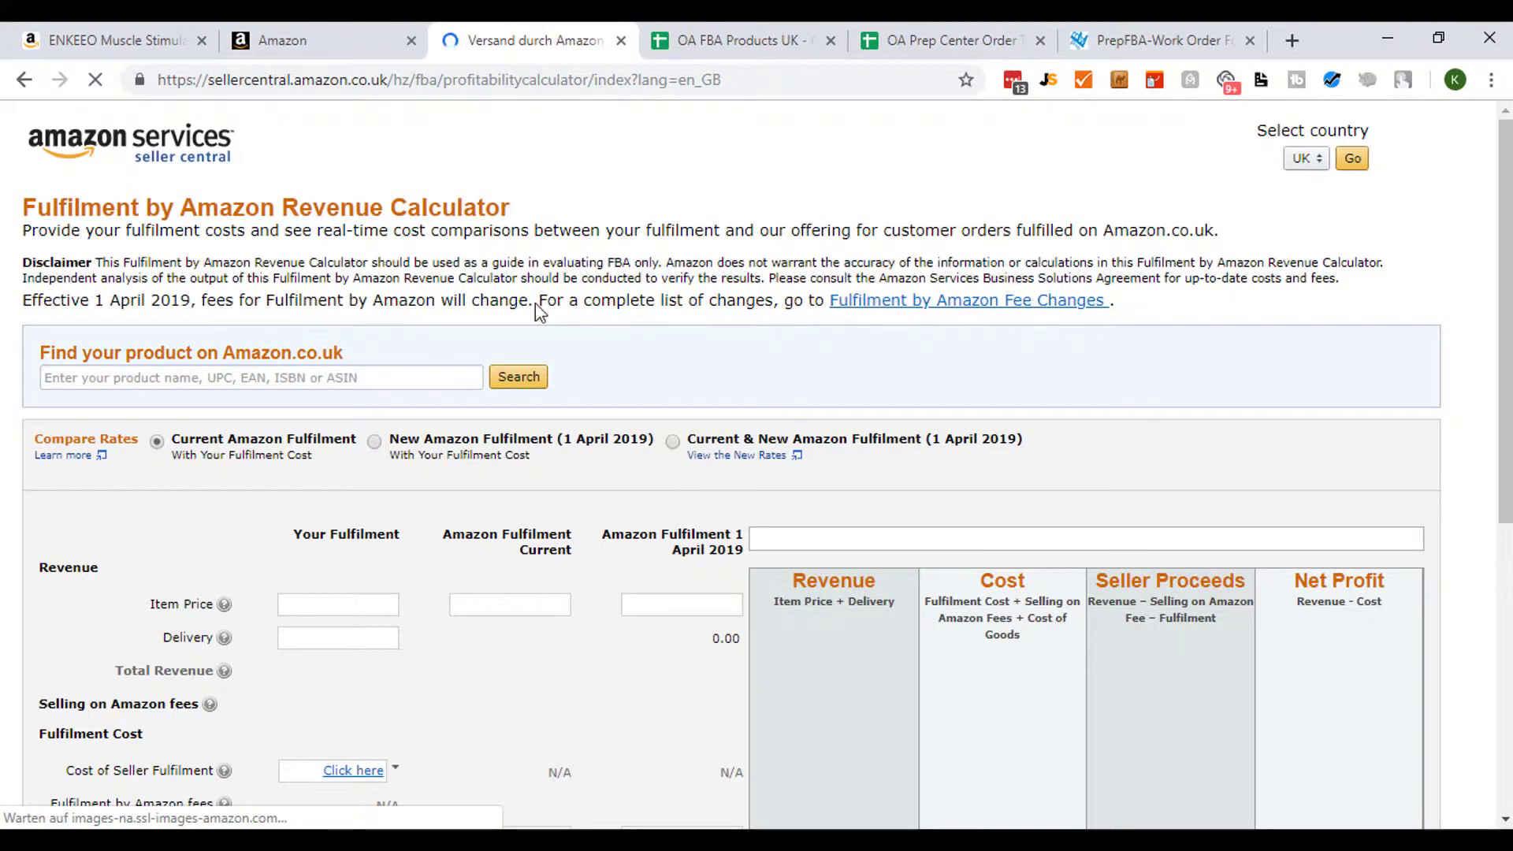
- Search the FBA Revenue Calculator for the copied ASIN
left_click(221, 377)
key("ctrl+v")
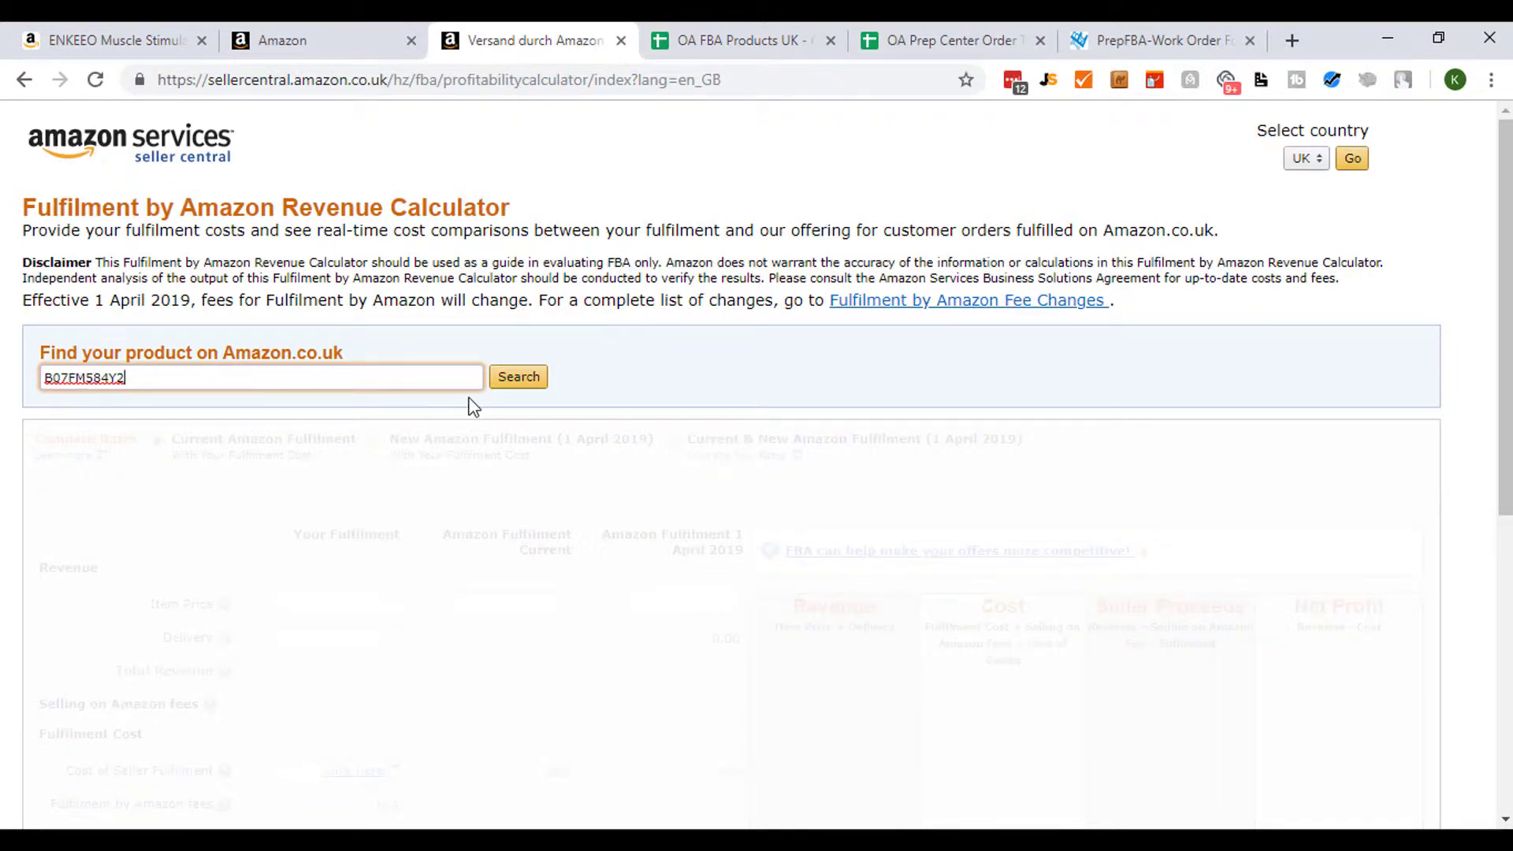
left_click(517, 378)
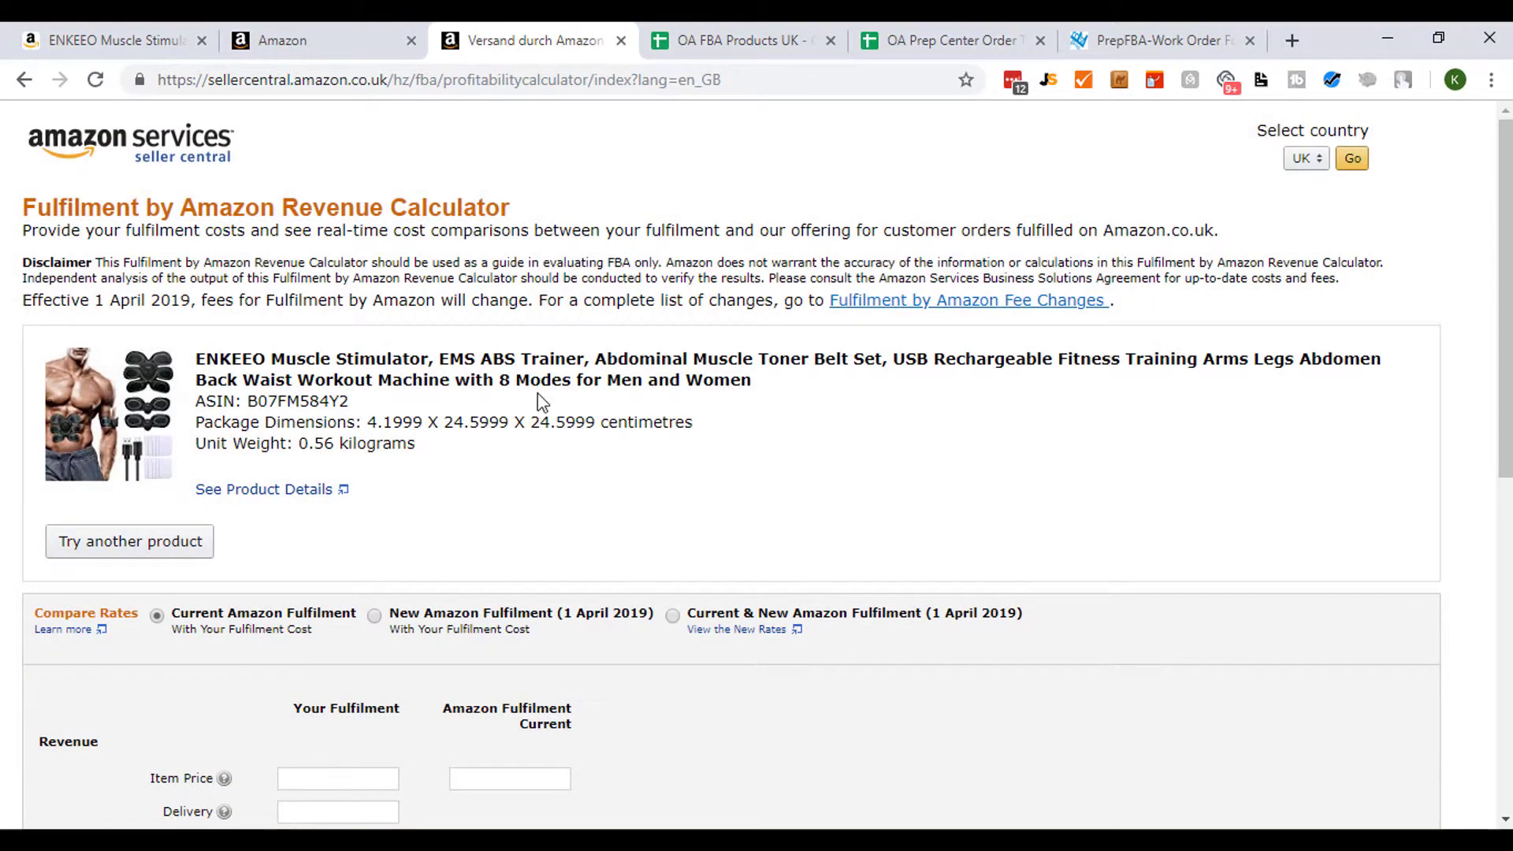
- Enter 24,99 as the Amazon Fulfilment item price and 2,405 as the Deliver to Amazon cost
scroll(554, 375, "down", 5)
scroll(383, 371, "up", 4)
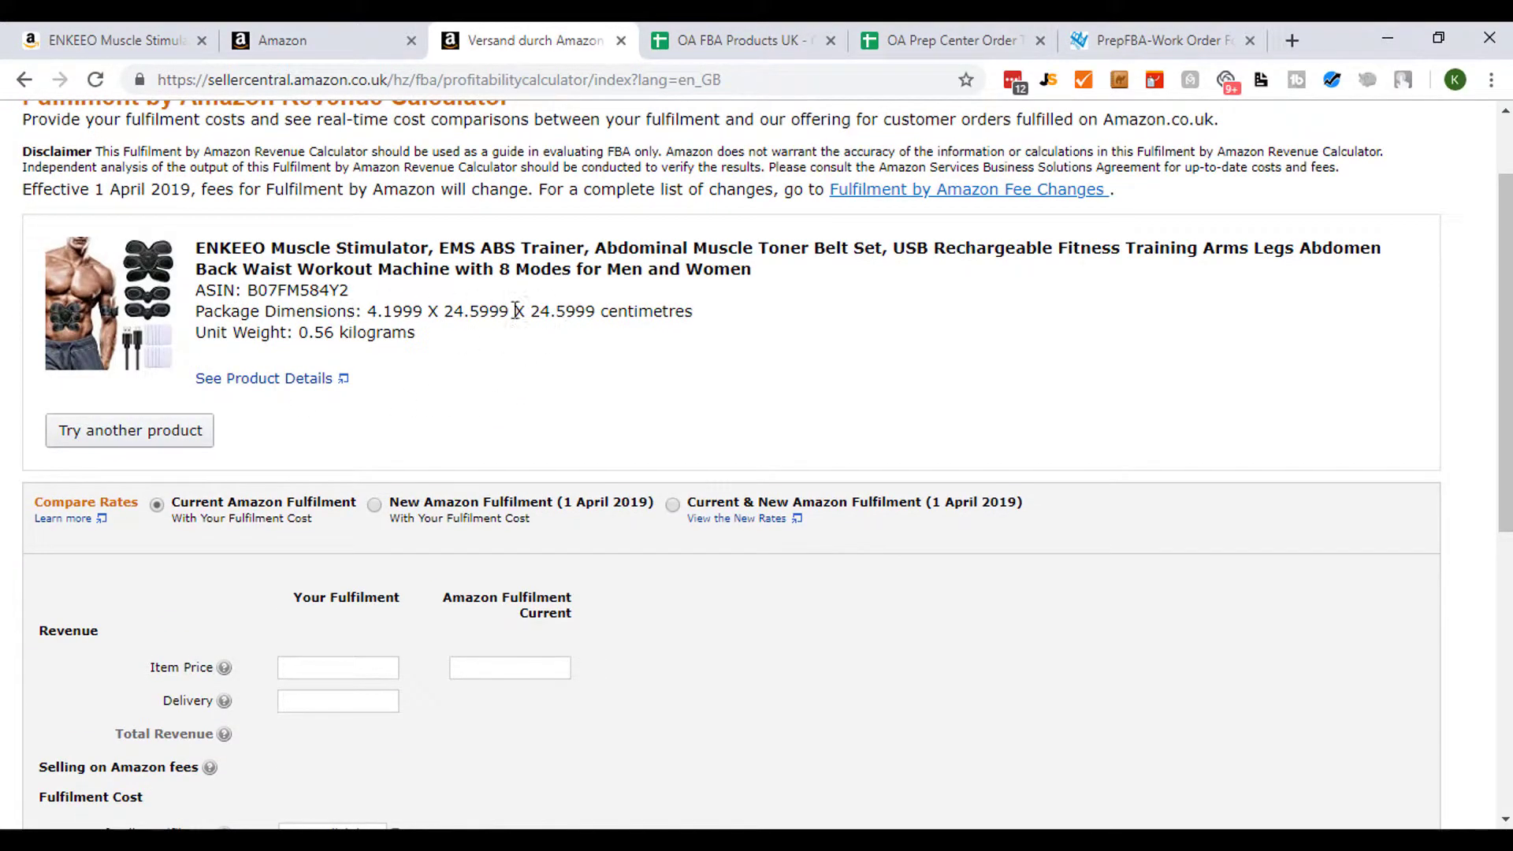
triple_click(386, 323)
left_click(453, 347)
scroll(492, 344, "down", 3)
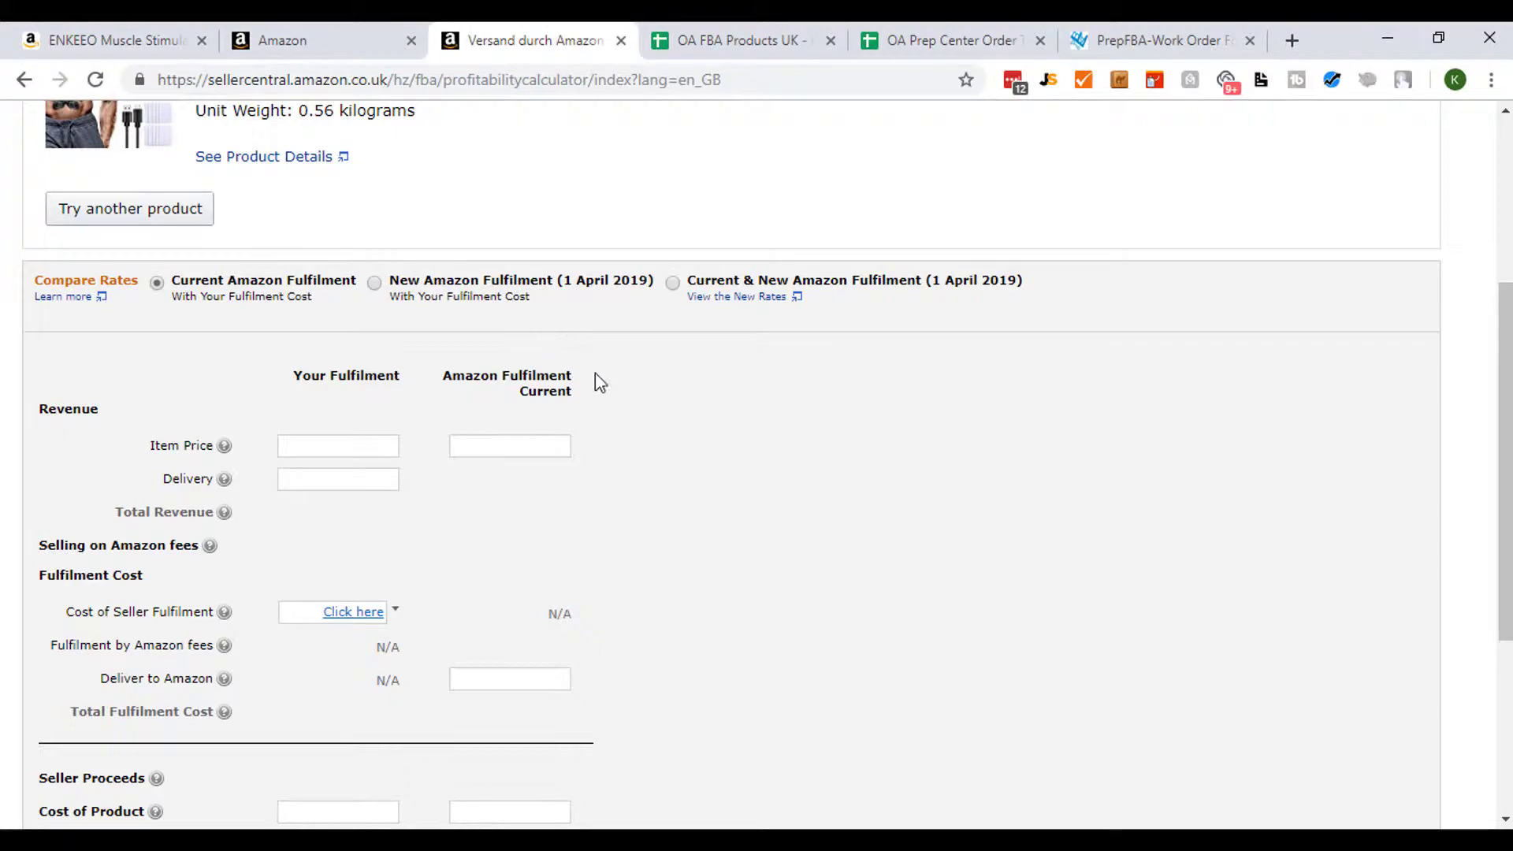
scroll(595, 378, "up", 5)
scroll(552, 434, "down", 5)
type("24,99")
scroll(720, 436, "down", 1)
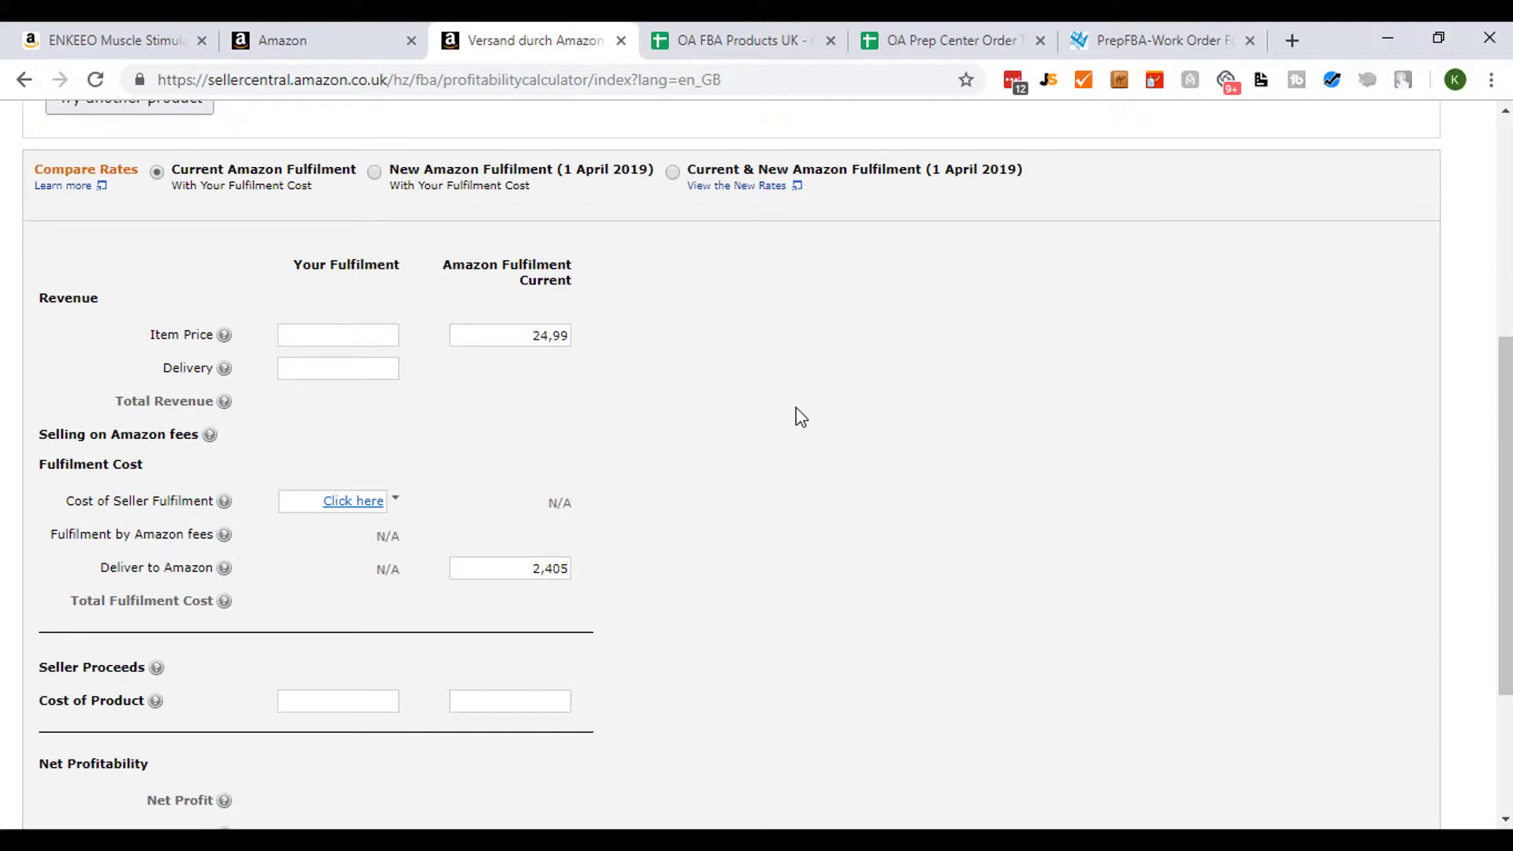
- Enter 10,99 as the cost of product and run the calculation
scroll(654, 390, "down", 3)
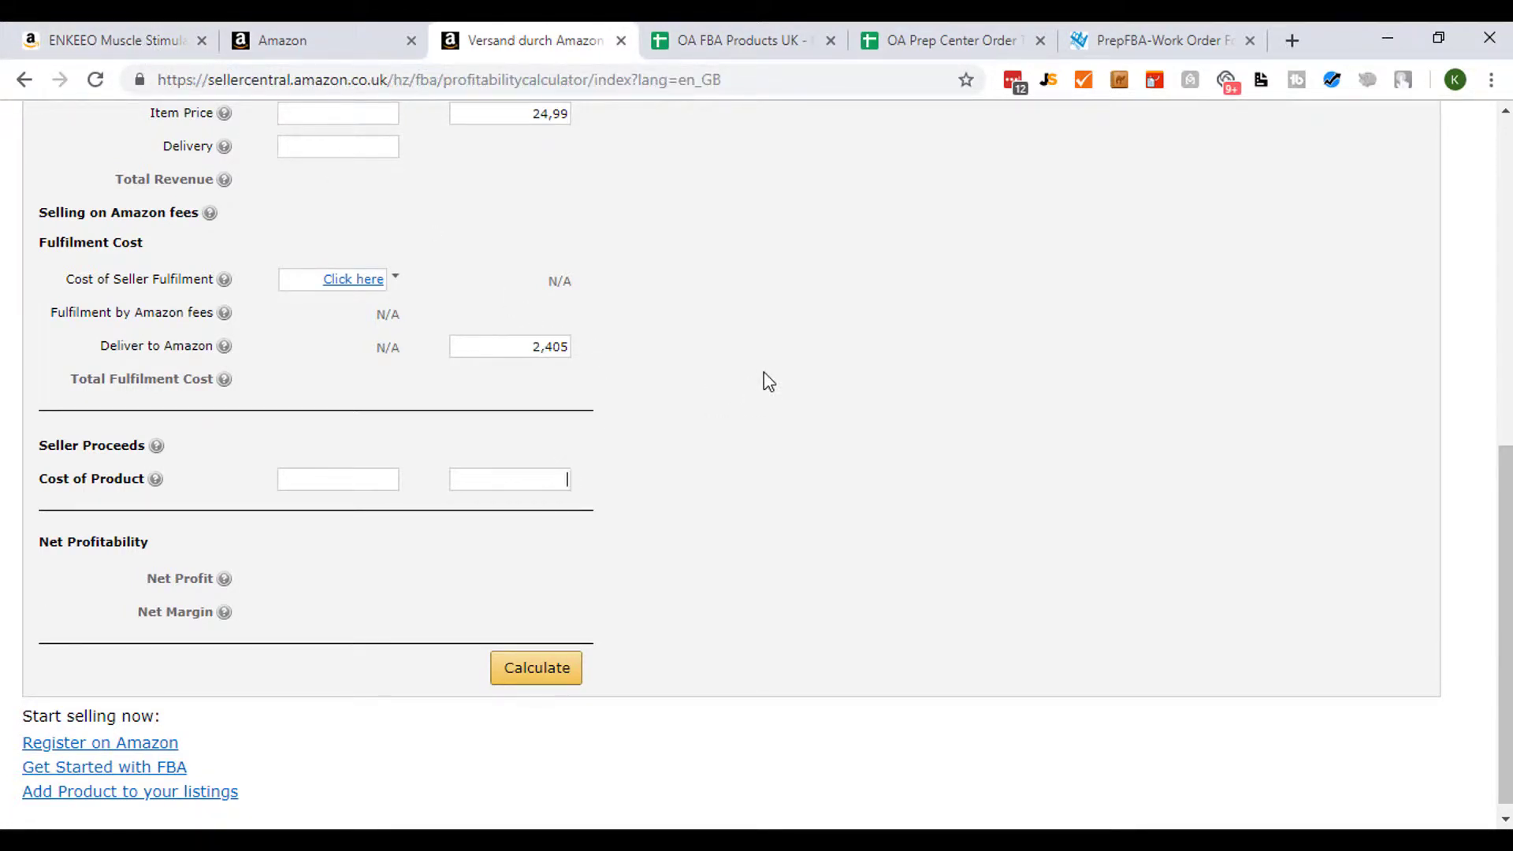
type("10,99")
left_click(511, 676)
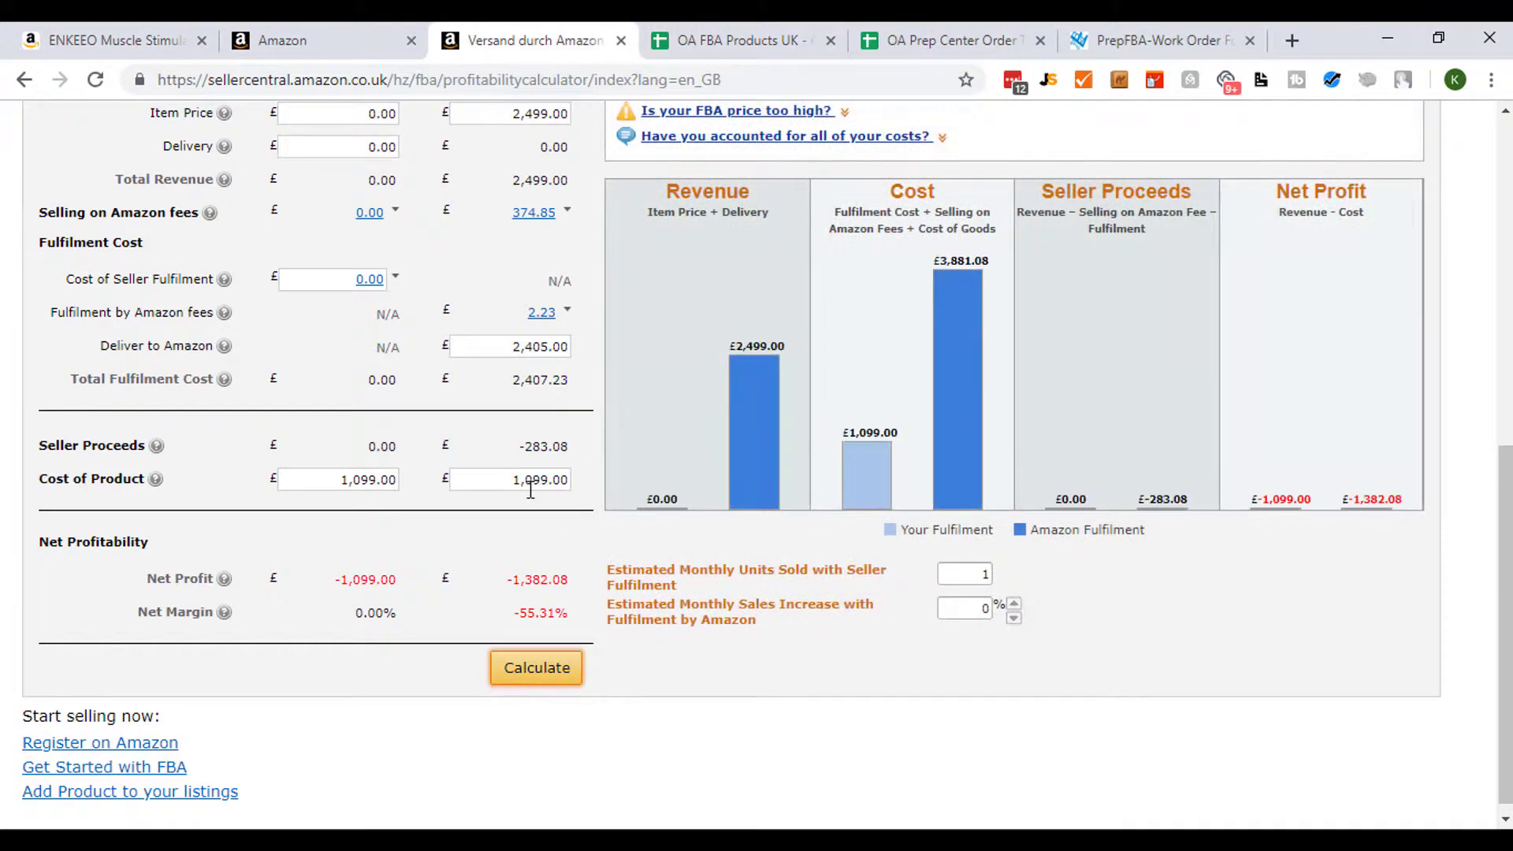
- Re-enter the cost of product as 10.99 and the Deliver to Amazon cost as 2.405 using decimal points
key("shift+End")
type("0.99")
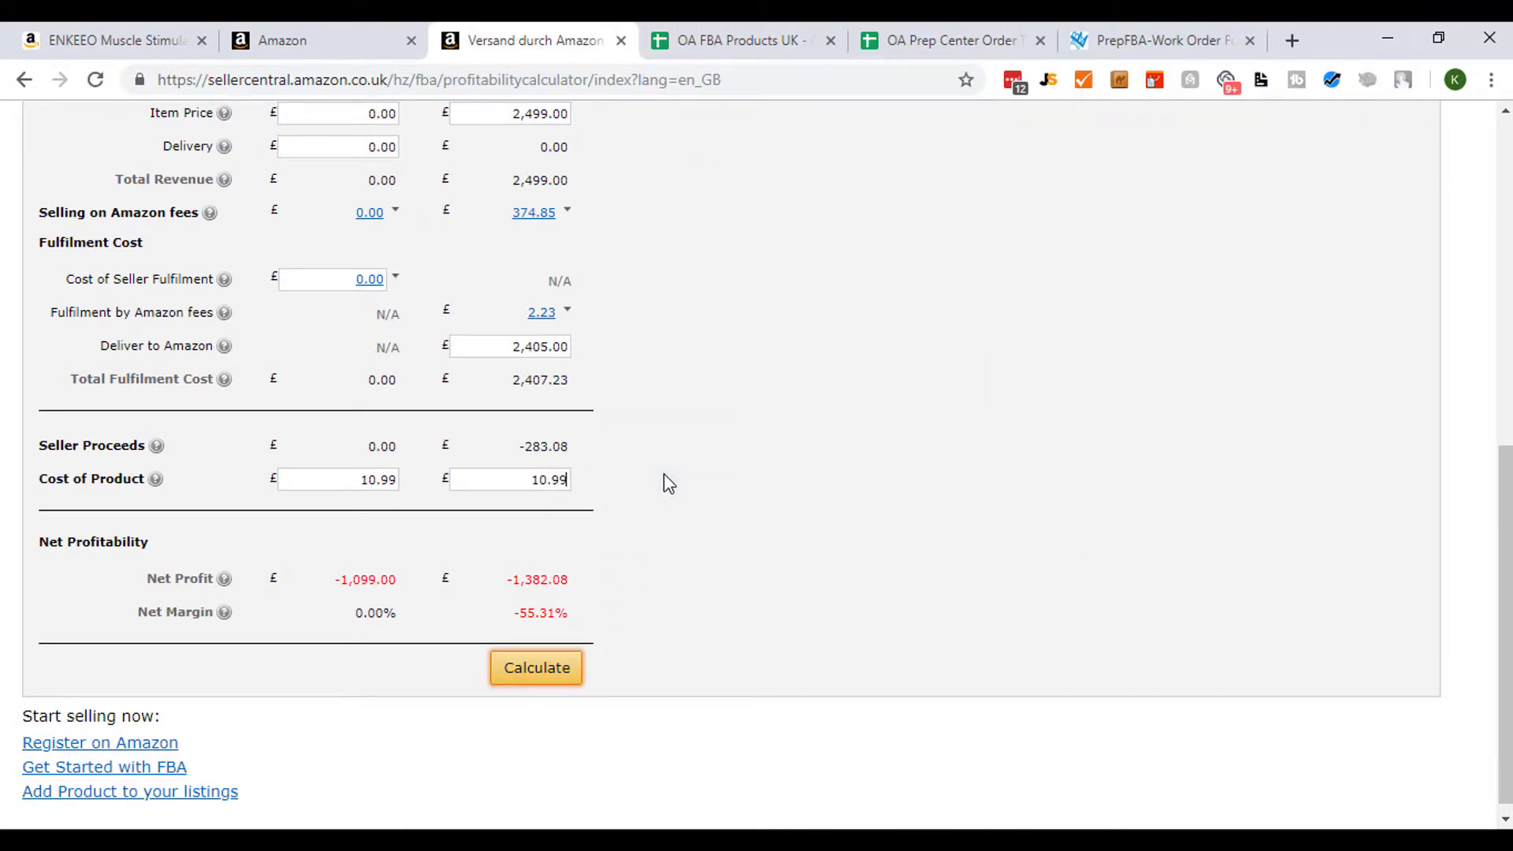
left_click_drag(520, 347, 686, 353)
key("BackSpace")
- Re-enter the item price as 24.99 and recalculate
left_click_drag(519, 114, 581, 118)
scroll(669, 116, "up", 2)
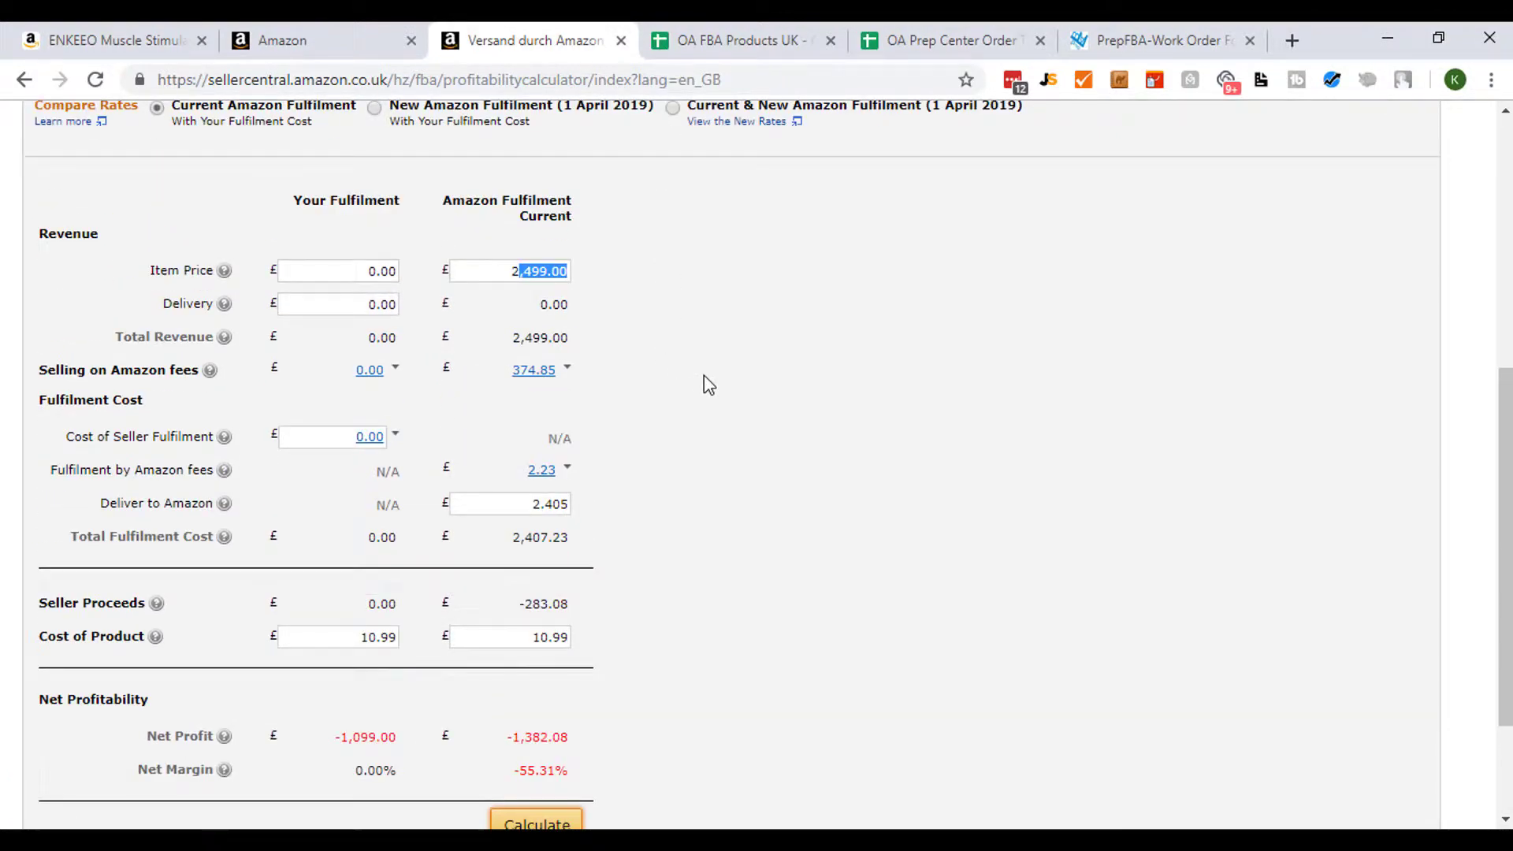
type("4.99")
scroll(883, 391, "down", 2)
left_click(553, 668)
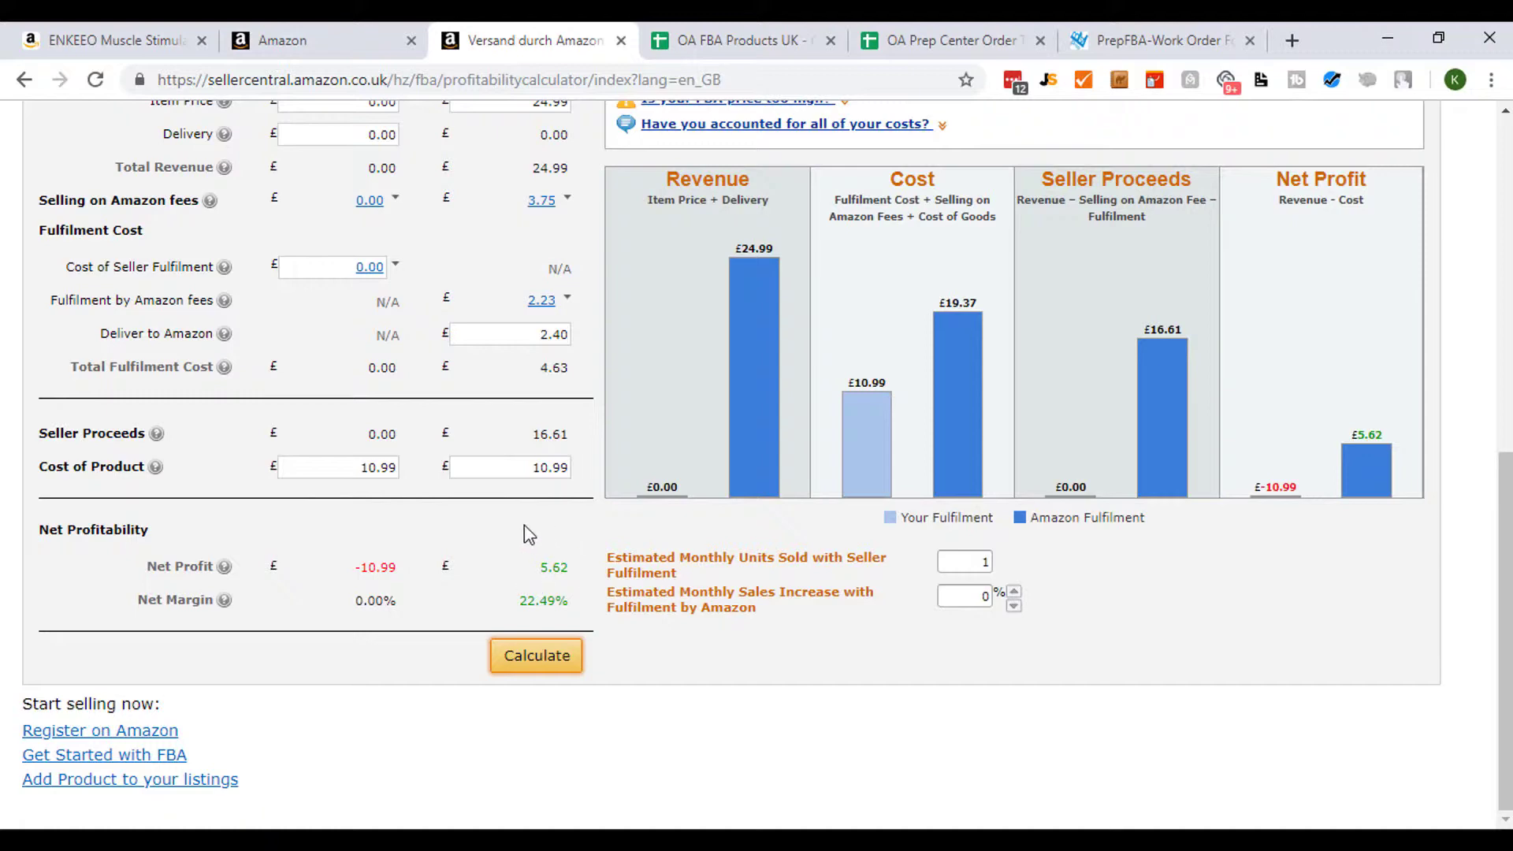
- Recalculate and review the fee, proceeds and net profit breakdown
scroll(571, 607, "up", 1)
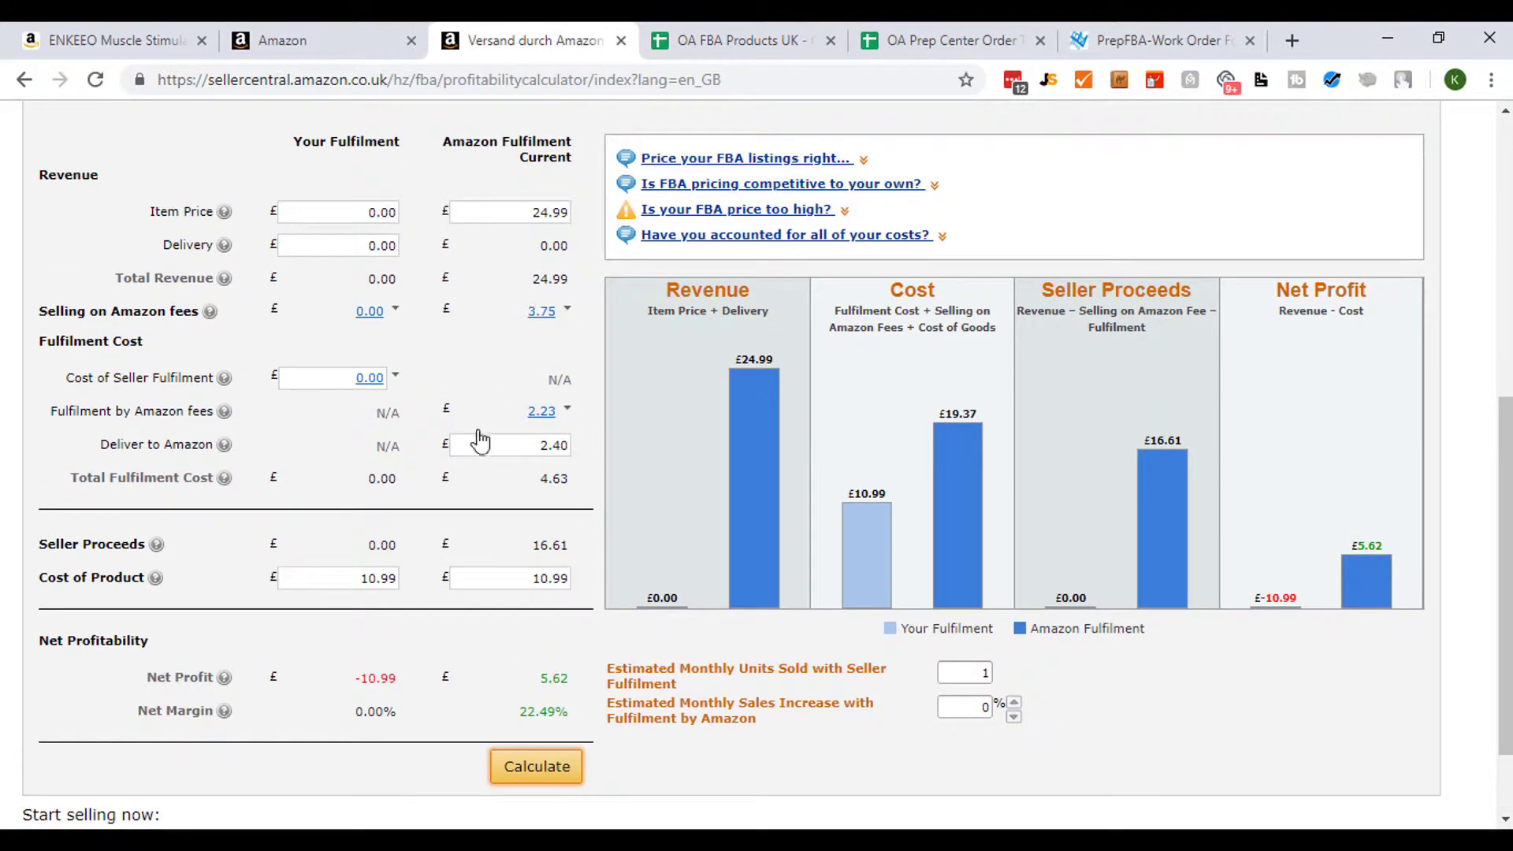
scroll(543, 259, "up", 2)
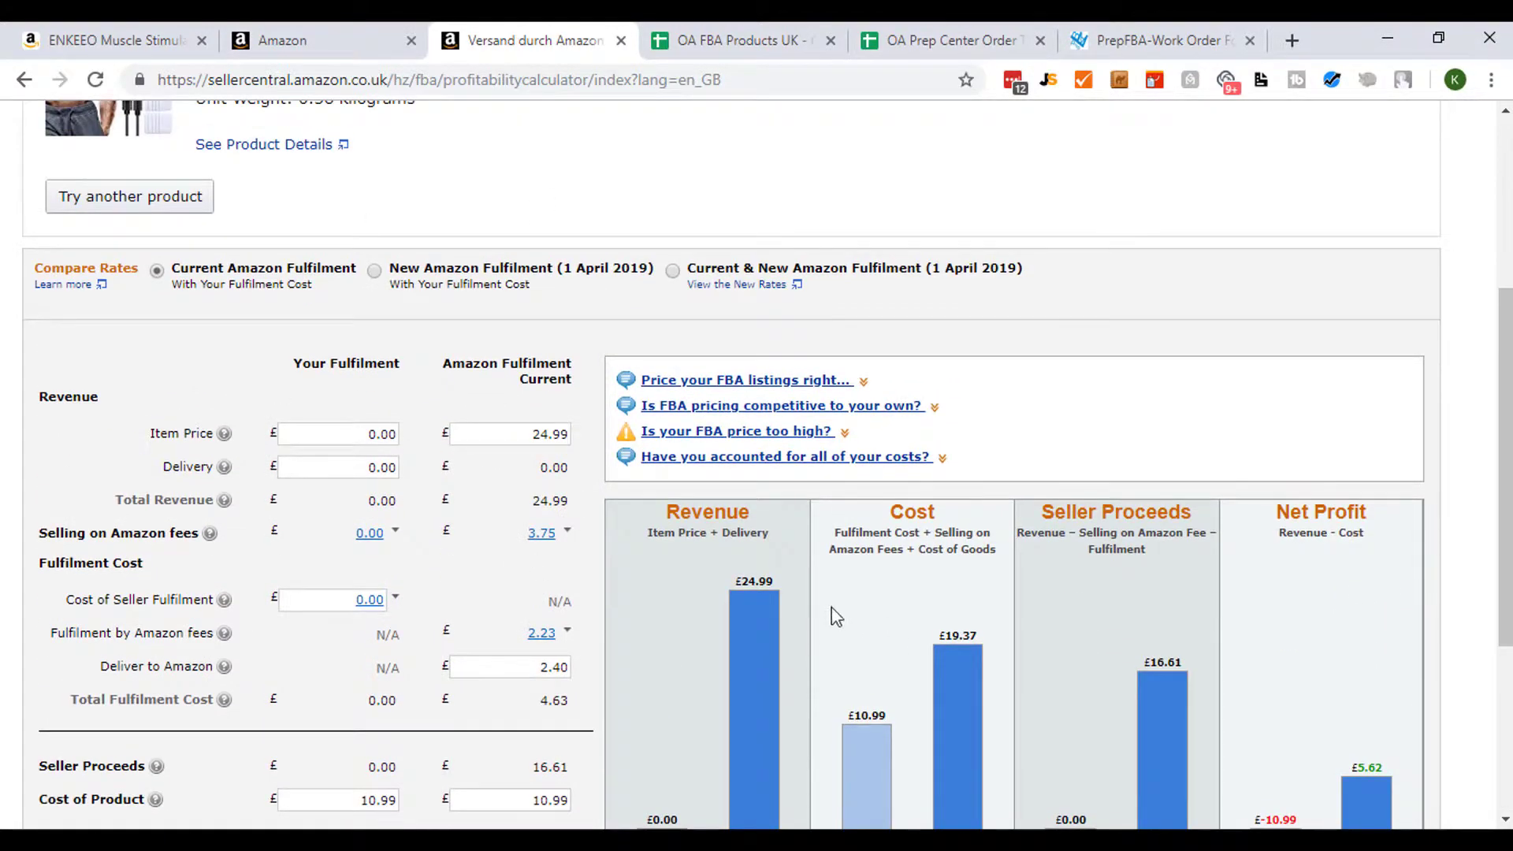
scroll(620, 635, "down", 2)
scroll(583, 694, "down", 1)
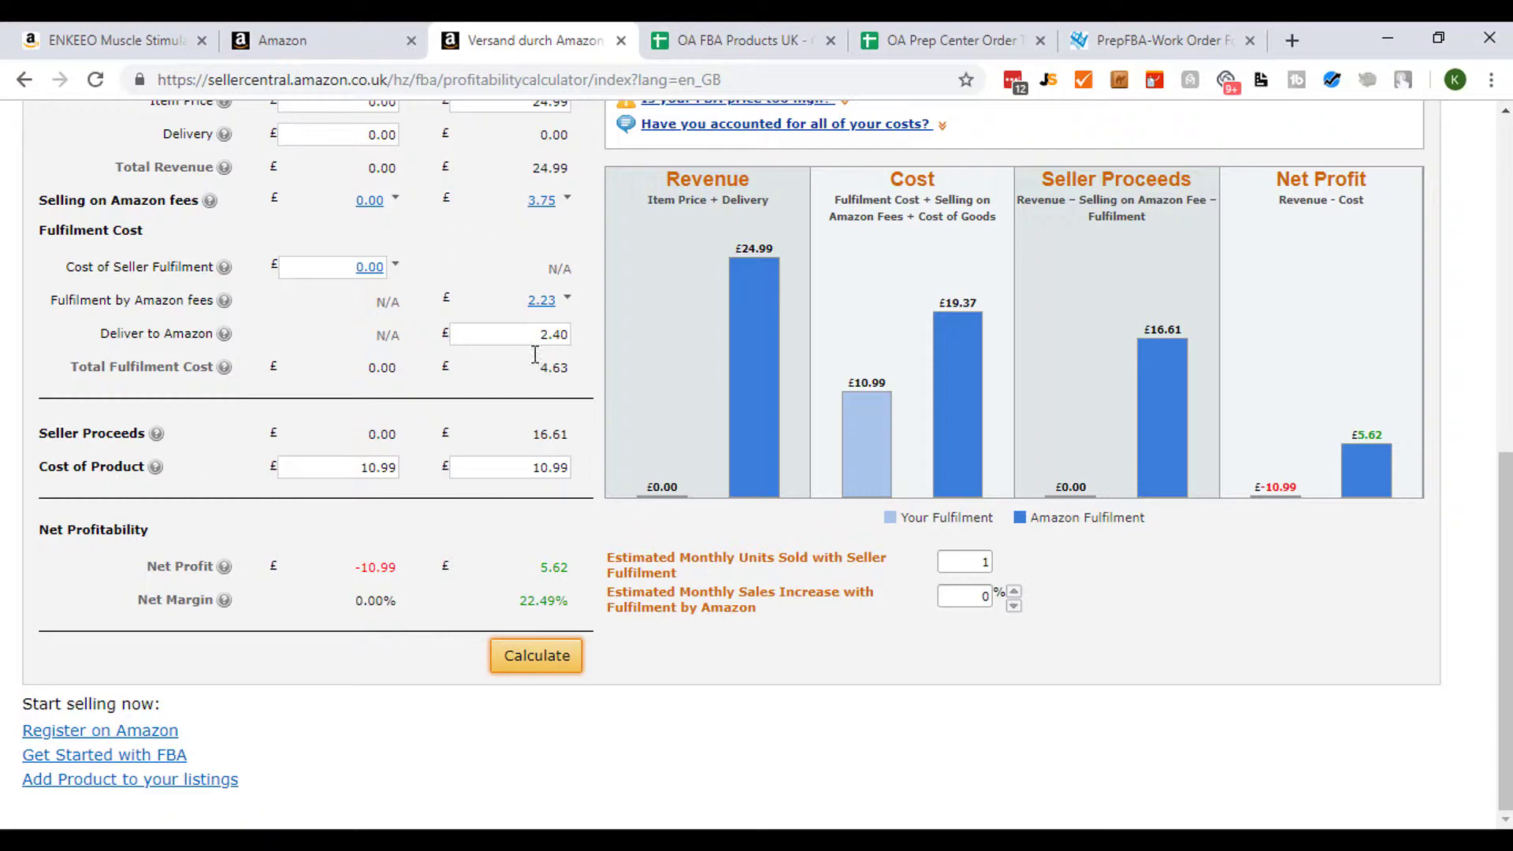
left_click(538, 659)
scroll(543, 646, "up", 1)
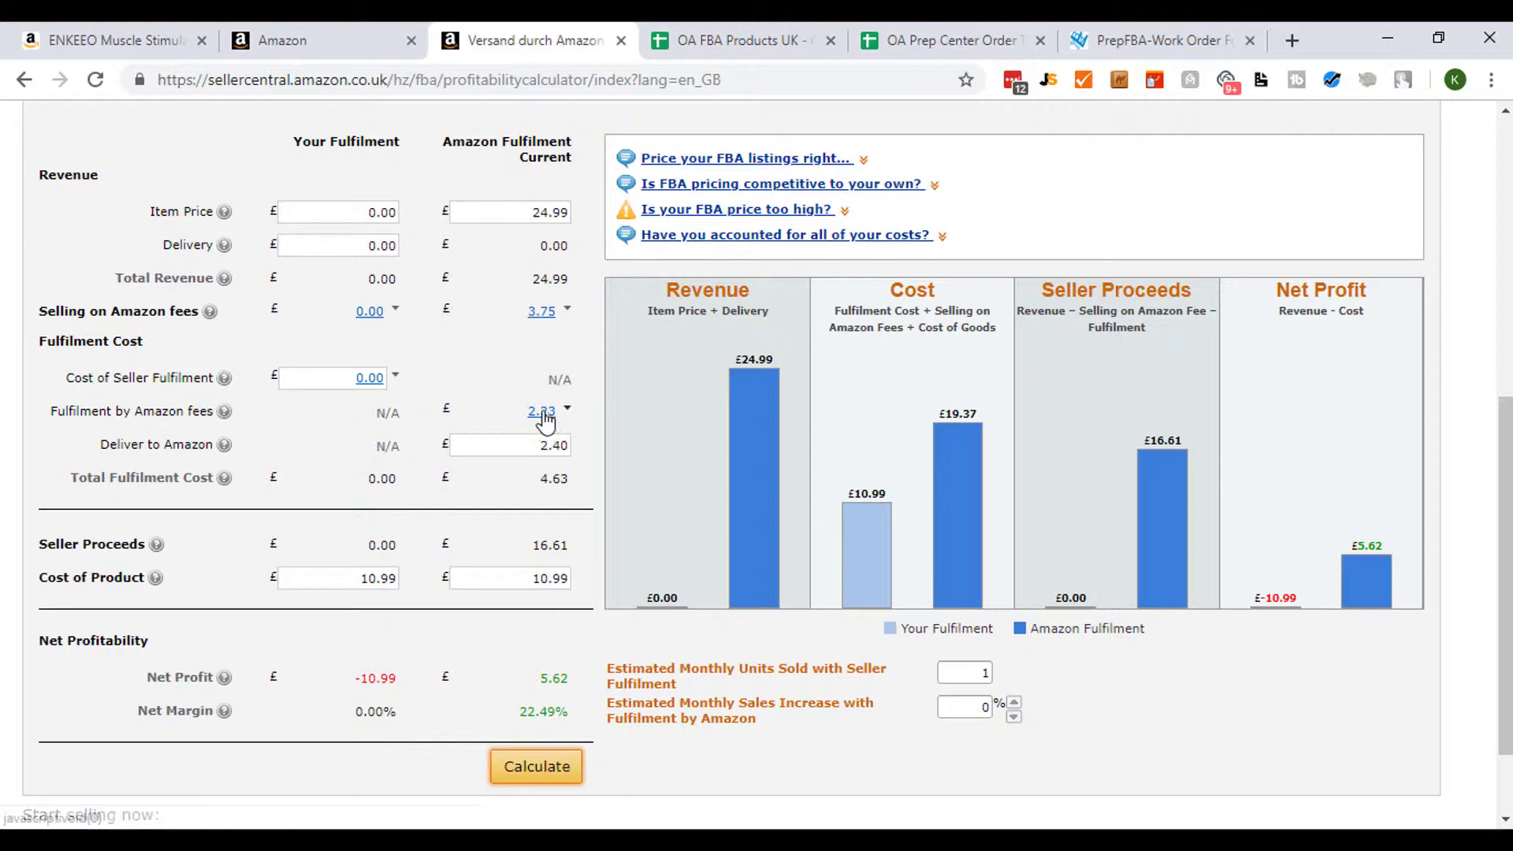
- Open the Windows Calculator app
left_click(227, 413)
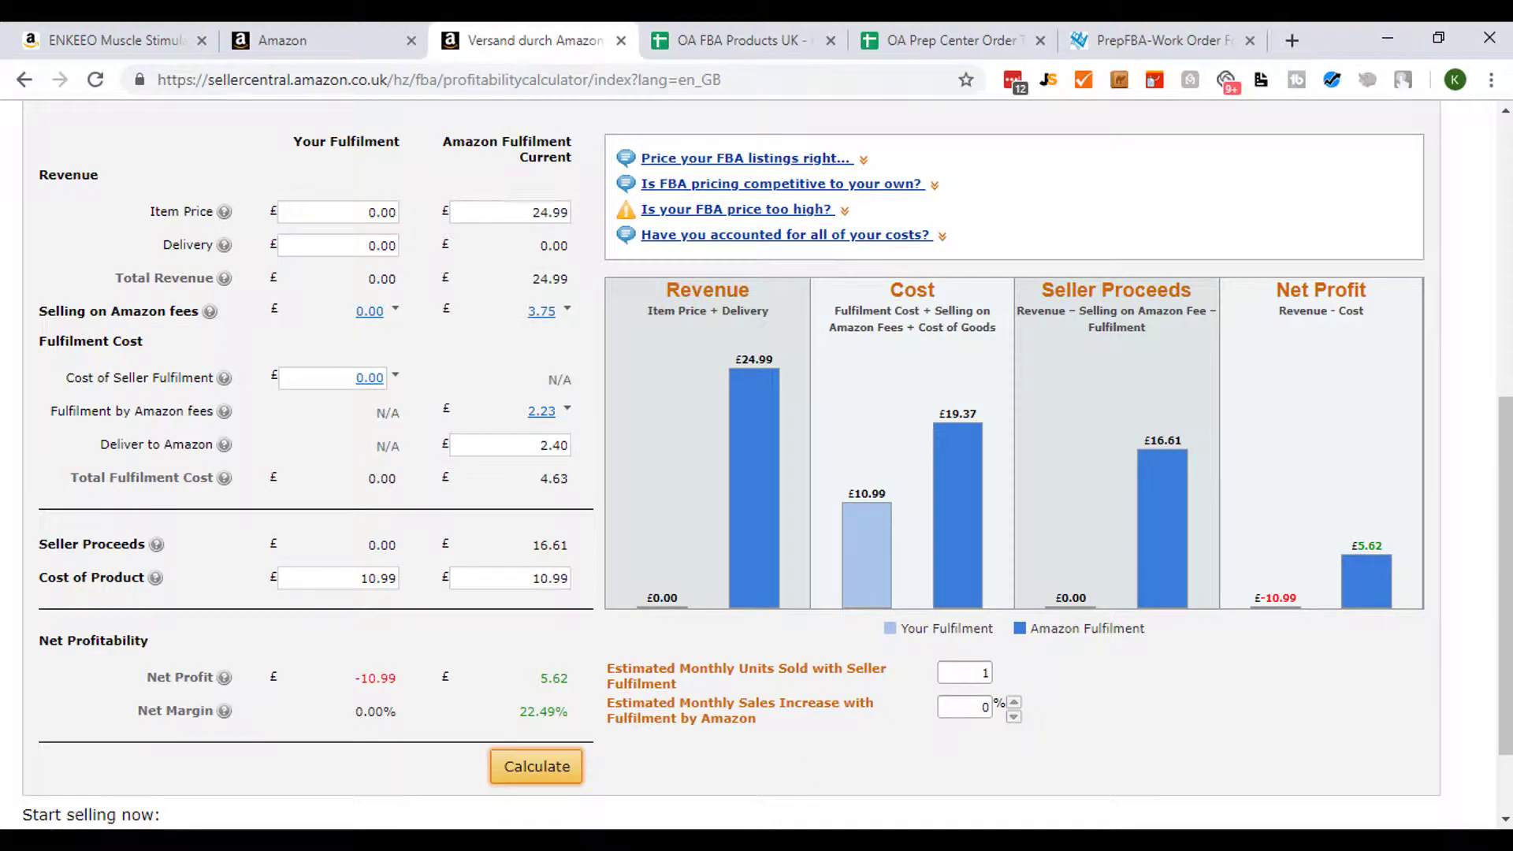
left_click(937, 843)
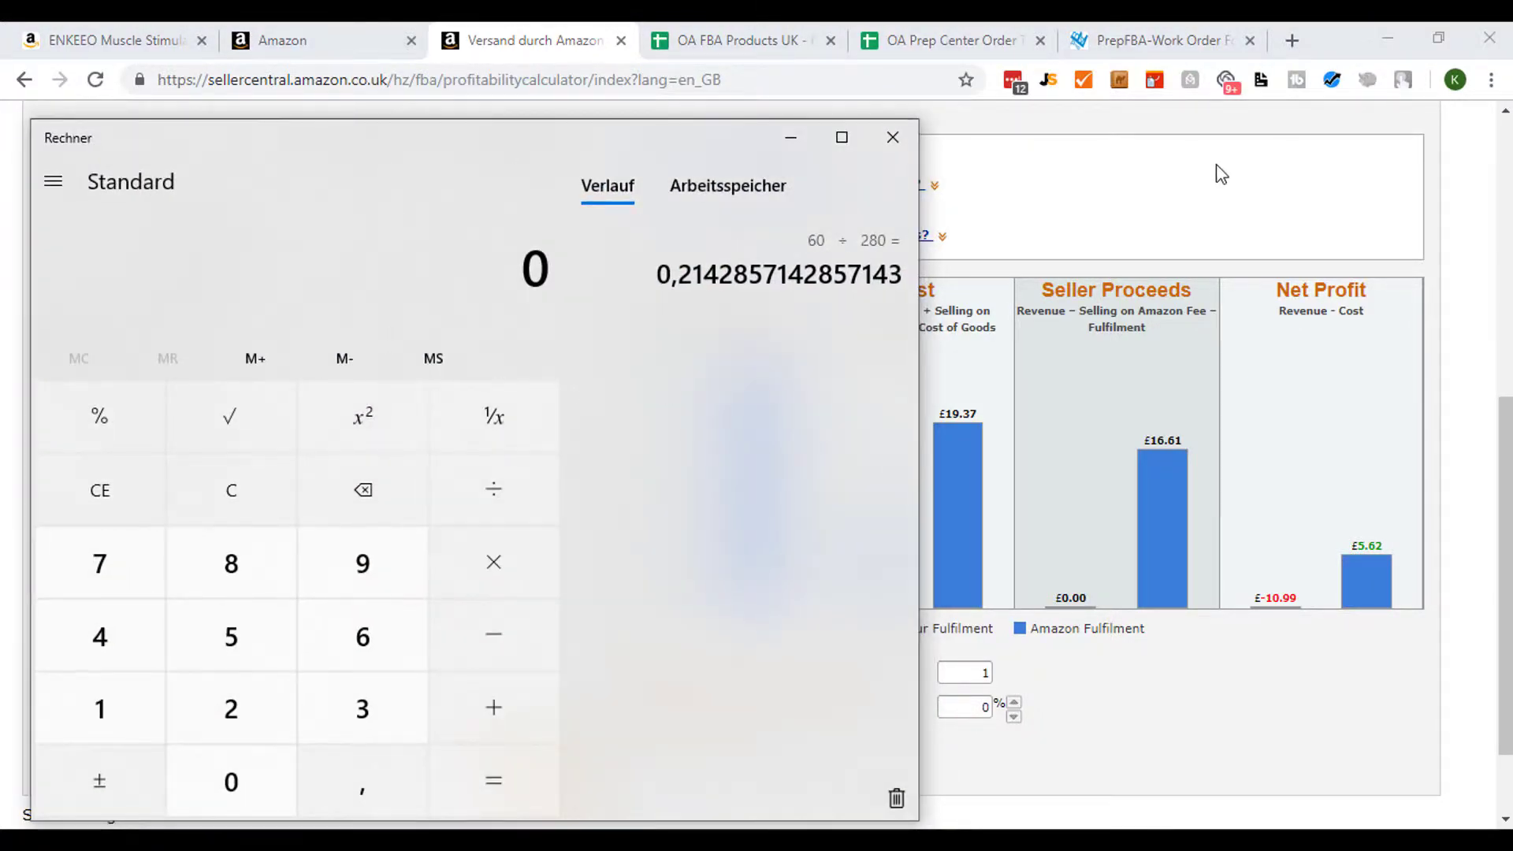
- Add the selling-on-Amazon fee 3,75 and the FBA fee 2,23 together in the calculator
left_click_drag(431, 140, 1133, 119)
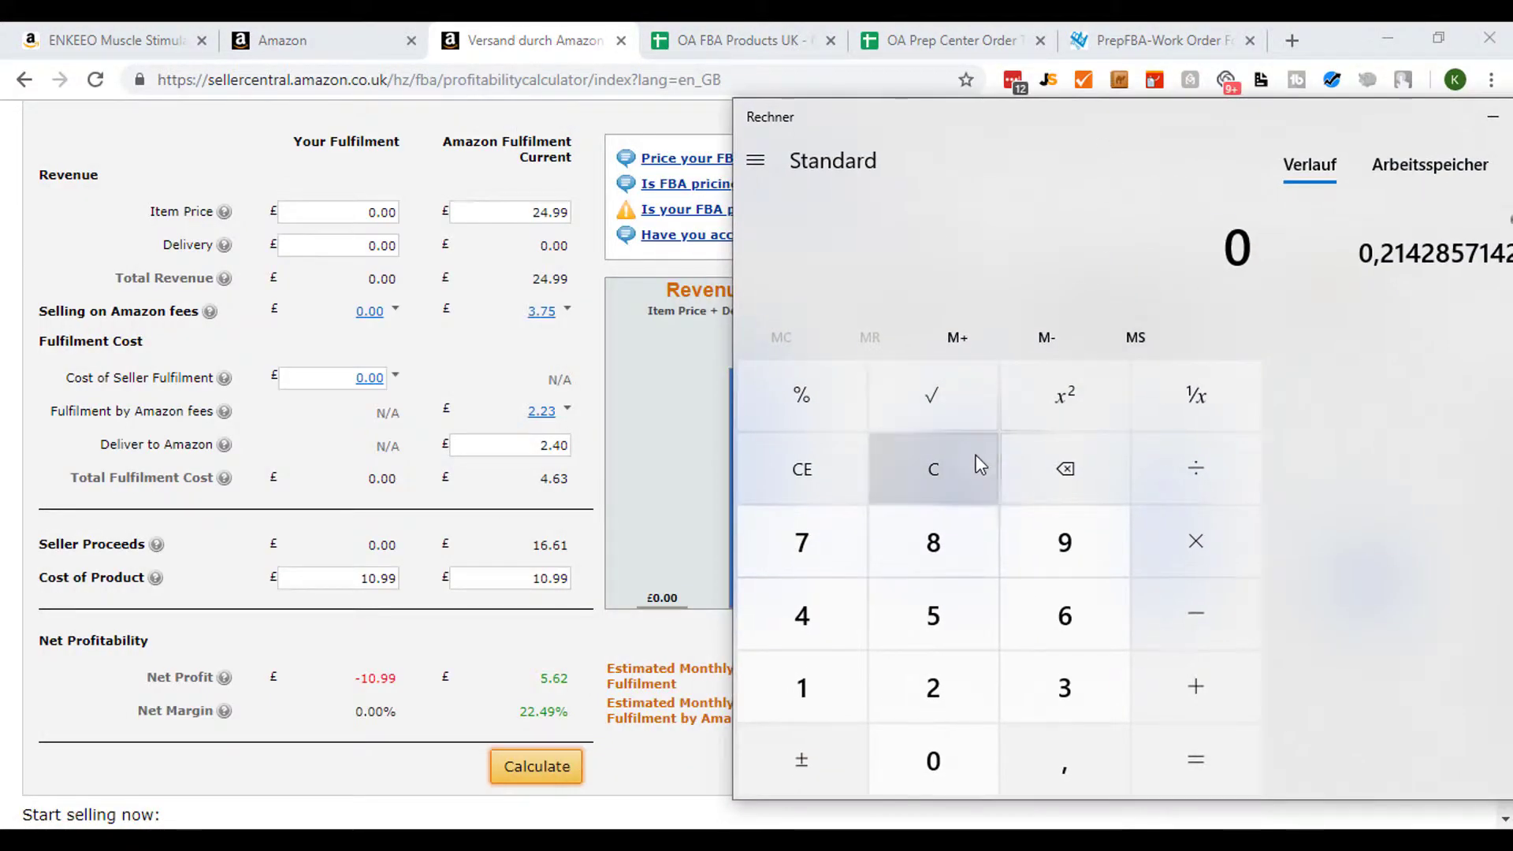
type("3,75")
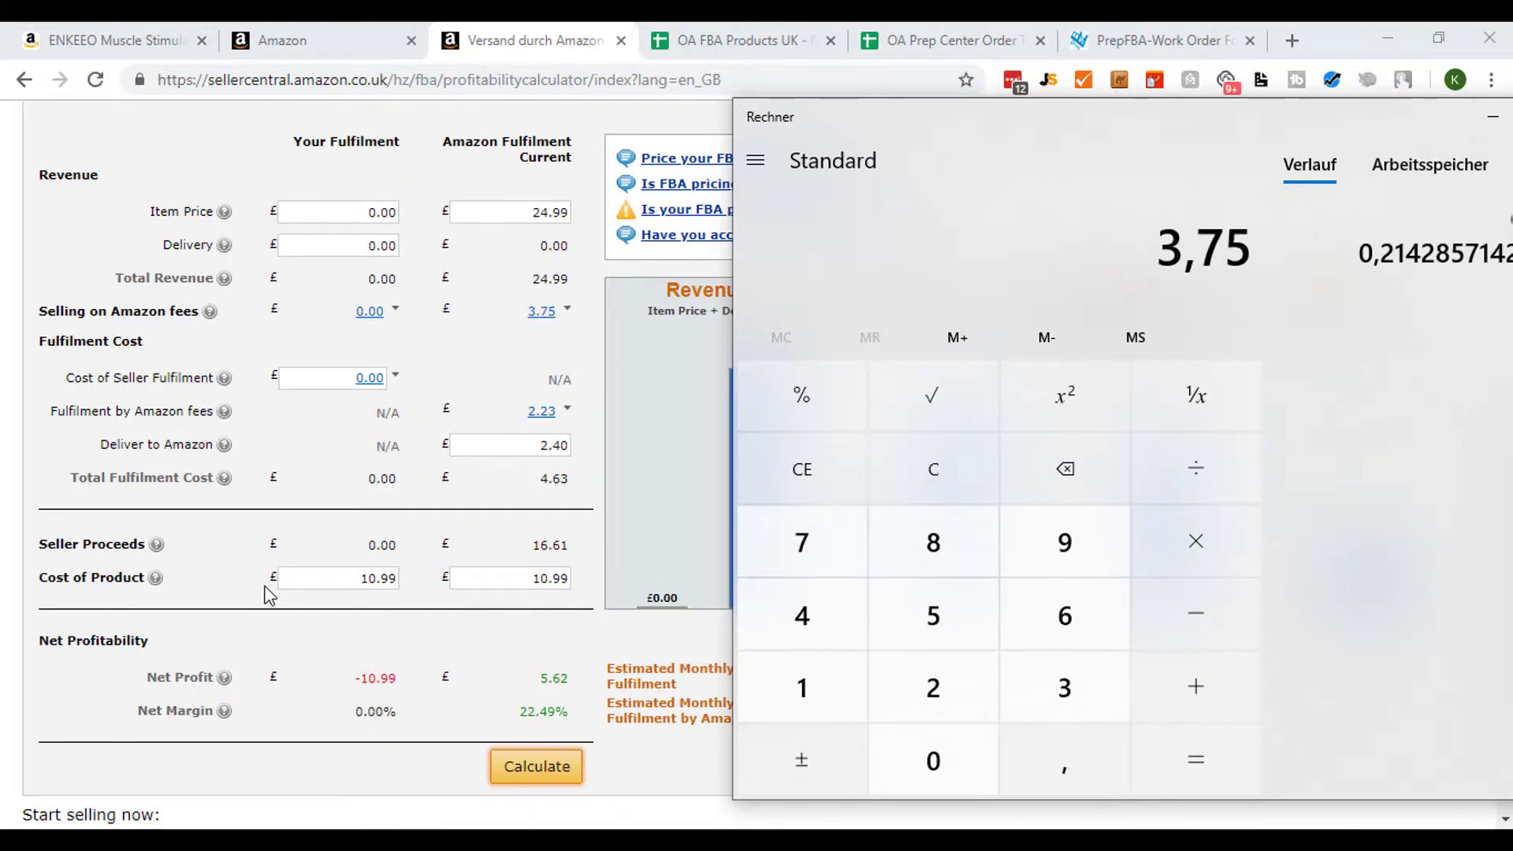
key("plus")
type("2,23")
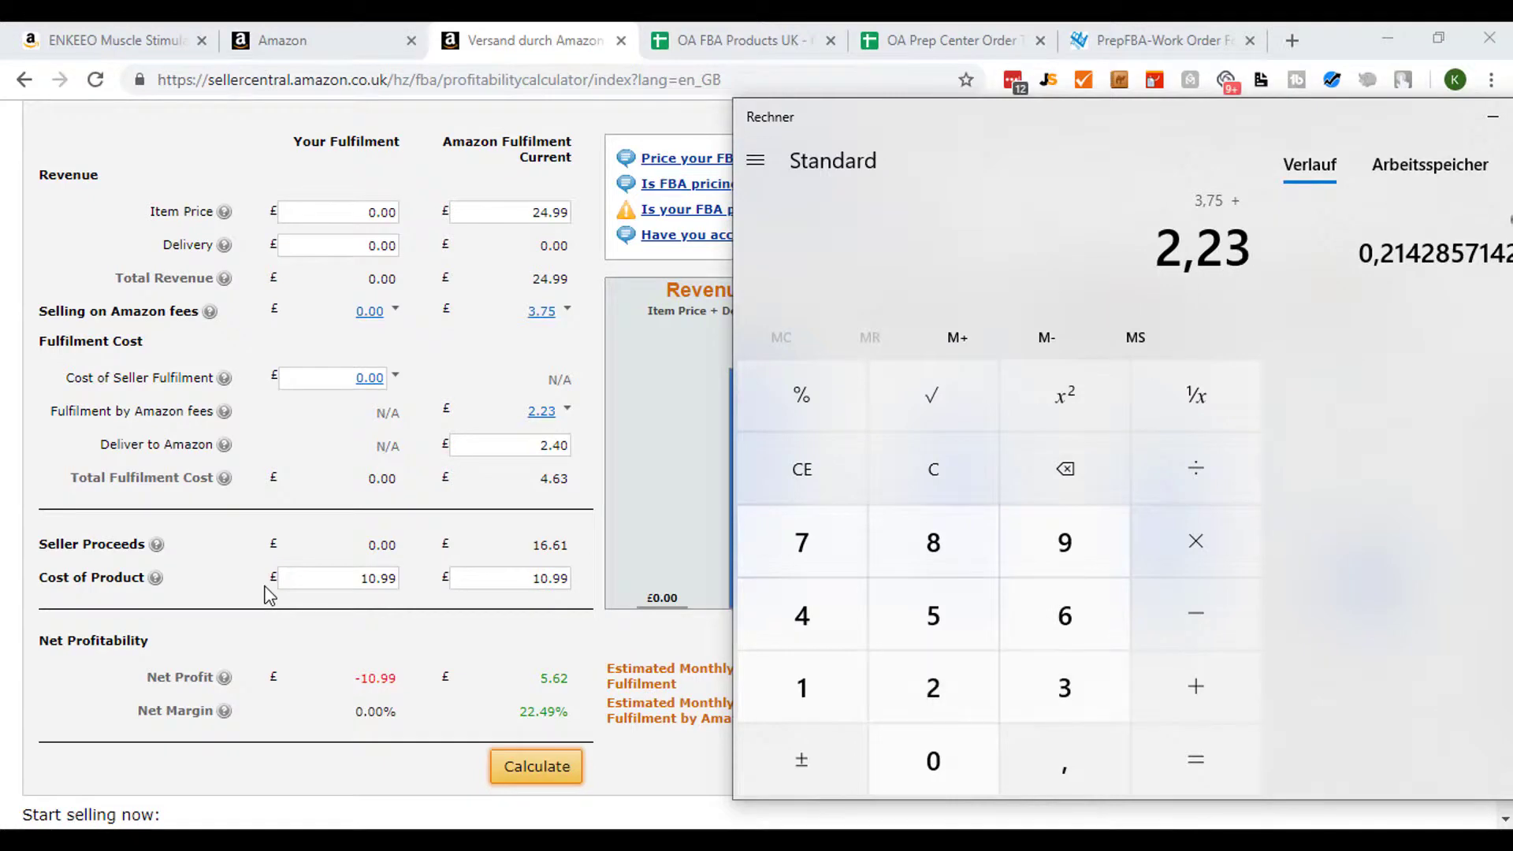
key("Return")
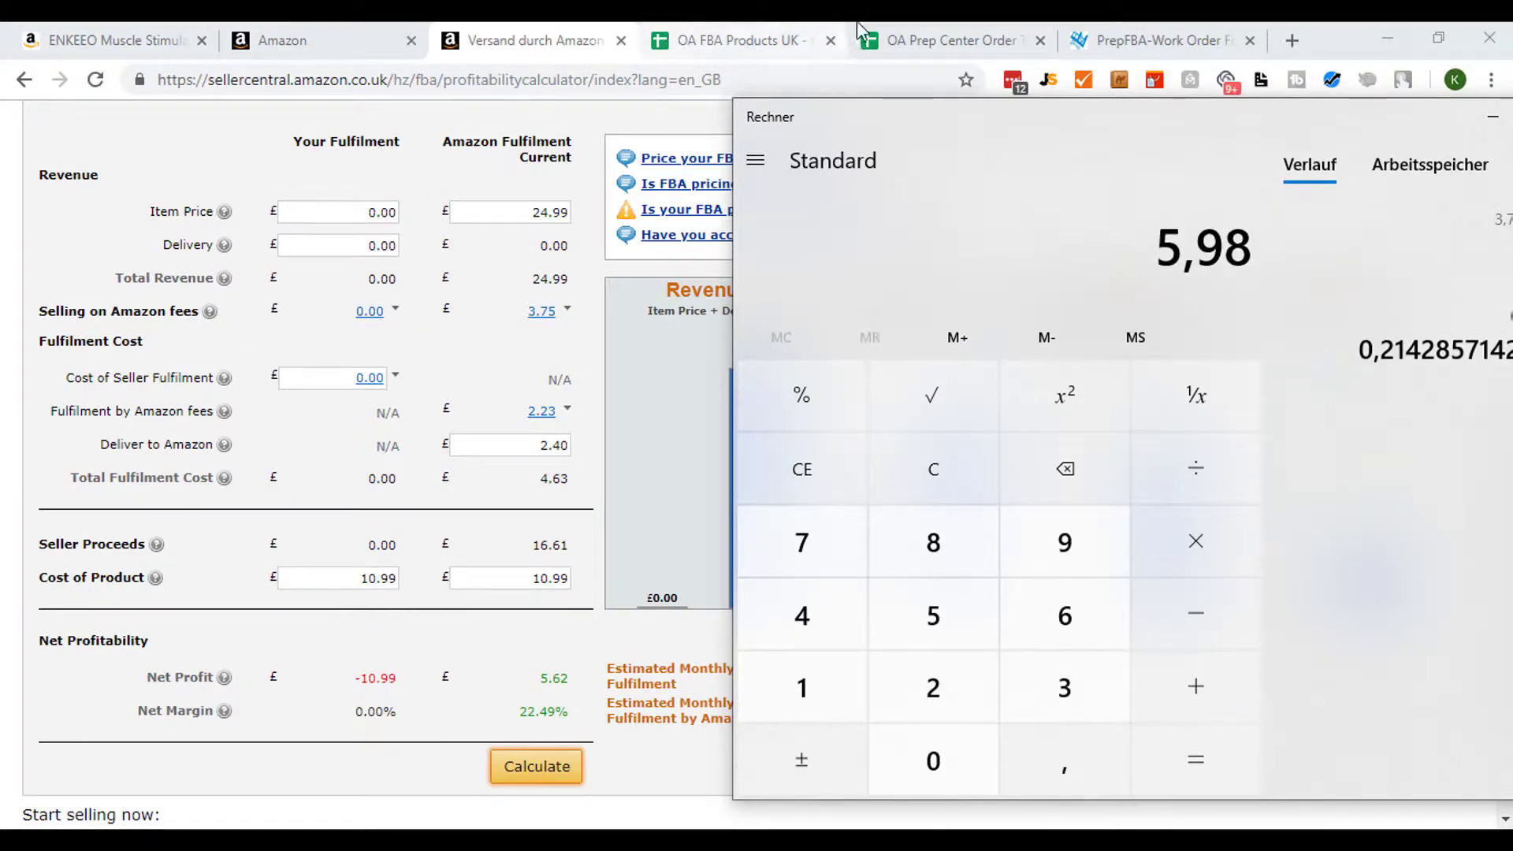
- Enter 5,98 as the product's Amazon Fees in the spreadsheet
left_click(725, 40)
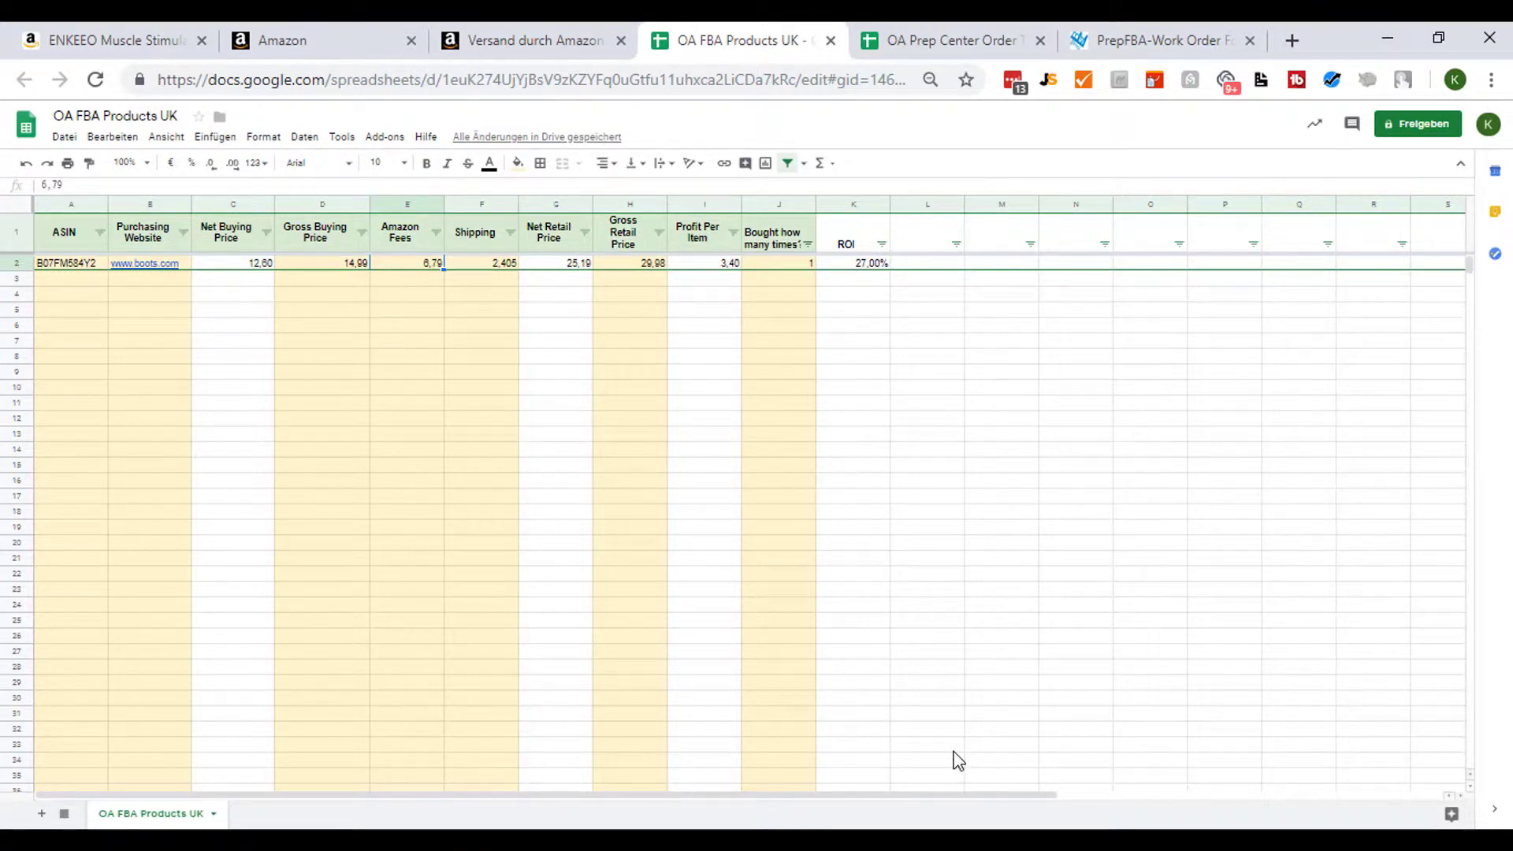
type("5,98")
key("Return")
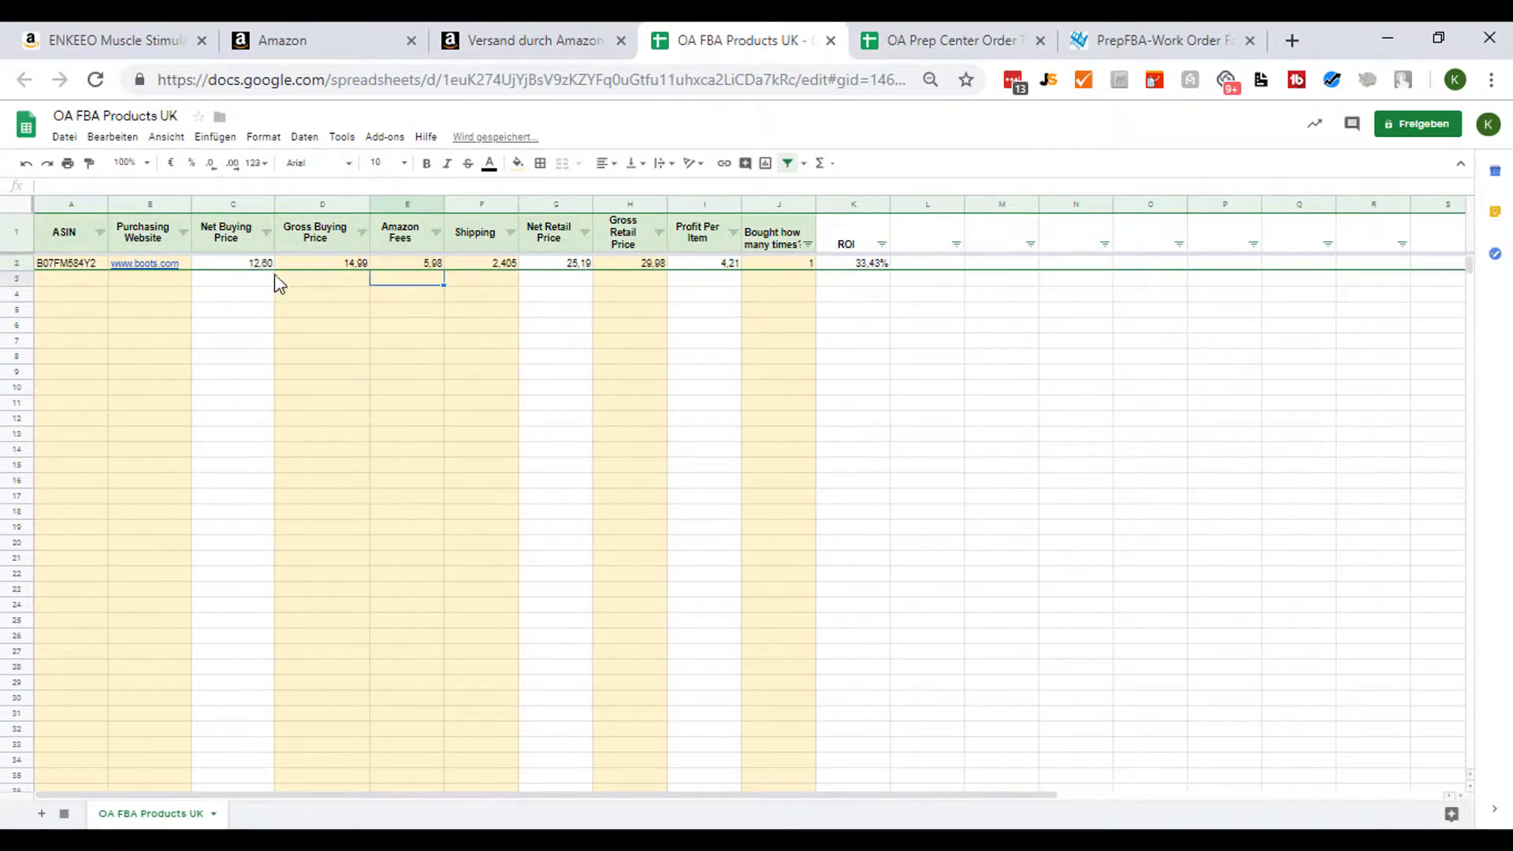
- Set the product's Gross Buying Price to 10,99 to match the revenue calculator
left_click(496, 265)
left_click(427, 264)
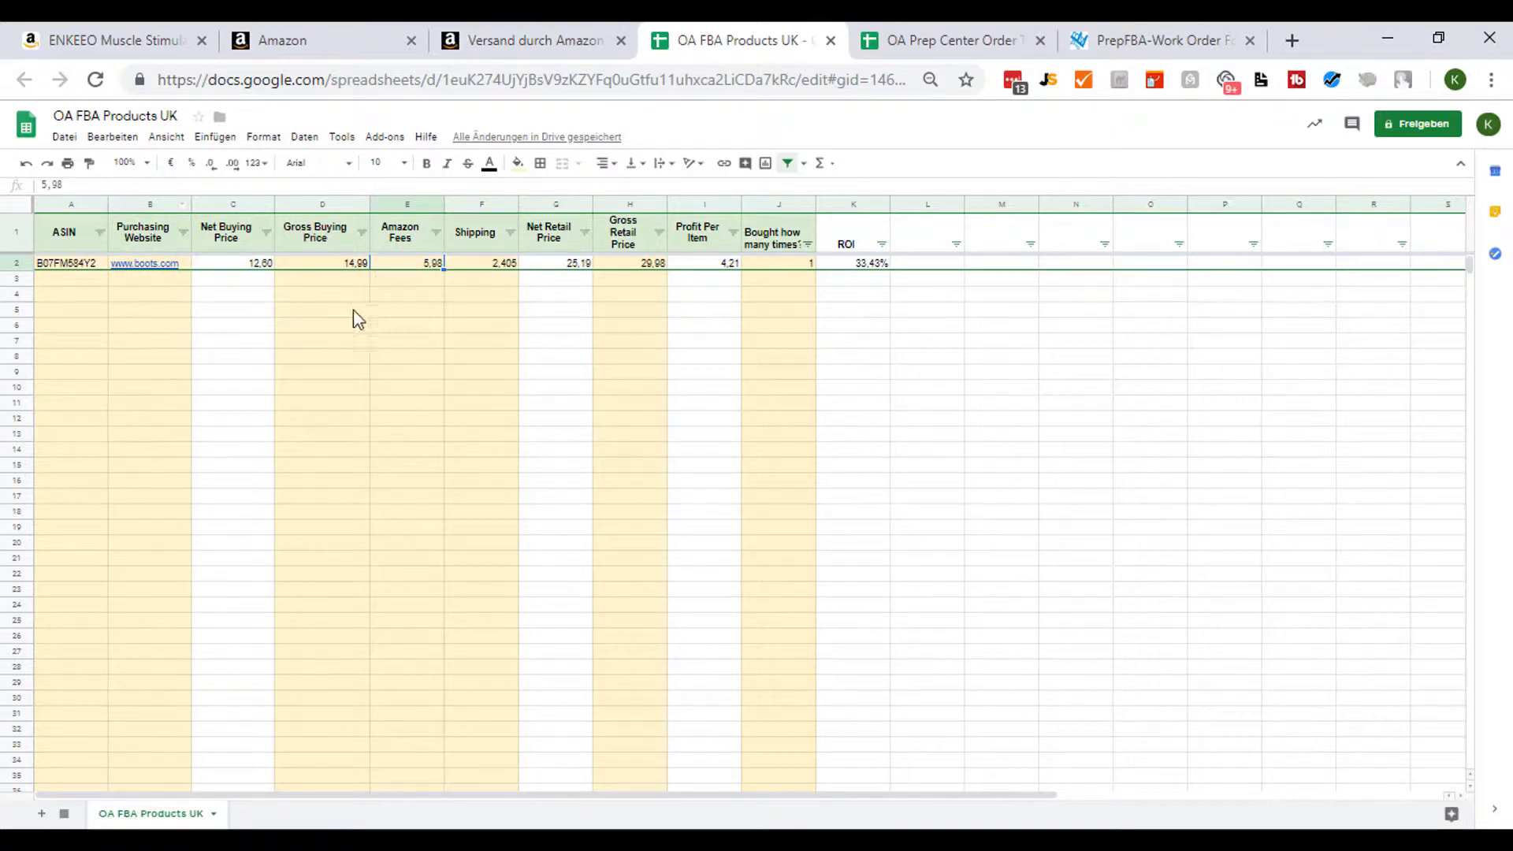
left_click(513, 41)
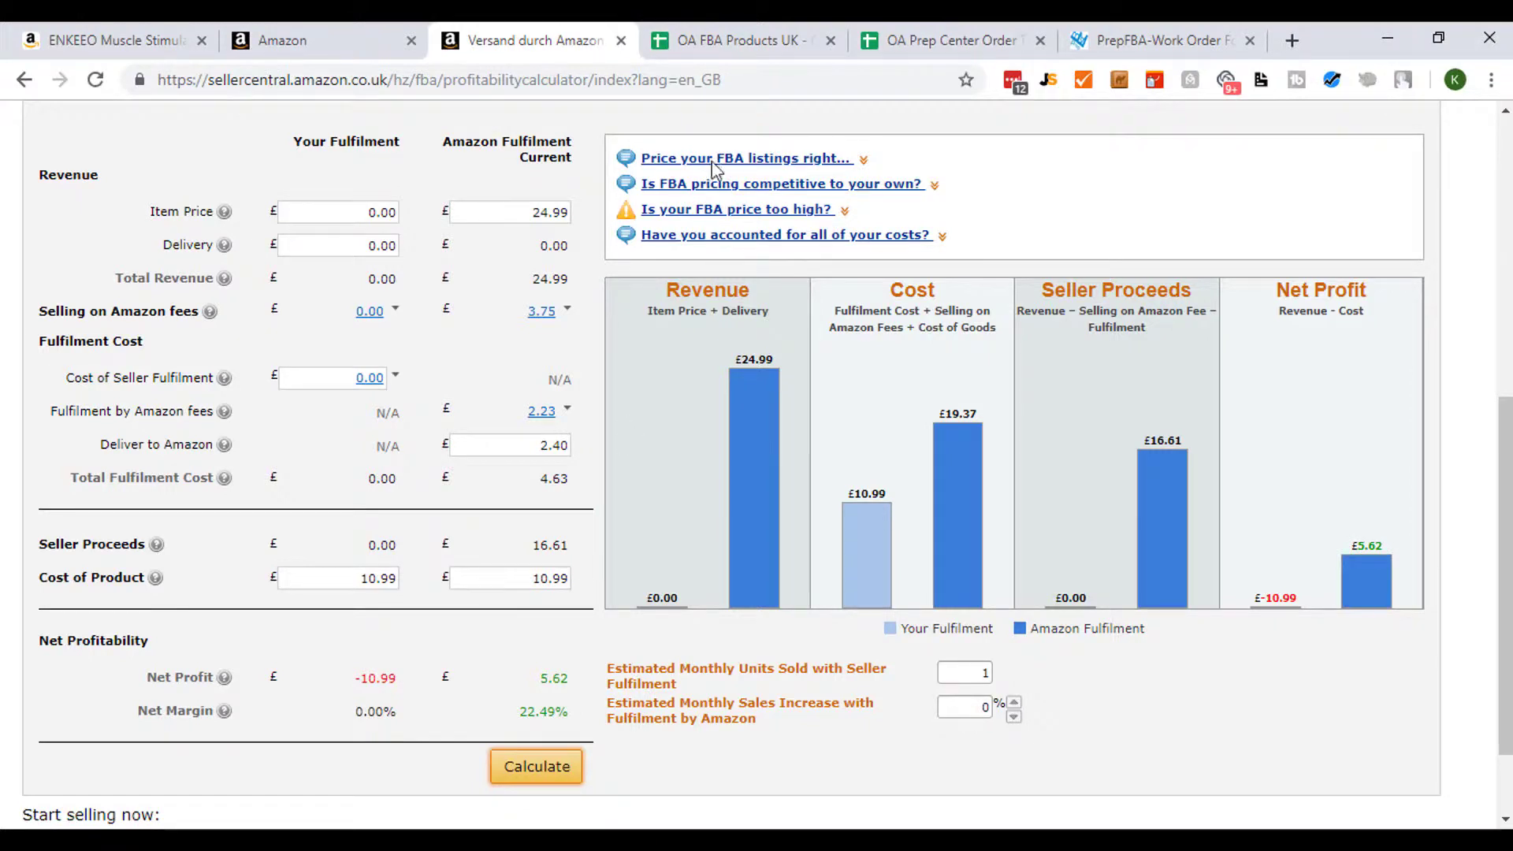
left_click(792, 31)
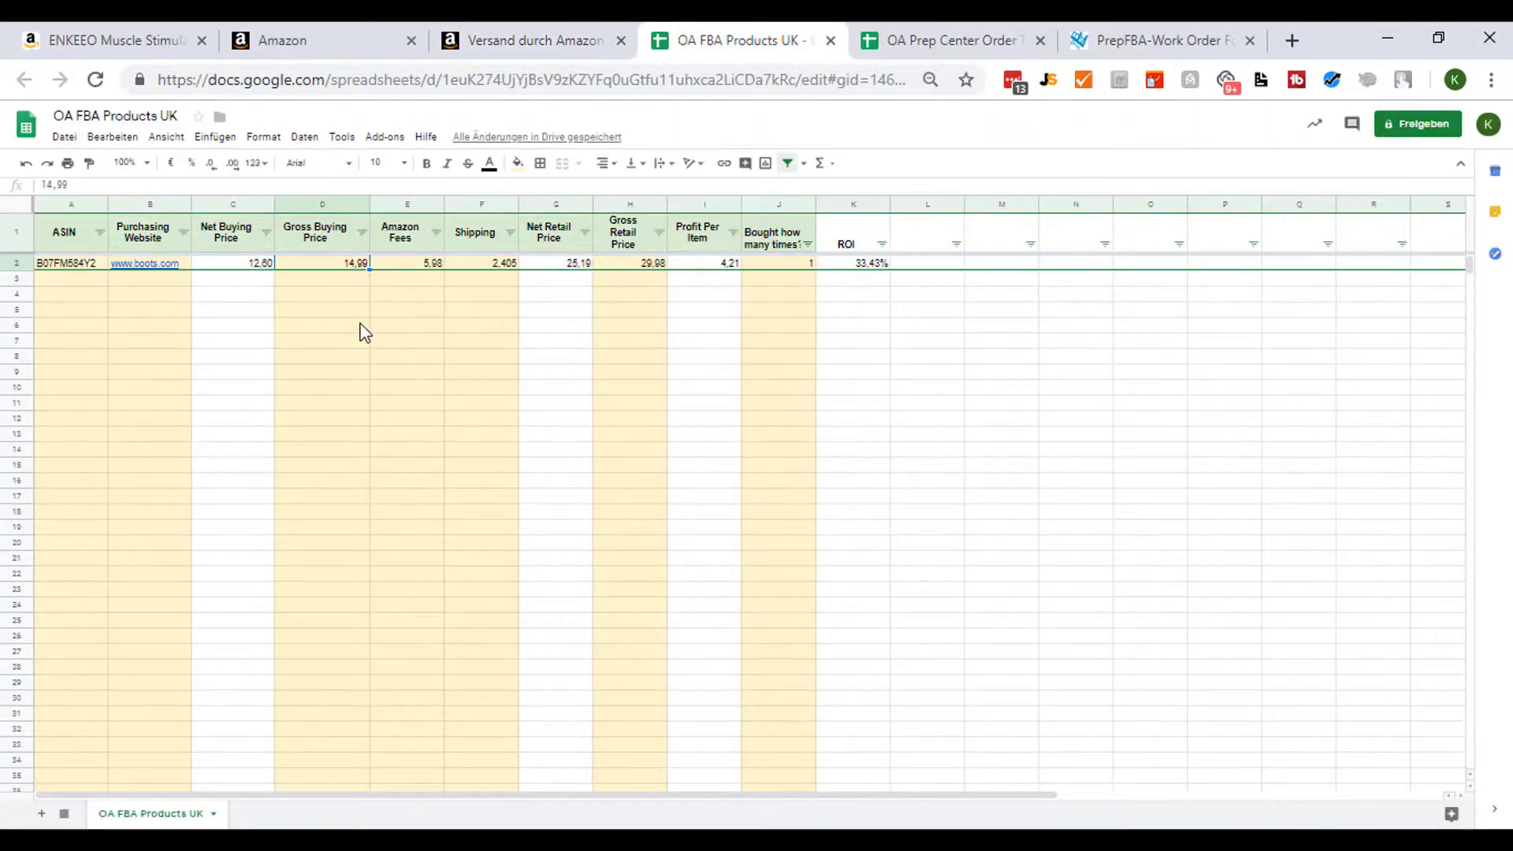
type("10")
left_click(336, 310)
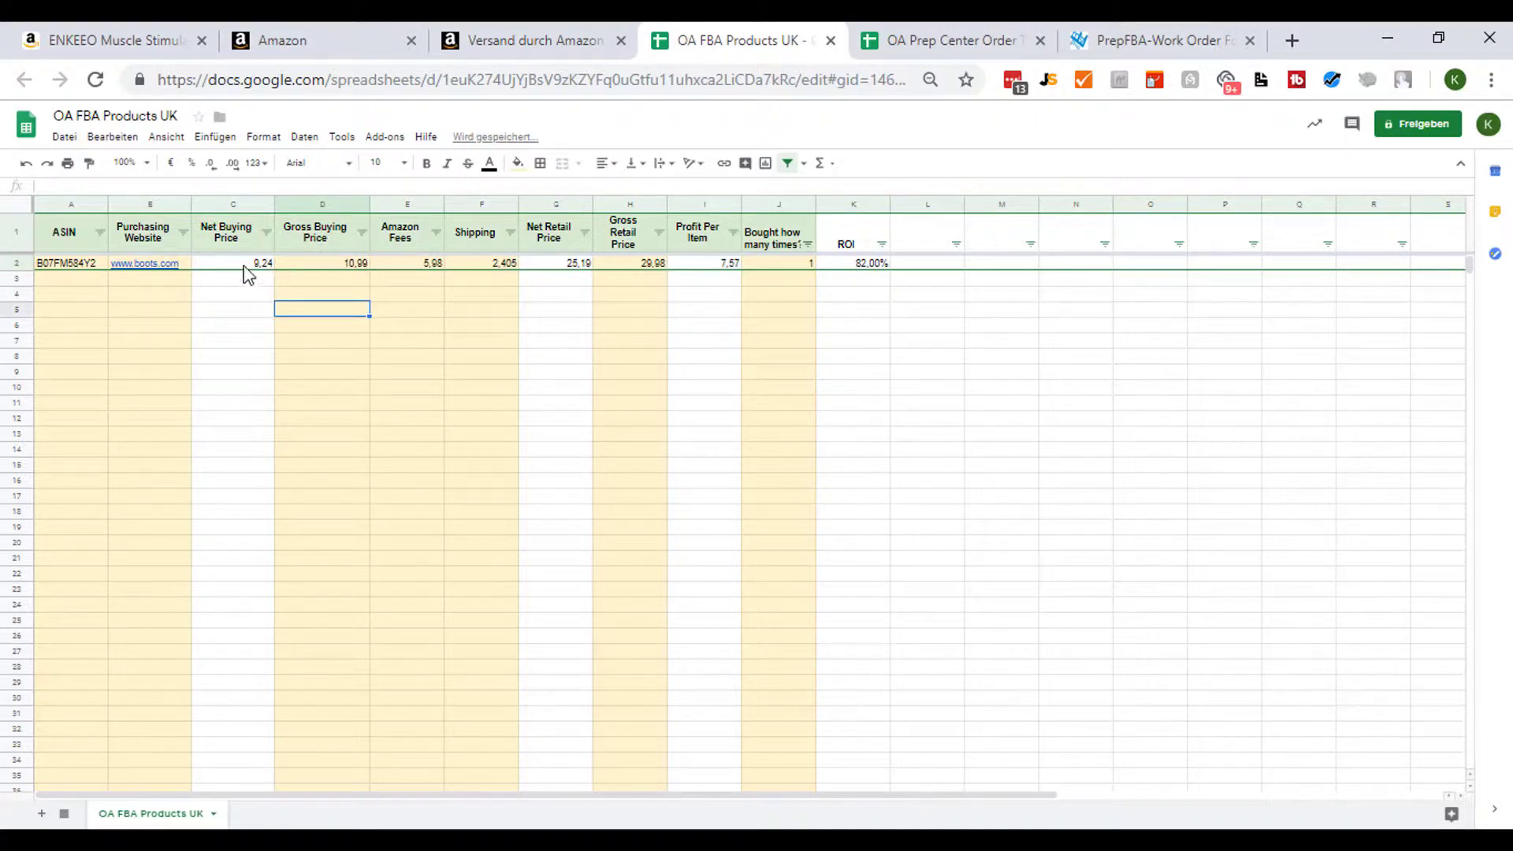
- Set the product's Gross Retail Price to 24,99
left_click(635, 264)
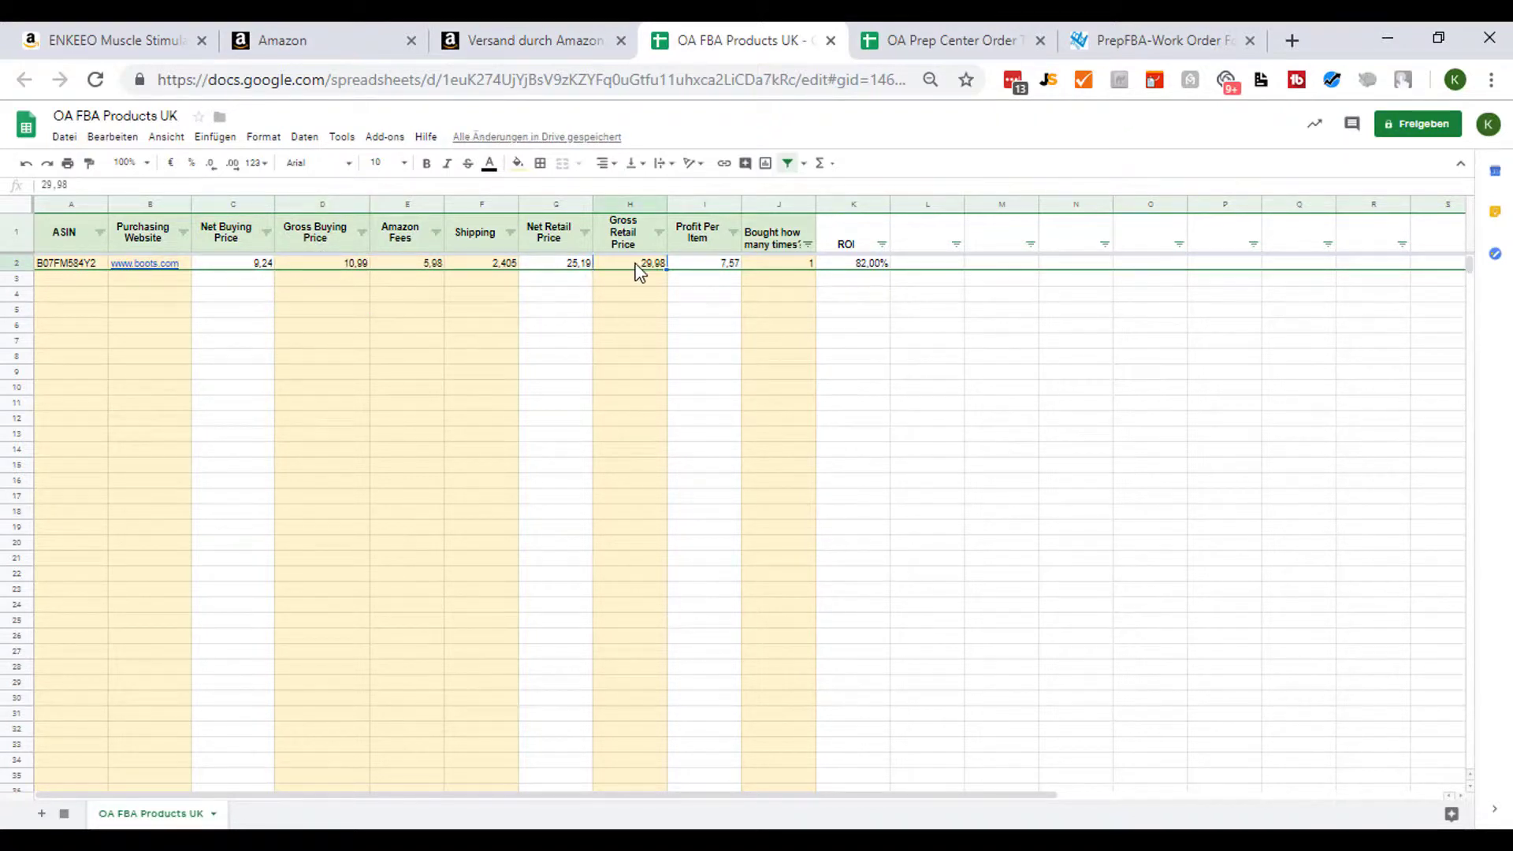
type("24")
key("Return")
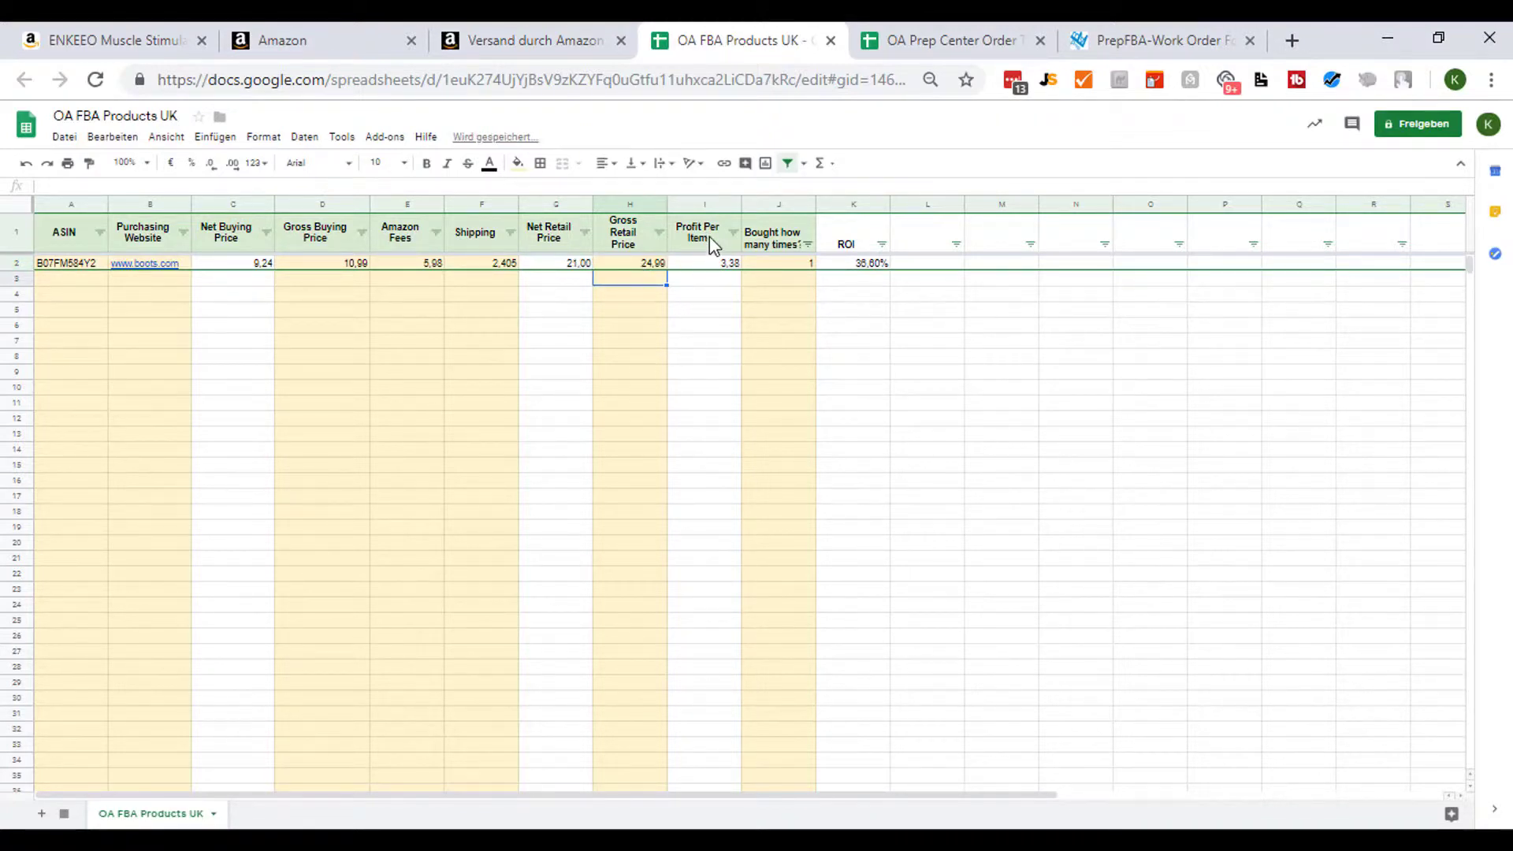
- Rename the Profit Per Item column header to Net Profit Per Item
left_click(714, 266)
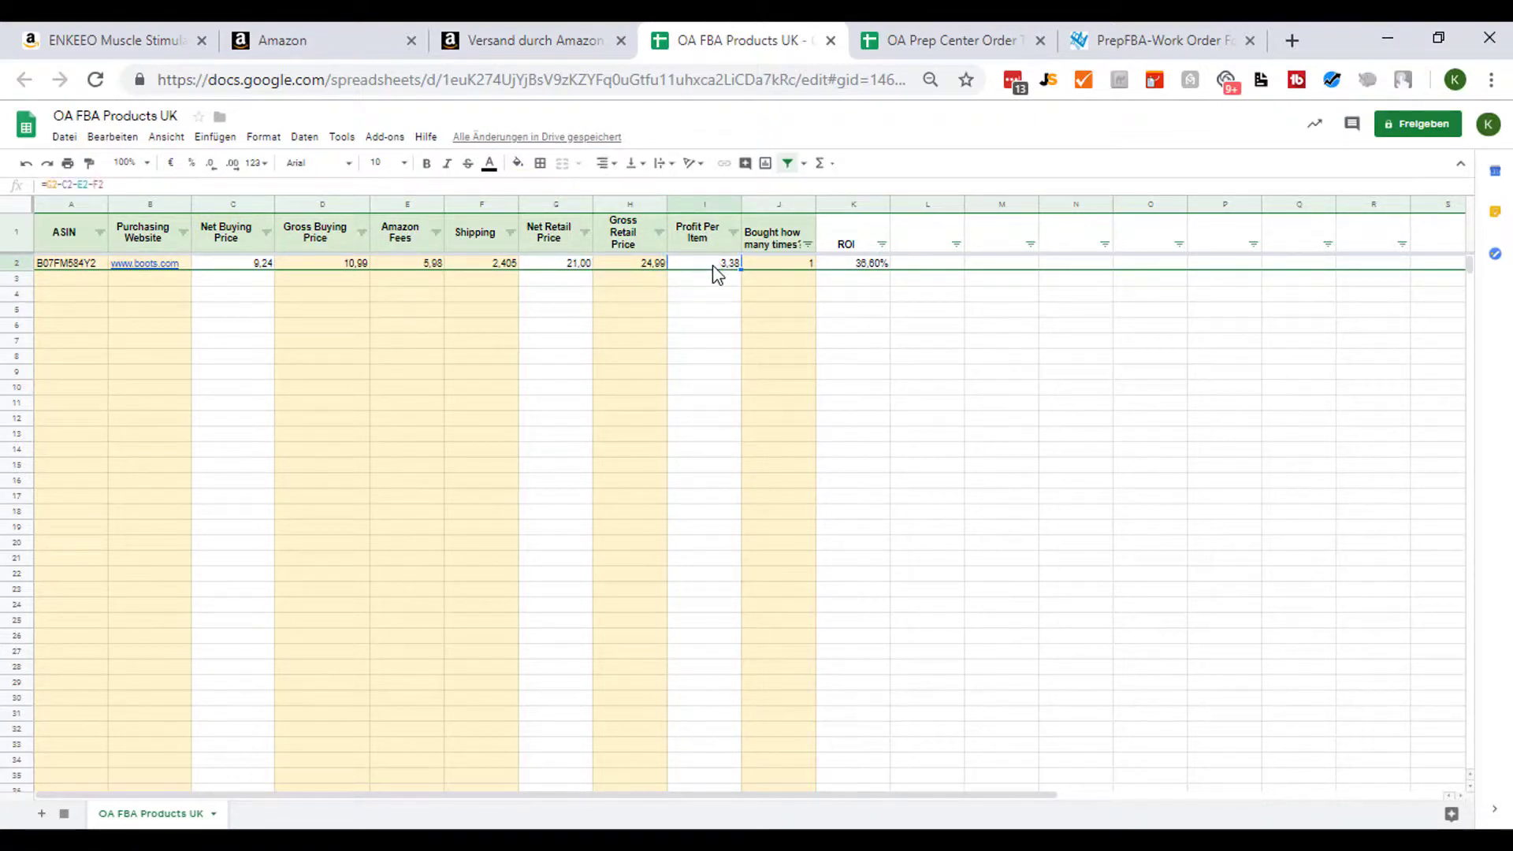
left_click(701, 236)
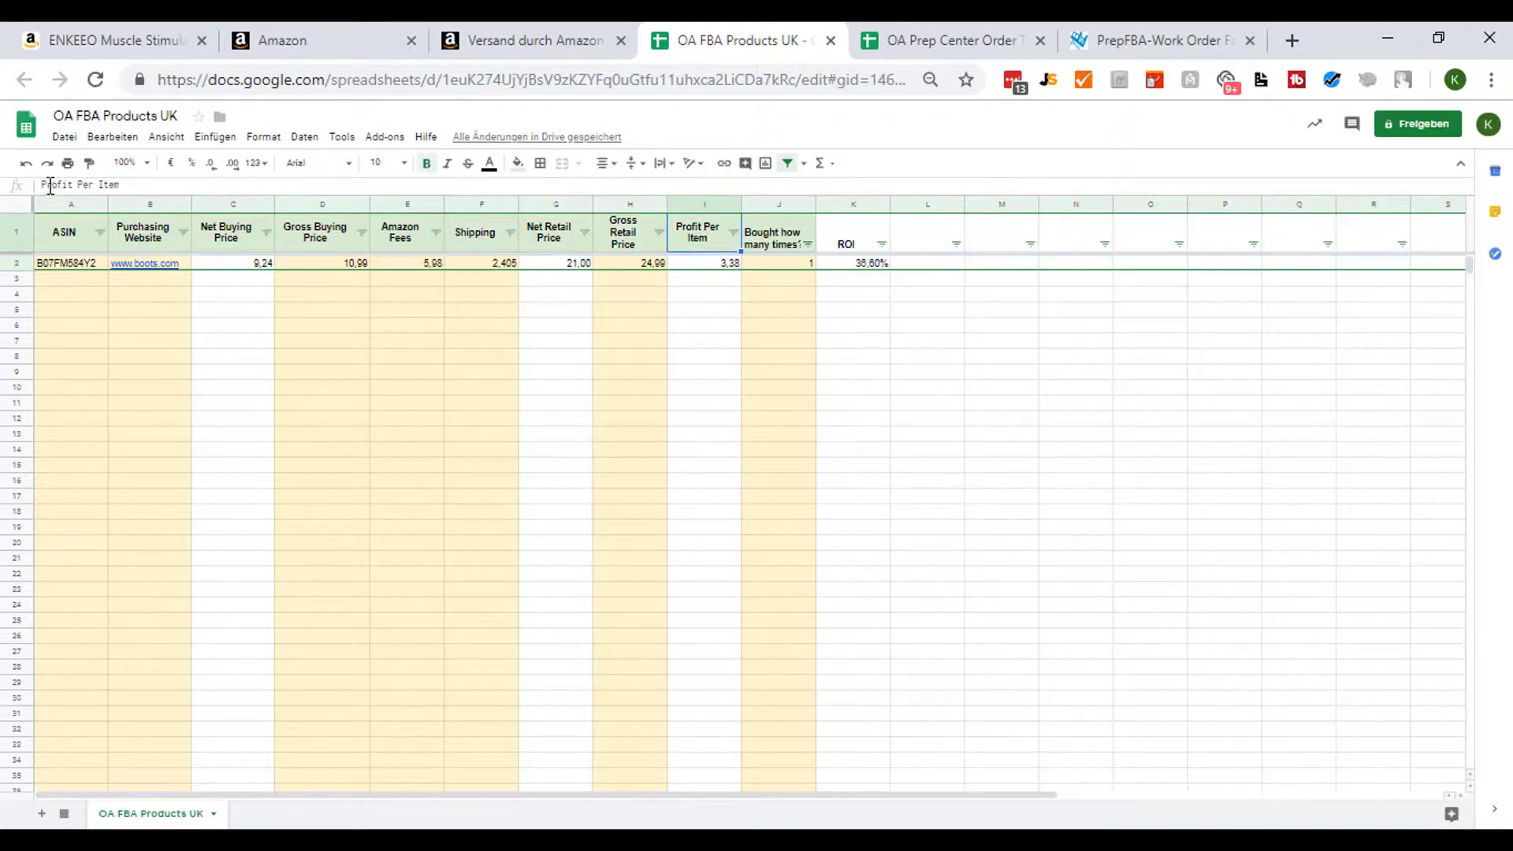
left_click(46, 185)
type("Net")
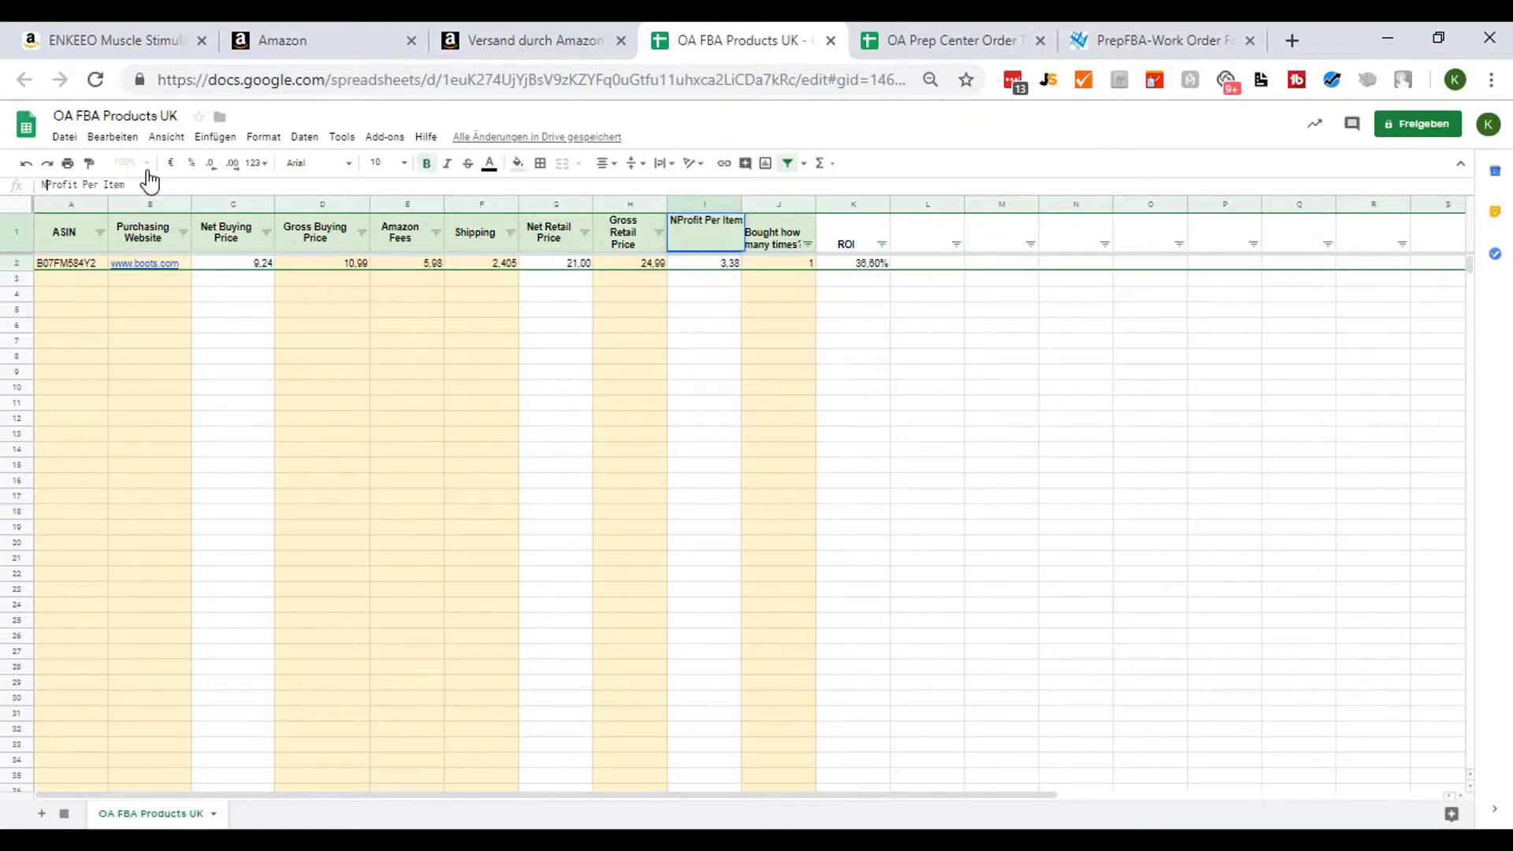
key("Return")
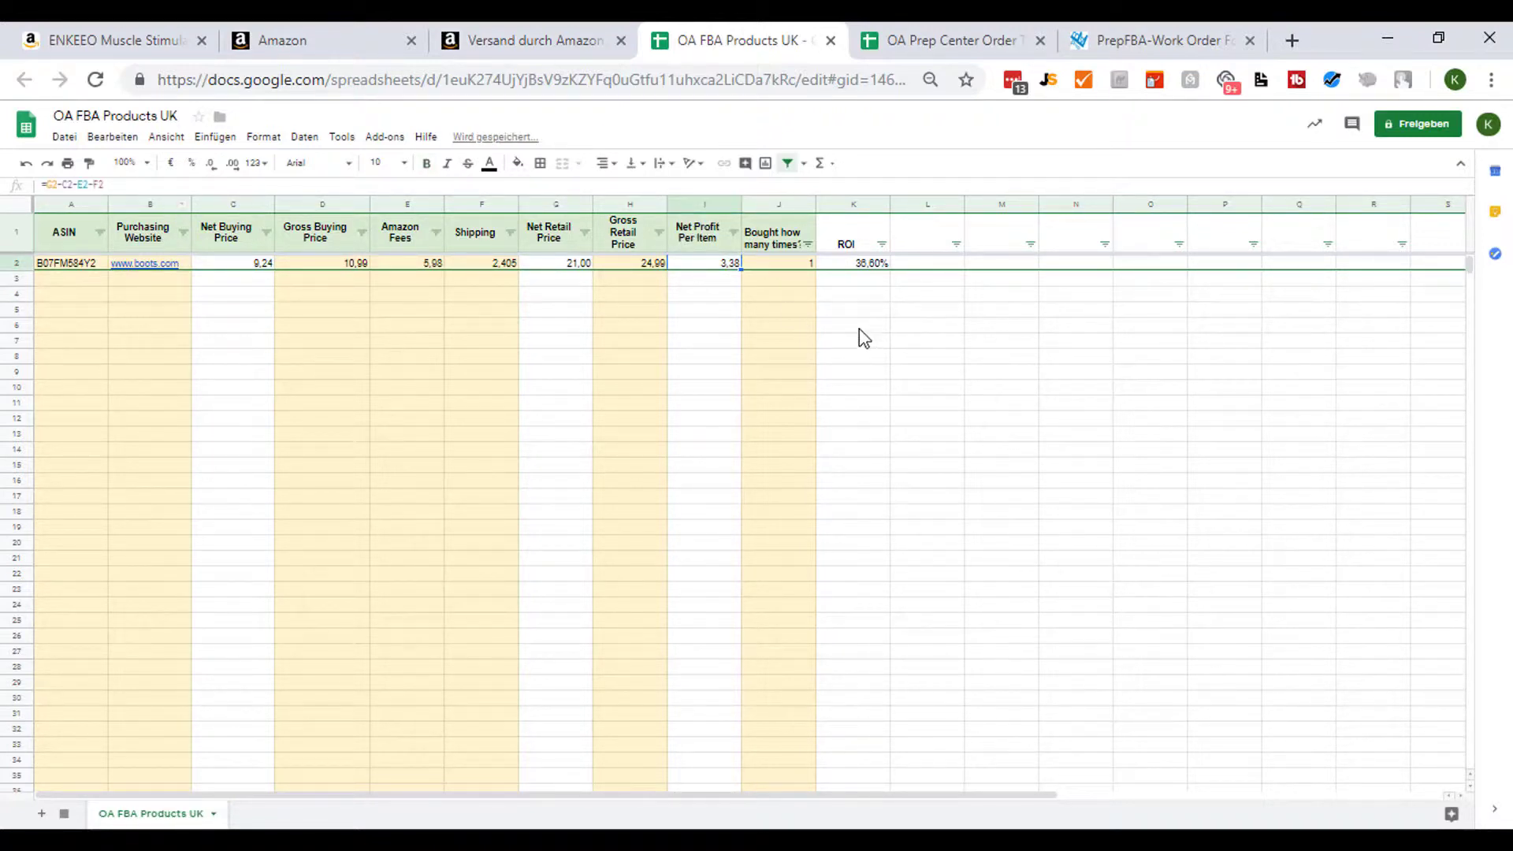
- Compare the revenue calculator's net profit with the spreadsheet's product row
left_click(536, 40)
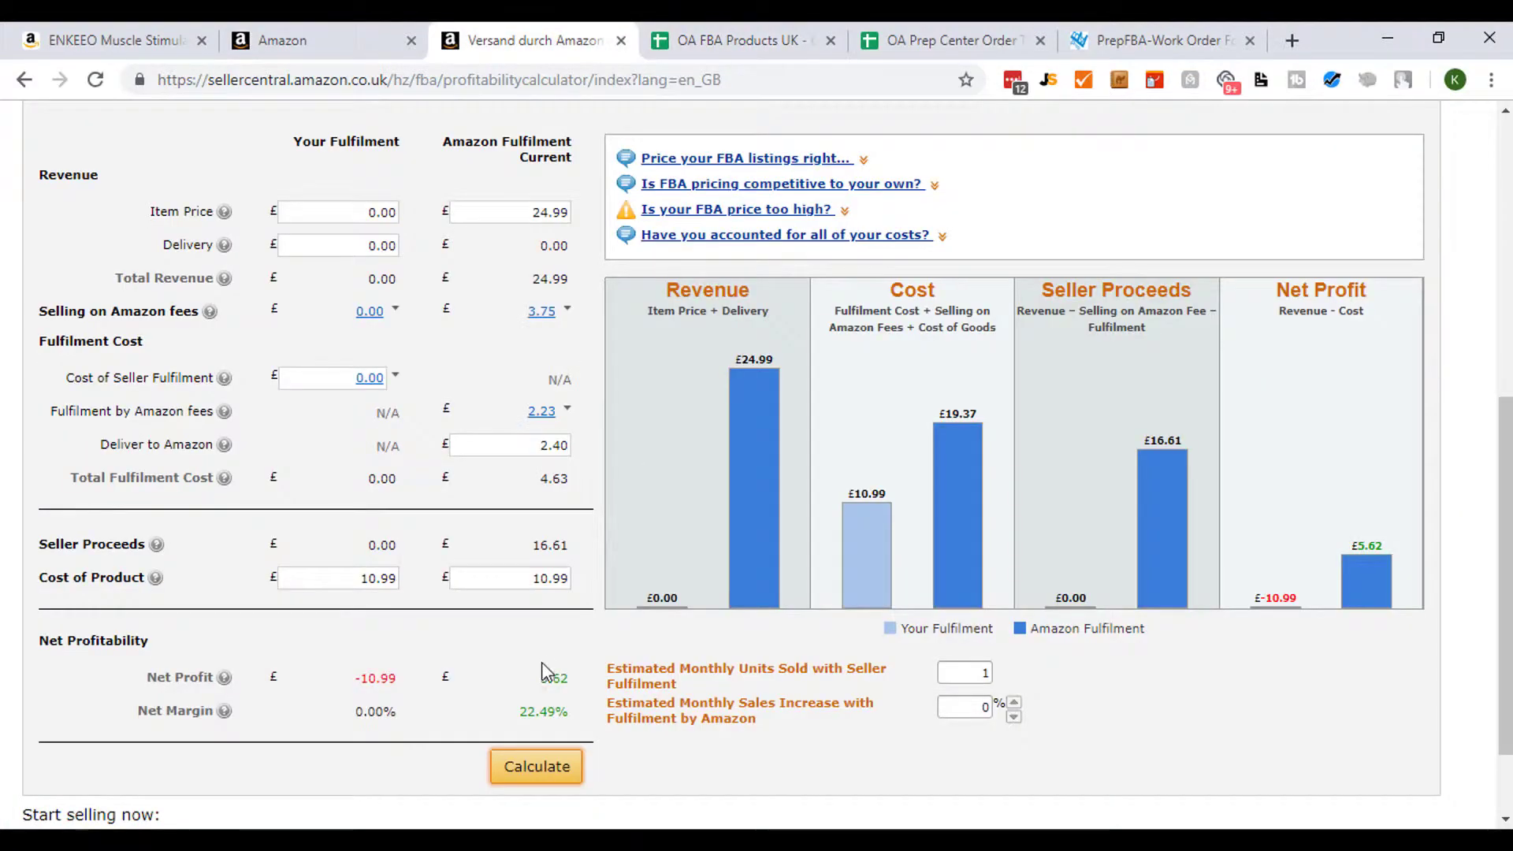
left_click(761, 40)
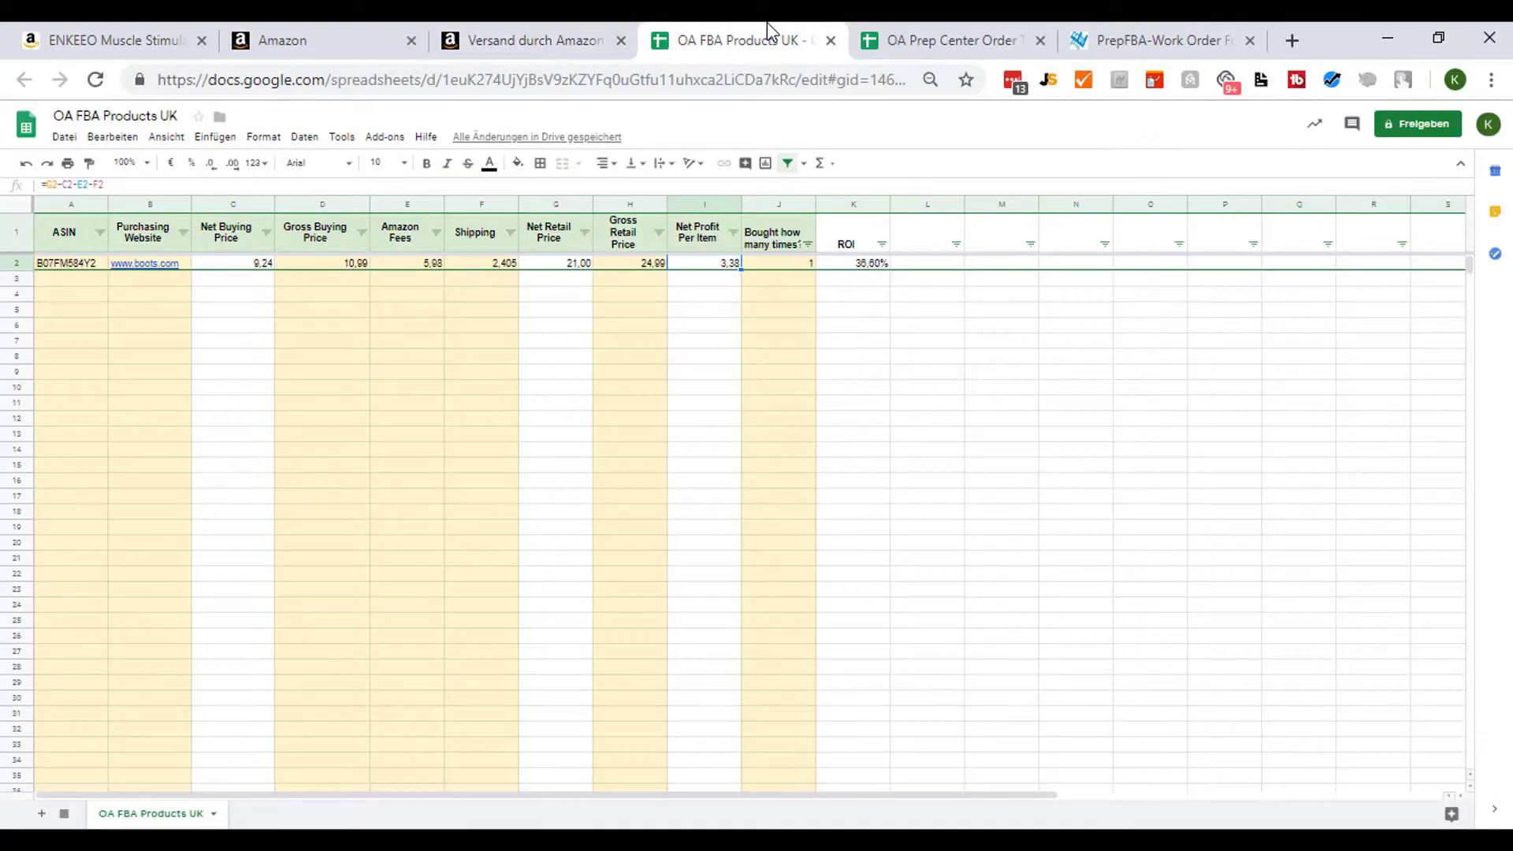
left_click(512, 40)
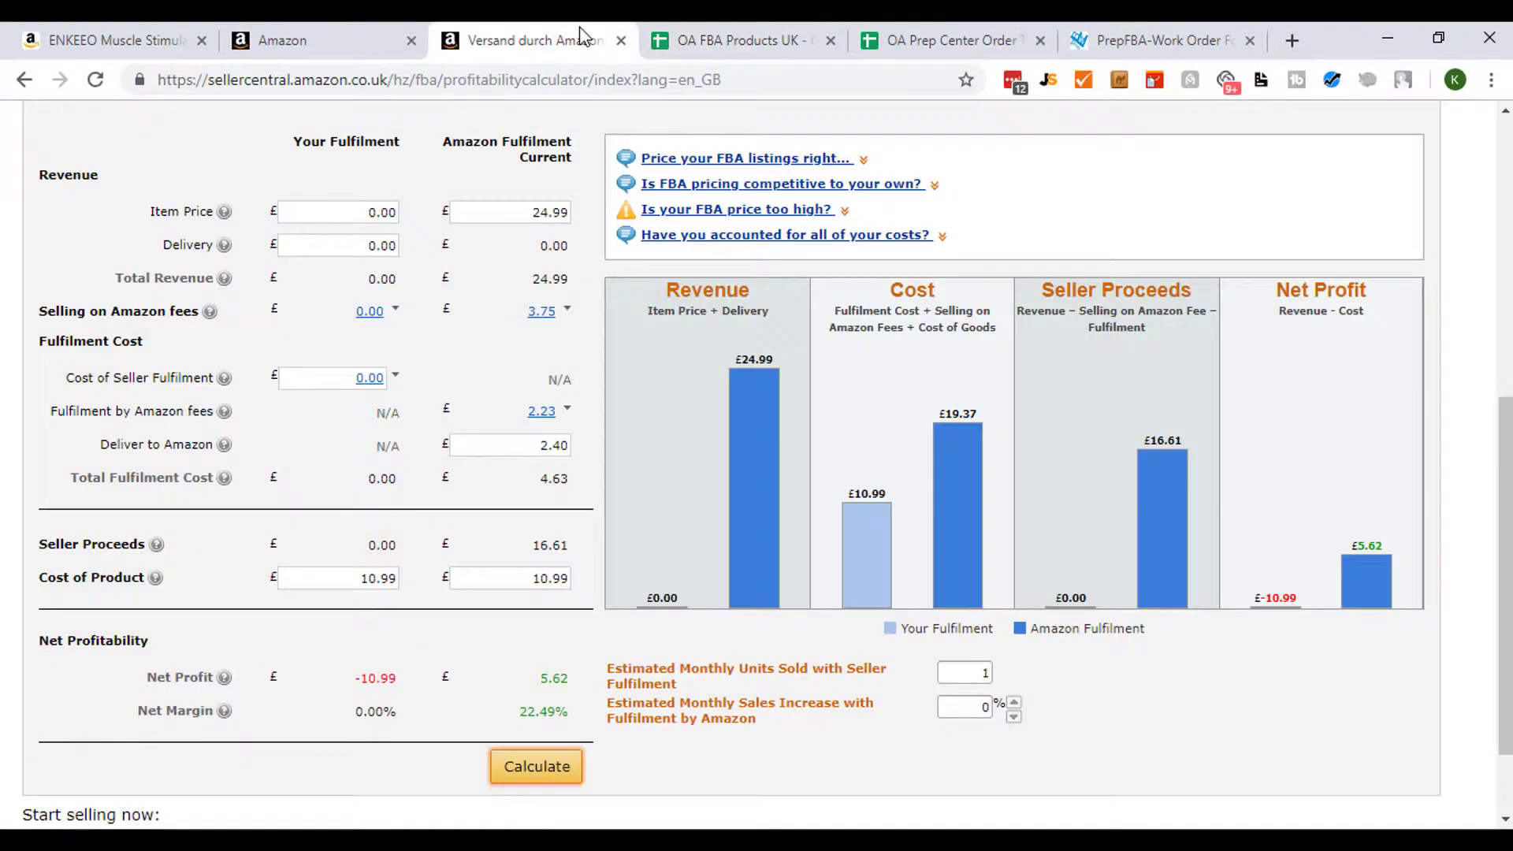
left_click(750, 40)
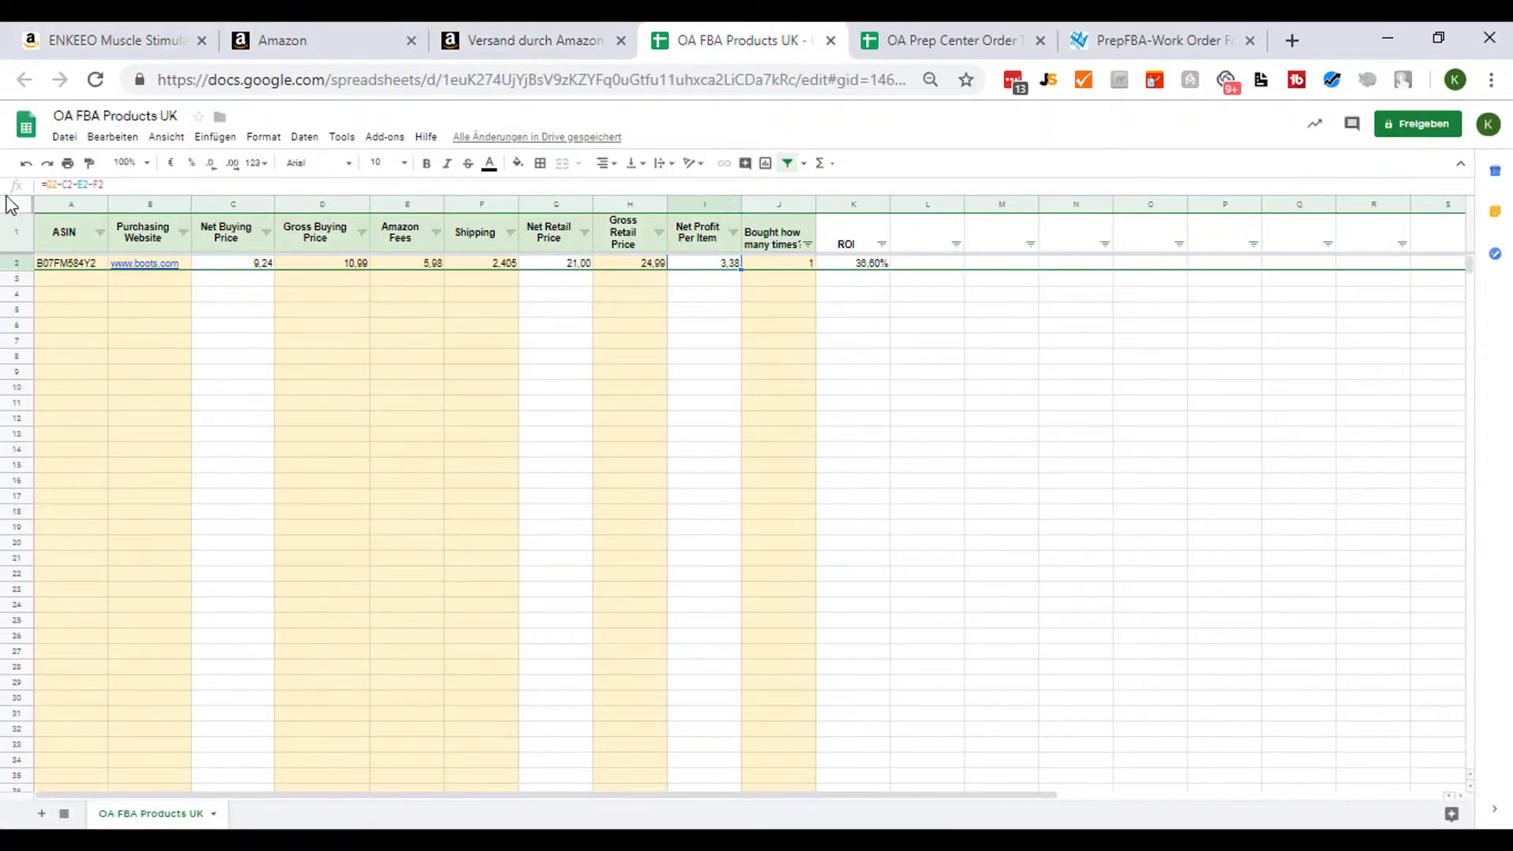
- Set the Bought how many times count to 0 and review the ROI and net profit formulas
left_click(784, 265)
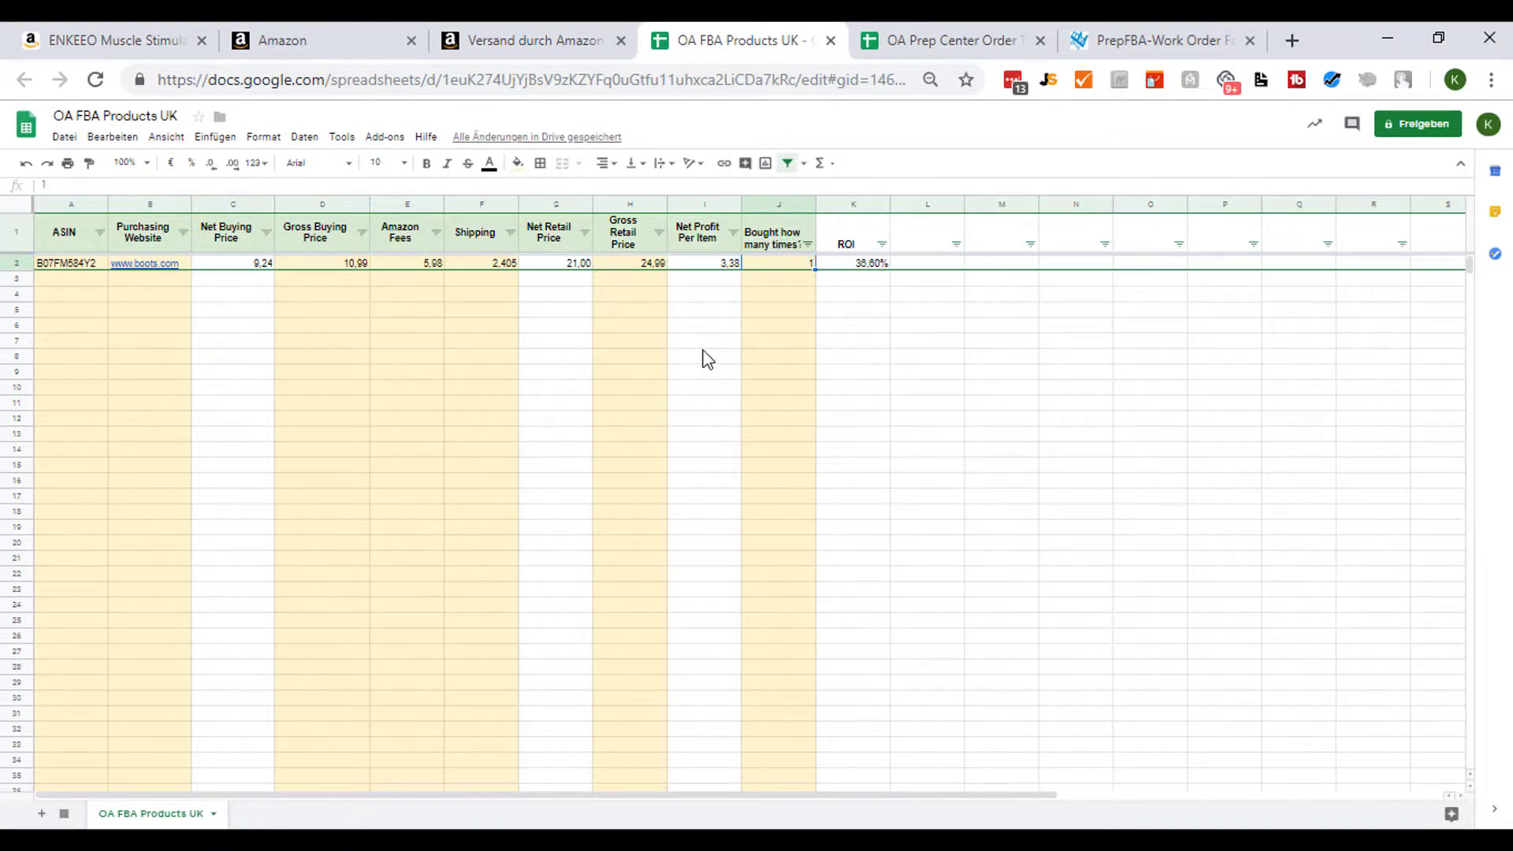
type("0")
key("Return")
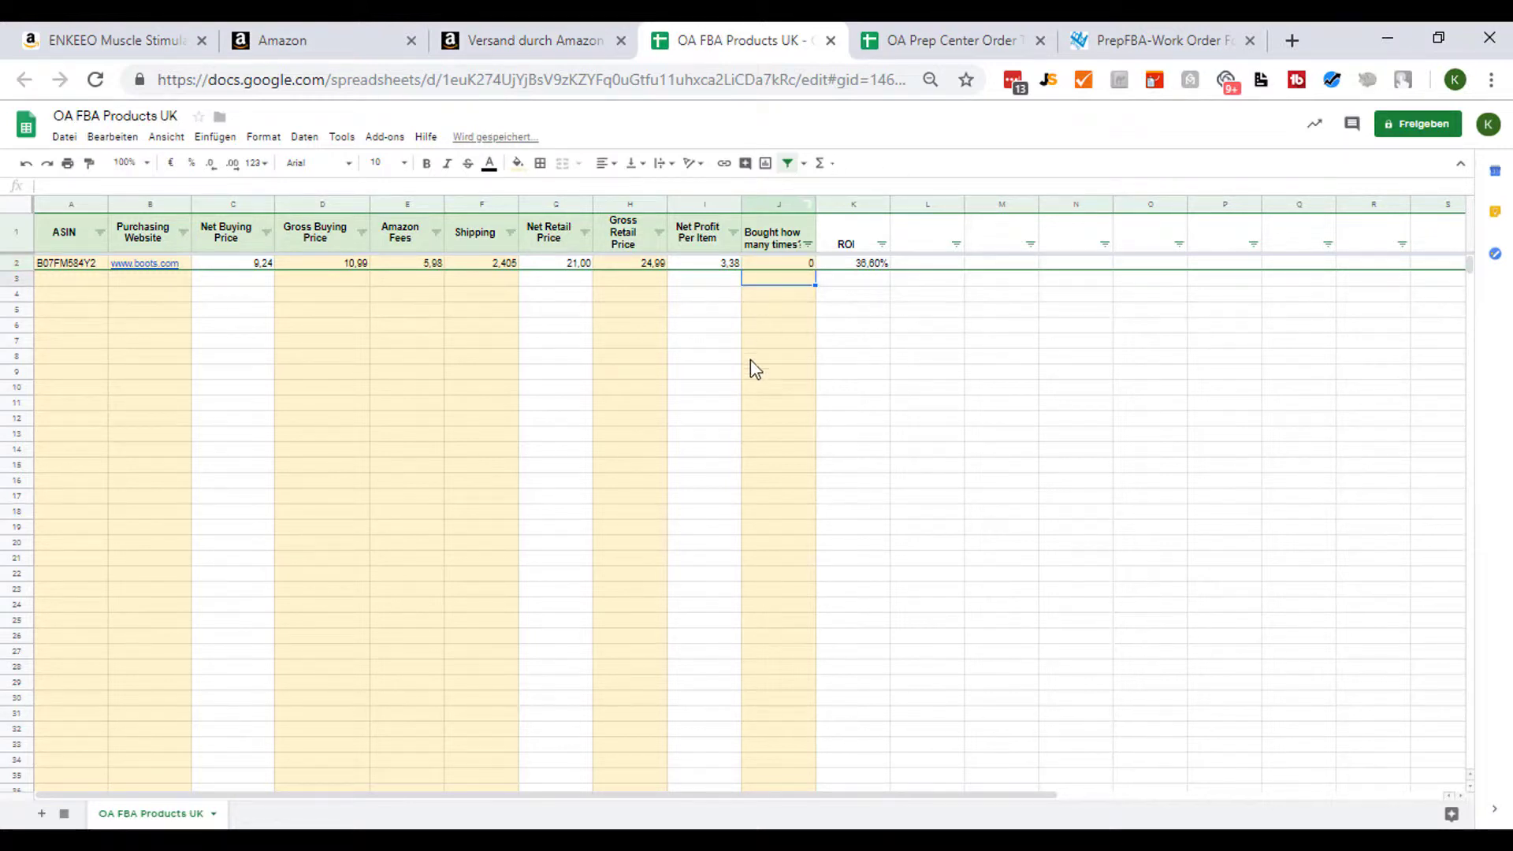
left_click(868, 267)
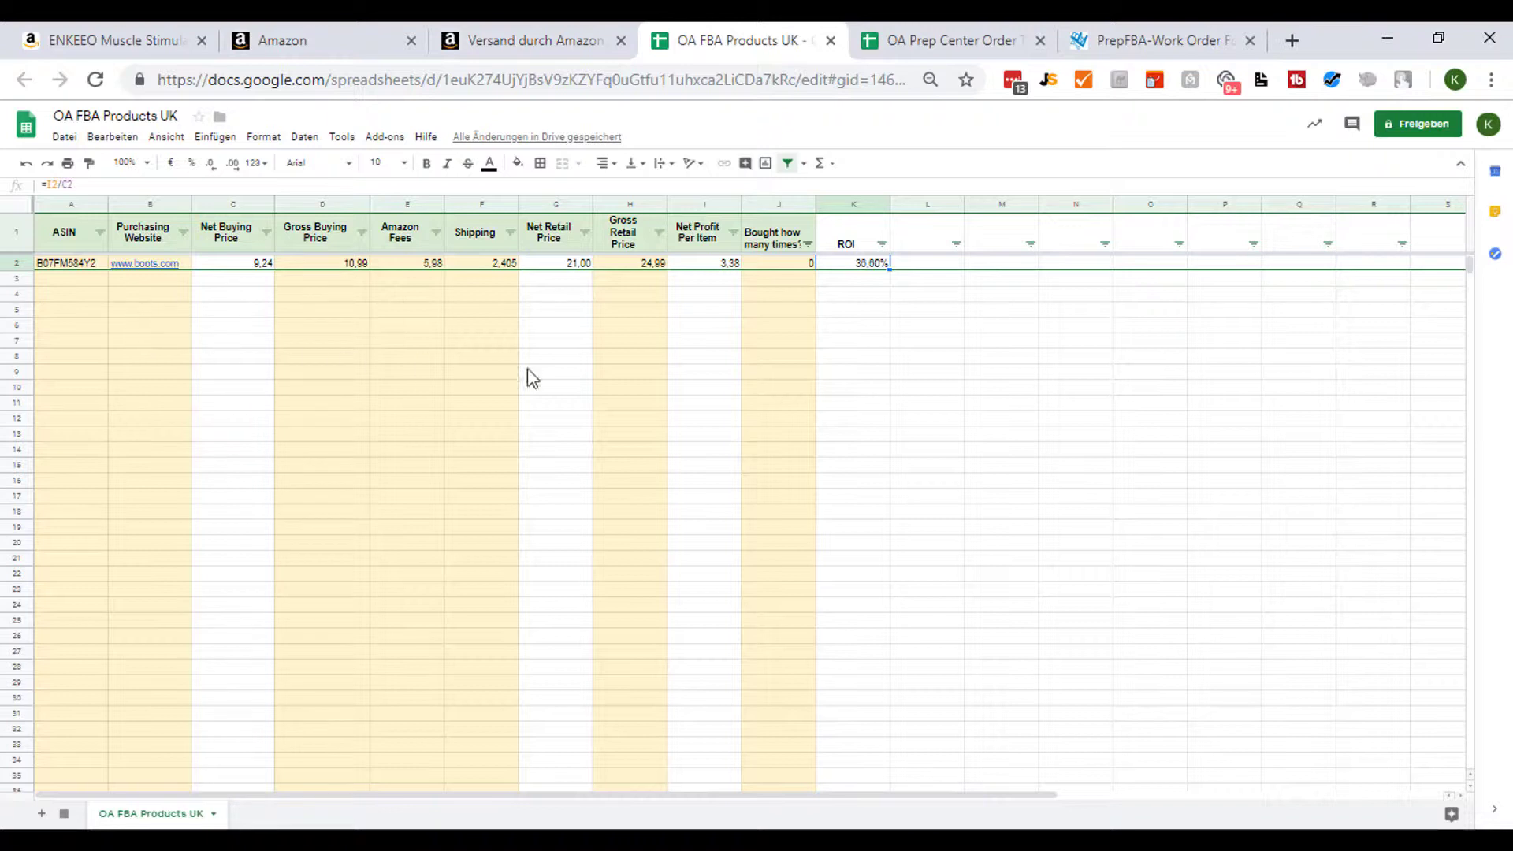
left_click(707, 266)
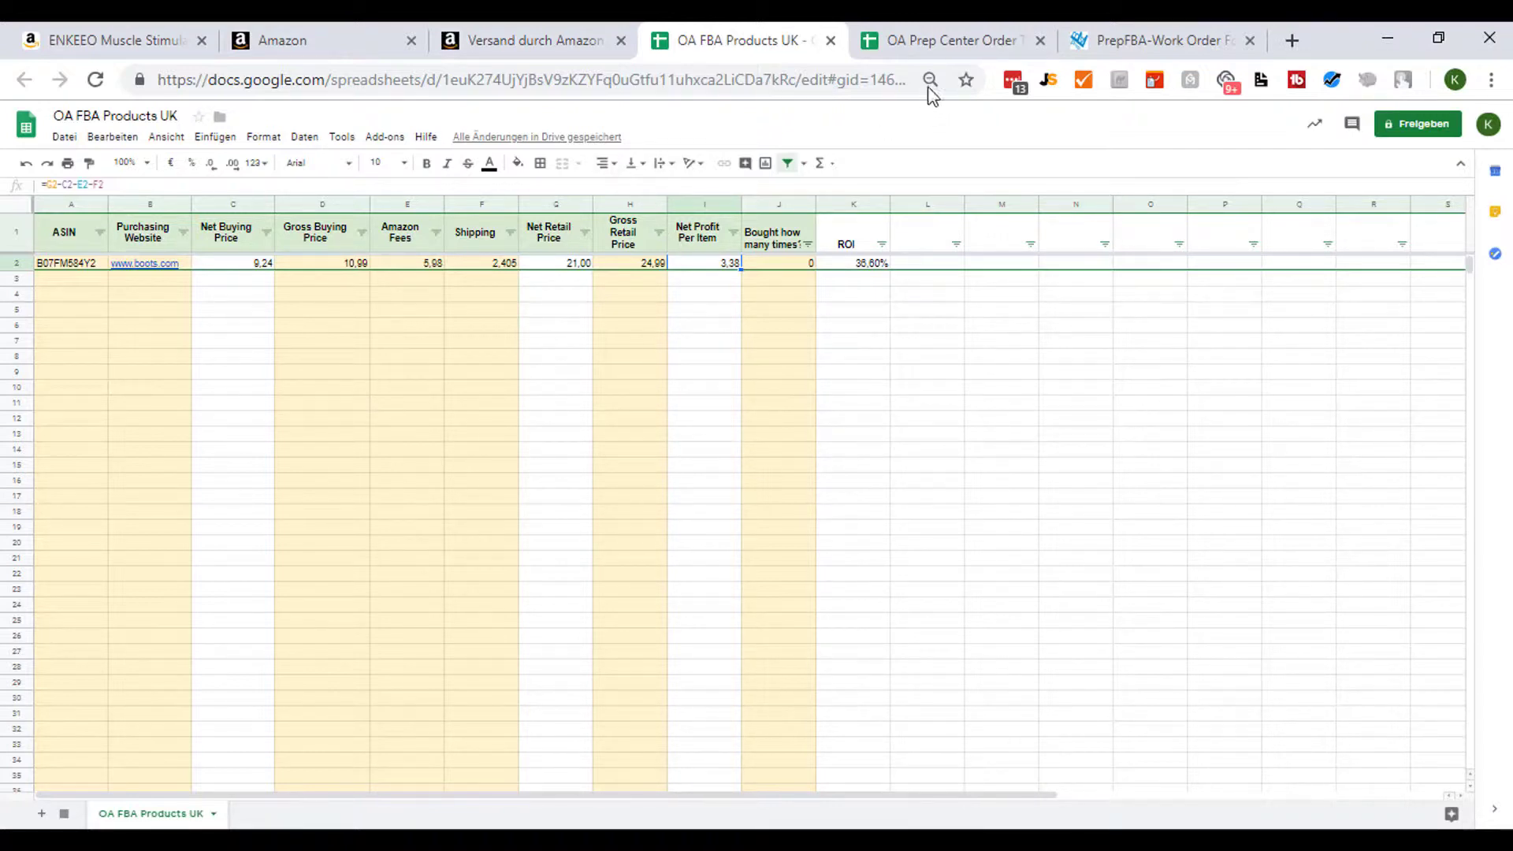
- Copy the ASIN B07FM584Y2 from the ENKEEO product page address
left_click(367, 34)
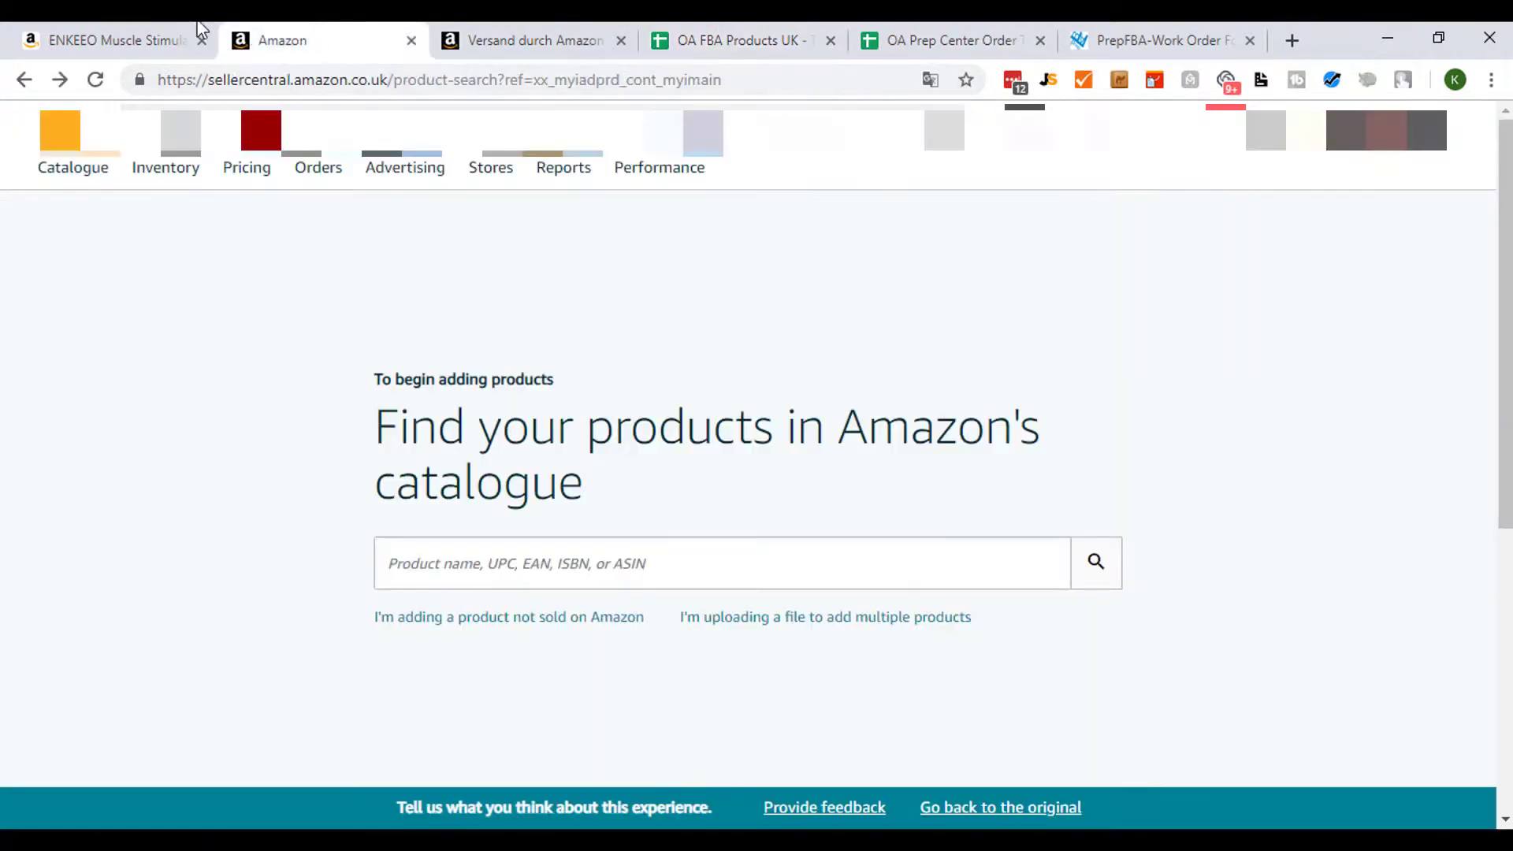
left_click(130, 36)
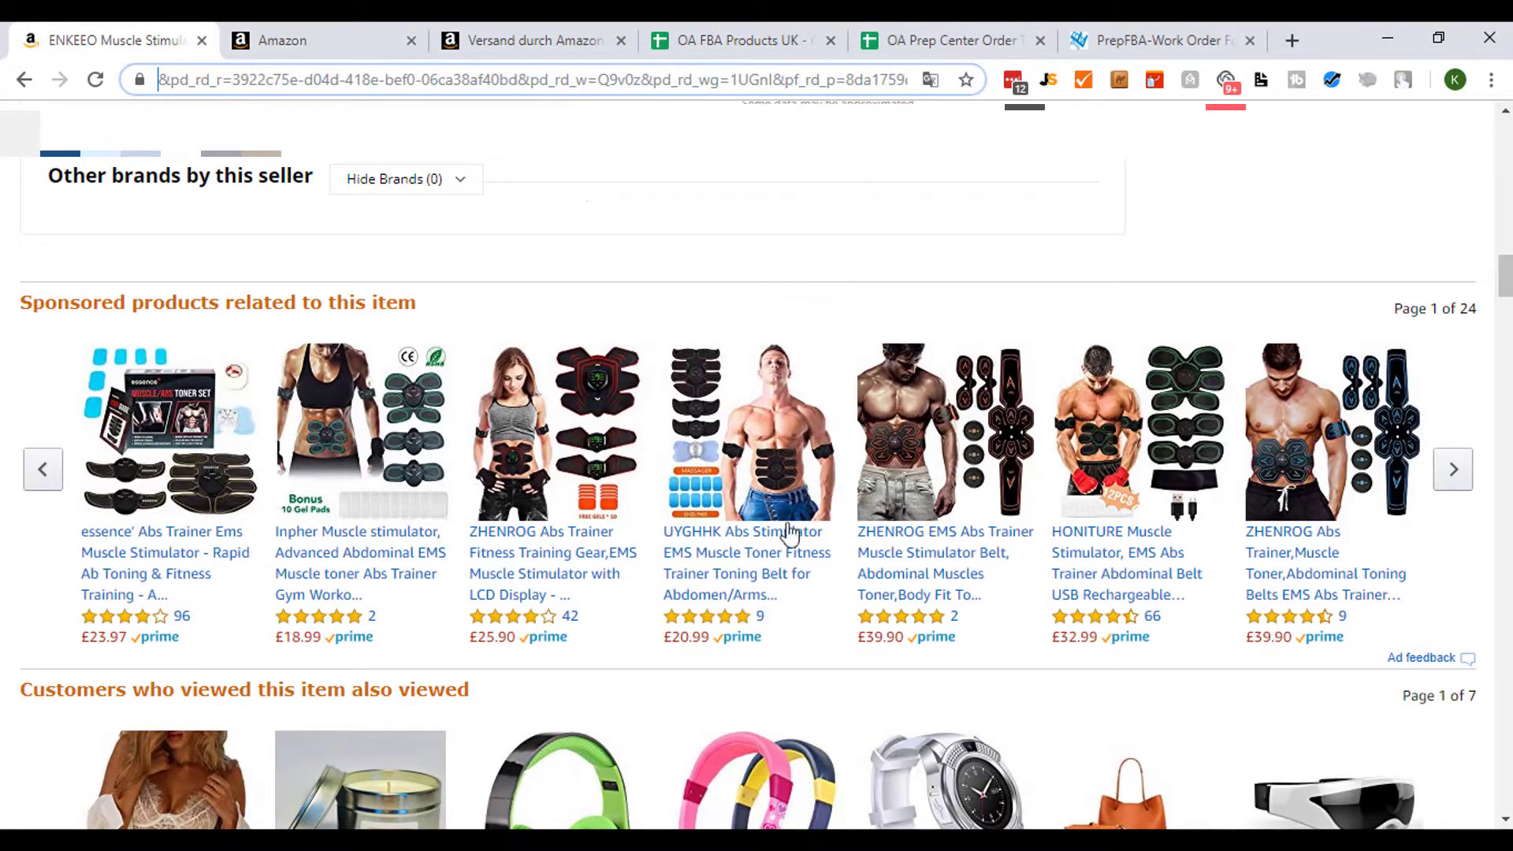
left_click_drag(462, 82, 146, 82)
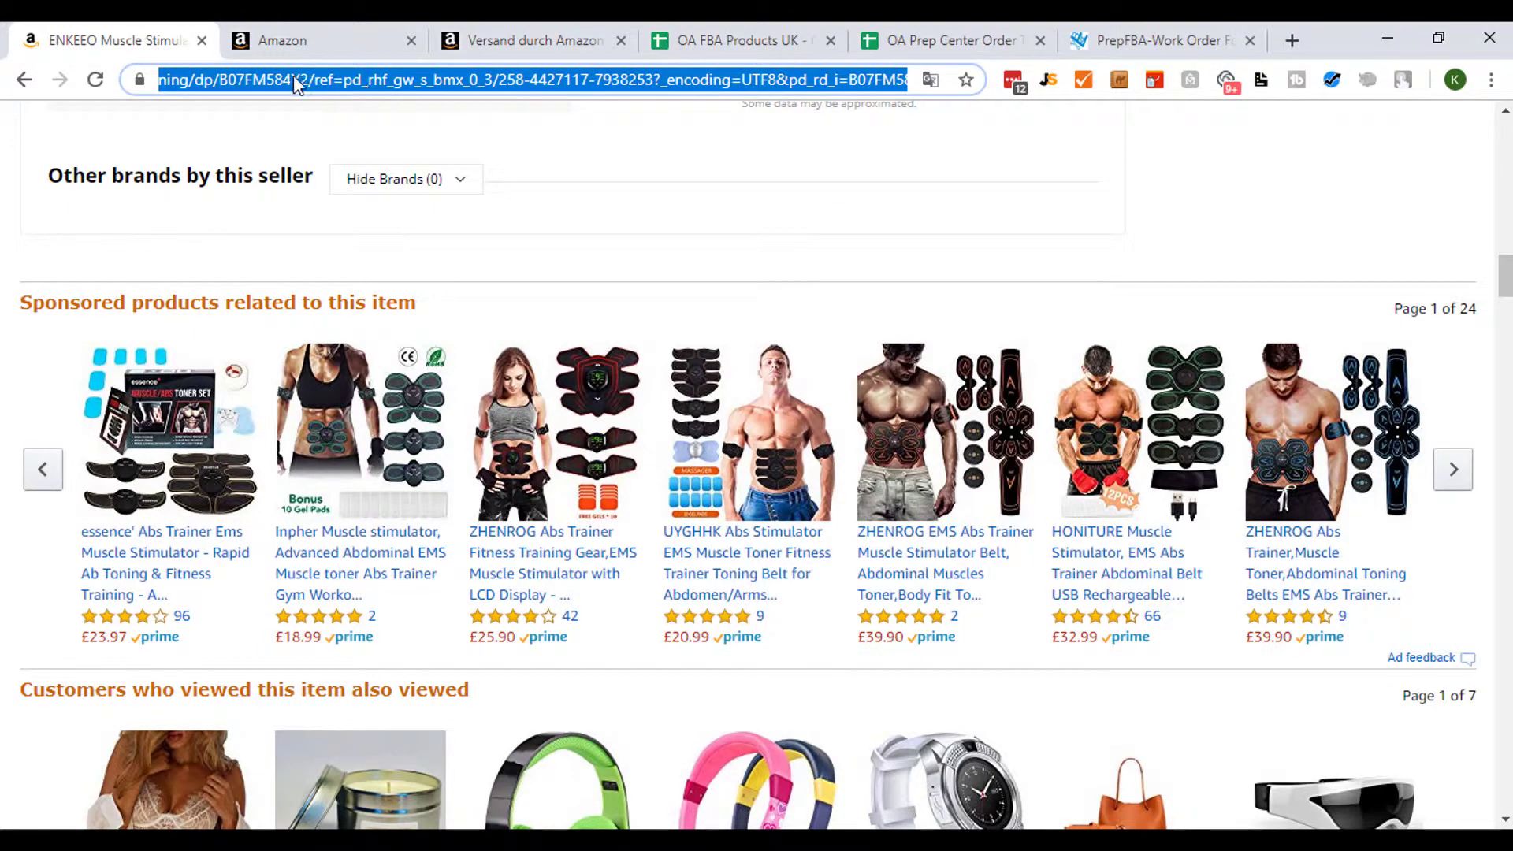
double_click(261, 76)
key("ctrl+c")
scroll(607, 301, "up", 7)
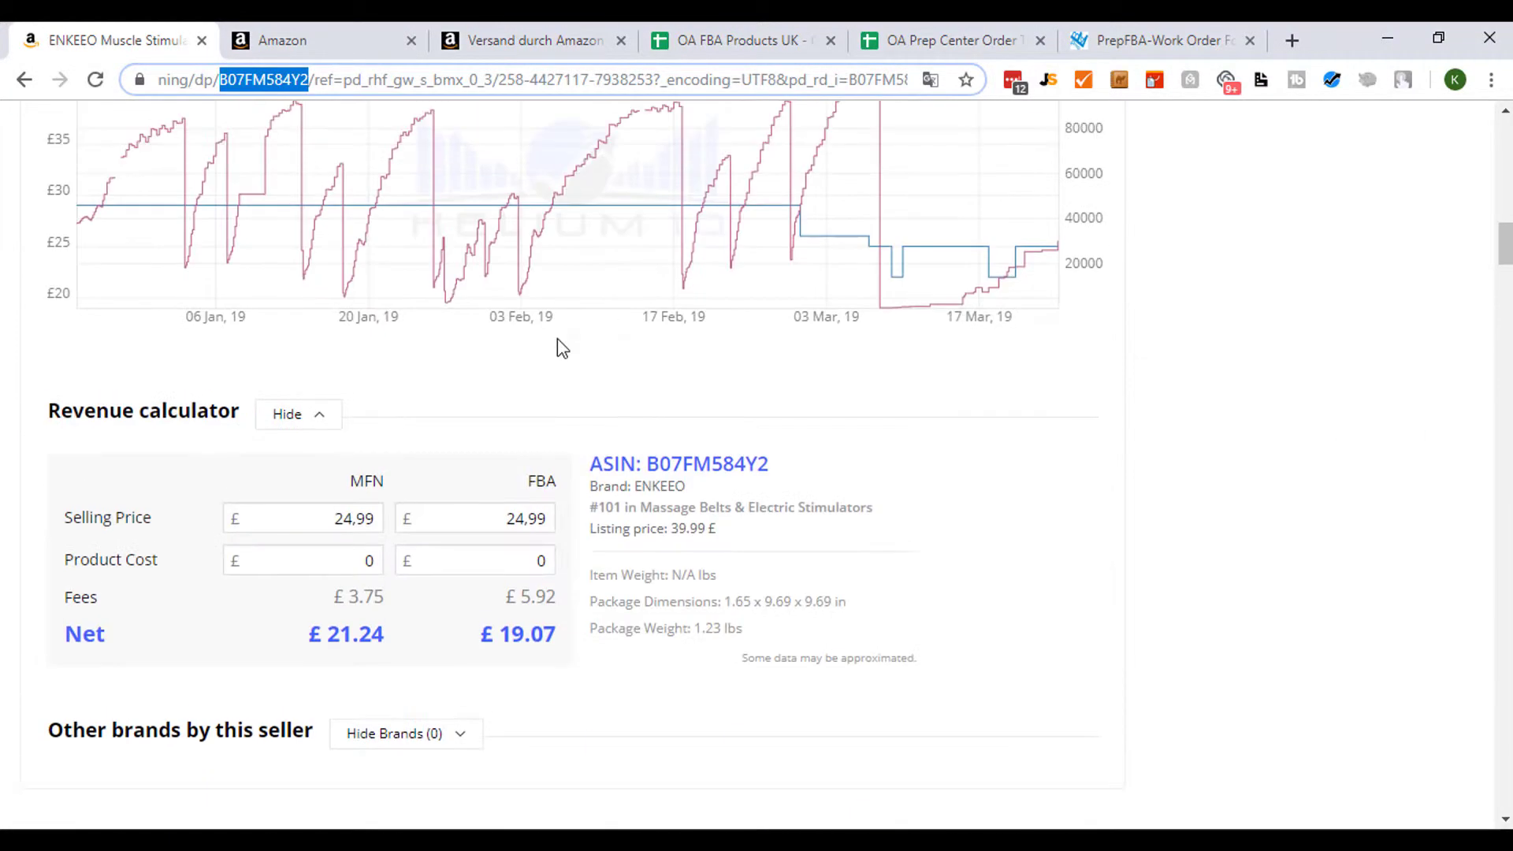
- Paste the ASIN B07FM584Y2 into the catalogue product search and run the search
left_click(352, 31)
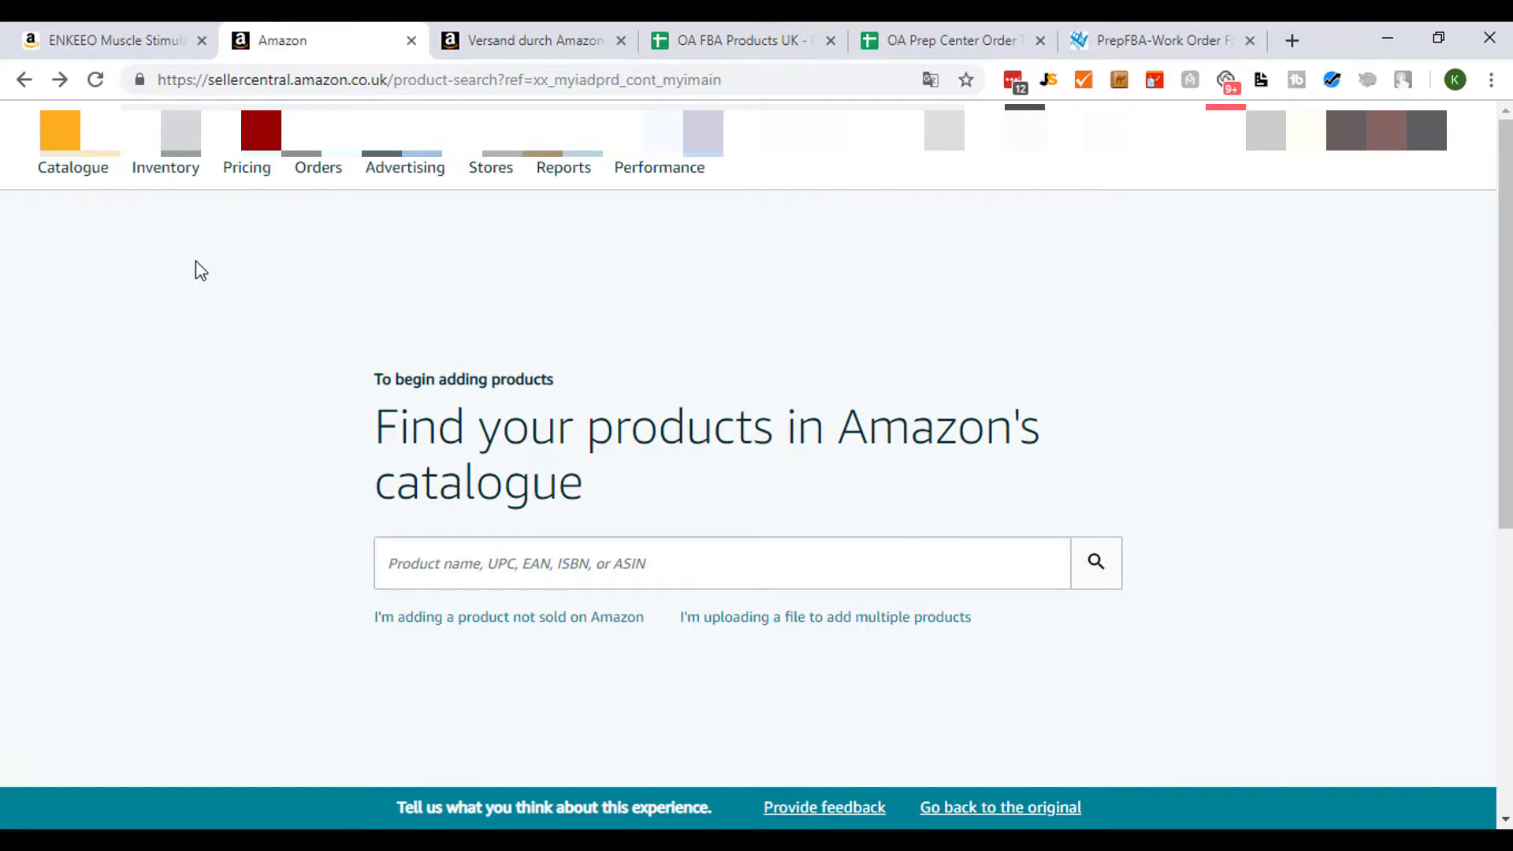
mouse_move(164, 177)
key("ctrl+v")
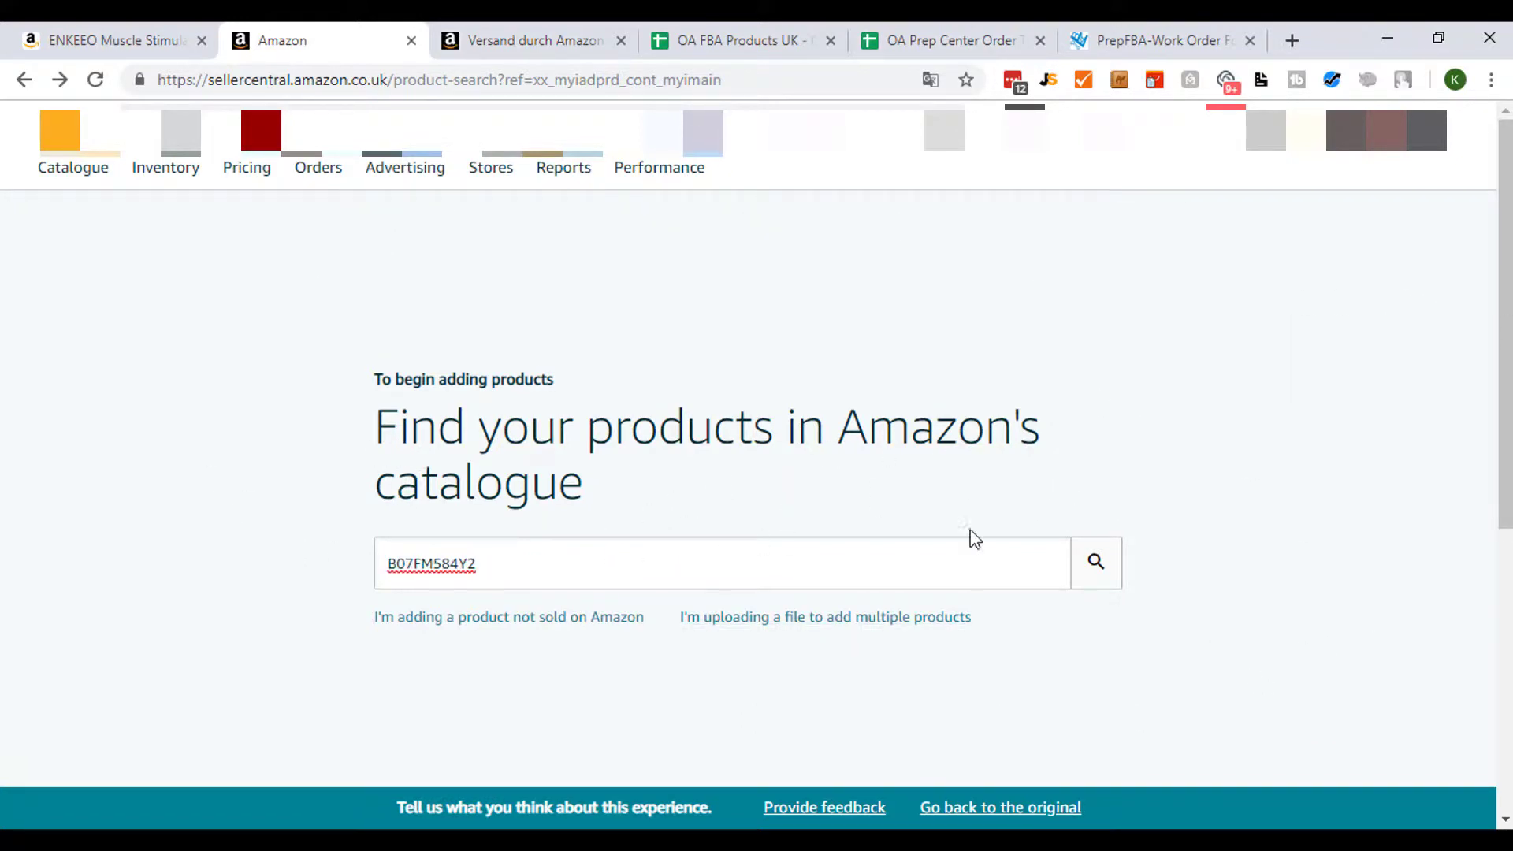
left_click(1095, 562)
left_click(578, 564)
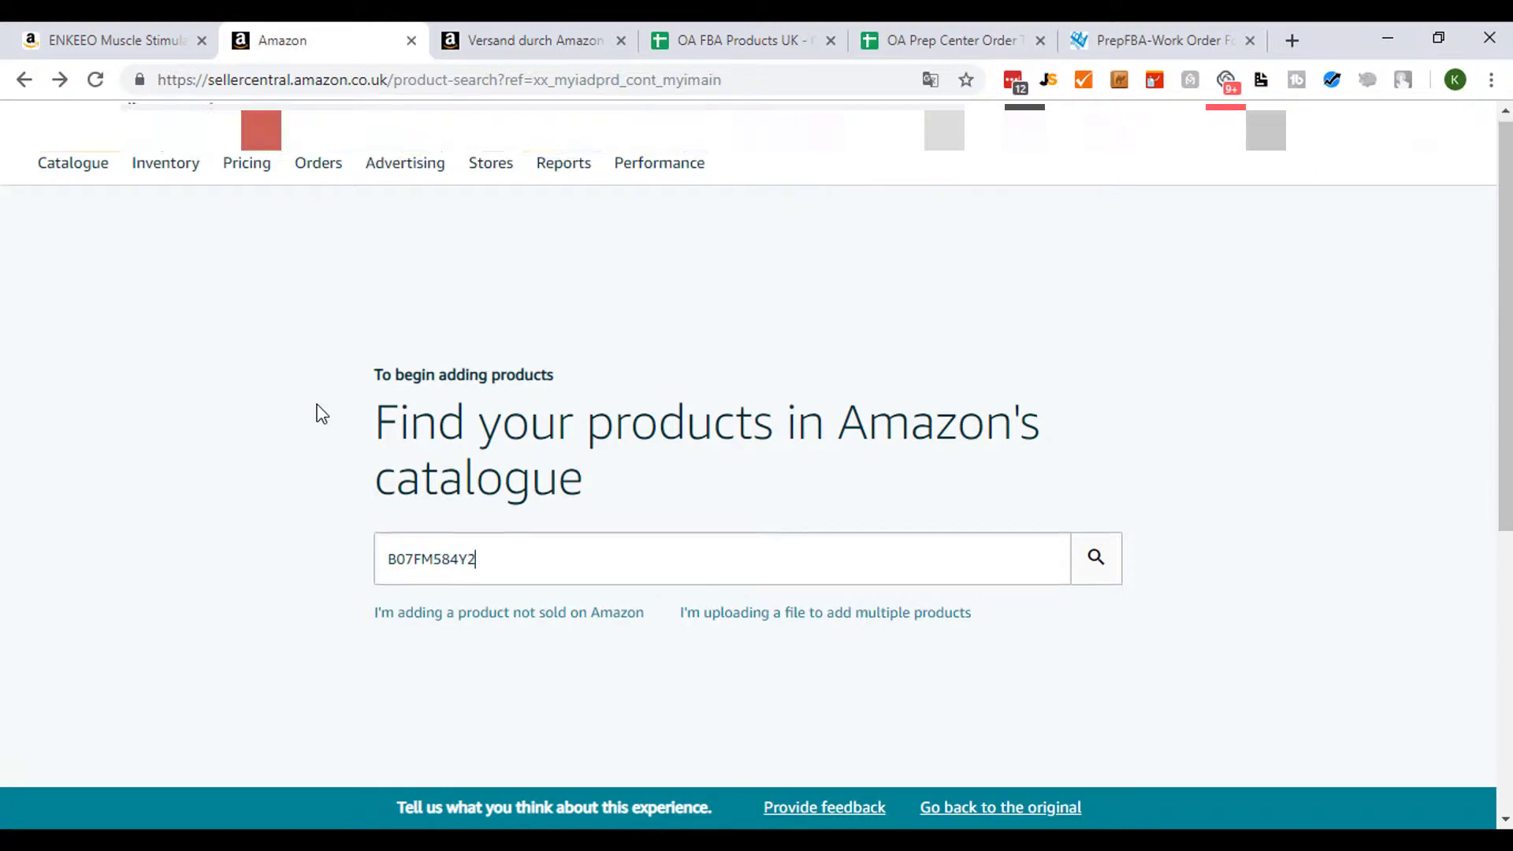
scroll(720, 524, "down", 3)
scroll(1075, 466, "up", 1)
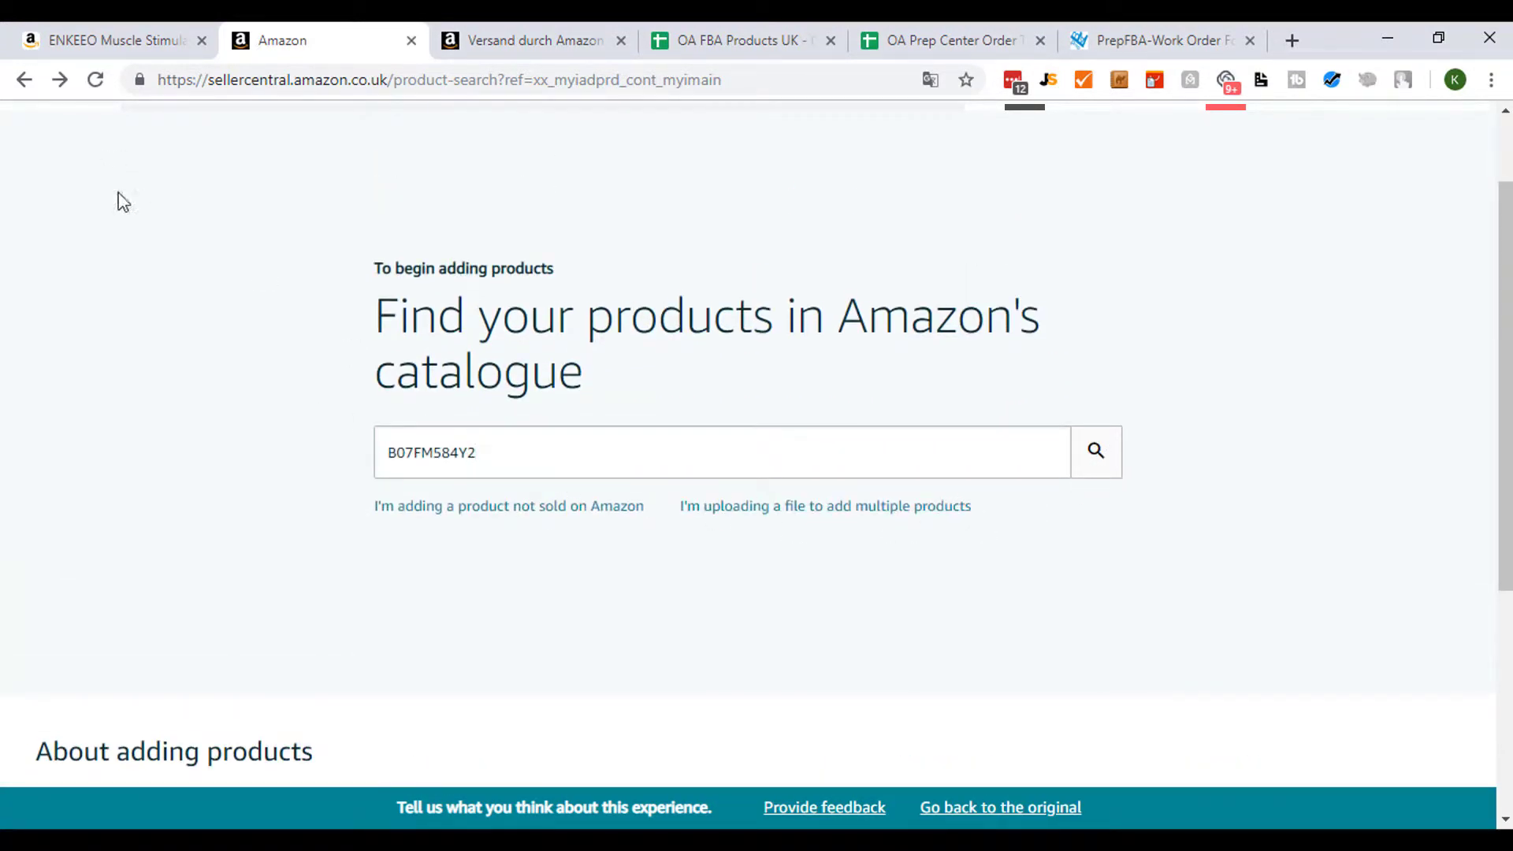
scroll(155, 341, "up", 1)
scroll(1265, 516, "down", 1)
left_click(1105, 462)
scroll(1085, 569, "up", 1)
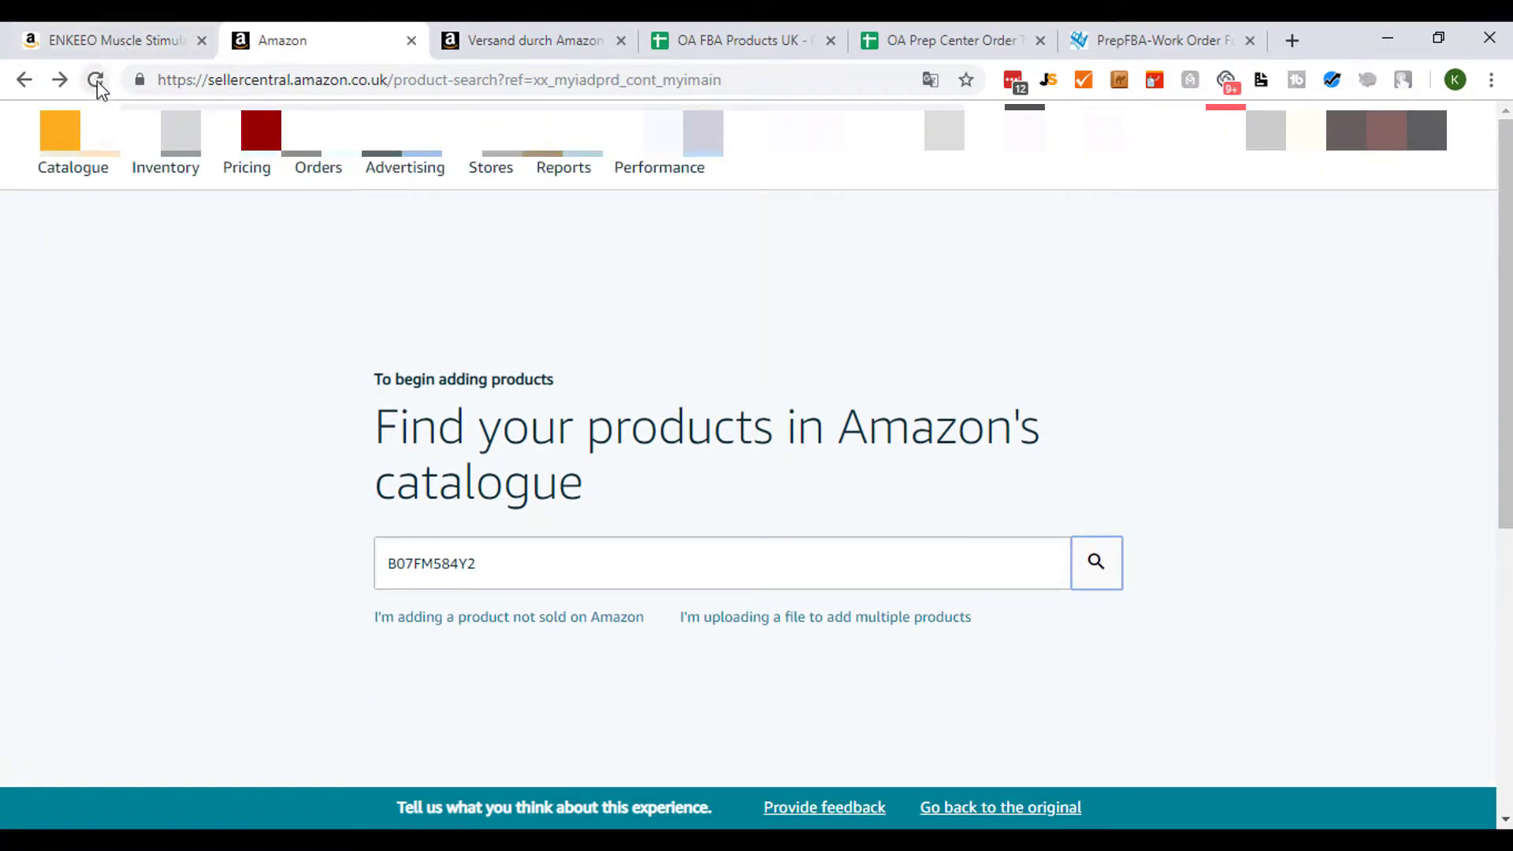
- Reopen the Add a Product catalogue search page
mouse_move(165, 167)
left_click(199, 360)
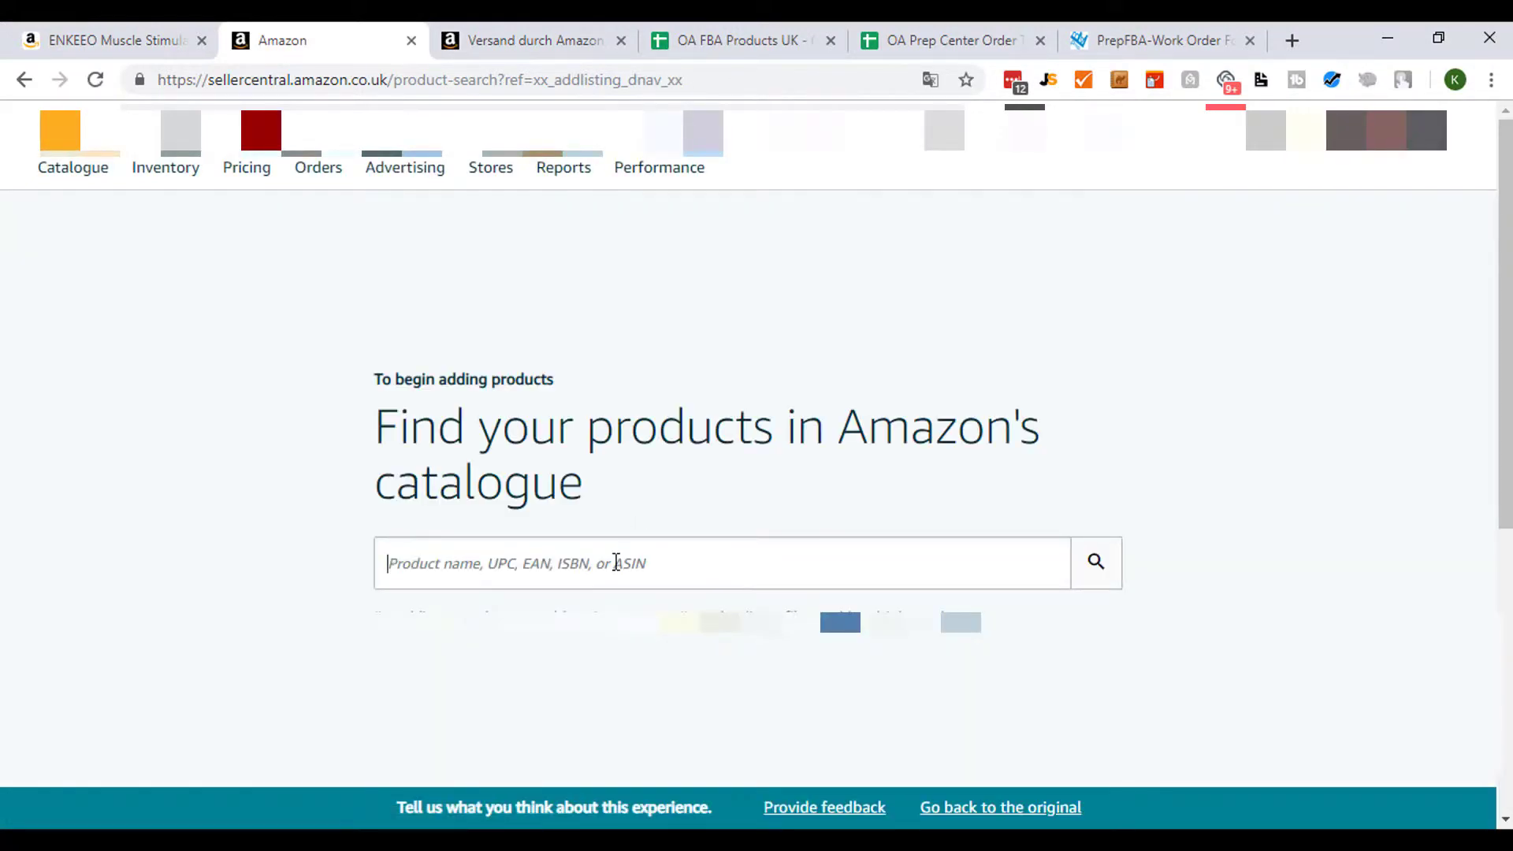
- Search the catalogue again for the ASIN B07FM584Y2
key("ctrl+v")
left_click(1114, 562)
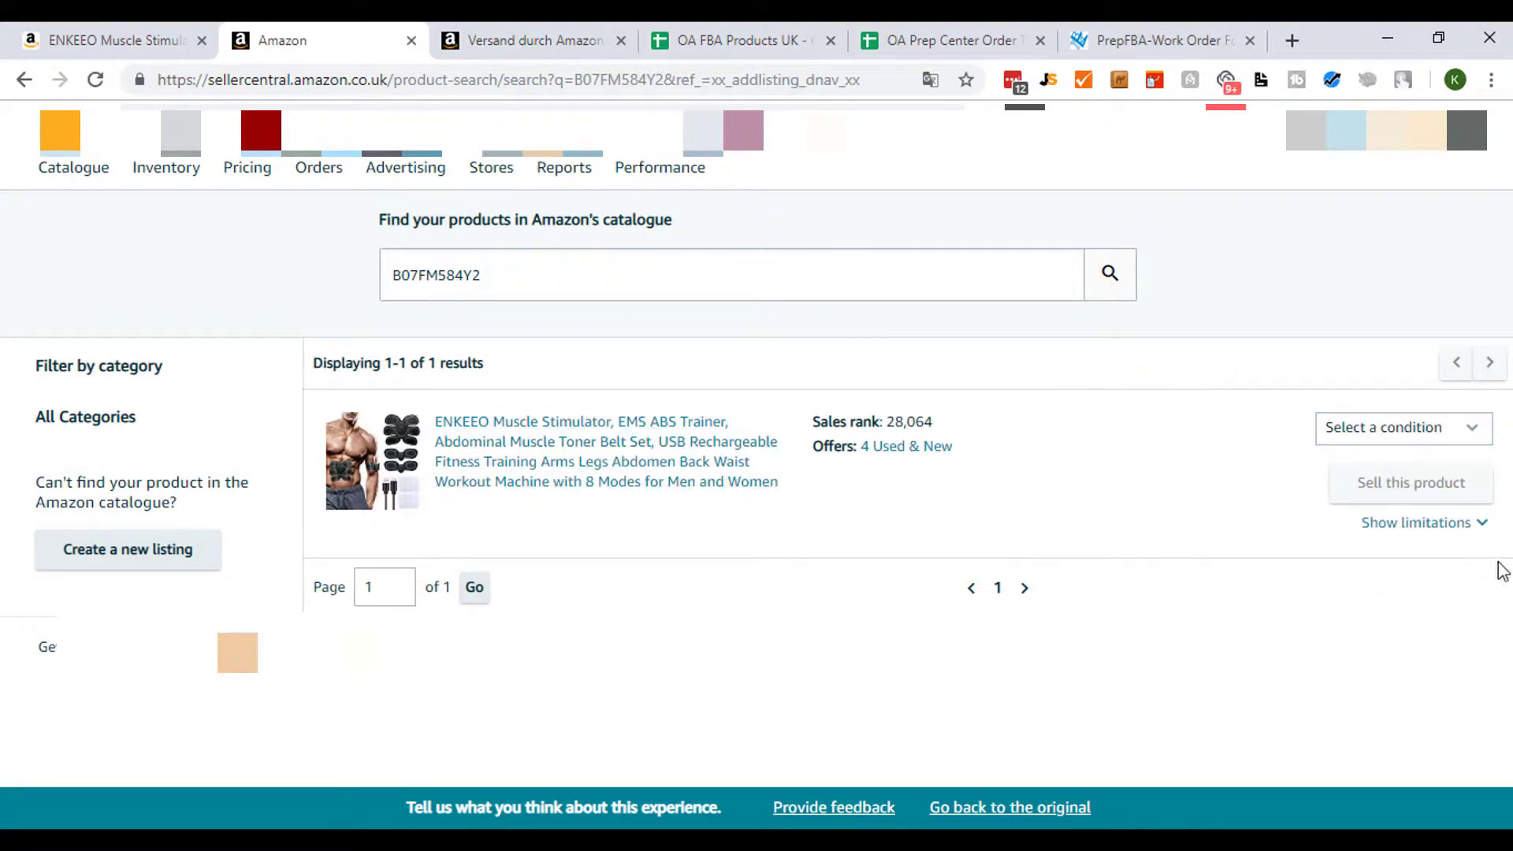
- Choose New as the product's condition and view its listing limitations
left_click(1434, 433)
left_click(1365, 466)
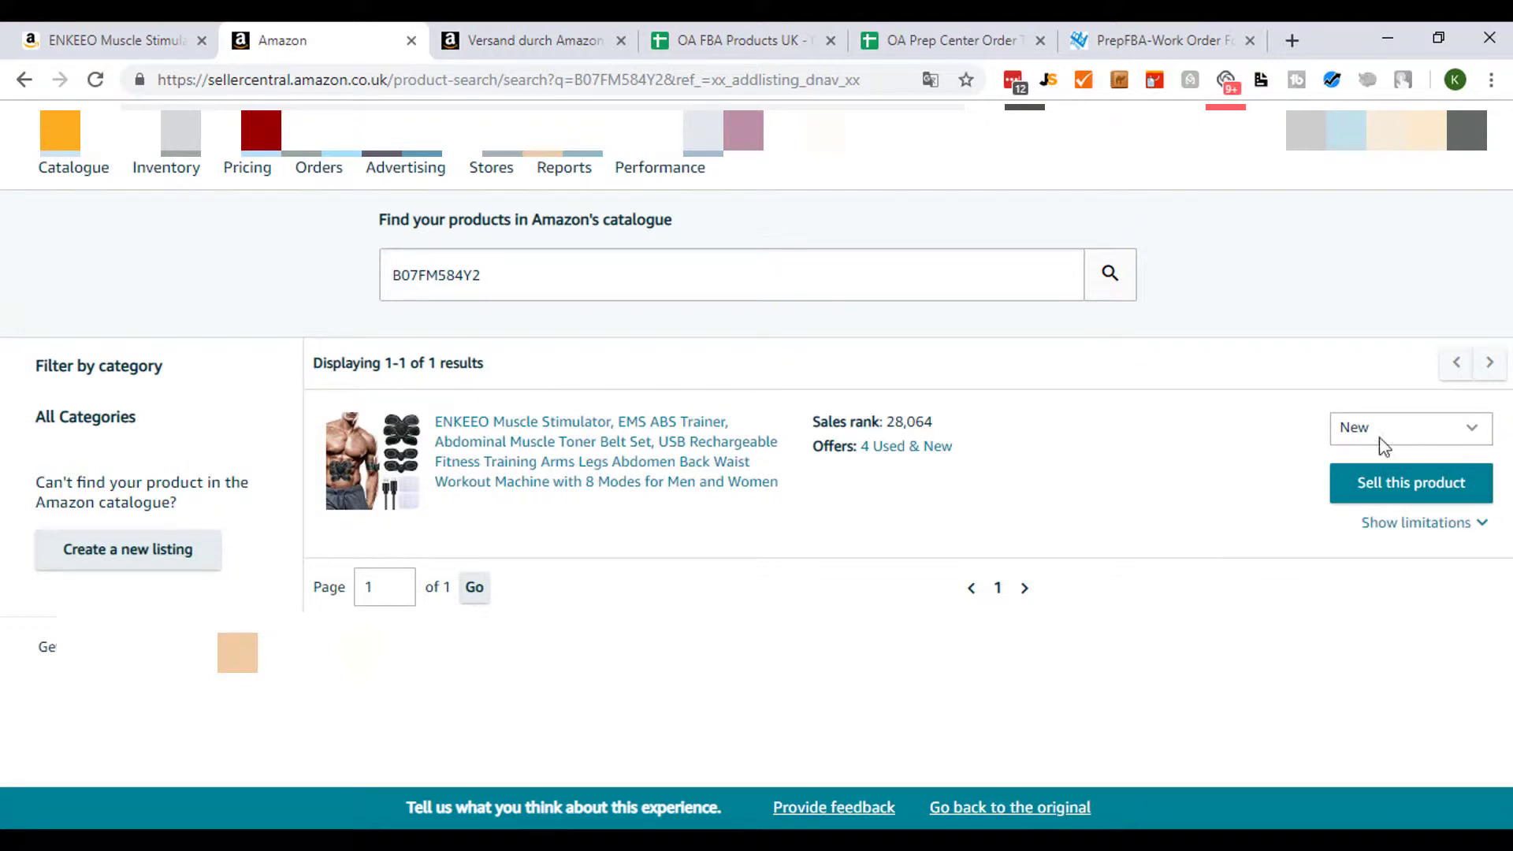
left_click(1481, 524)
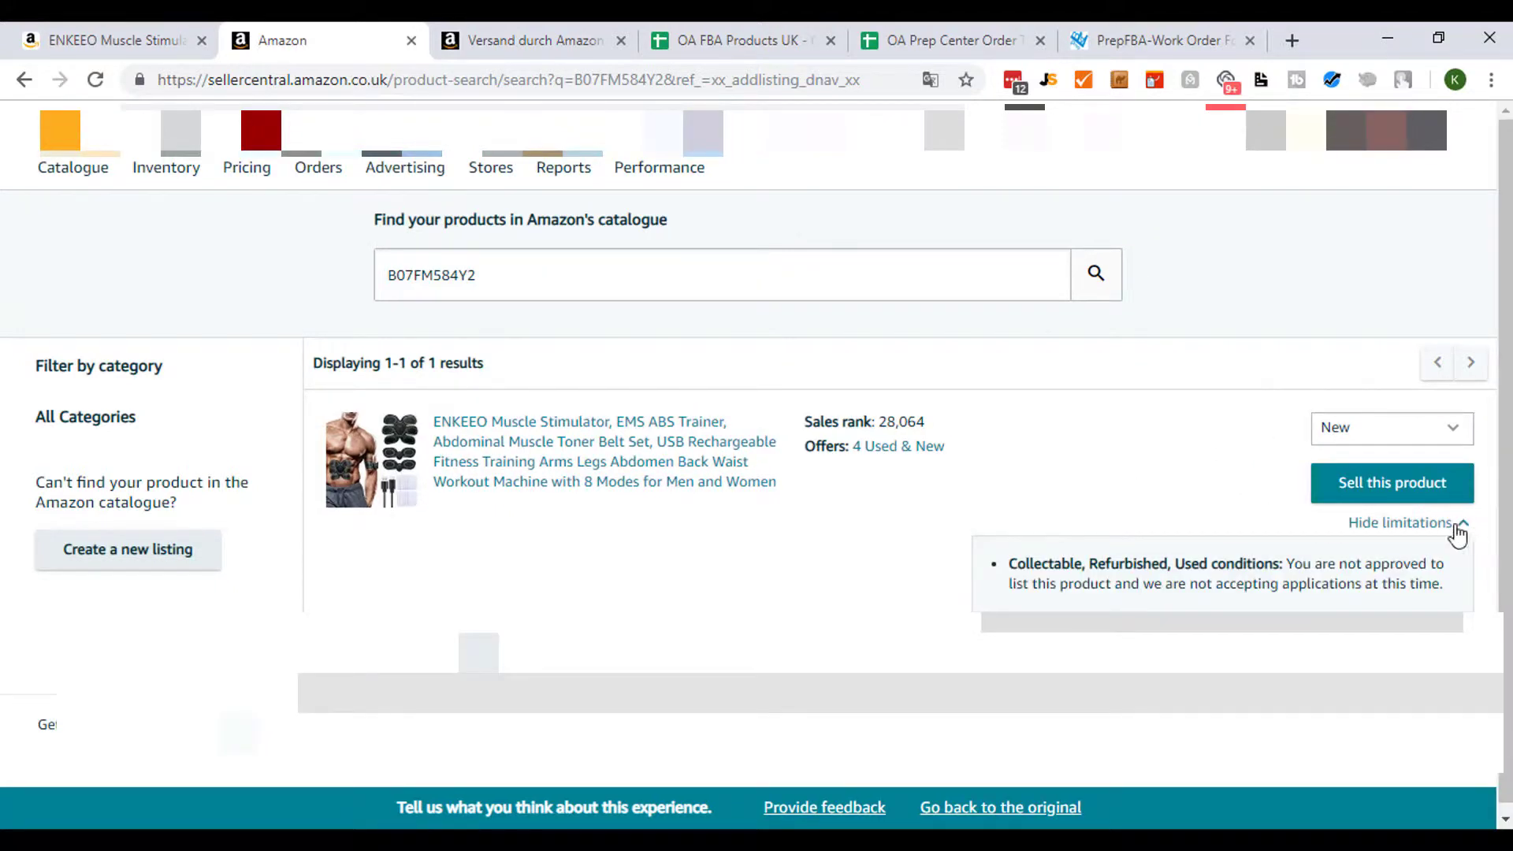
left_click(1454, 526)
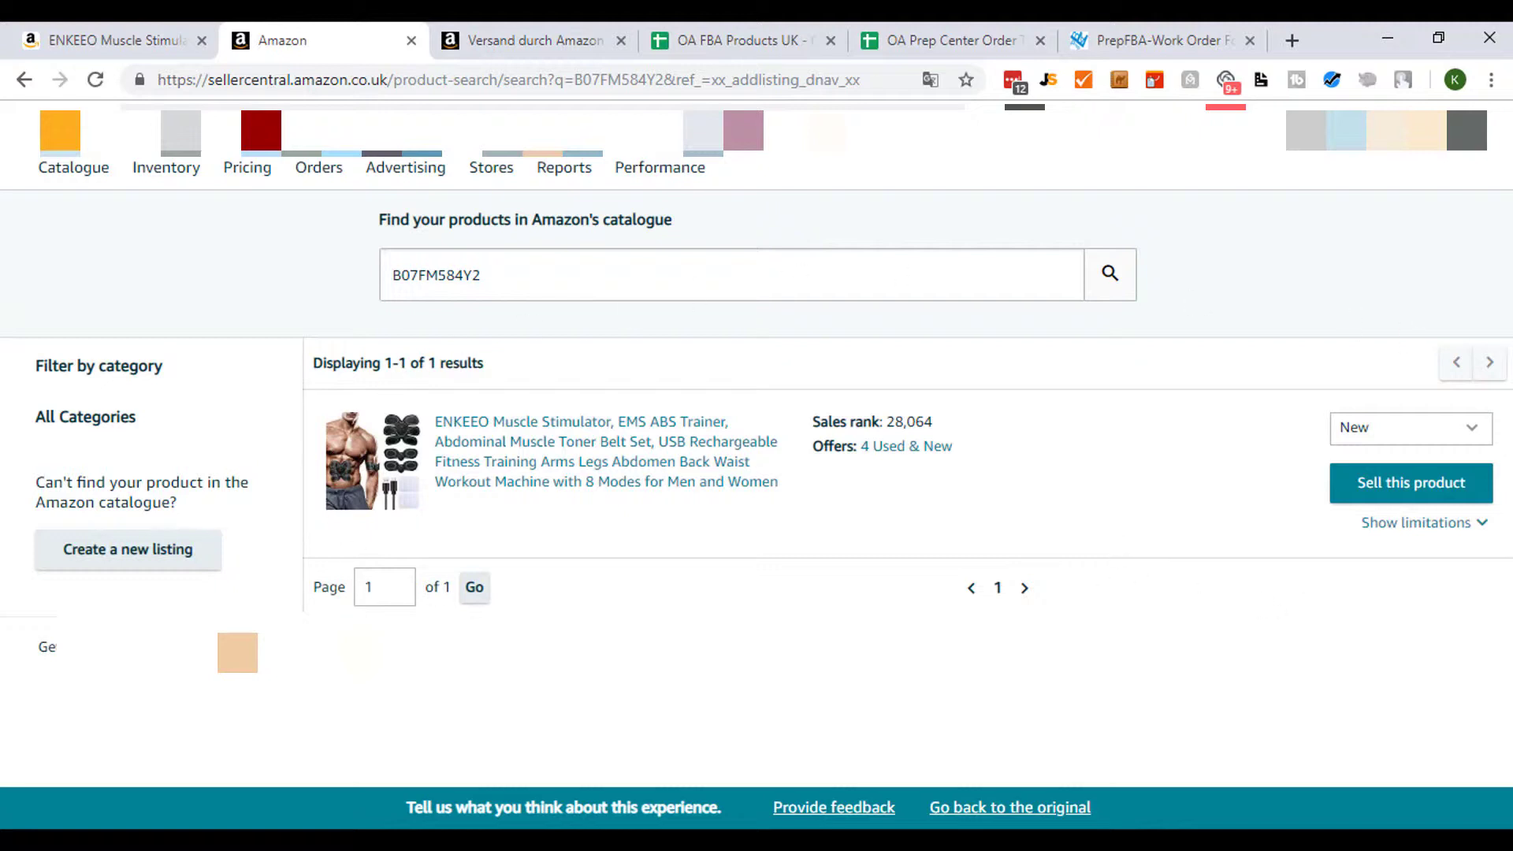
- Start selling the ENKEEO product as a new offer and set its quantity to 0
left_click(1378, 488)
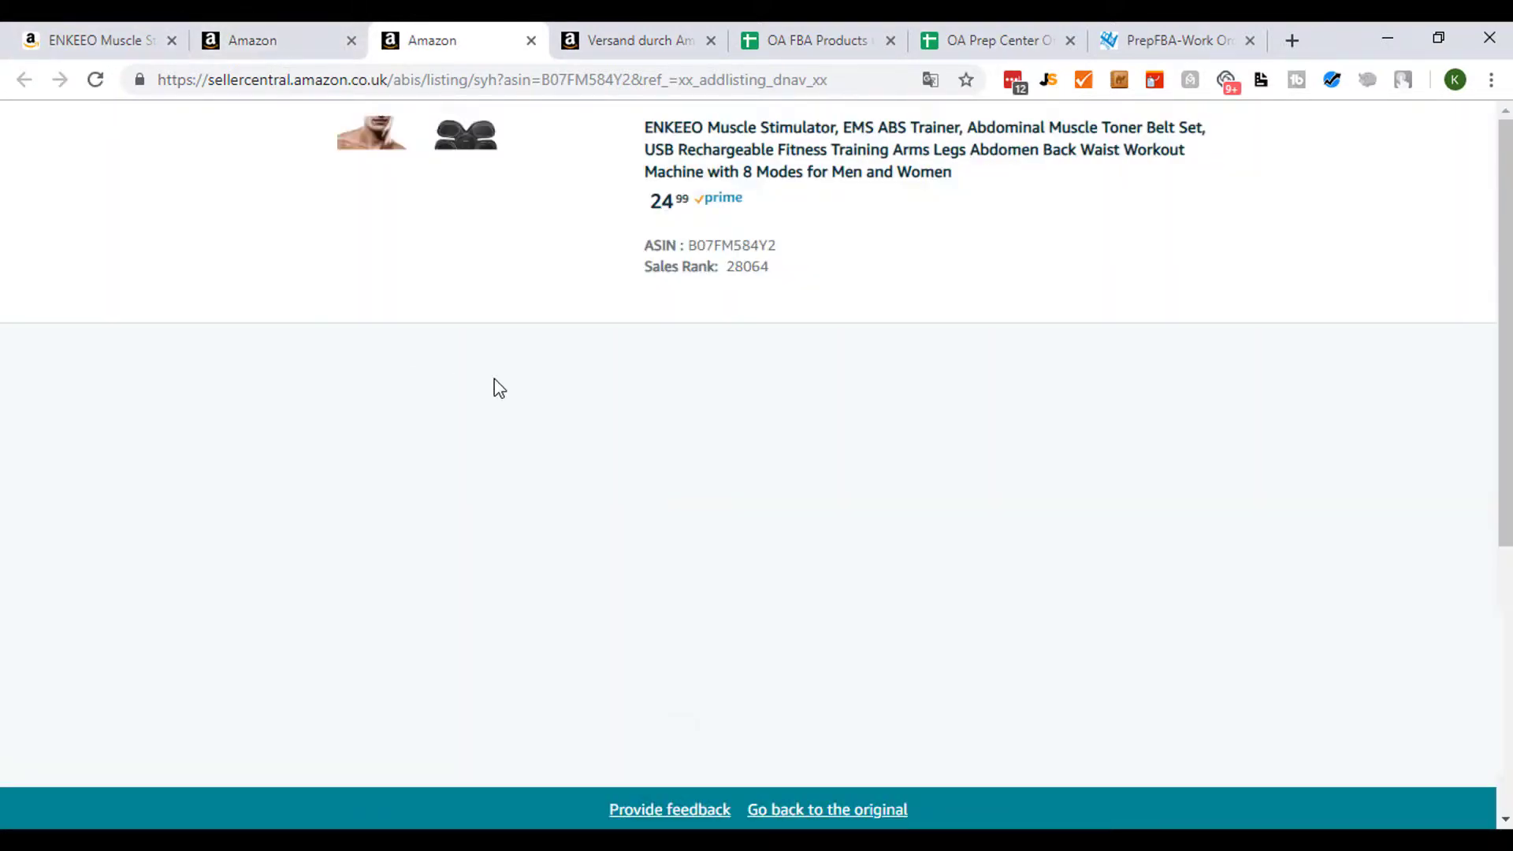
scroll(533, 389, "down", 8)
scroll(738, 543, "up", 4)
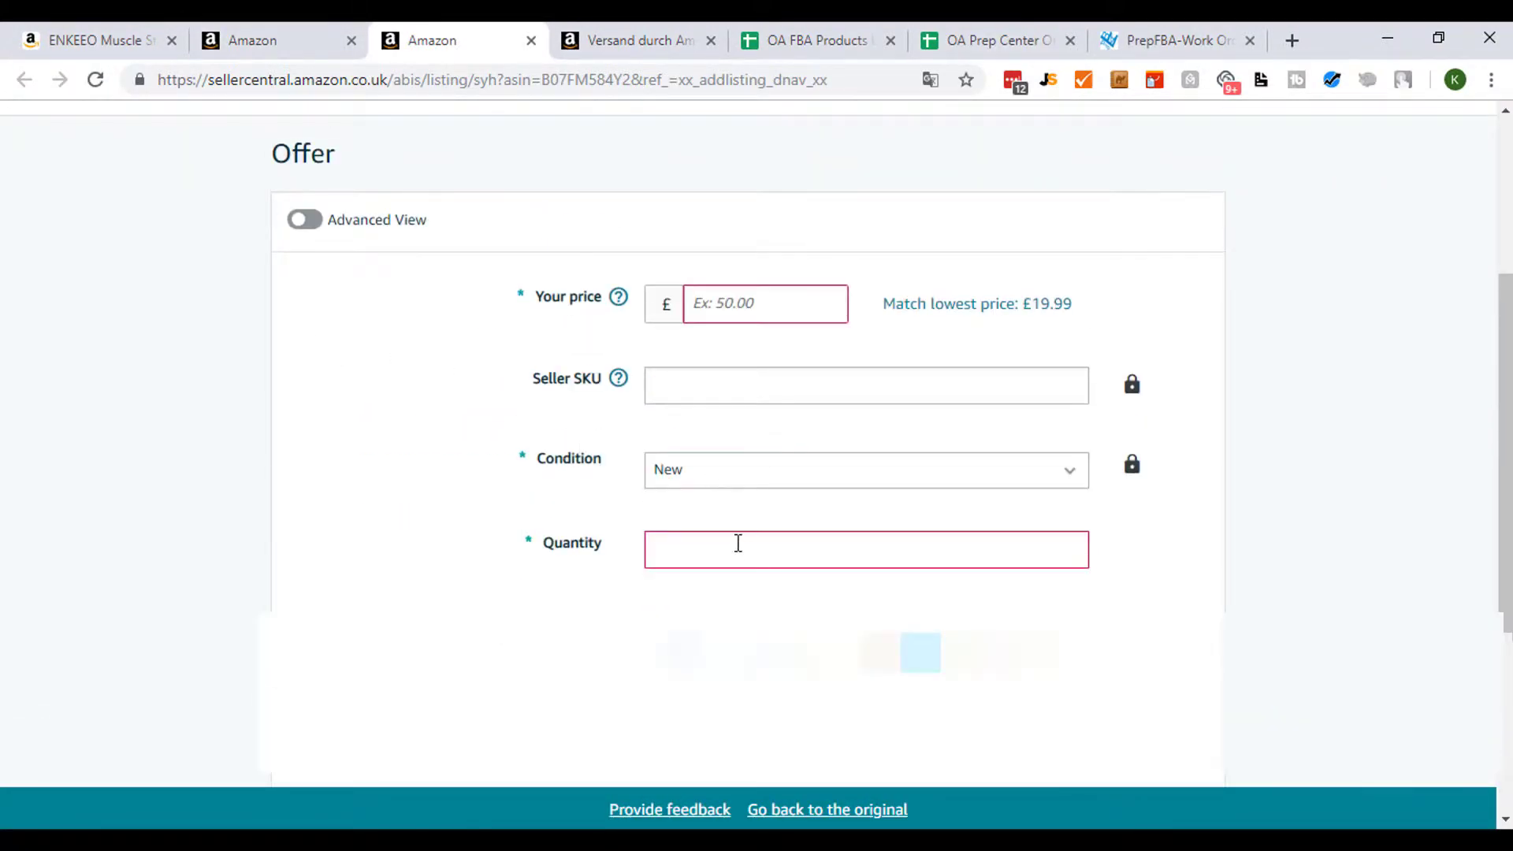
key("Tab")
type("0")
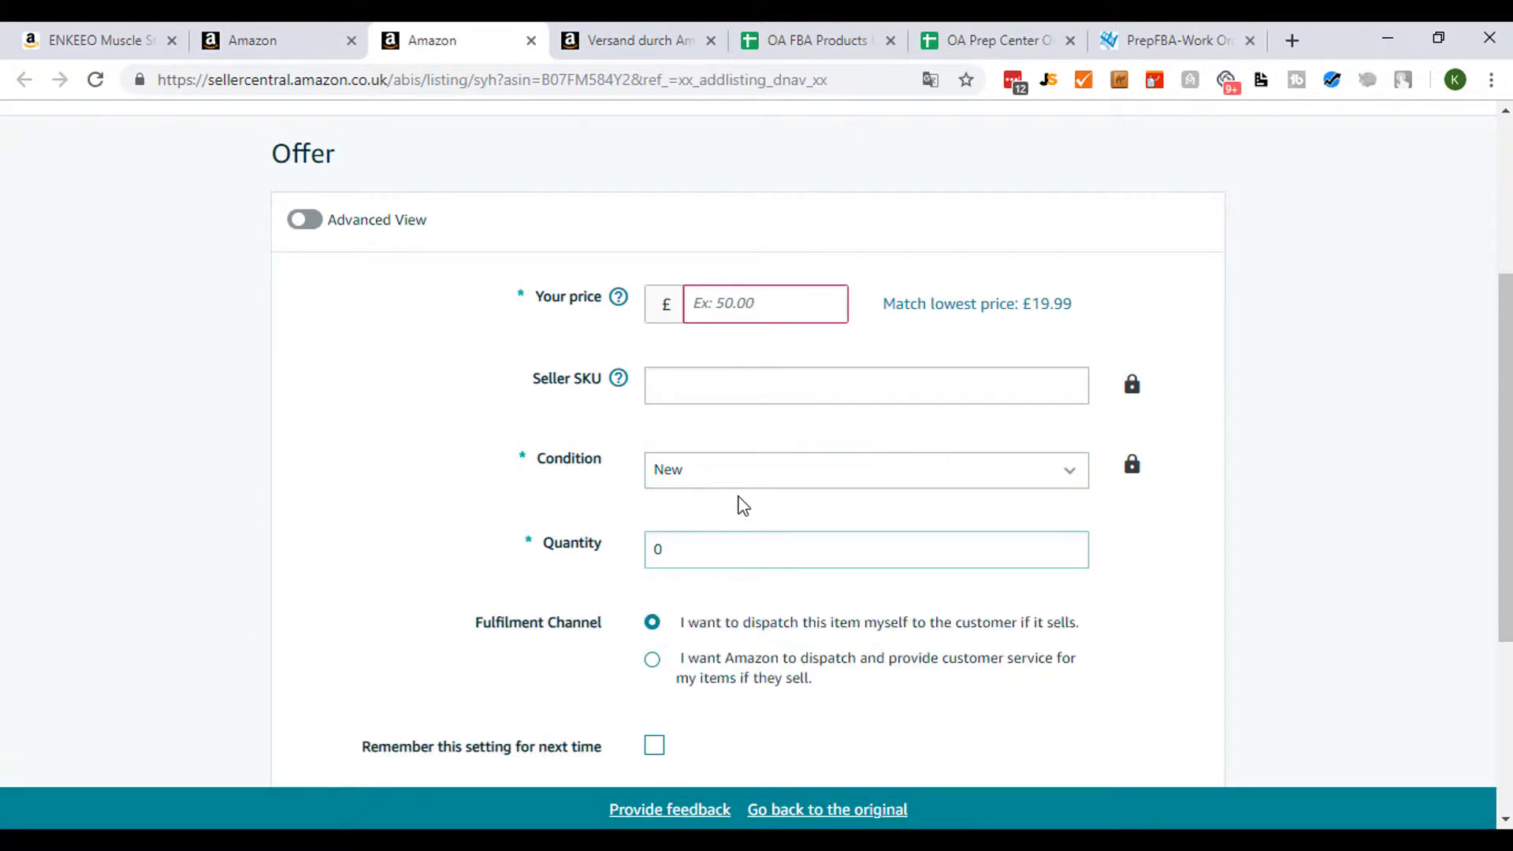
- Set the offer price to £30 and save the listing
left_click(753, 307)
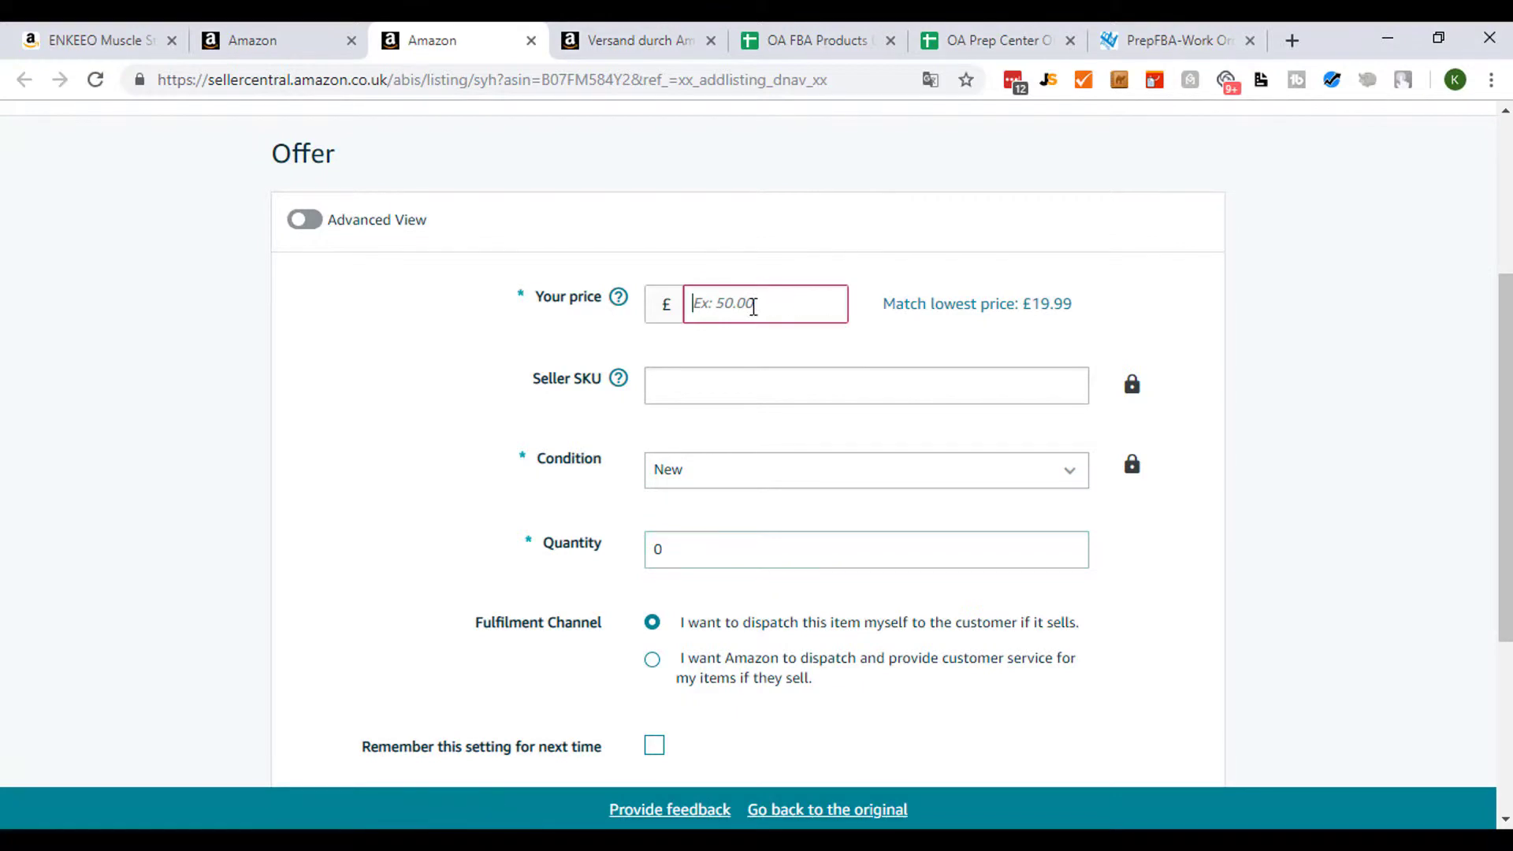
type("30")
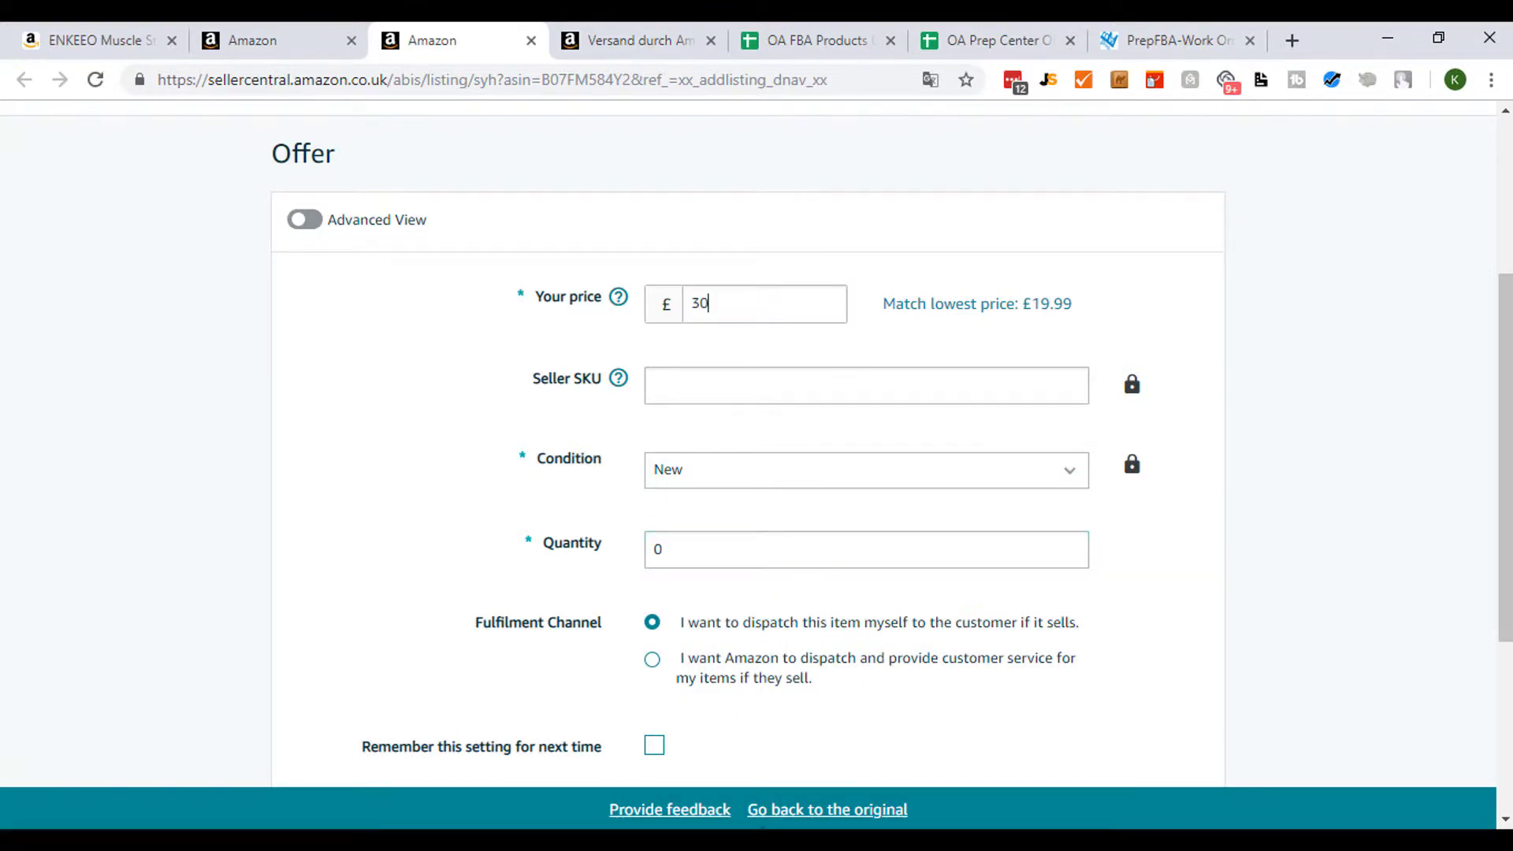
scroll(310, 516, "down", 3)
scroll(297, 475, "up", 3)
scroll(277, 463, "down", 2)
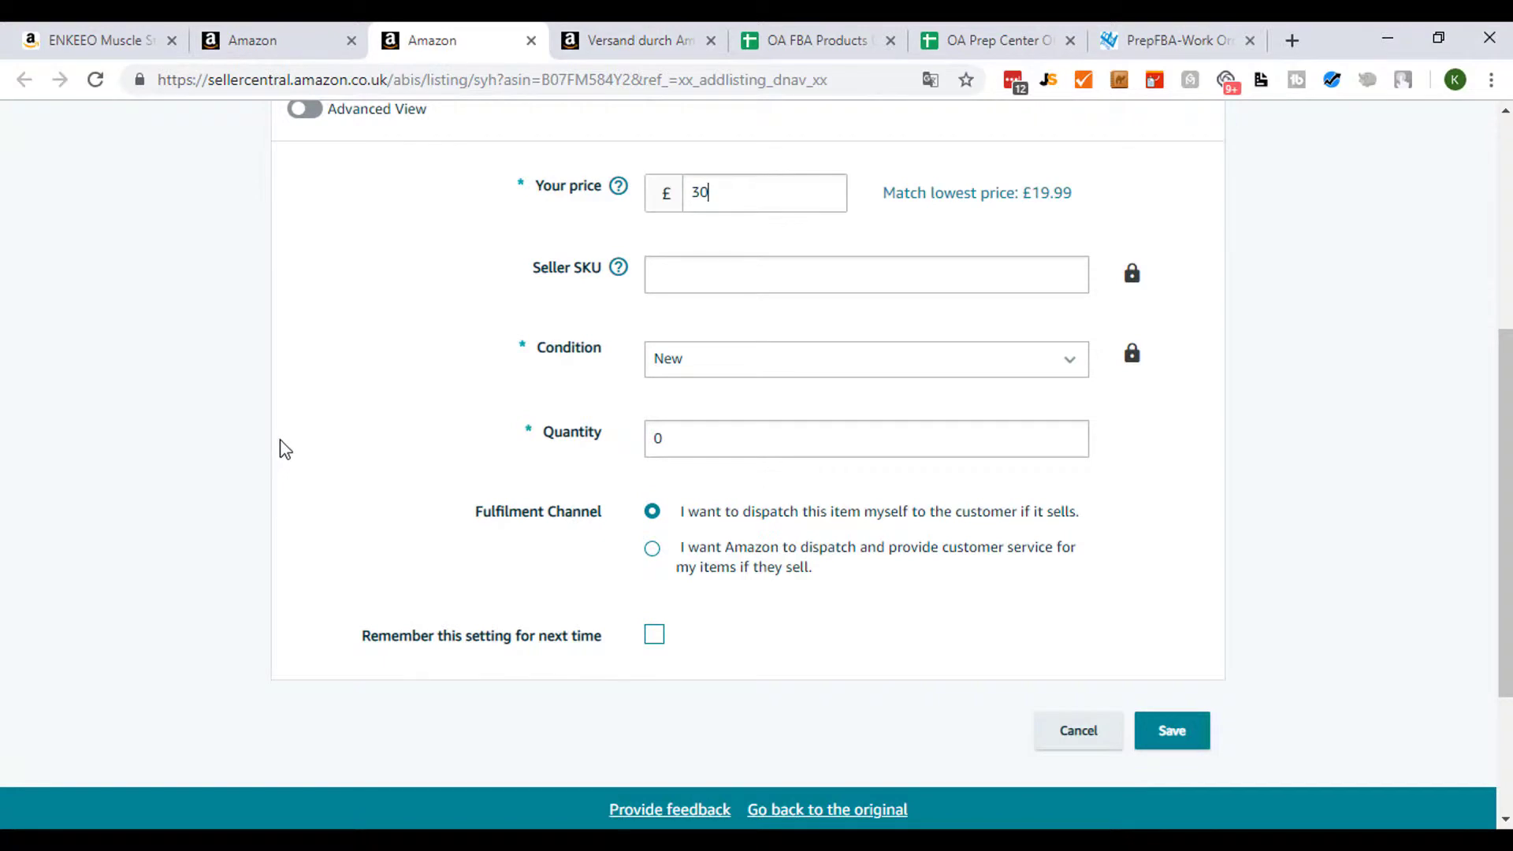
scroll(293, 453, "up", 2)
scroll(297, 455, "down", 2)
scroll(1233, 449, "down", 1)
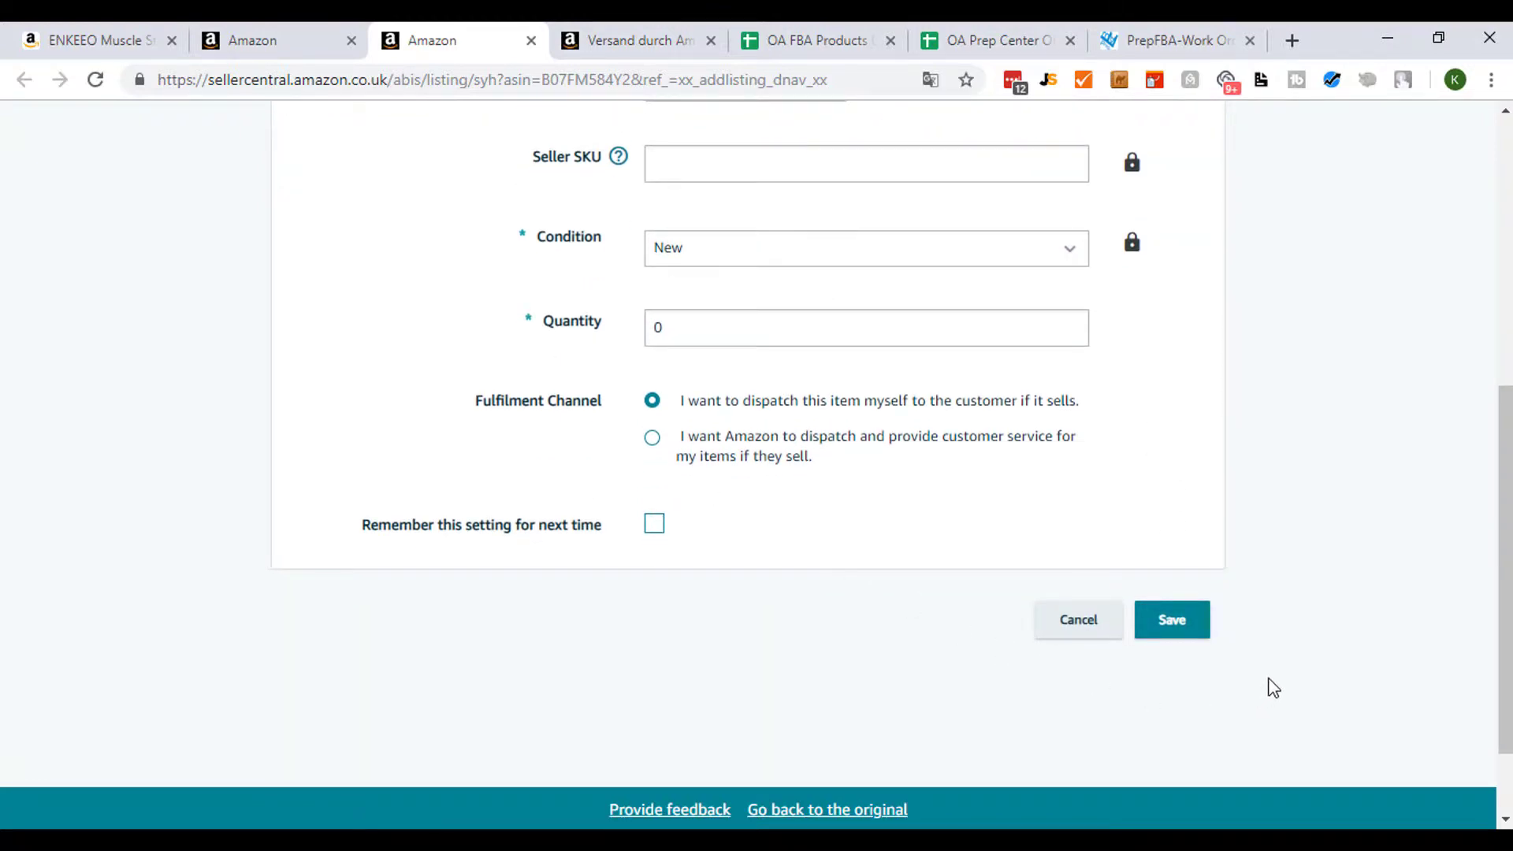
scroll(1278, 685, "up", 1)
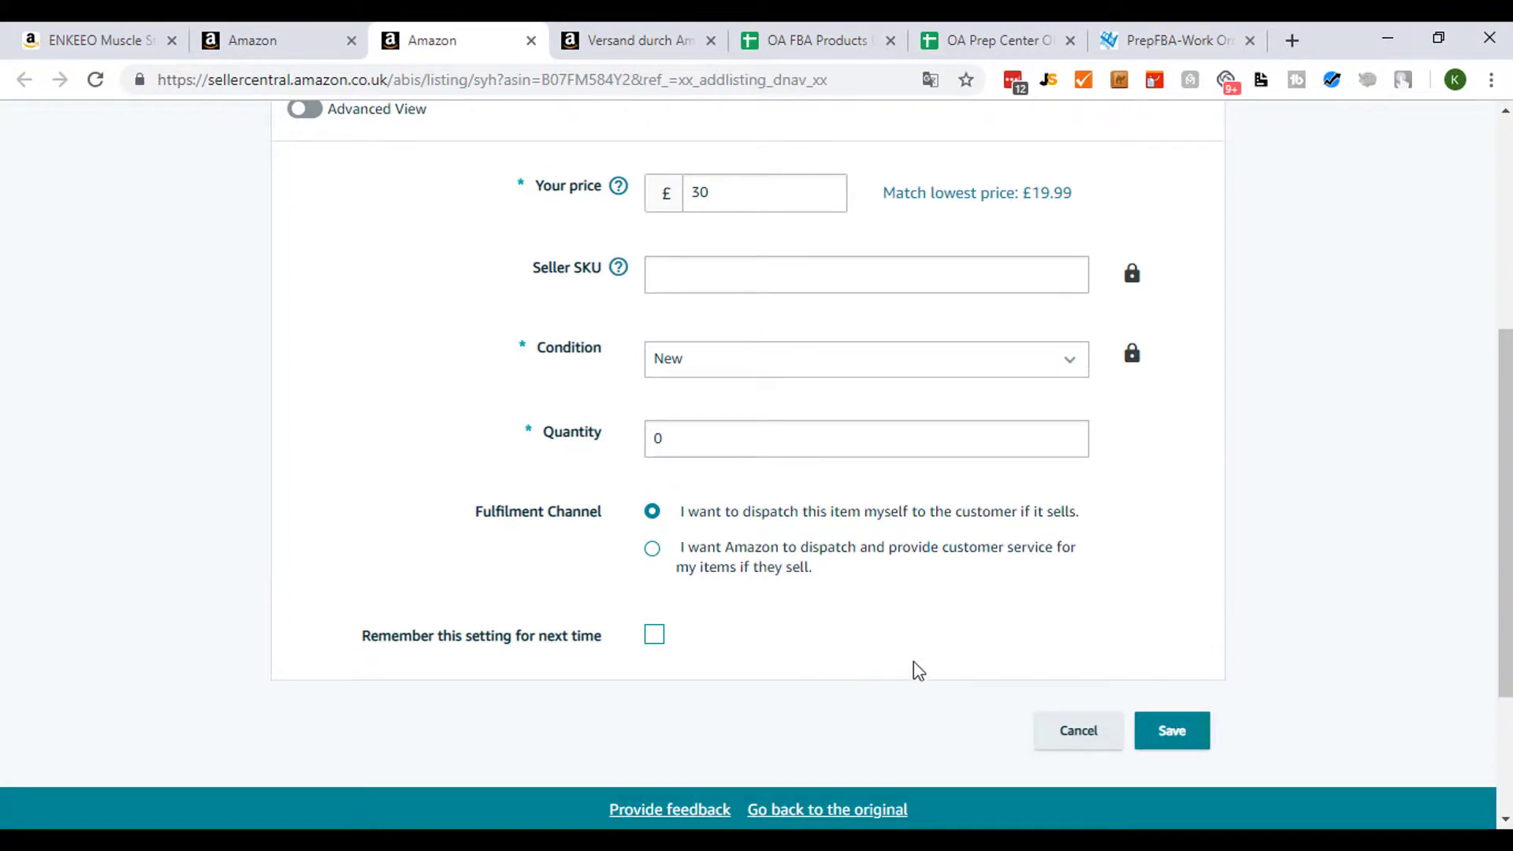
left_click(1191, 730)
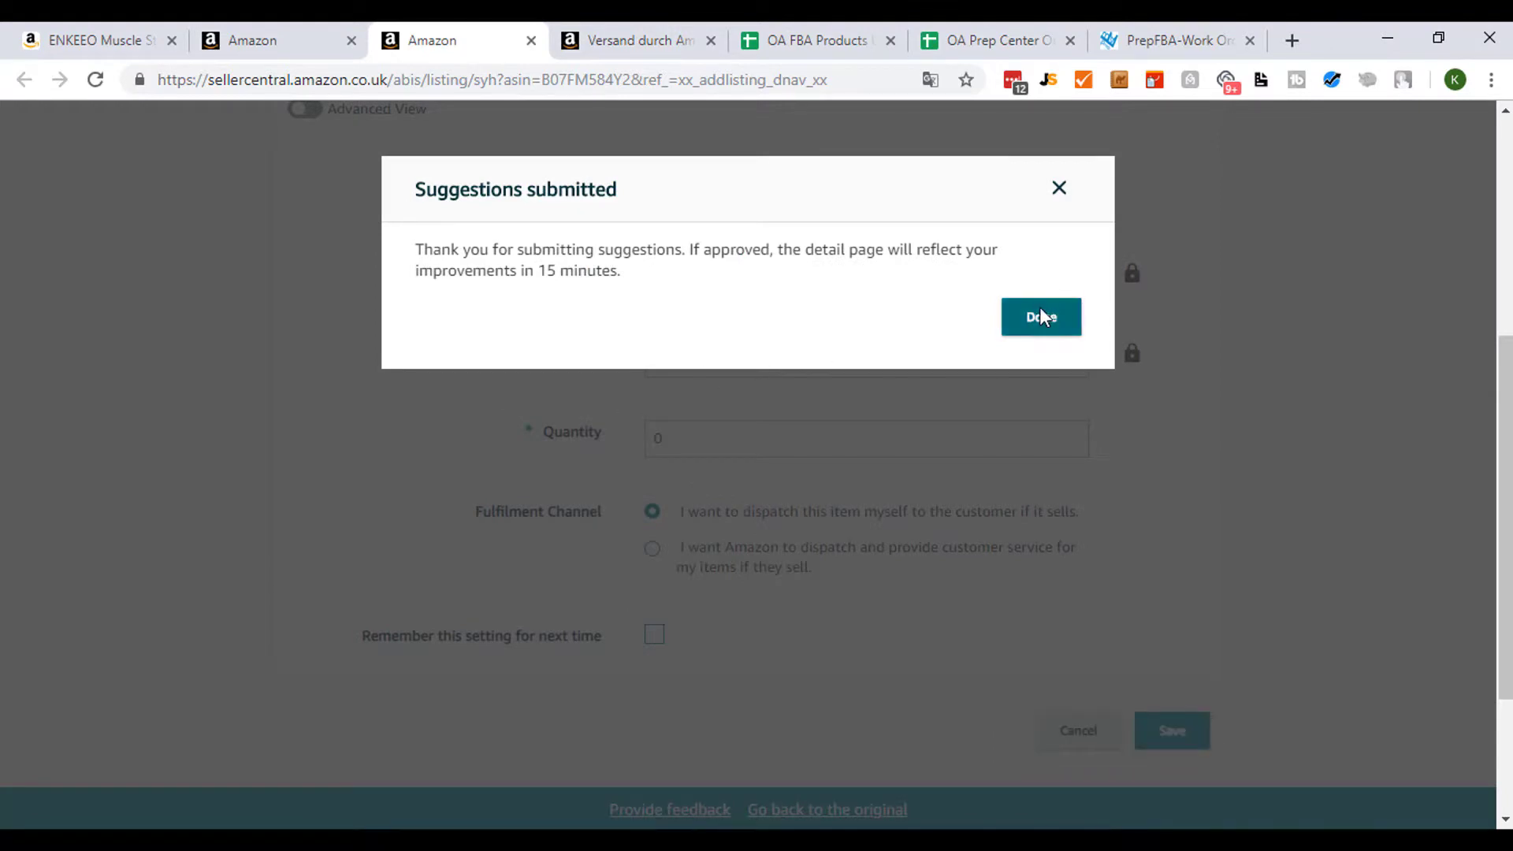
left_click(1038, 313)
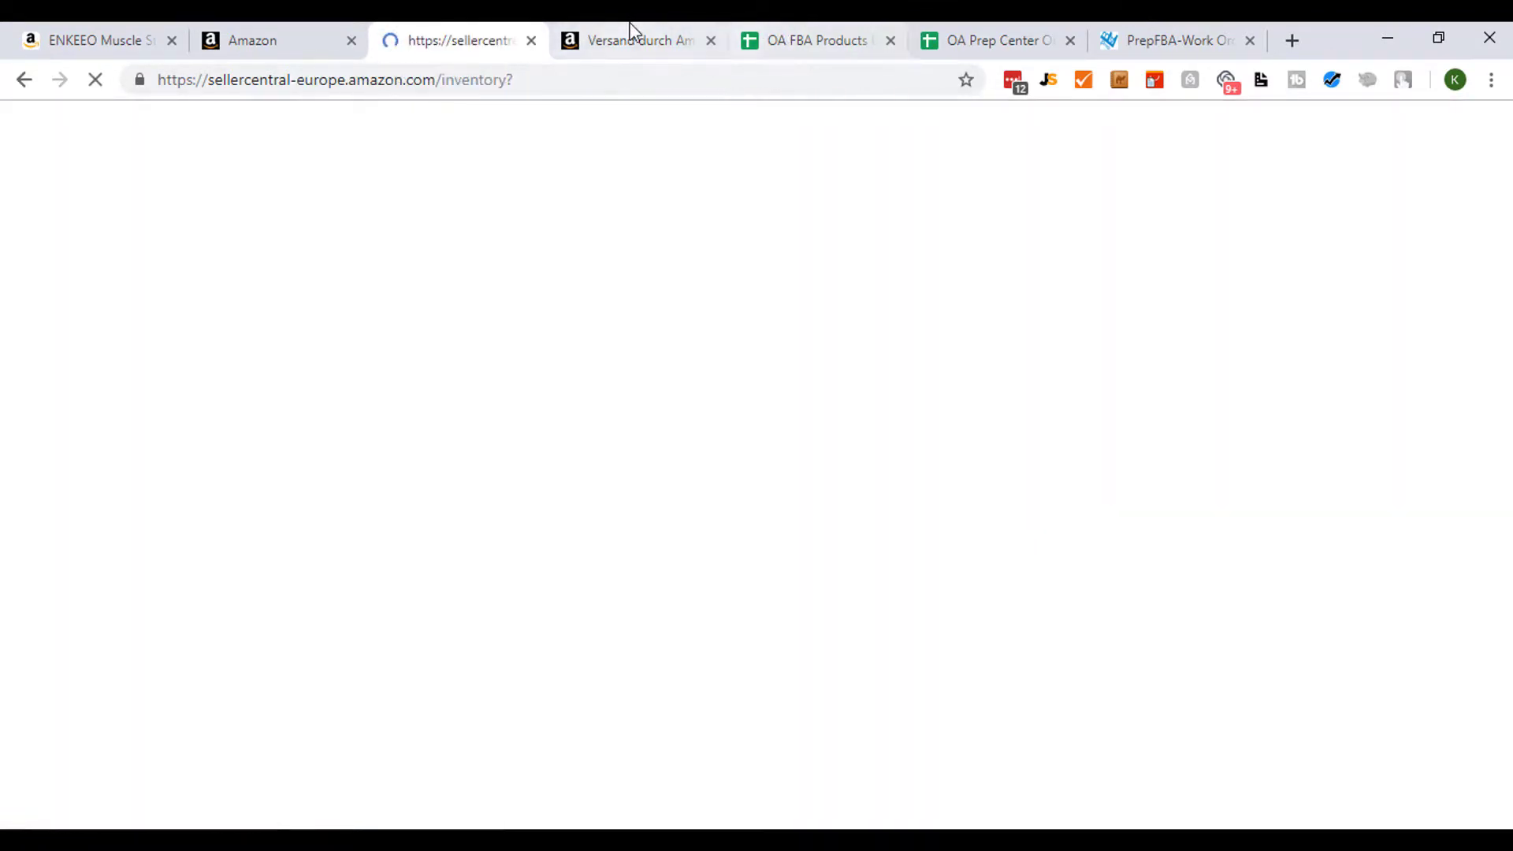
- Close the FBA Revenue Calculator tab and switch to the Manage Inventory tab
left_click(622, 33)
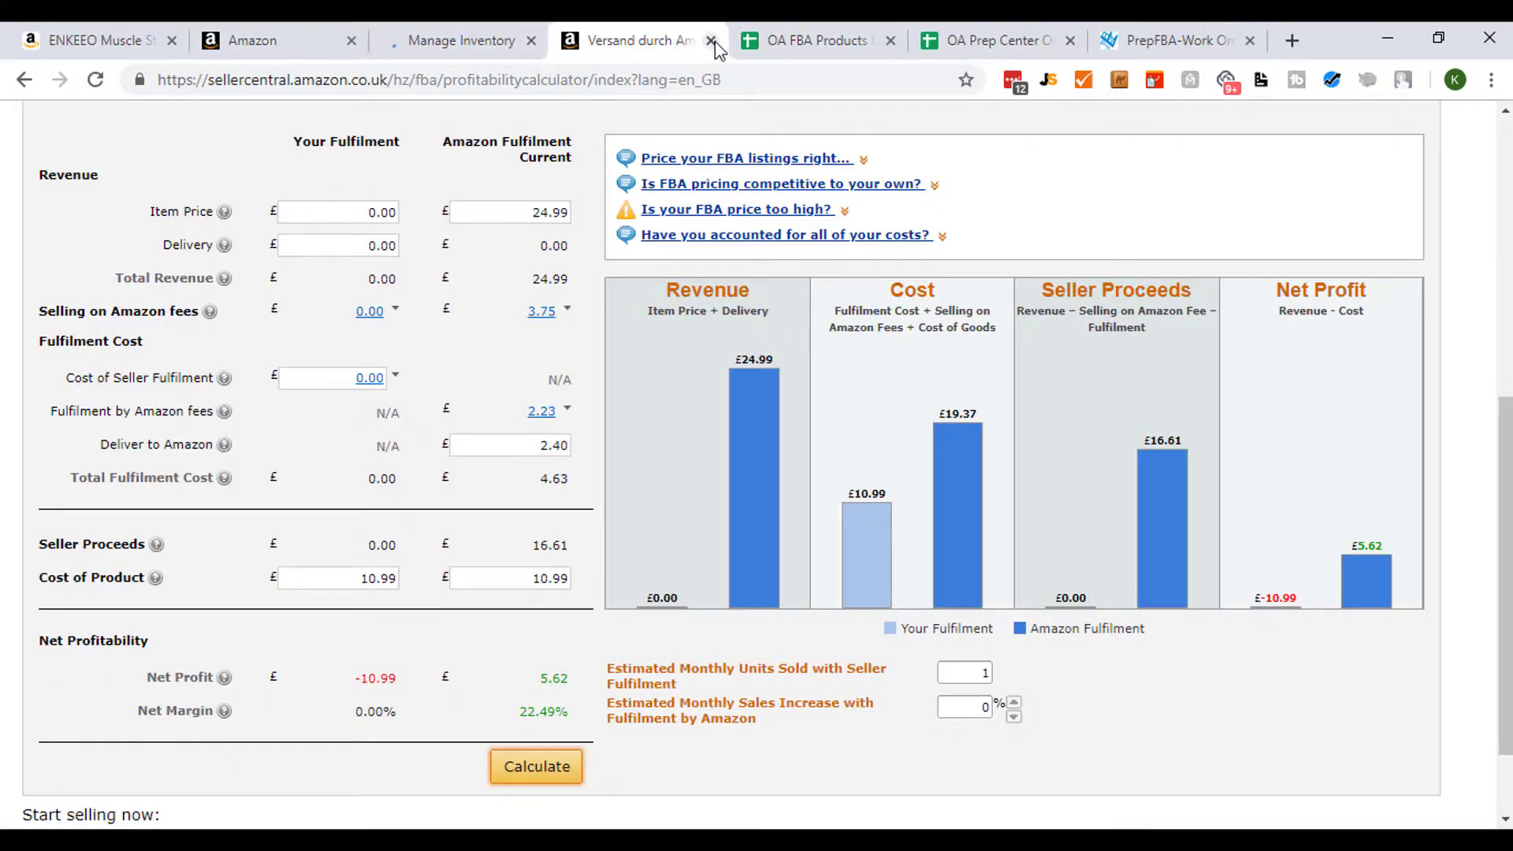
key("ctrl+w")
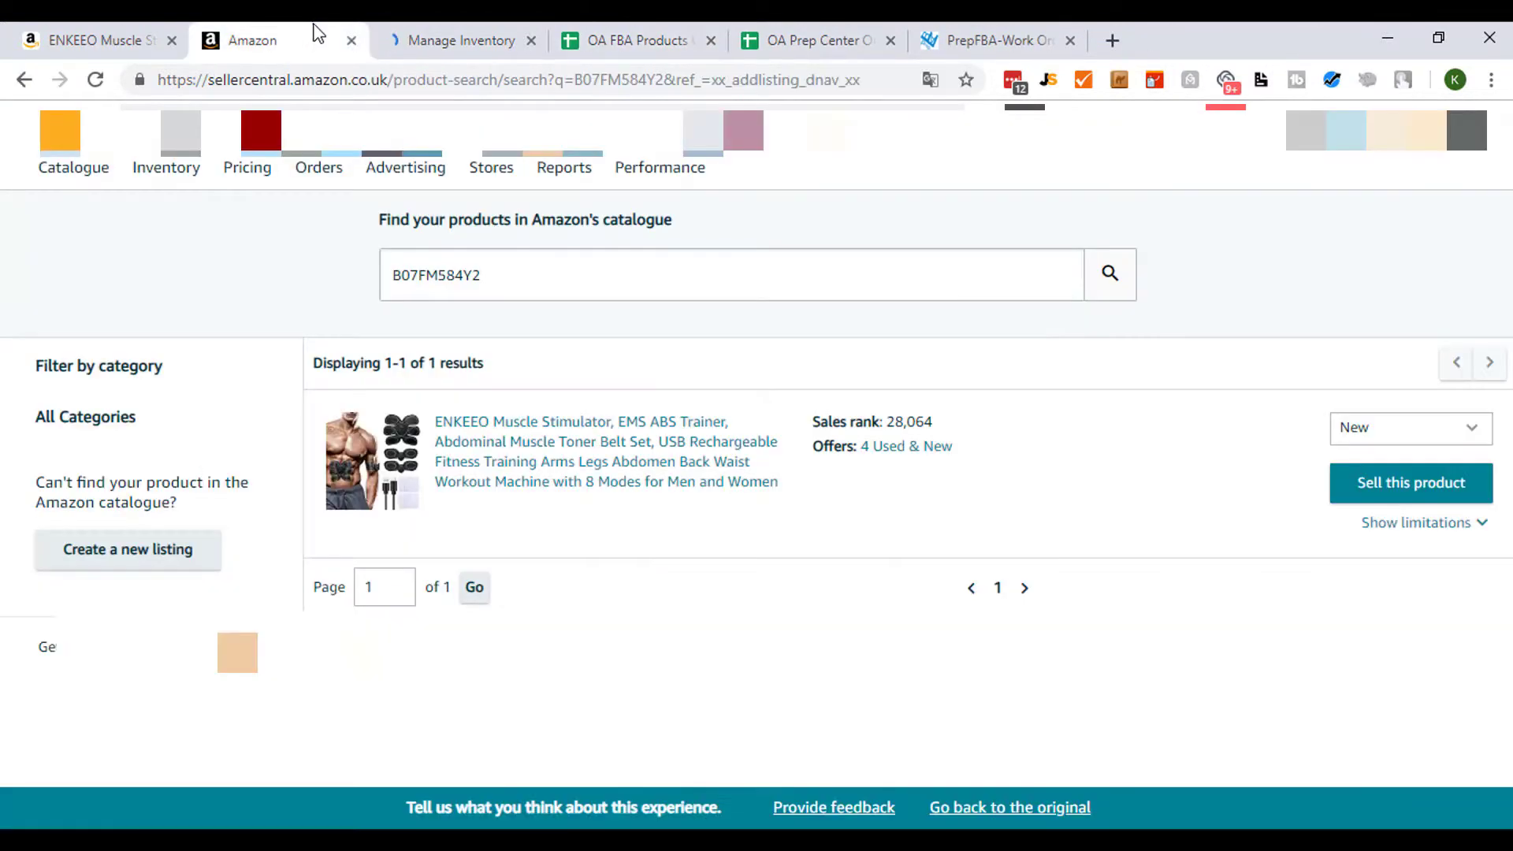
left_click(432, 31)
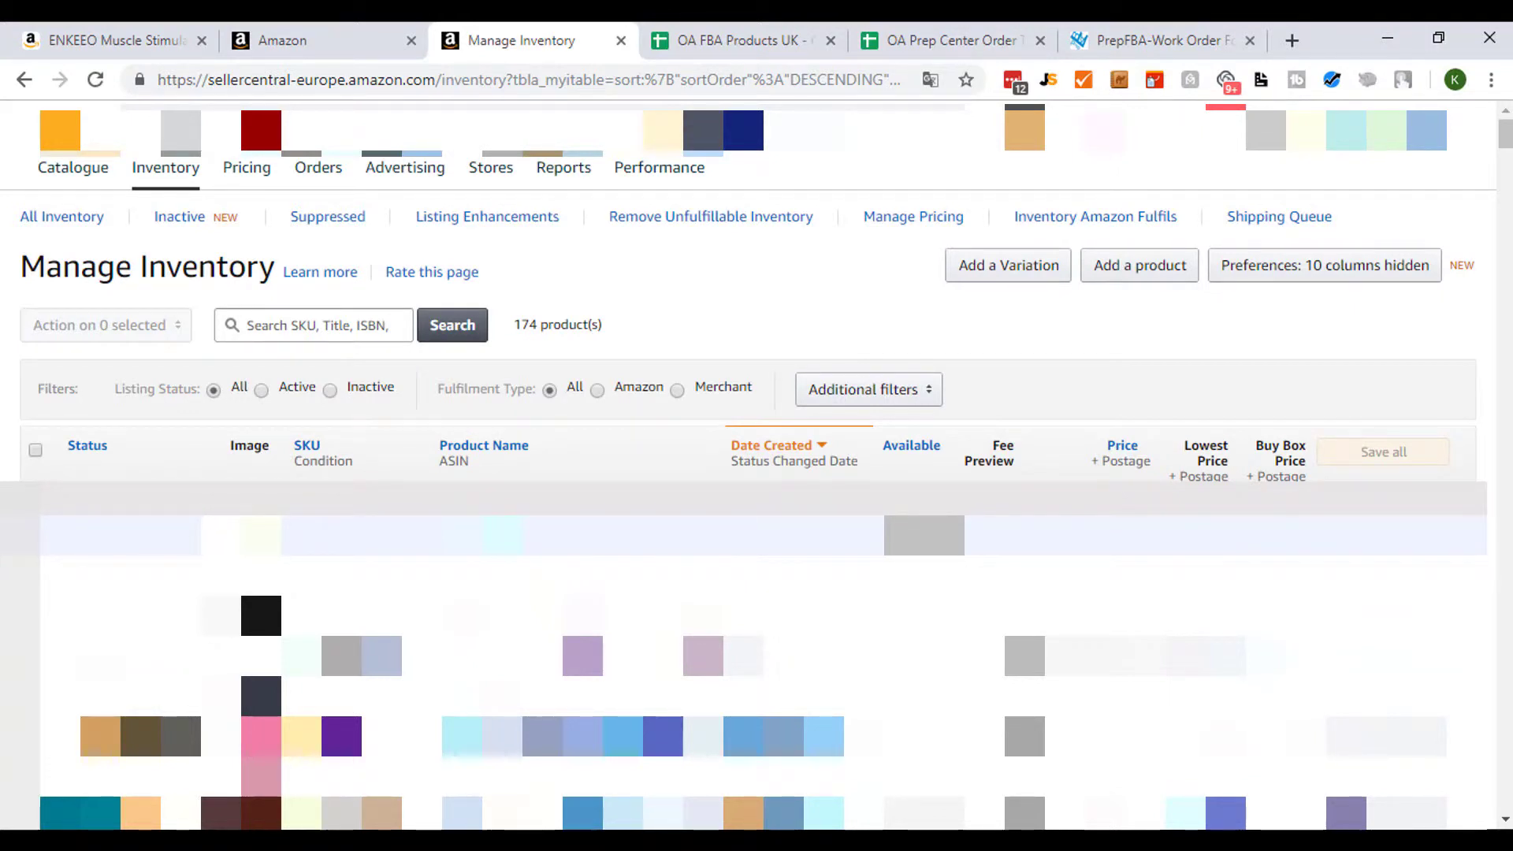
left_click(36, 515)
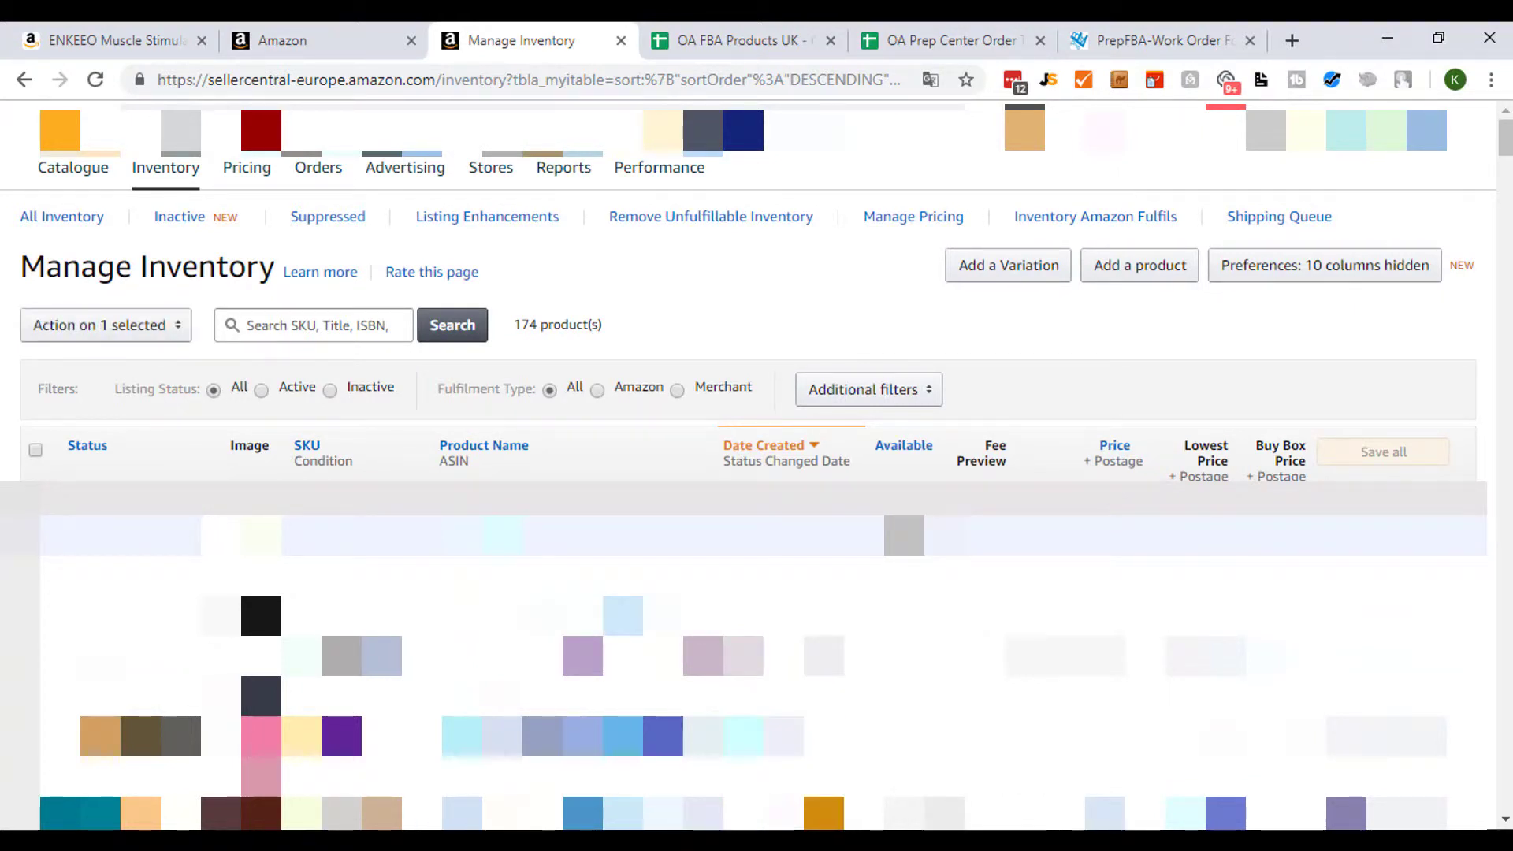
left_click(145, 328)
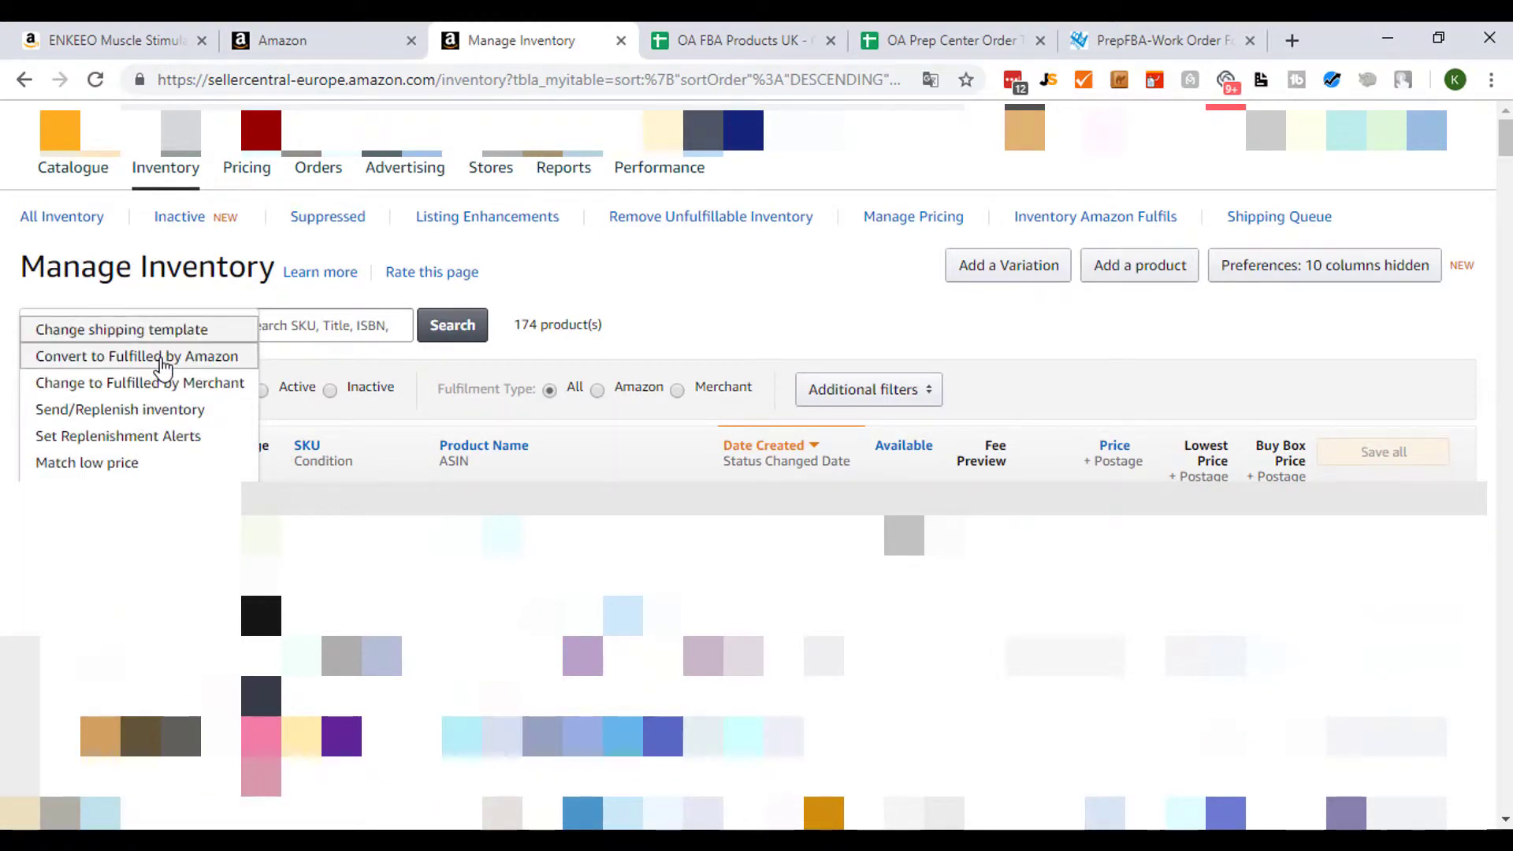
left_click(730, 324)
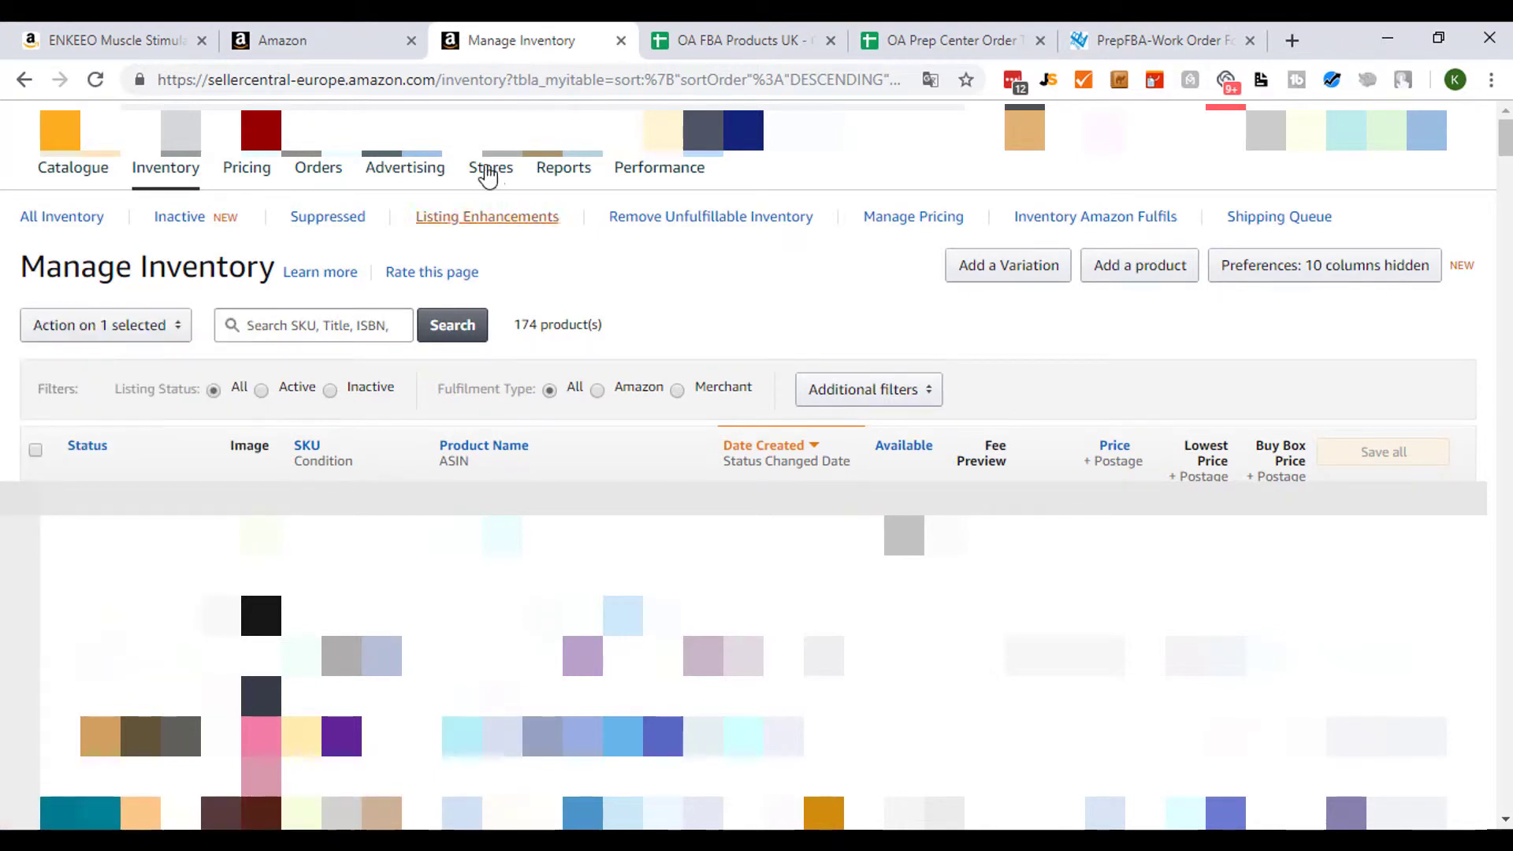
- Reload the inventory, select the new ENKEEO listing and convert it to Fulfilled by Amazon with Convert & Send Inventory
left_click(95, 80)
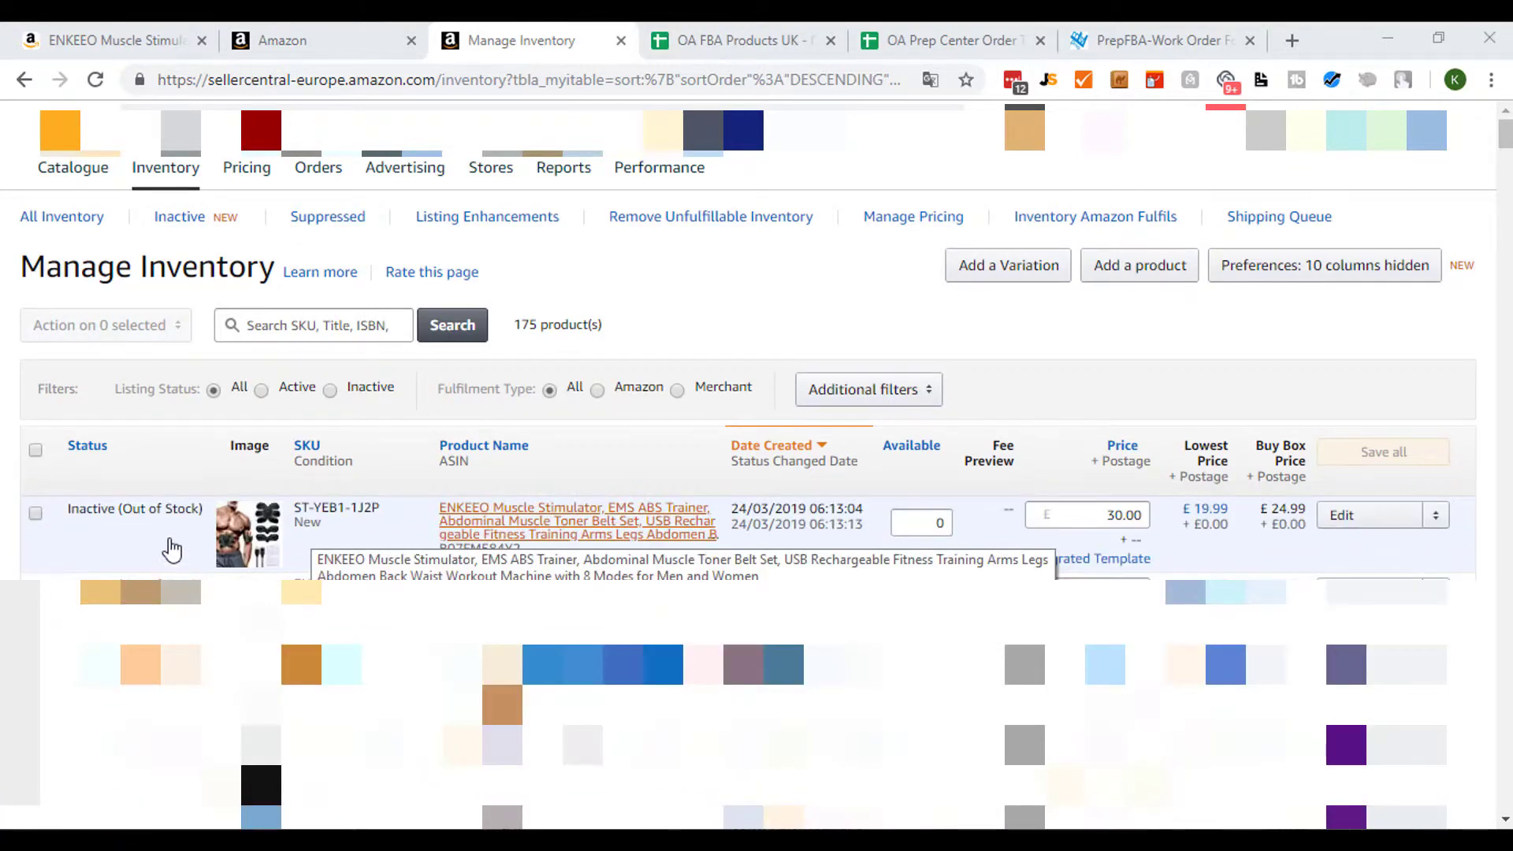
left_click(39, 519)
left_click(36, 515)
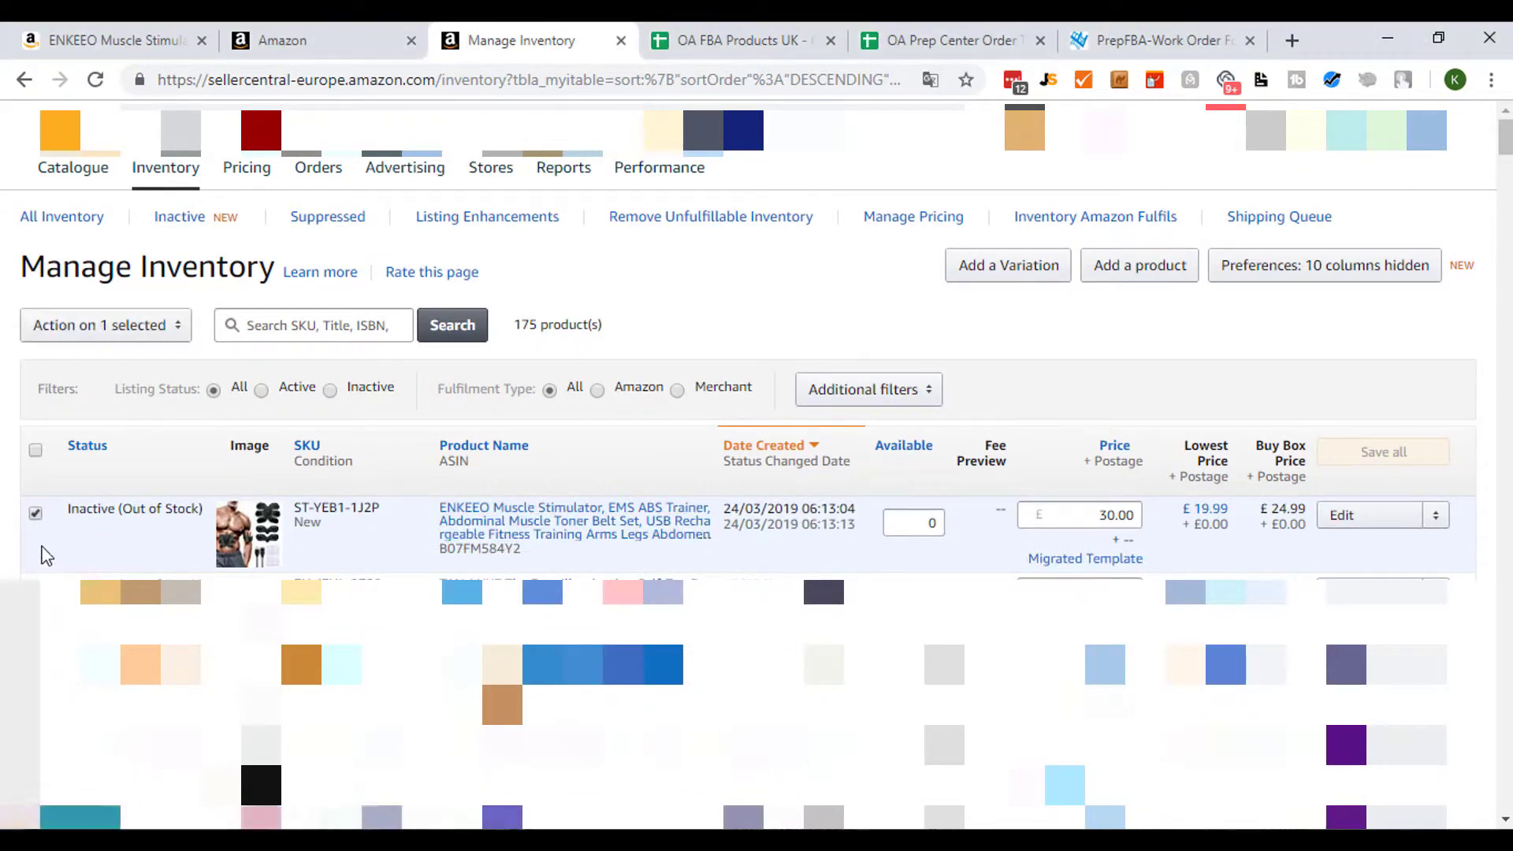
left_click(174, 330)
left_click(174, 329)
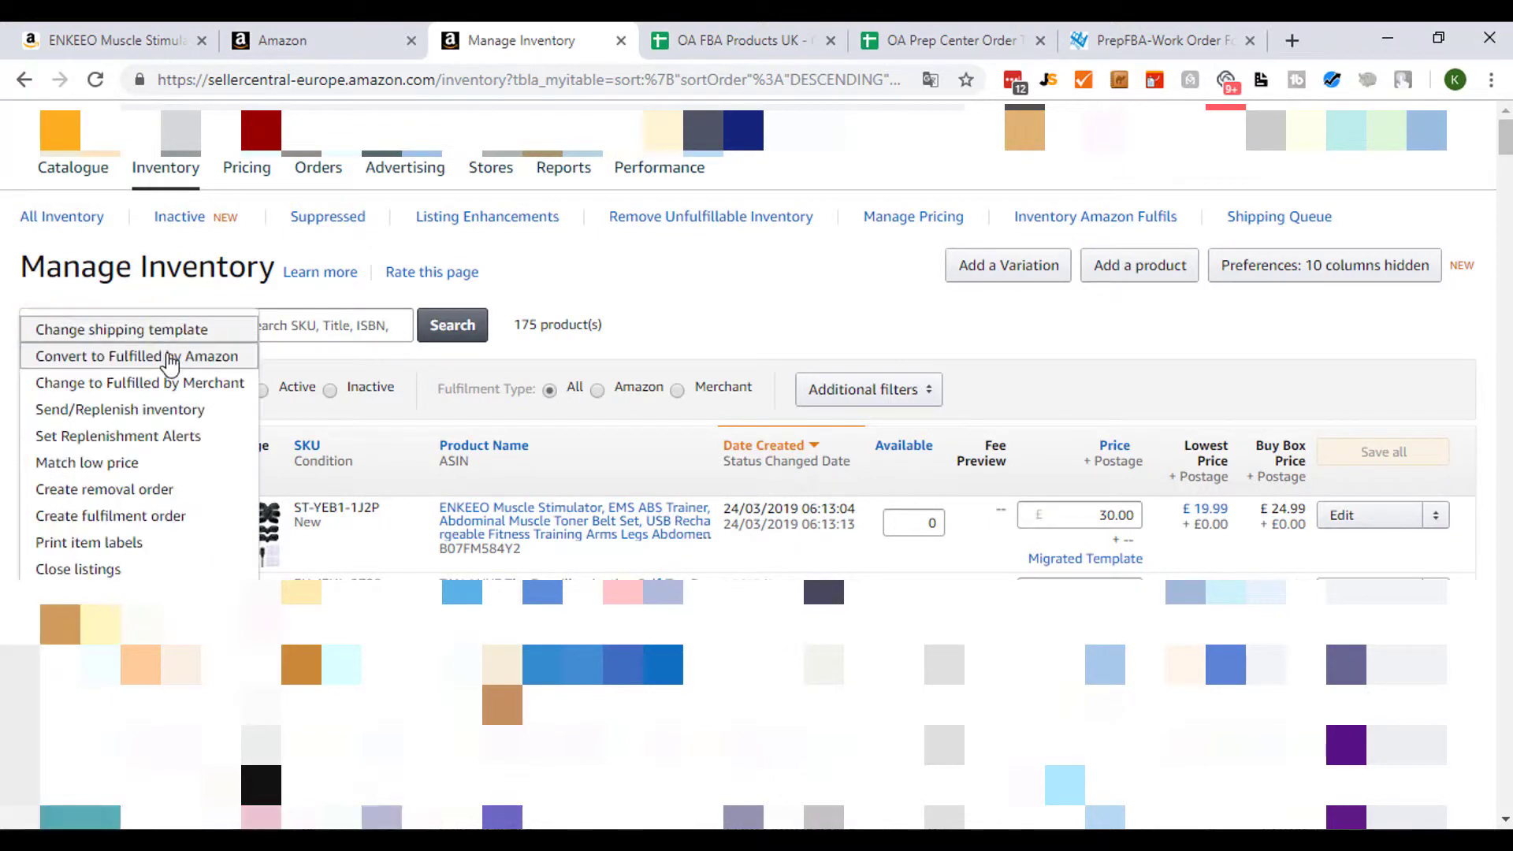
left_click(124, 358)
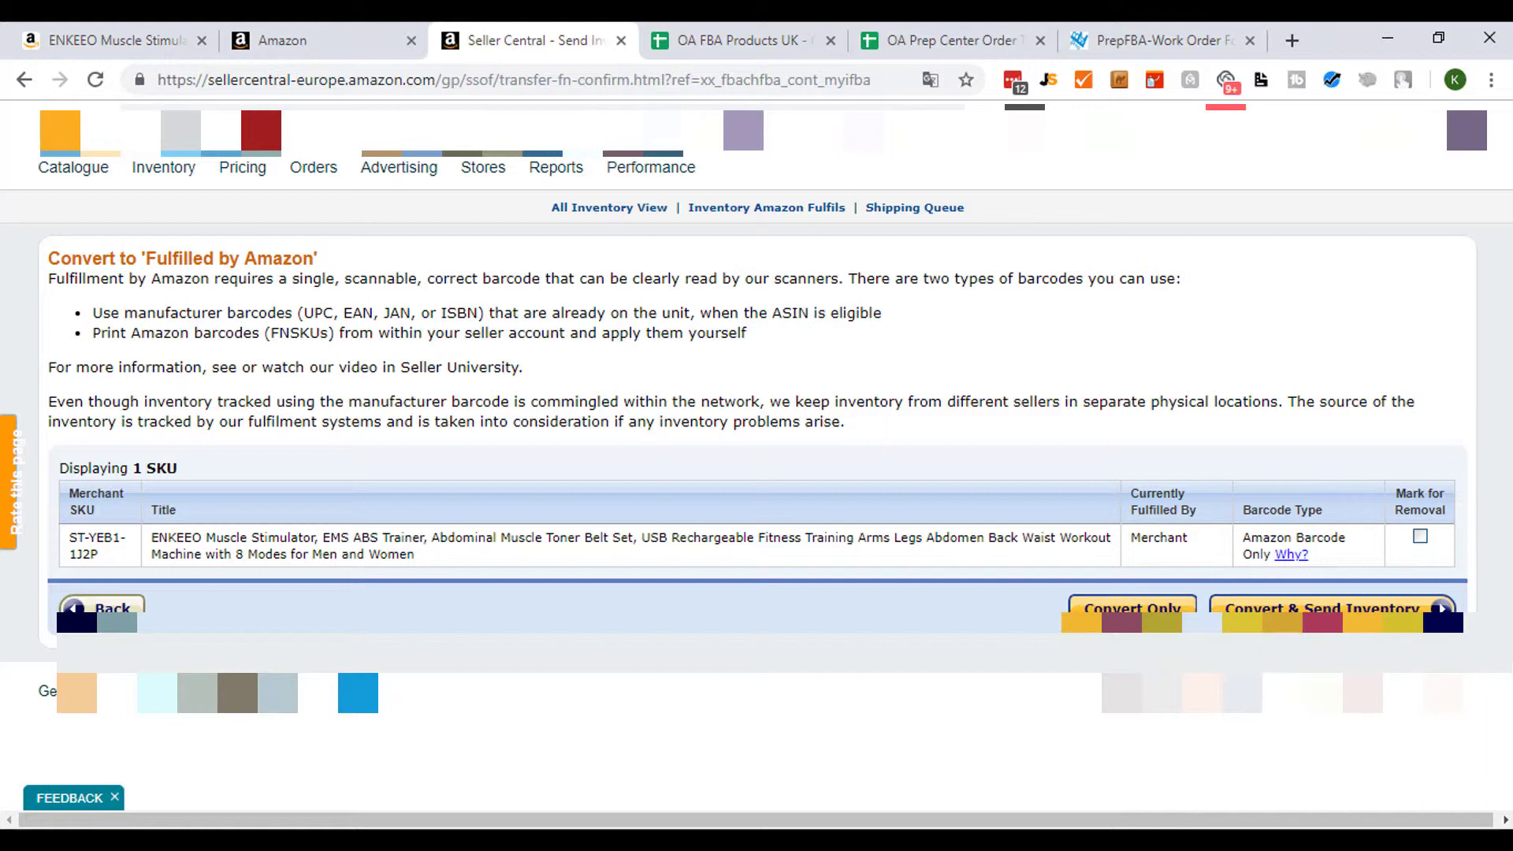
left_click(1331, 608)
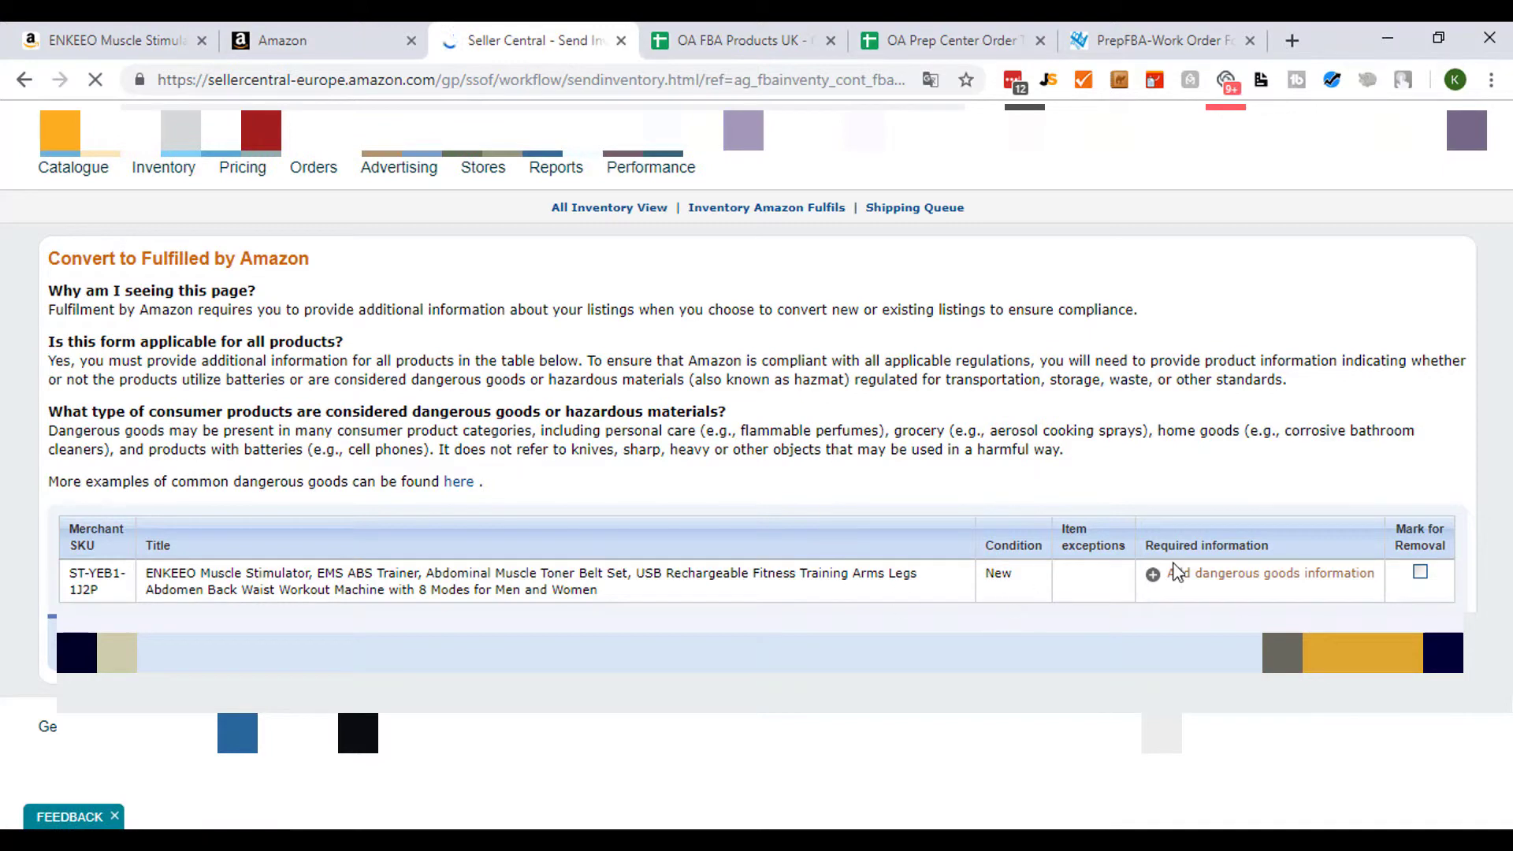
- Add the dangerous goods information, answering No for battery and product regulation, and submit it
left_click(1262, 582)
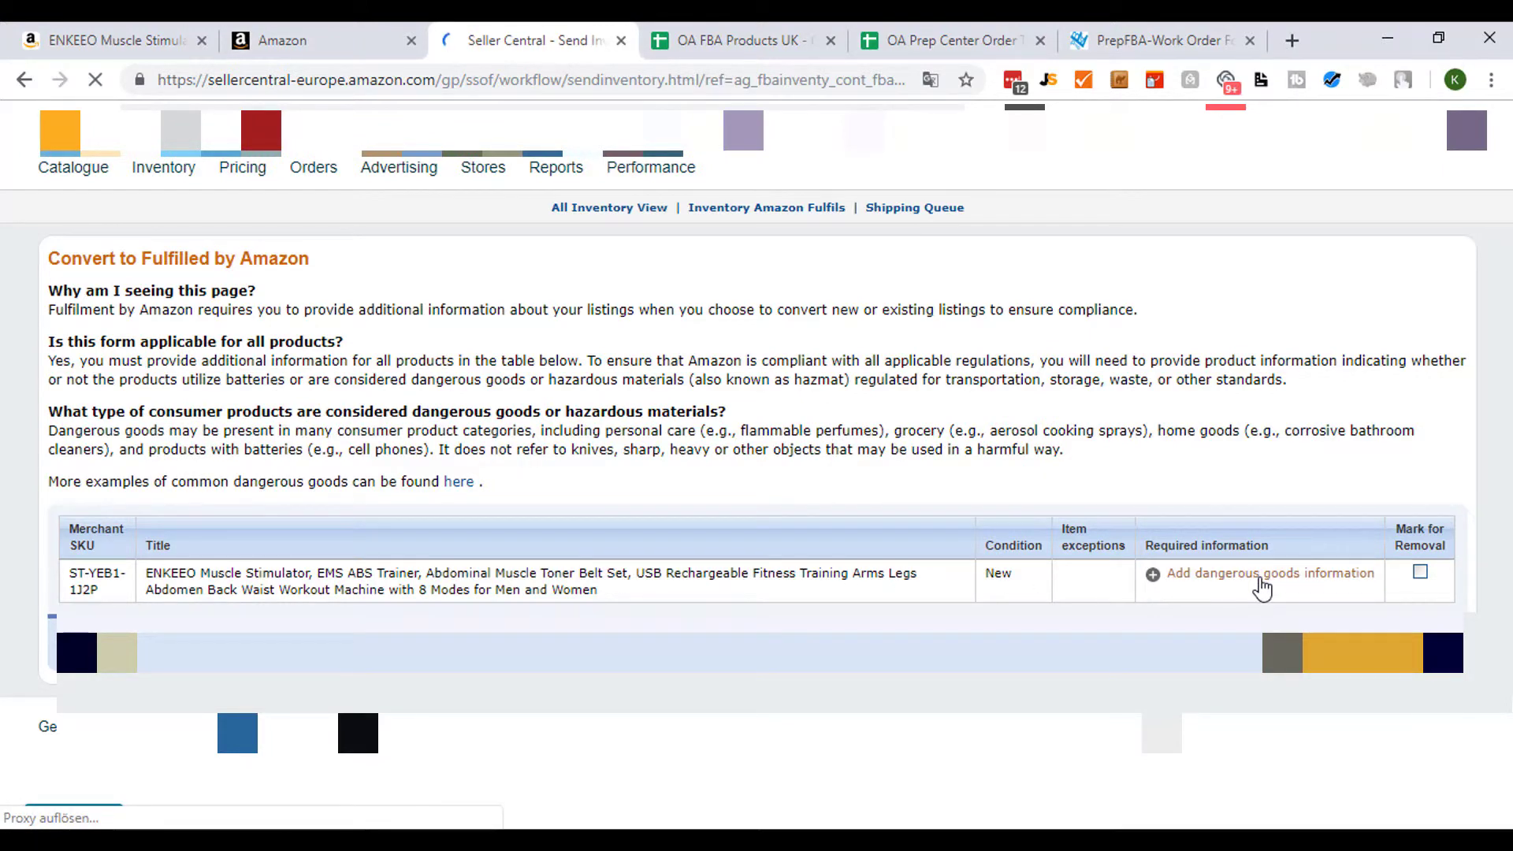
scroll(867, 482, "down", 2)
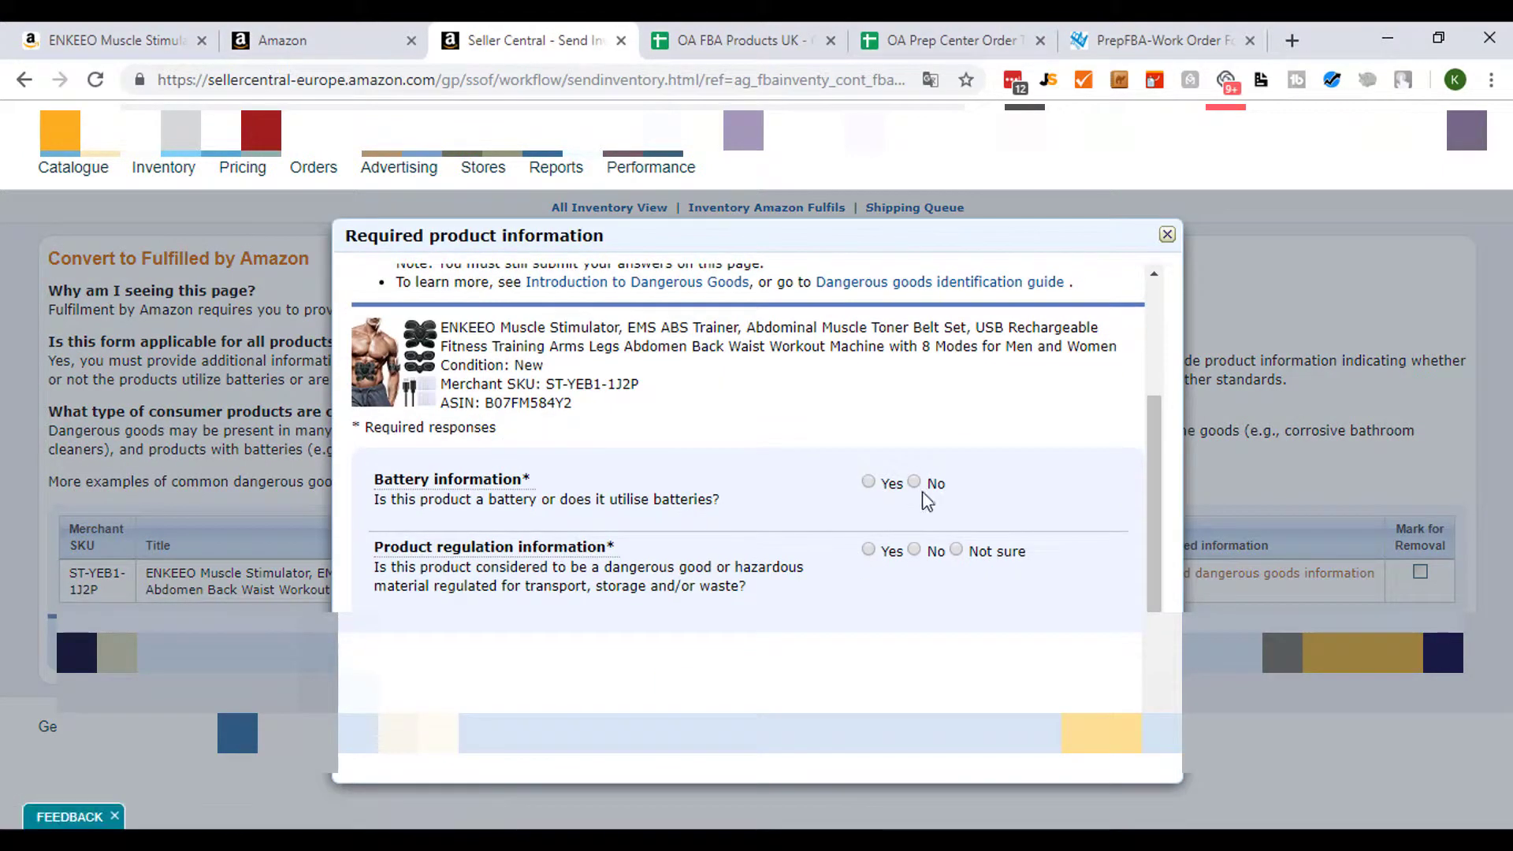
left_click(914, 481)
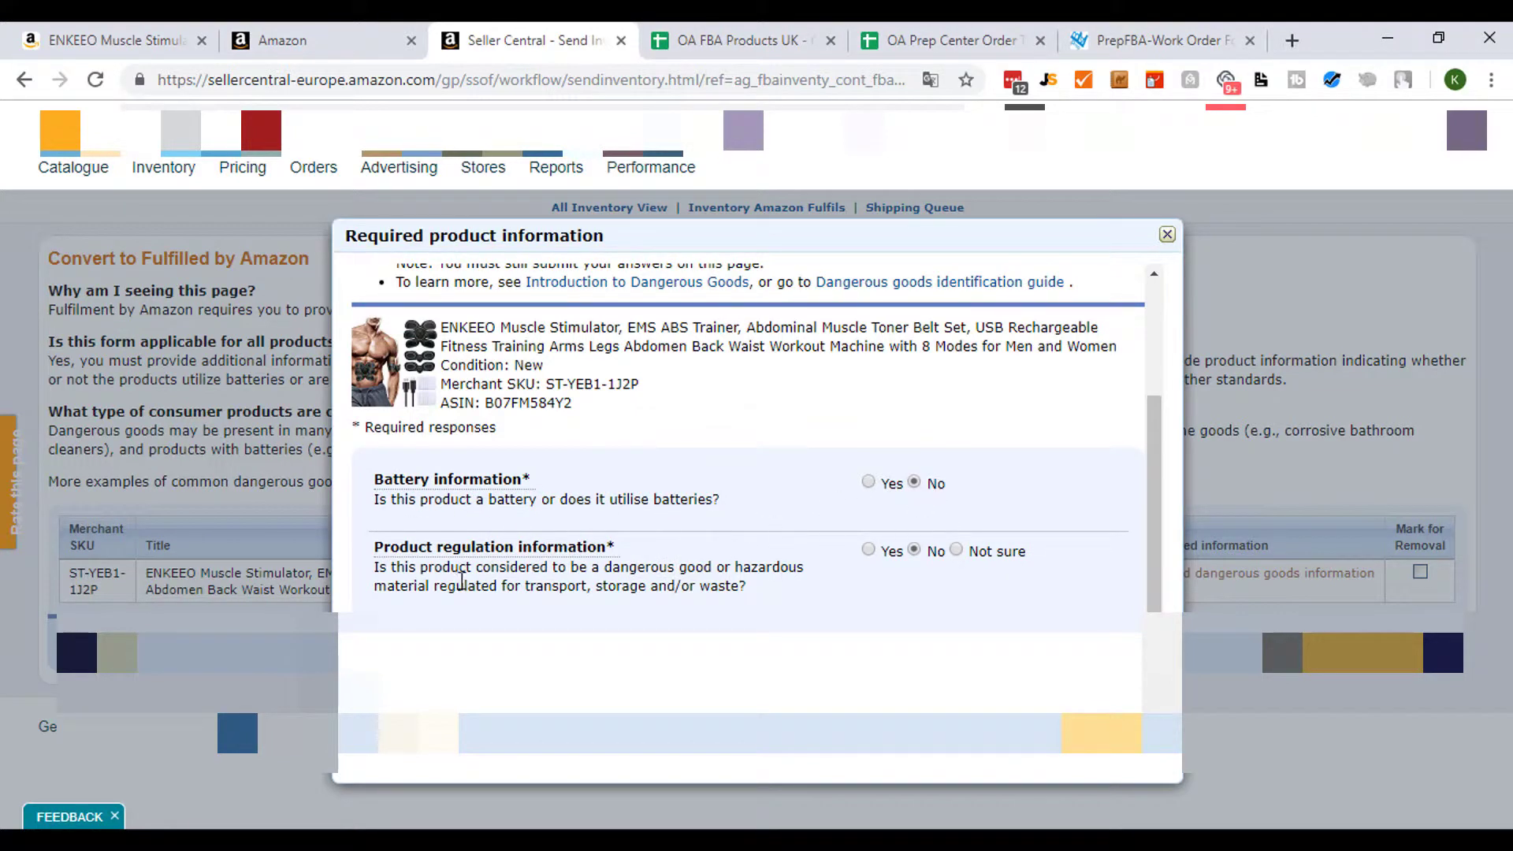
left_click(1087, 733)
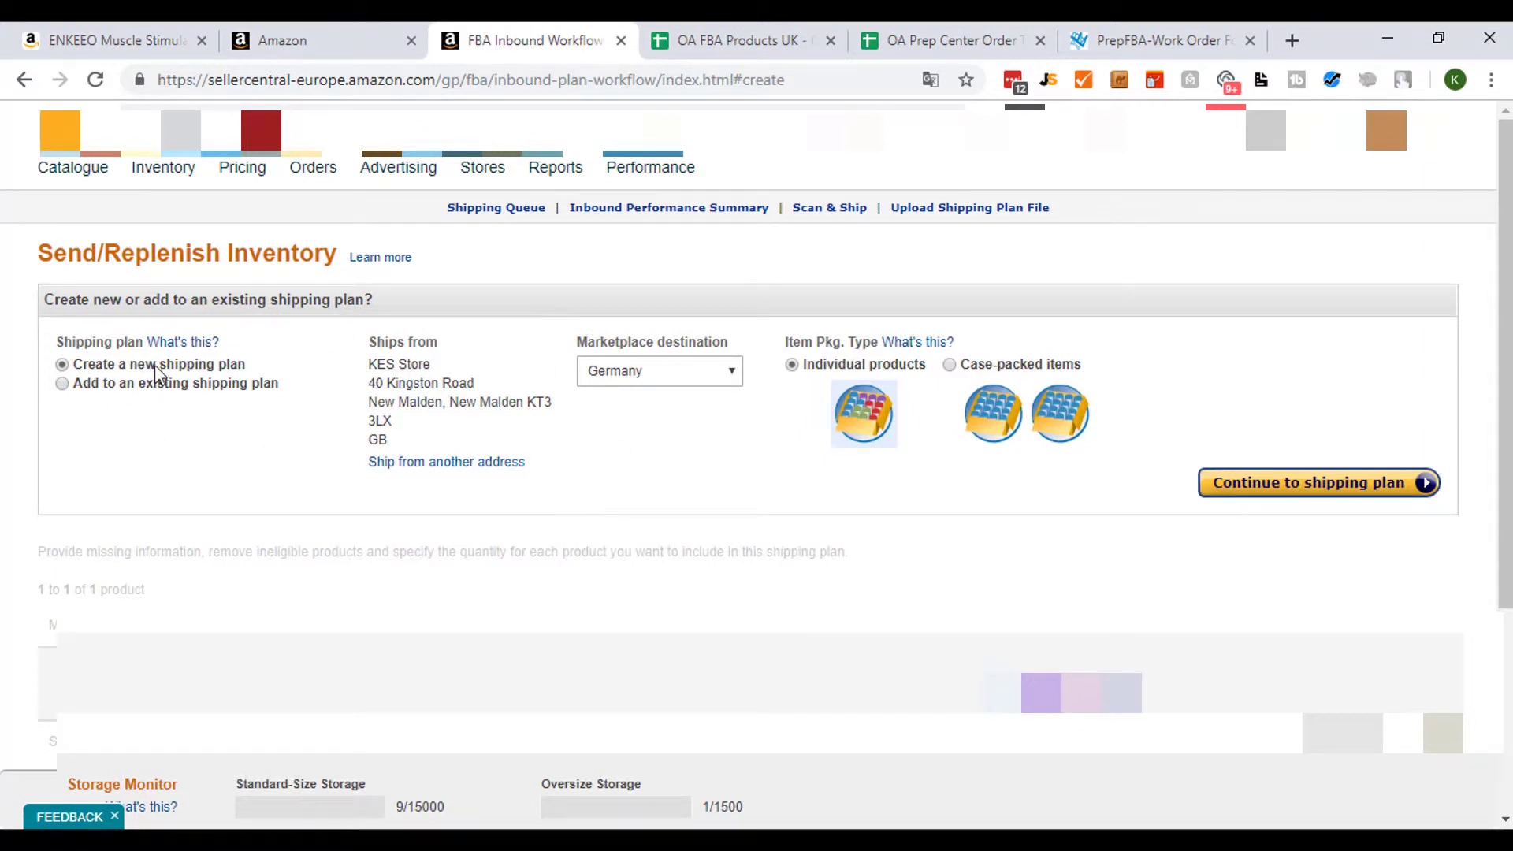
- Create a new shipping plan with United Kingdom as the marketplace destination and continue to it
left_click(704, 376)
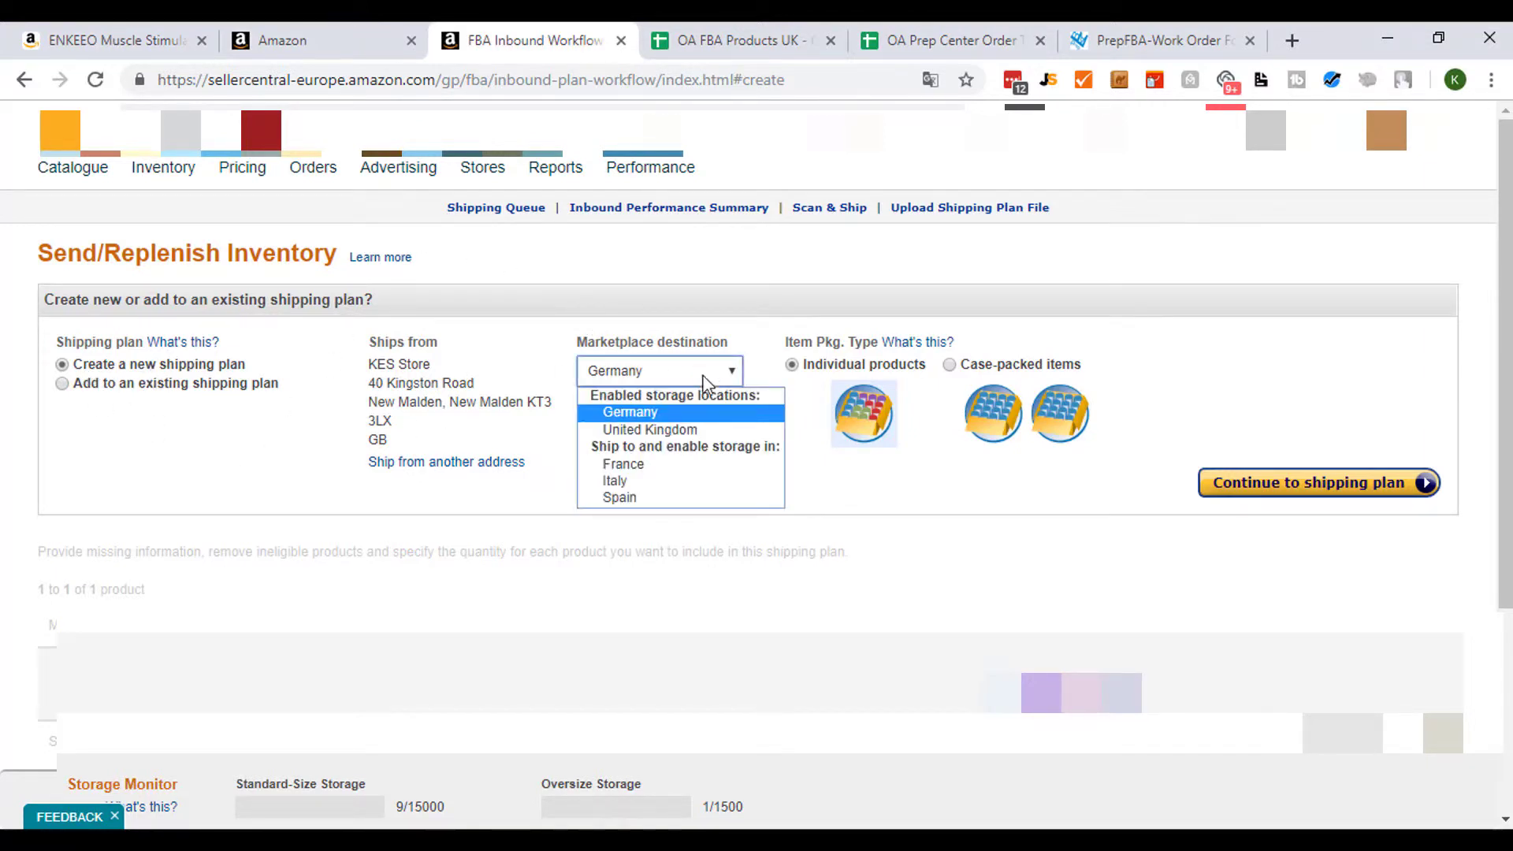
left_click(653, 431)
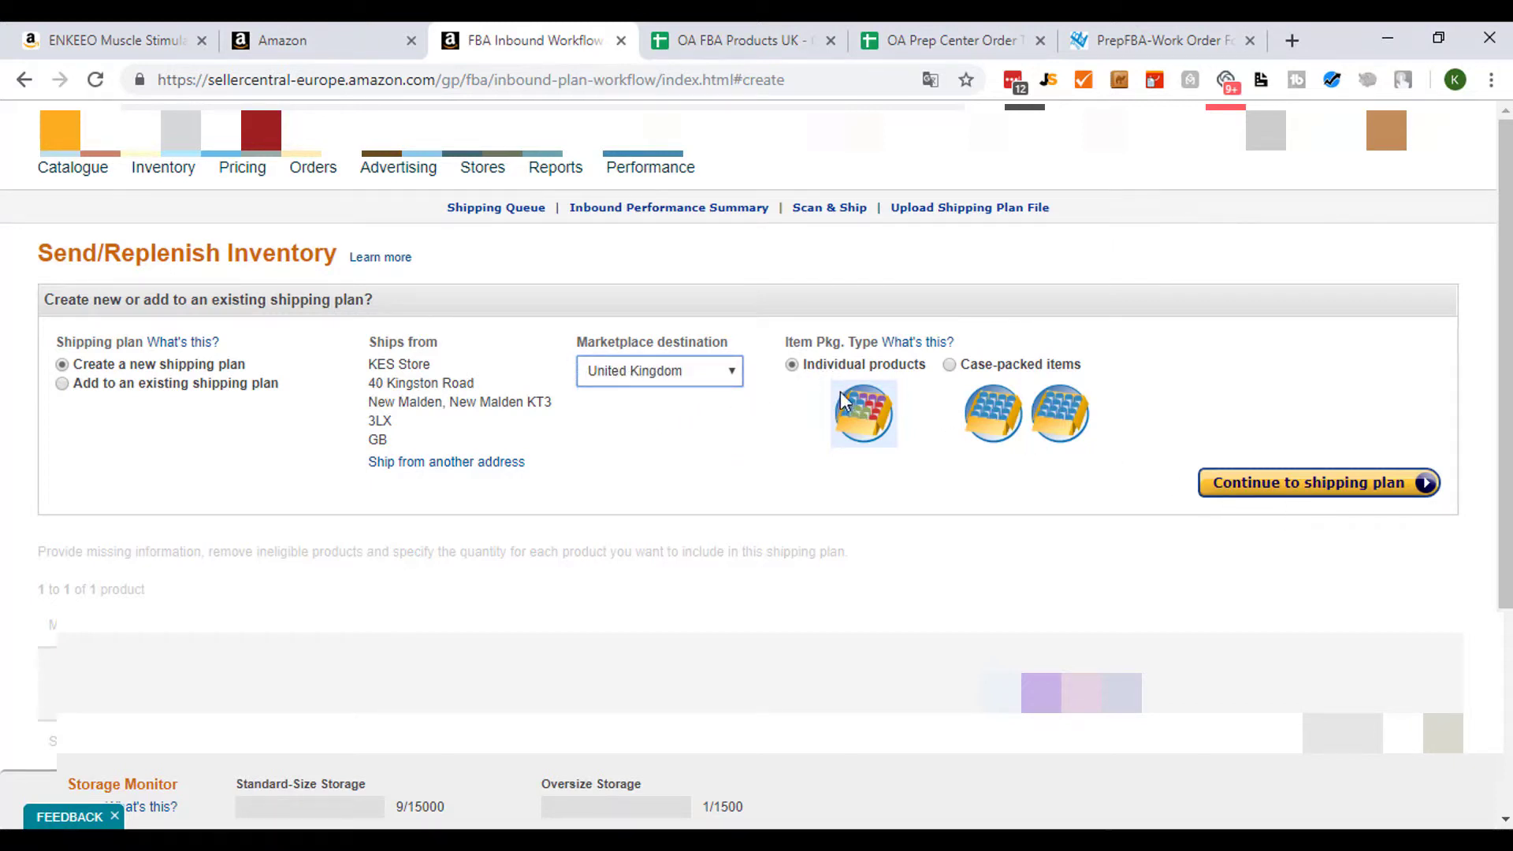
left_click(1293, 483)
right_click(1148, 475)
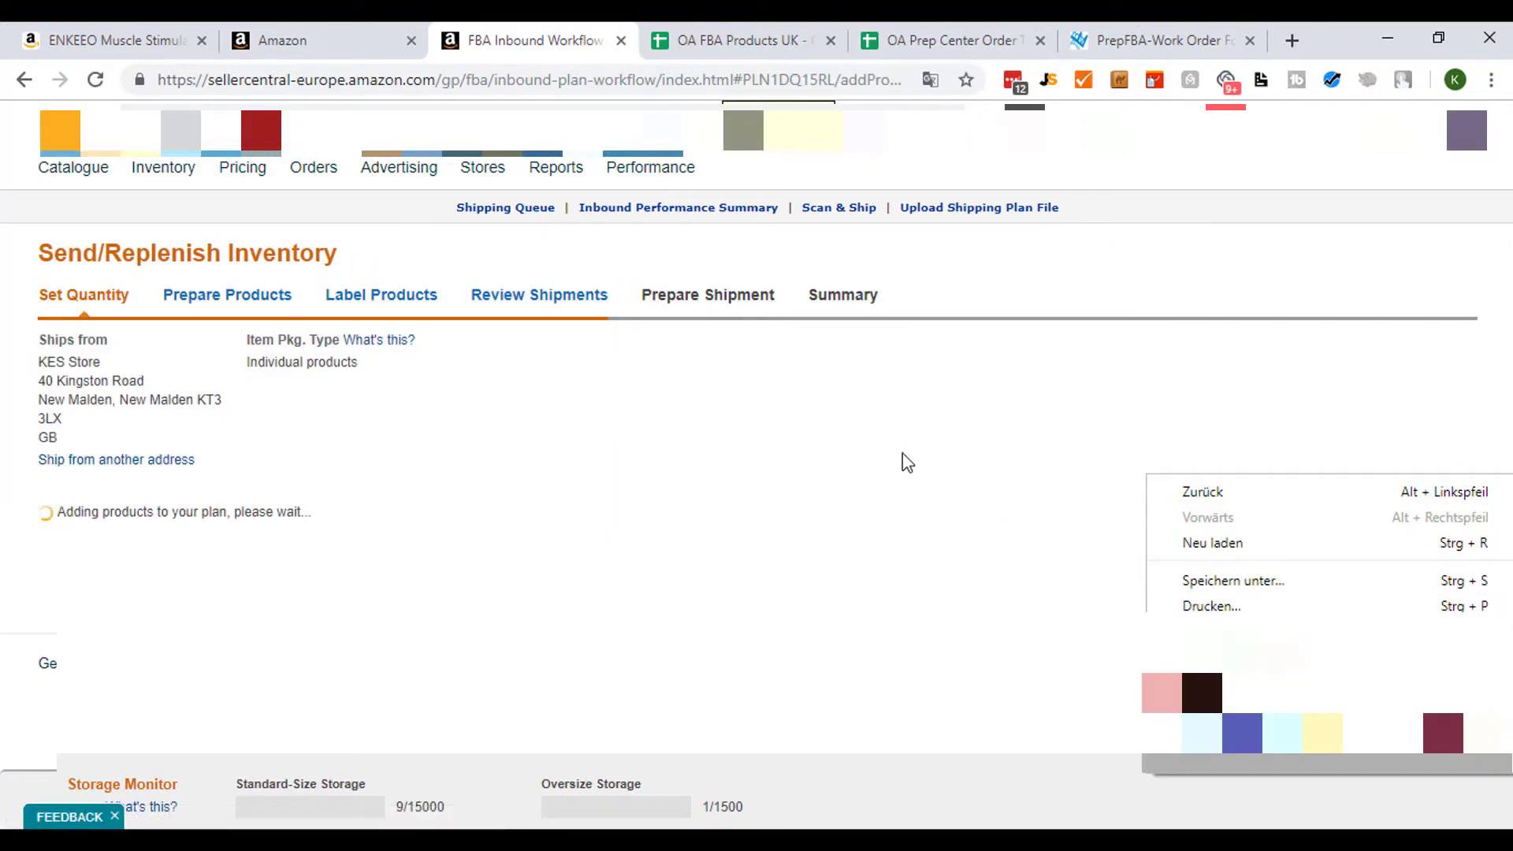
left_click(969, 405)
- Set the units to send for the ENKEEO product to 1 and continue to Prepare Products
scroll(960, 404, "down", 4)
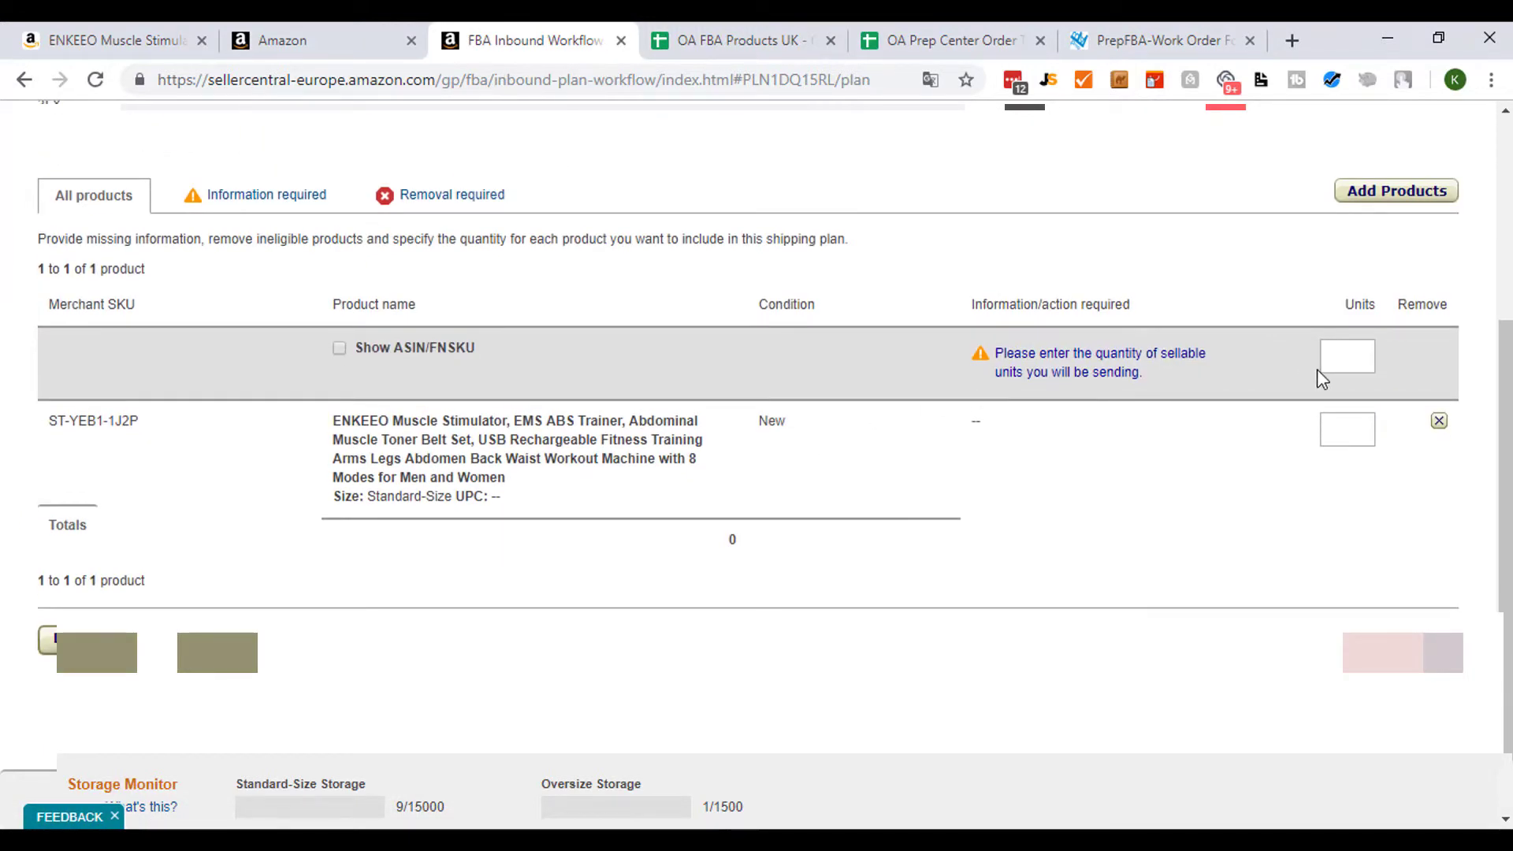
scroll(1124, 564, "up", 1)
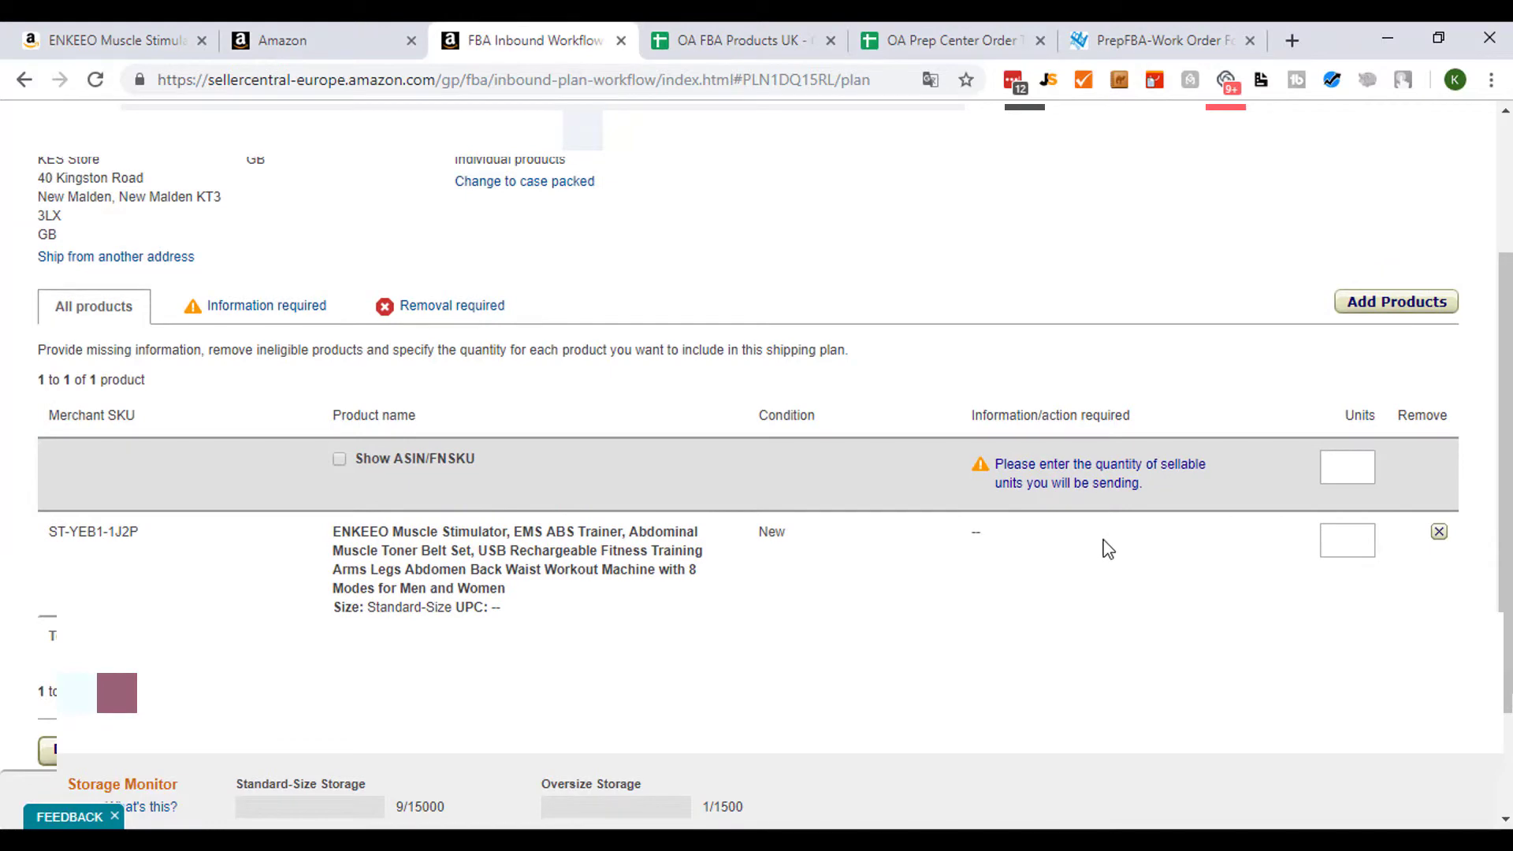
left_click(1353, 477)
type("1")
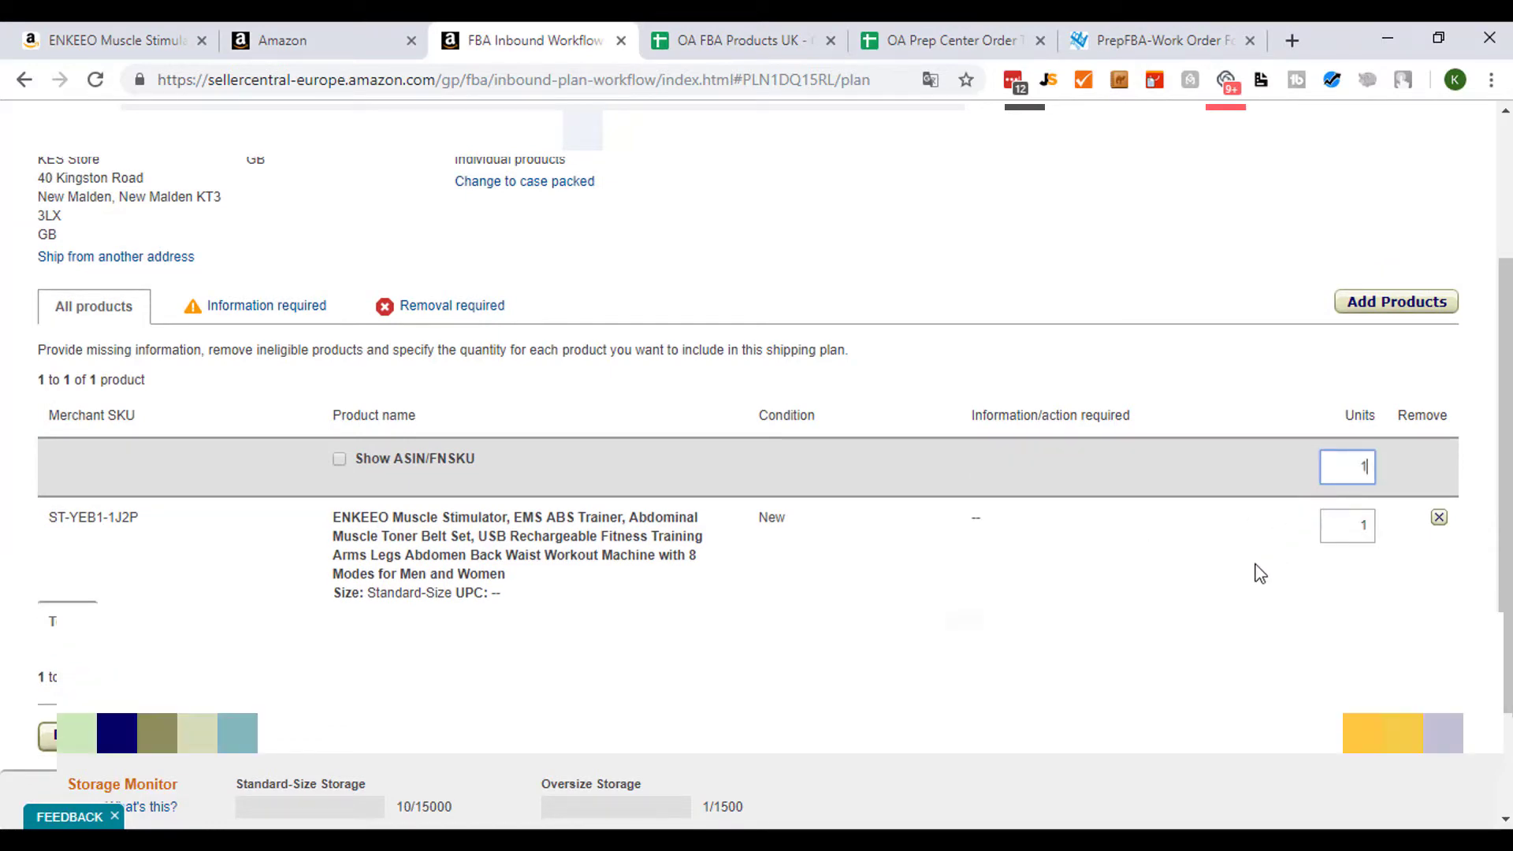
scroll(891, 526, "down", 2)
scroll(903, 528, "up", 2)
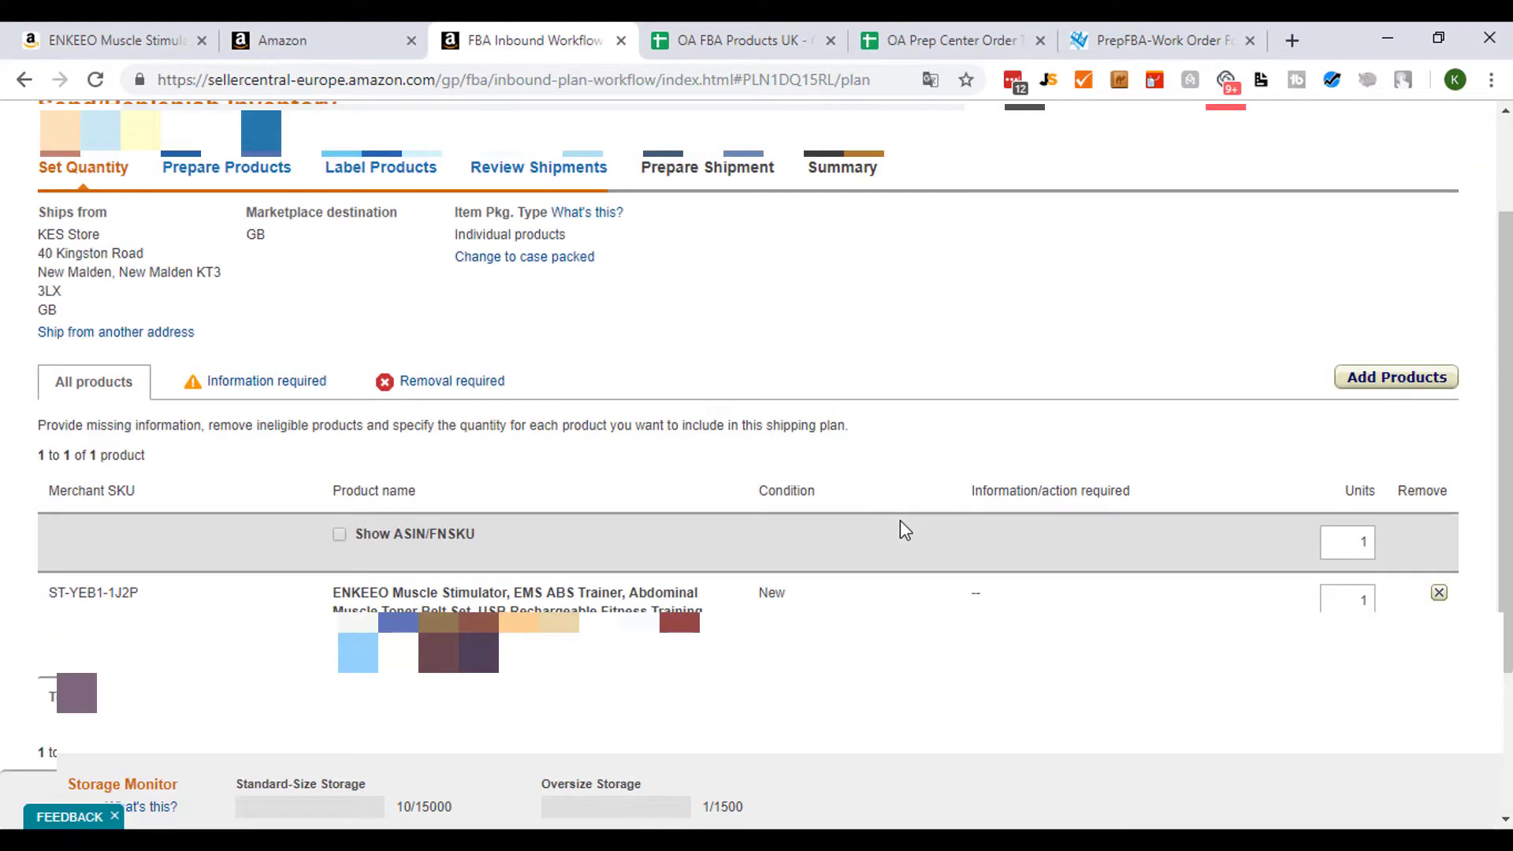
scroll(910, 529, "down", 2)
left_click(1393, 589)
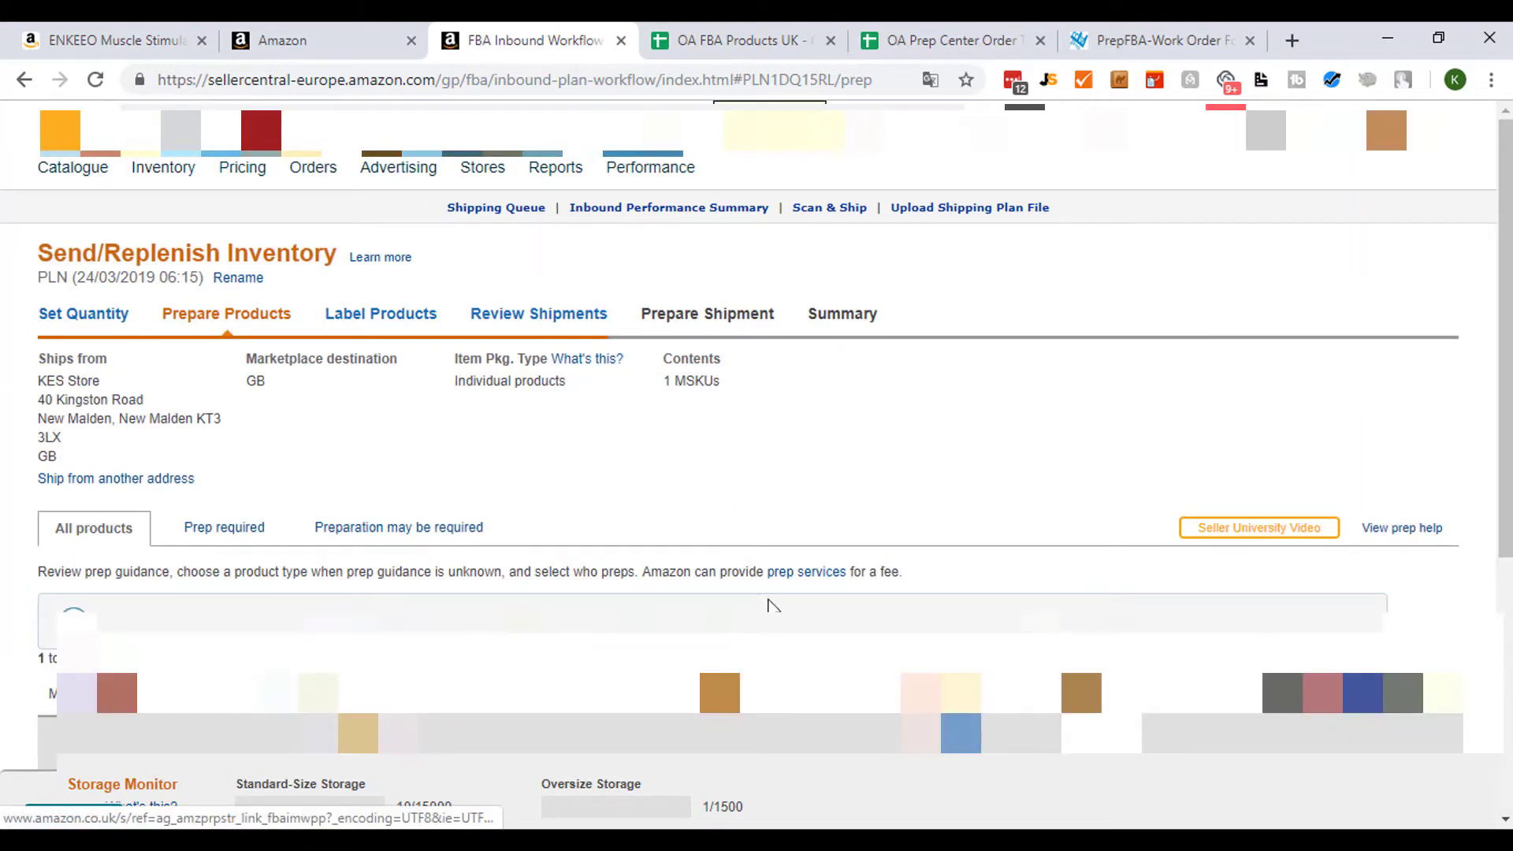
- Set Seller as who prepares all products and continue to the labelling stage
scroll(820, 542, "down", 3)
scroll(895, 578, "up", 1)
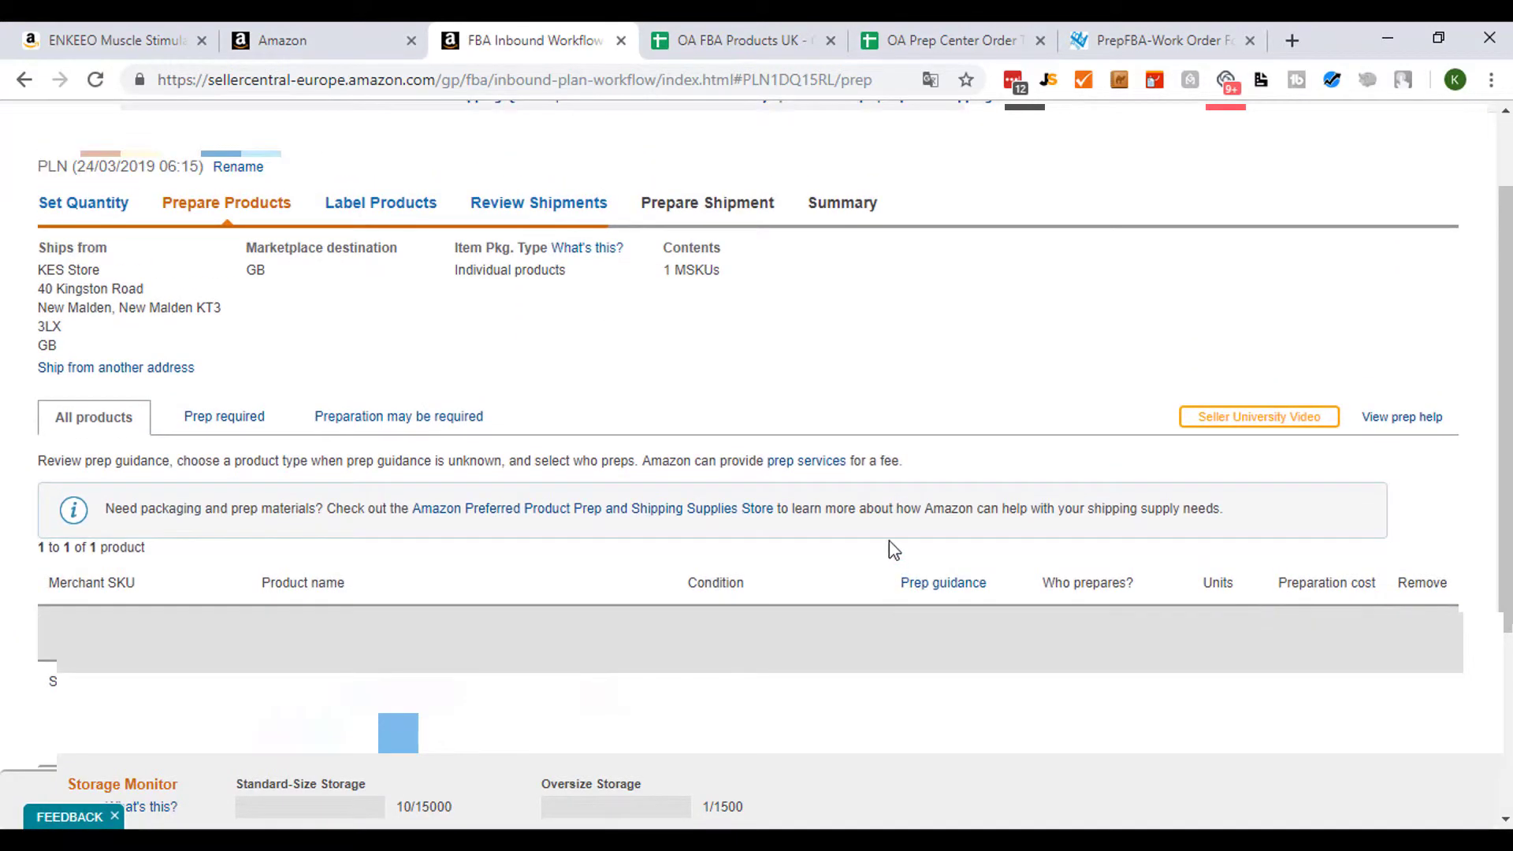
scroll(822, 424, "down", 4)
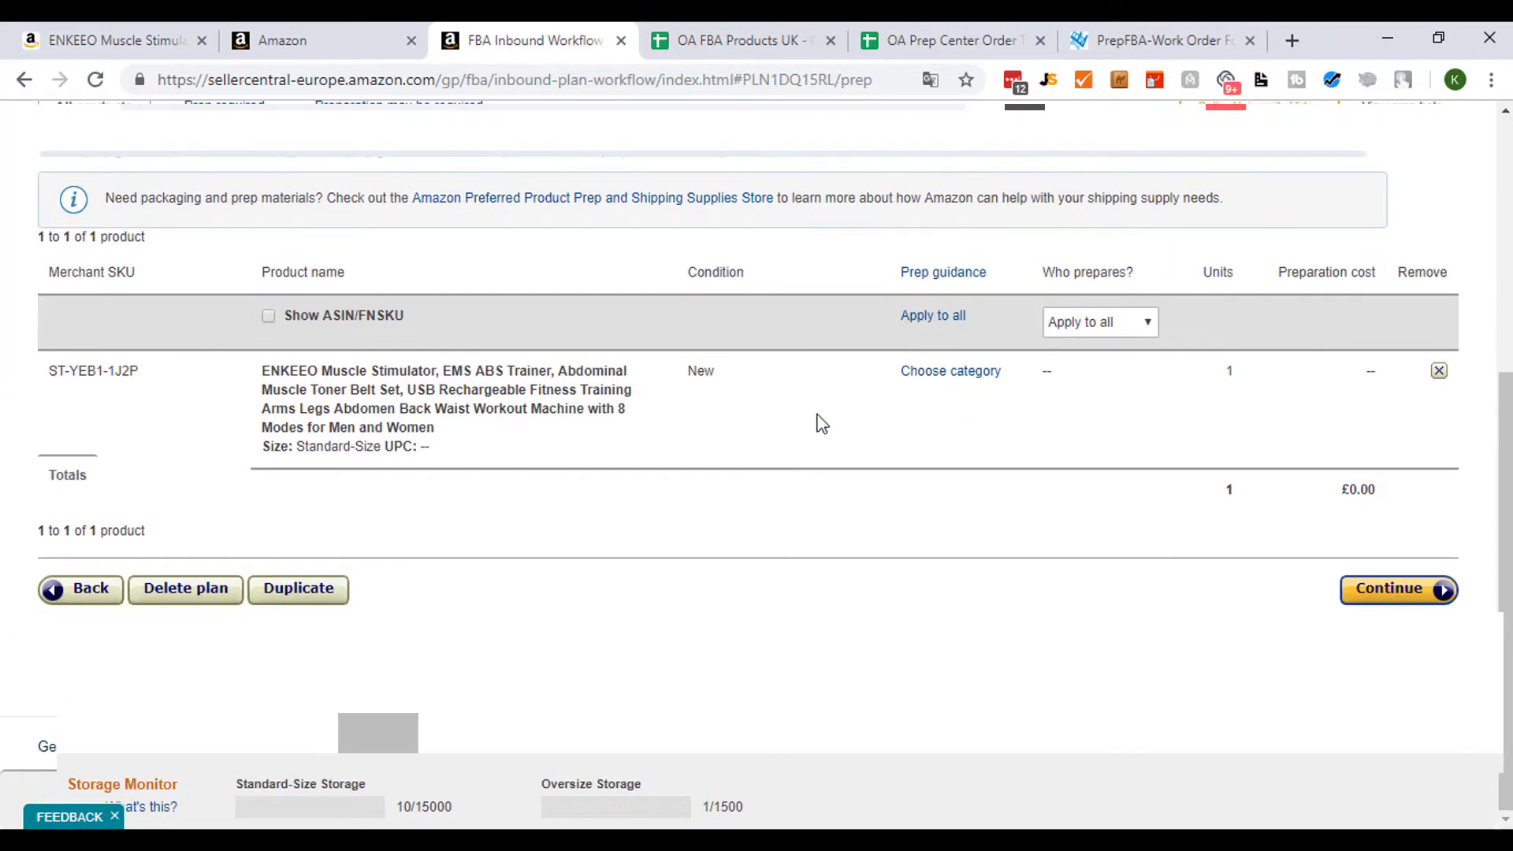
left_click(1090, 323)
scroll(1057, 328, "up", 1)
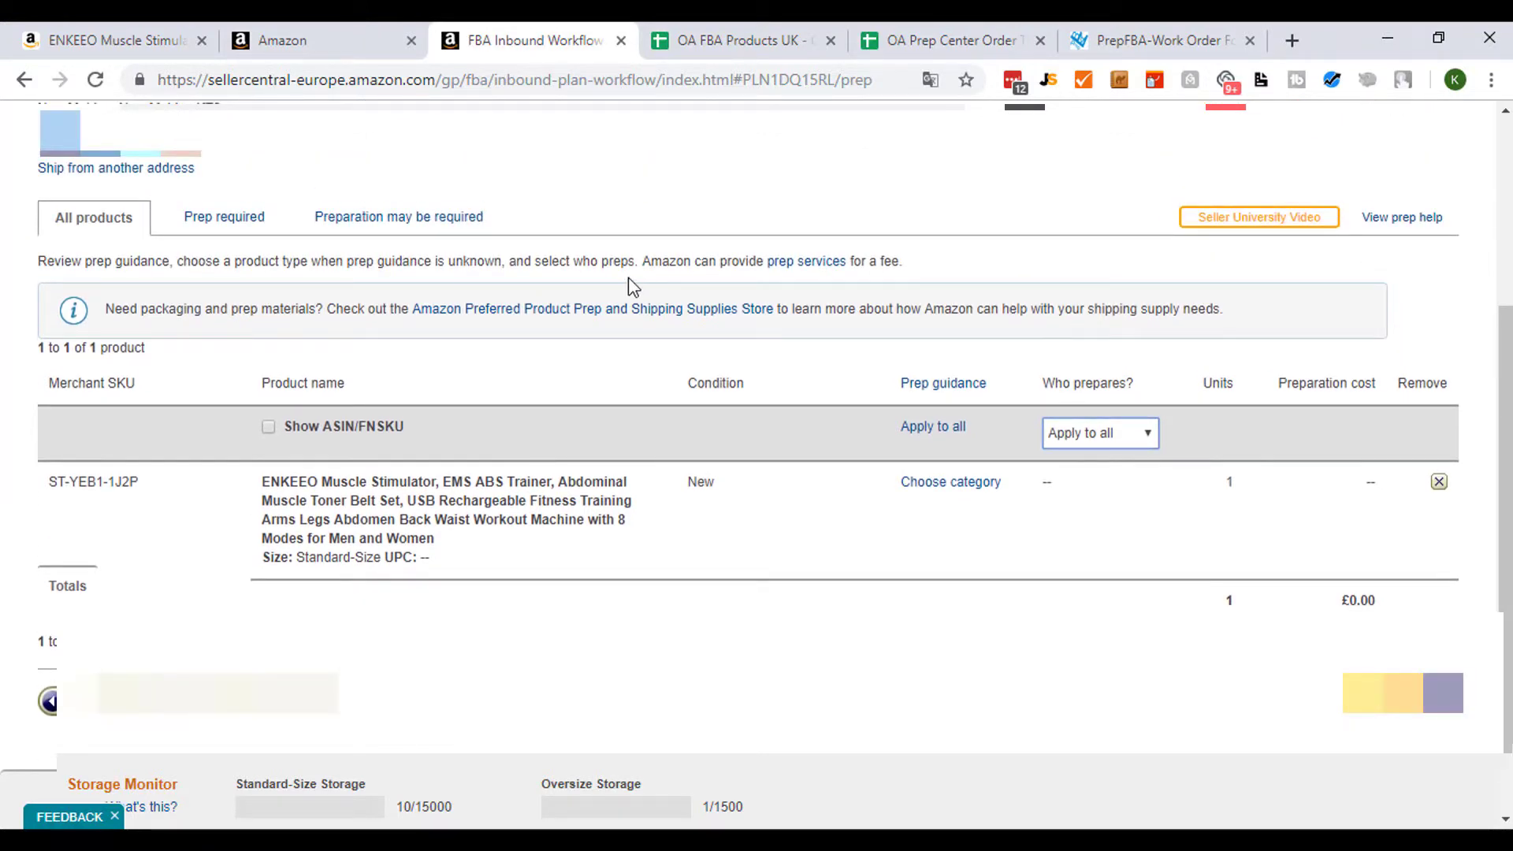
left_click(1138, 432)
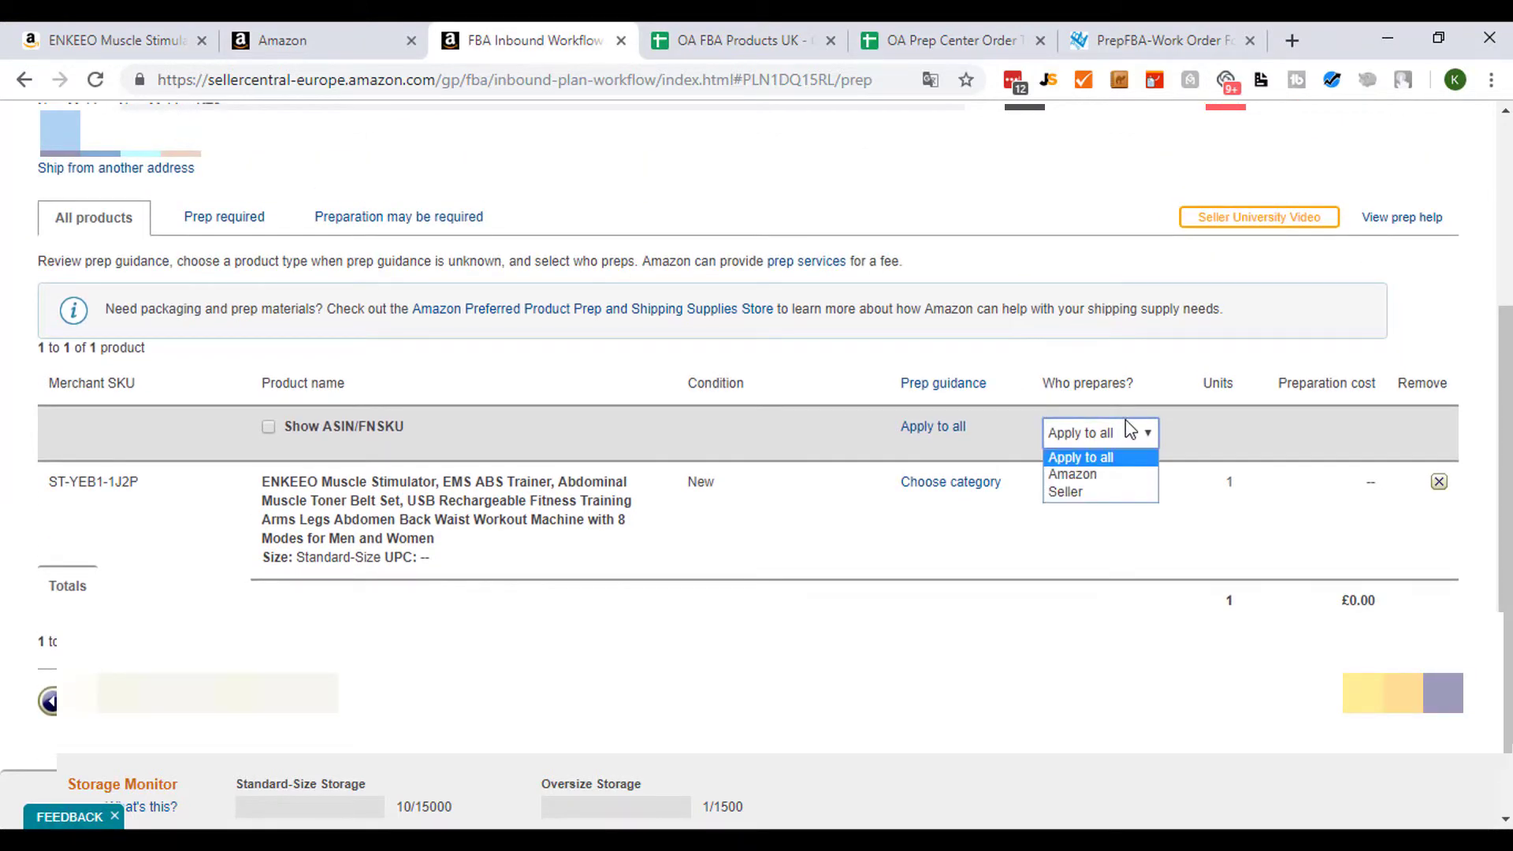
left_click(1098, 493)
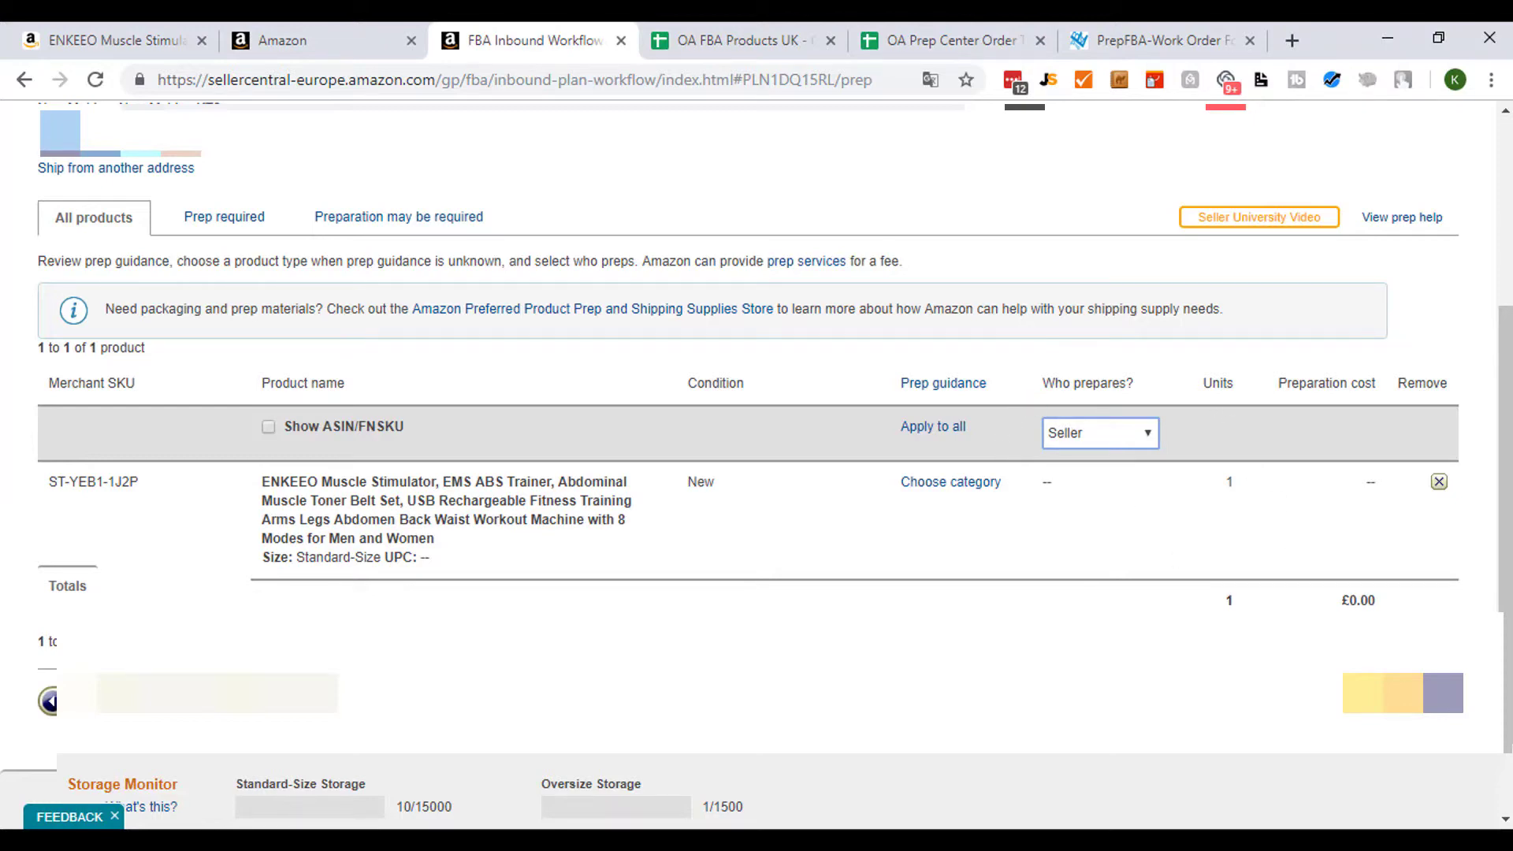
left_click(1398, 699)
- Set Seller as who labels all products
scroll(791, 451, "down", 4)
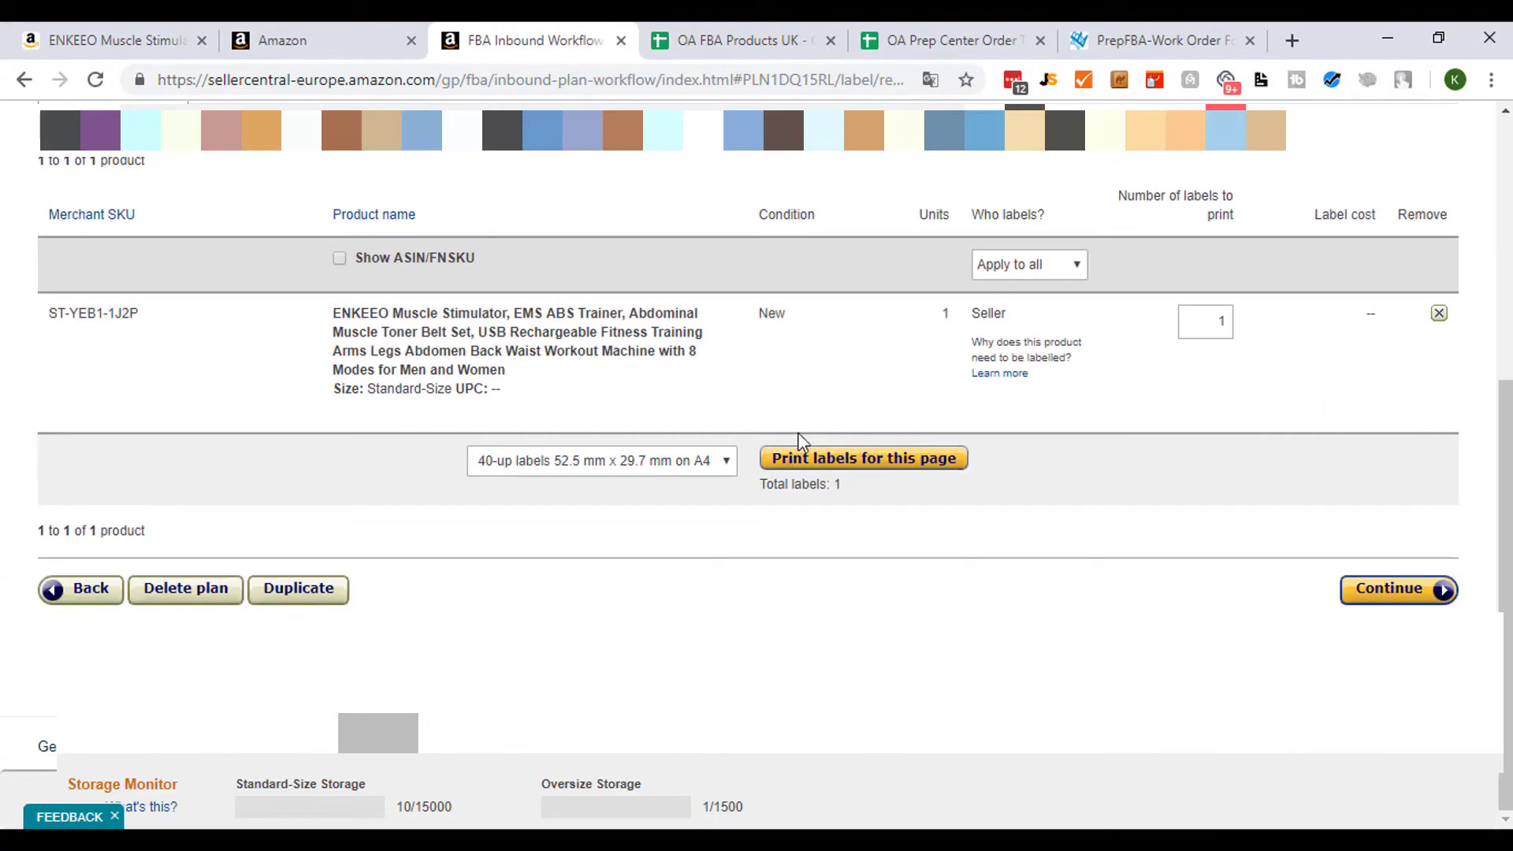
scroll(972, 520, "up", 3)
scroll(962, 443, "down", 4)
scroll(1014, 463, "up", 3)
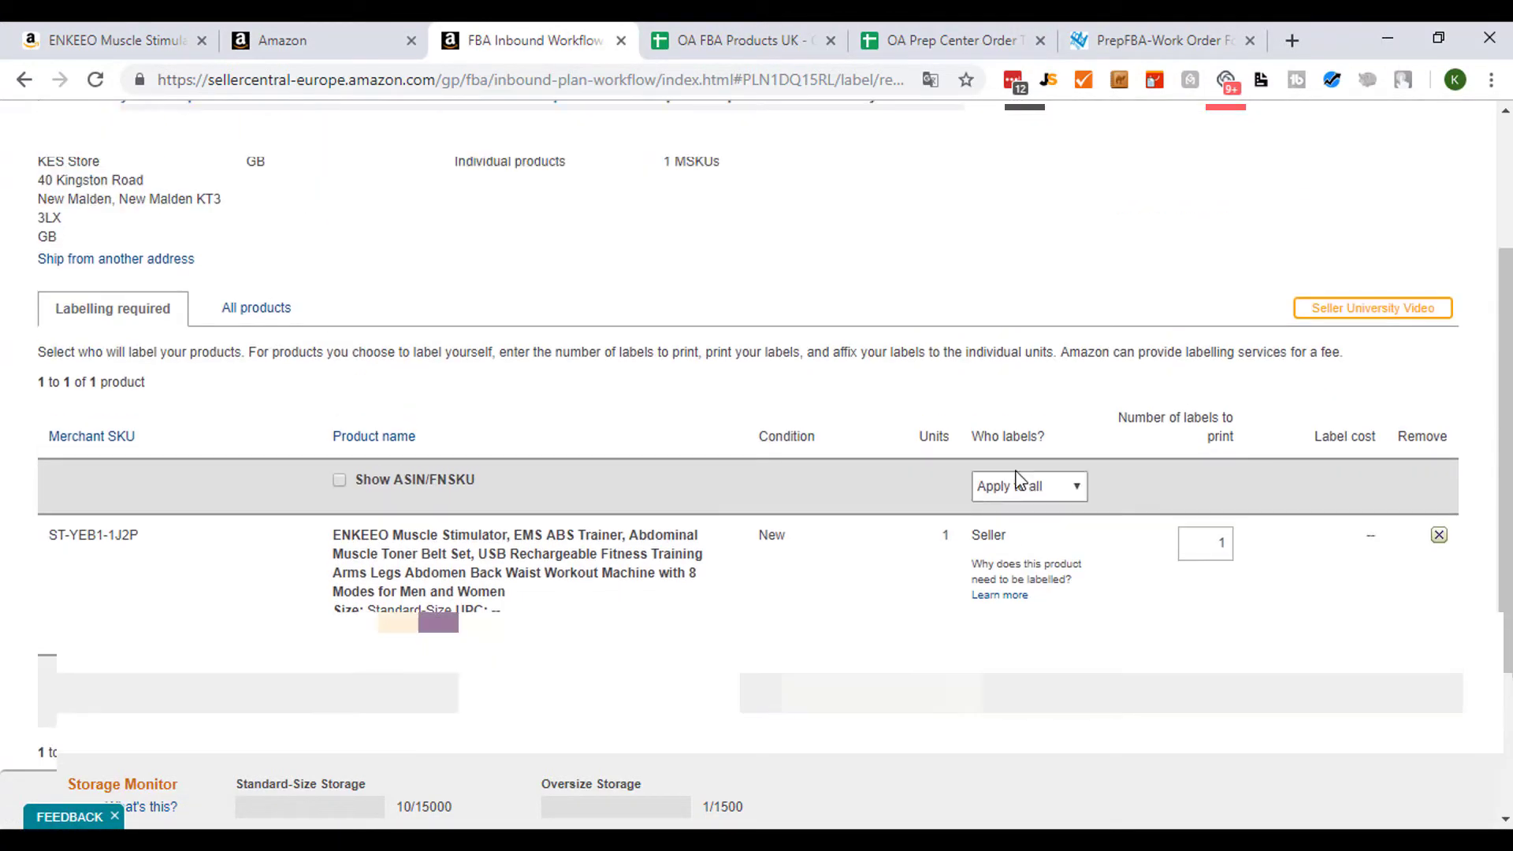
left_click(1041, 489)
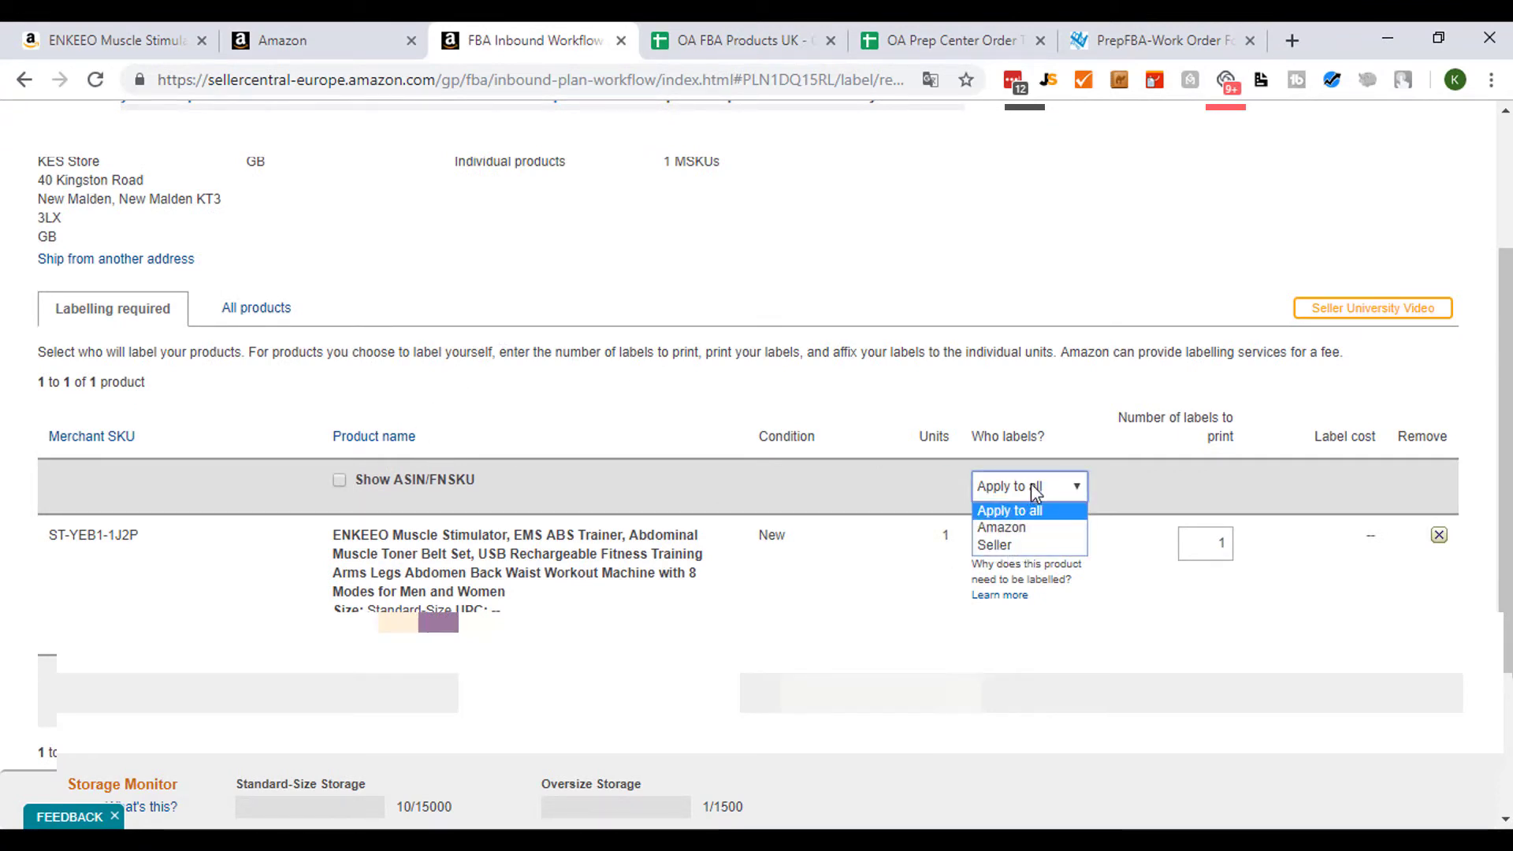
left_click(1026, 545)
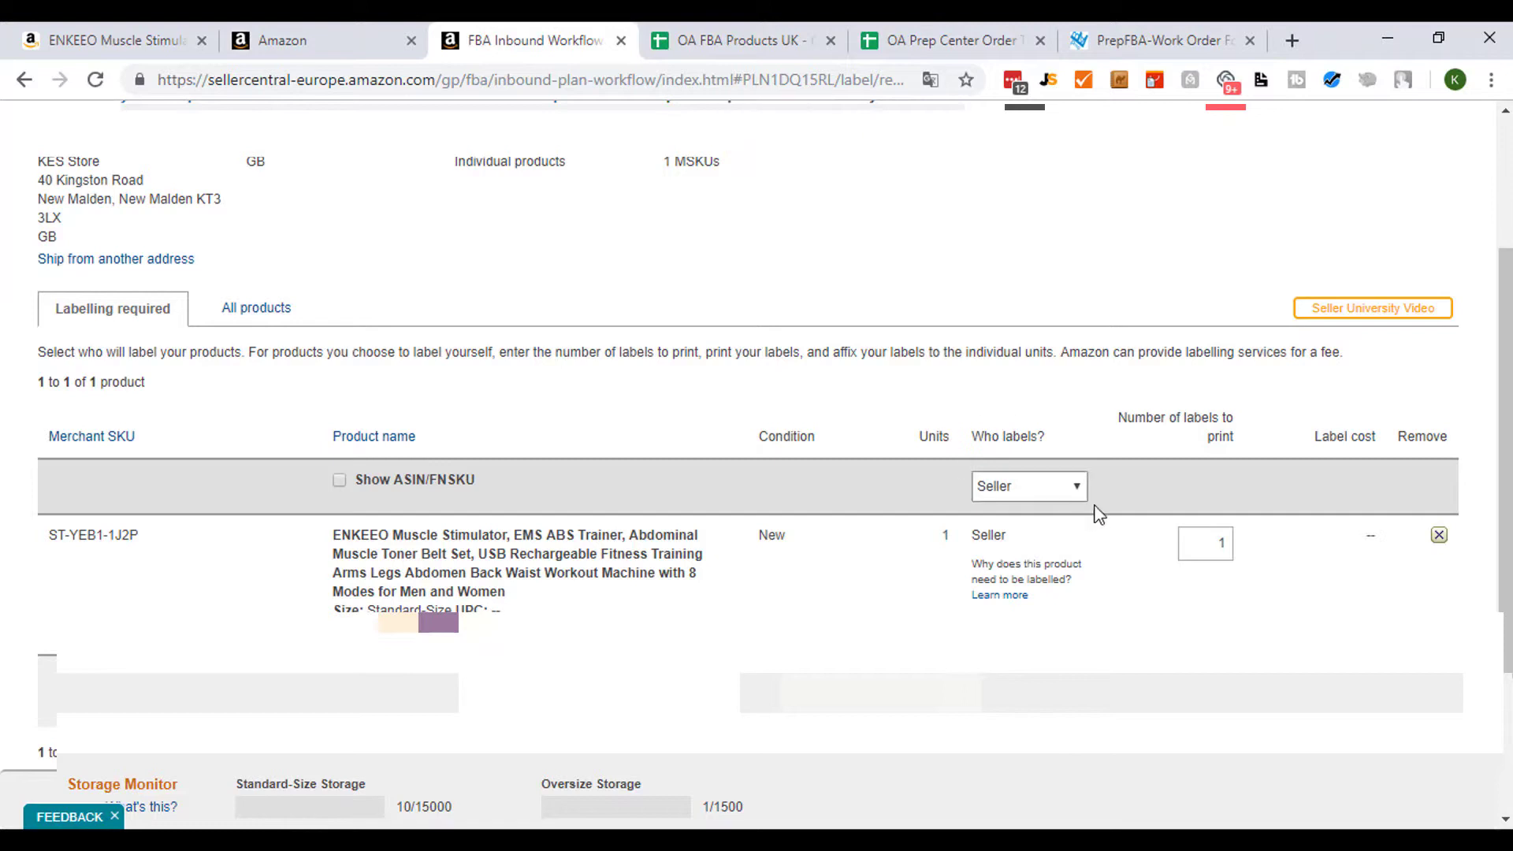
- Print the product labels for this page on 40-up labels 52.5 mm x 29.7 mm on A4
scroll(47, 631, "down", 3)
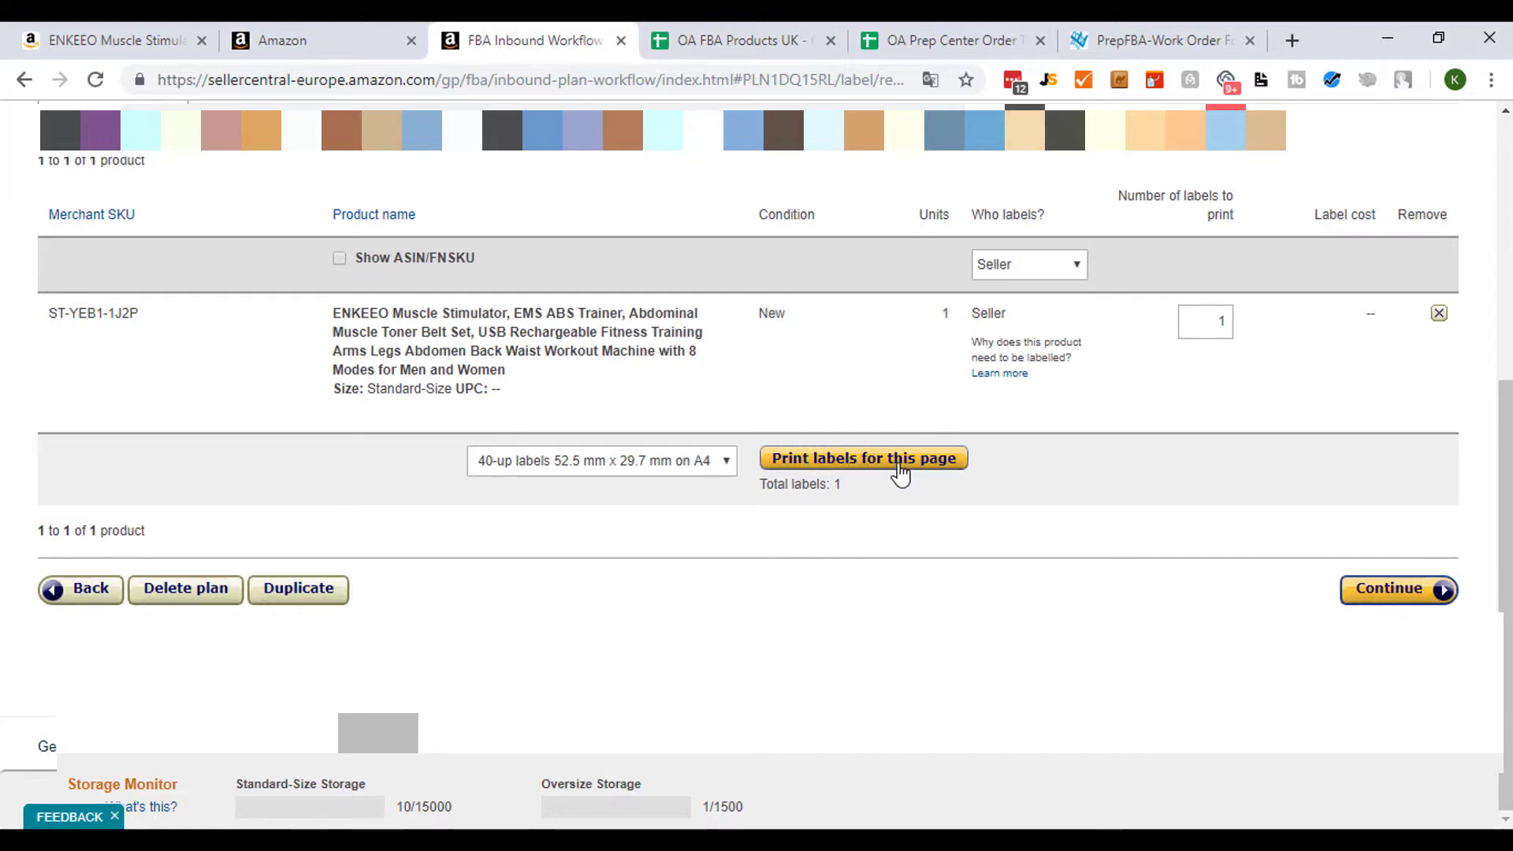
scroll(812, 490, "up", 3)
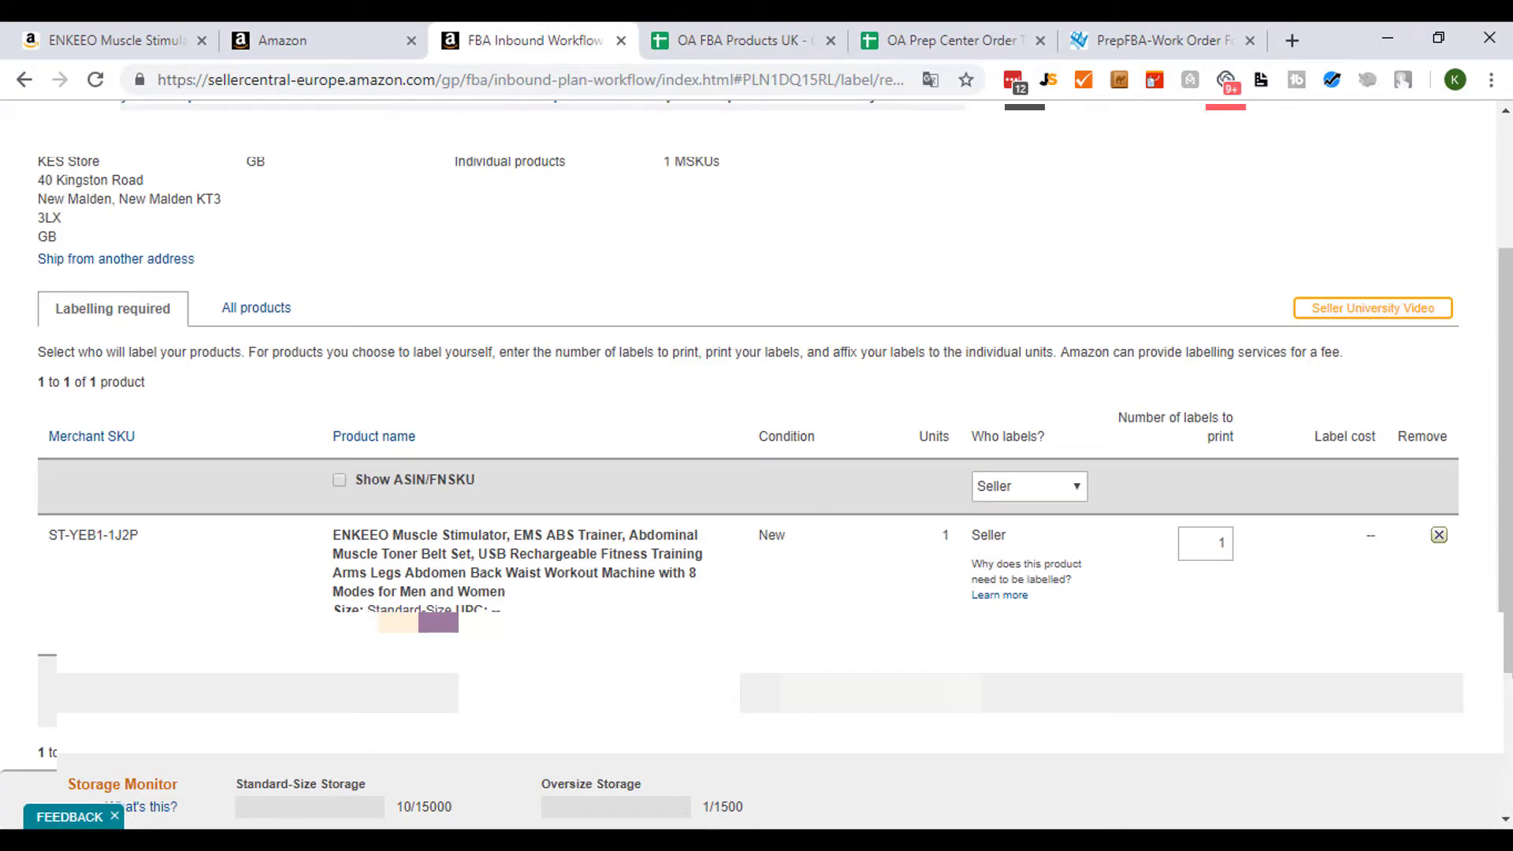
scroll(757, 433, "down", 2)
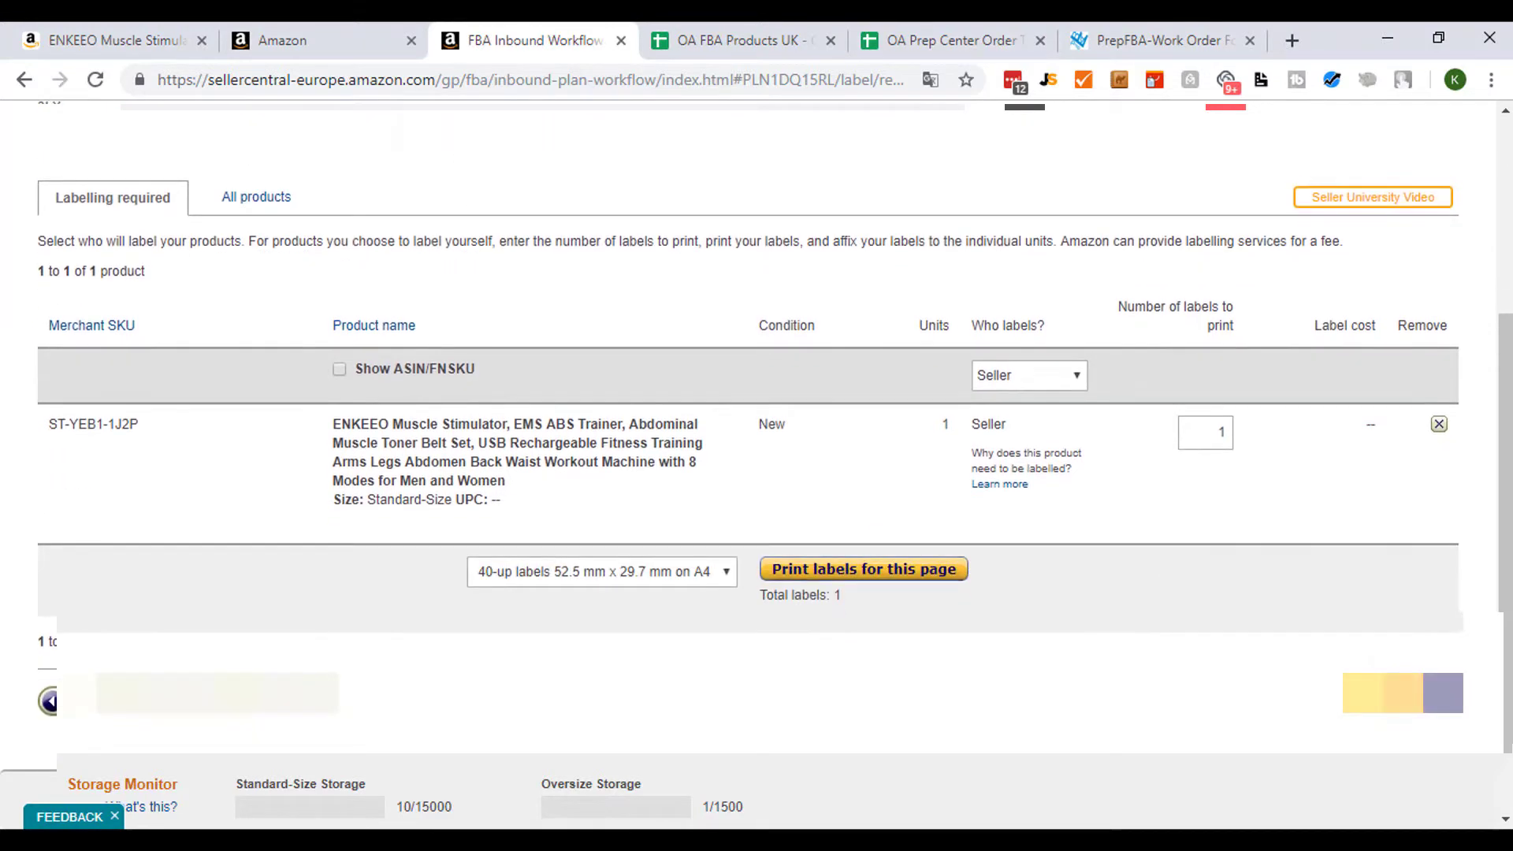
left_click(857, 570)
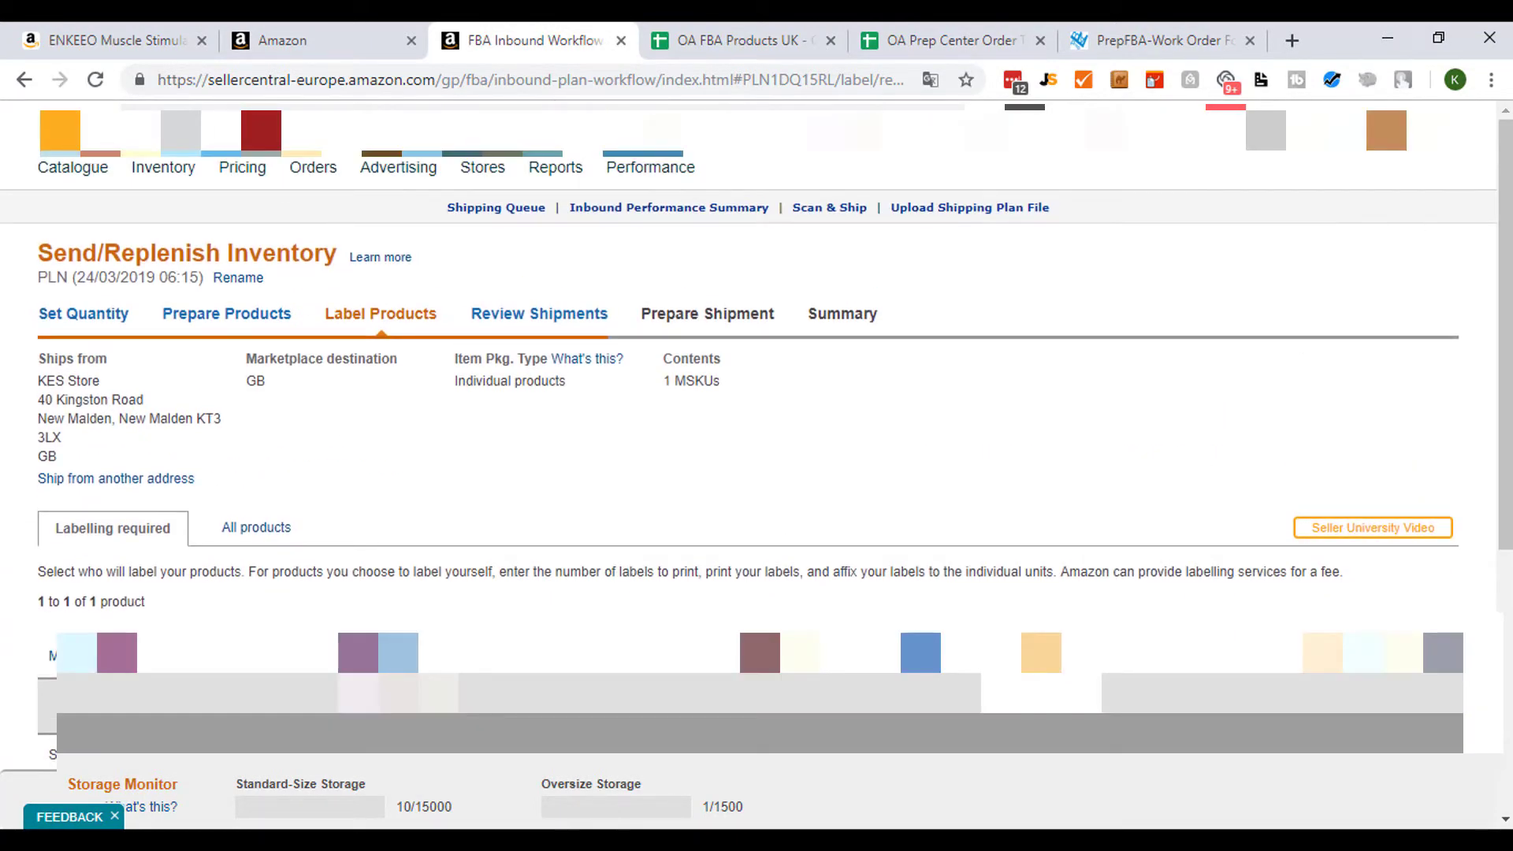
mouse_move(1430, 132)
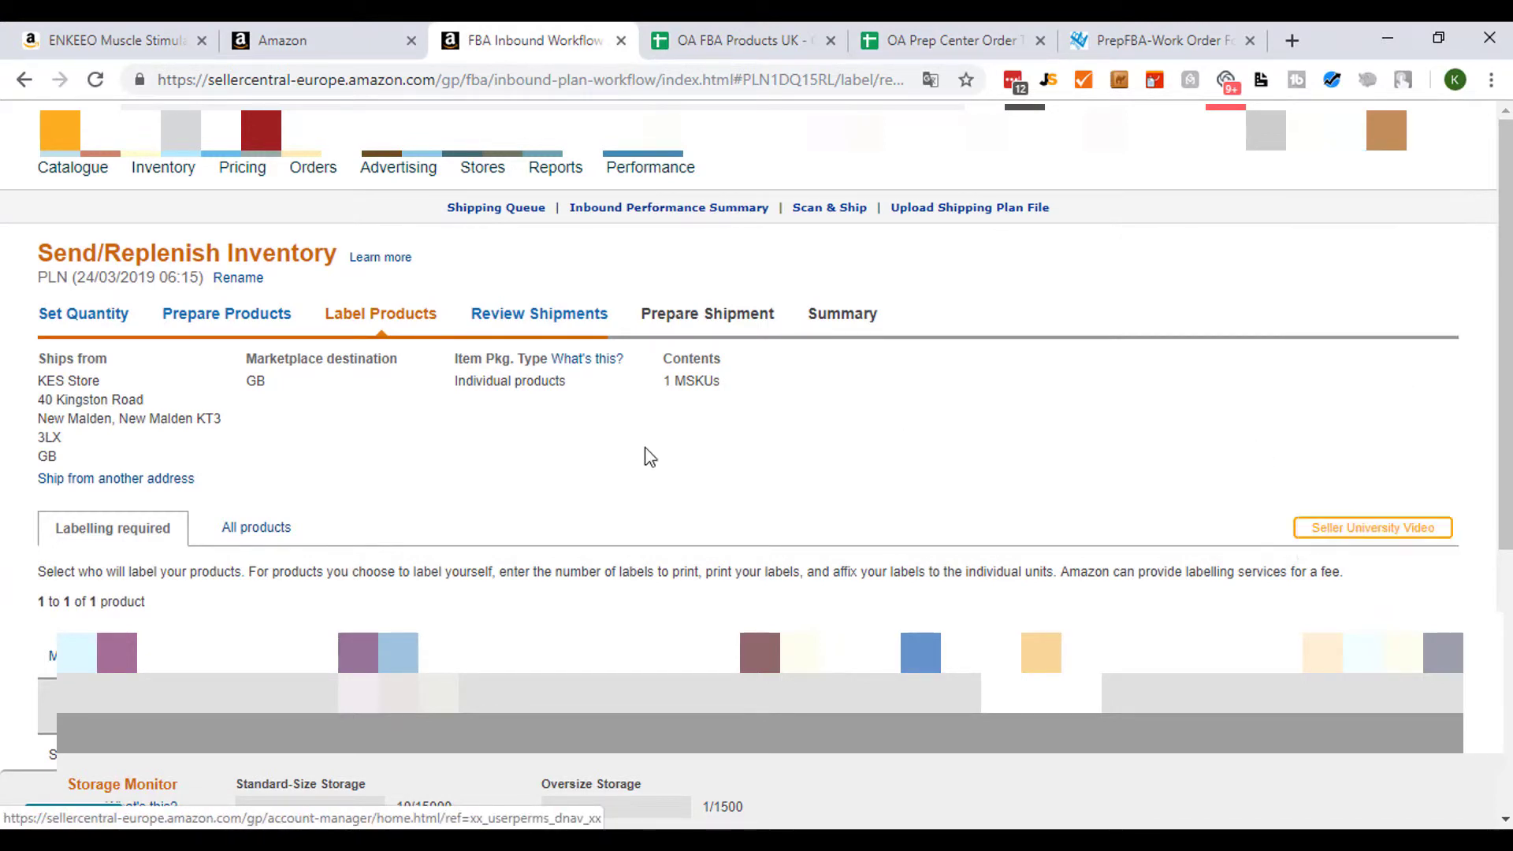
scroll(647, 456, "down", 4)
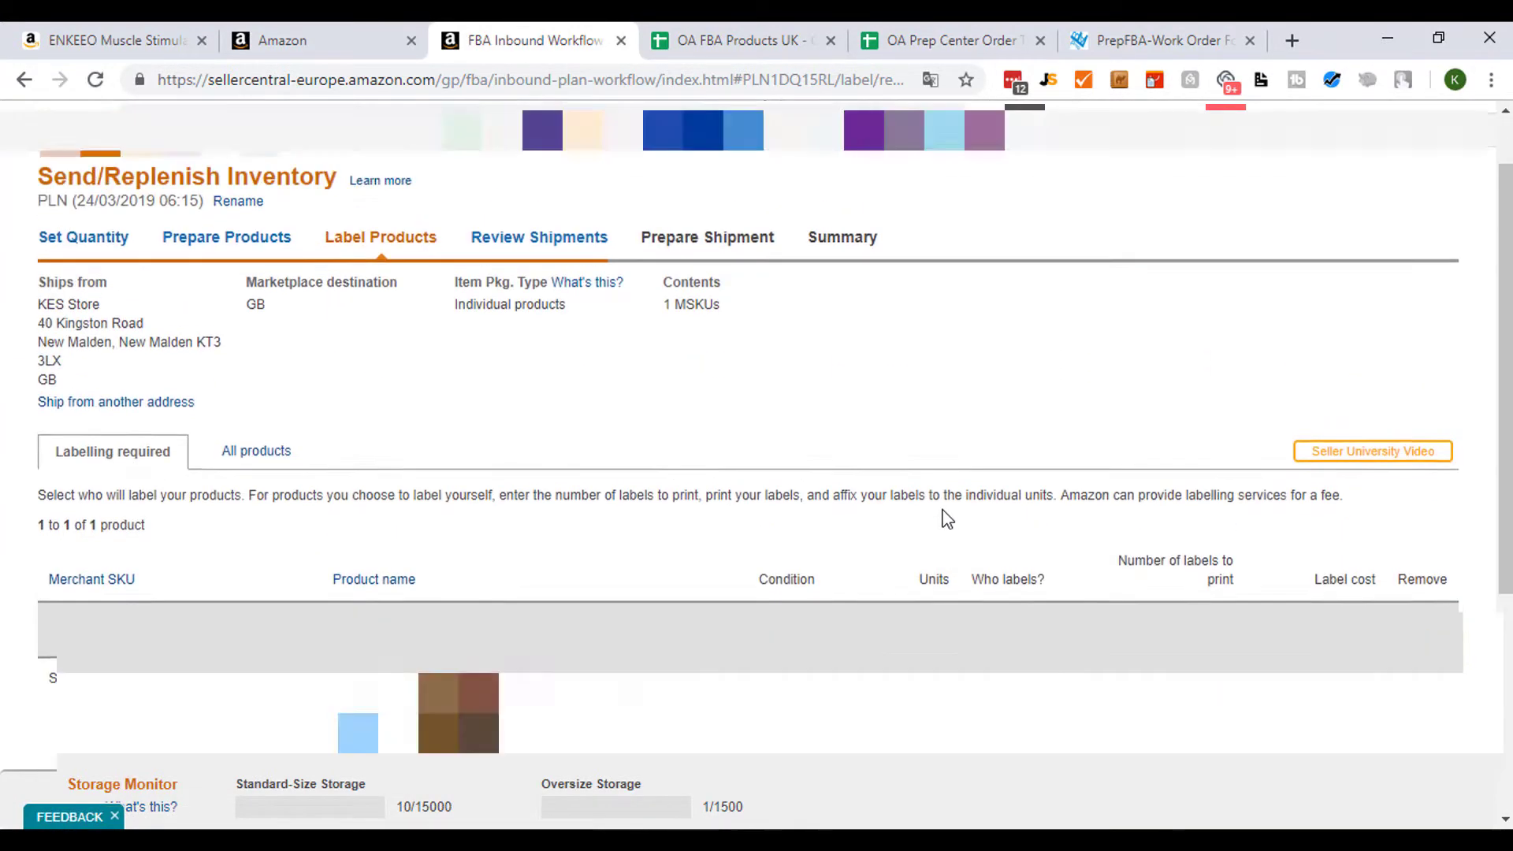
scroll(945, 519, "up", 1)
scroll(944, 520, "down", 3)
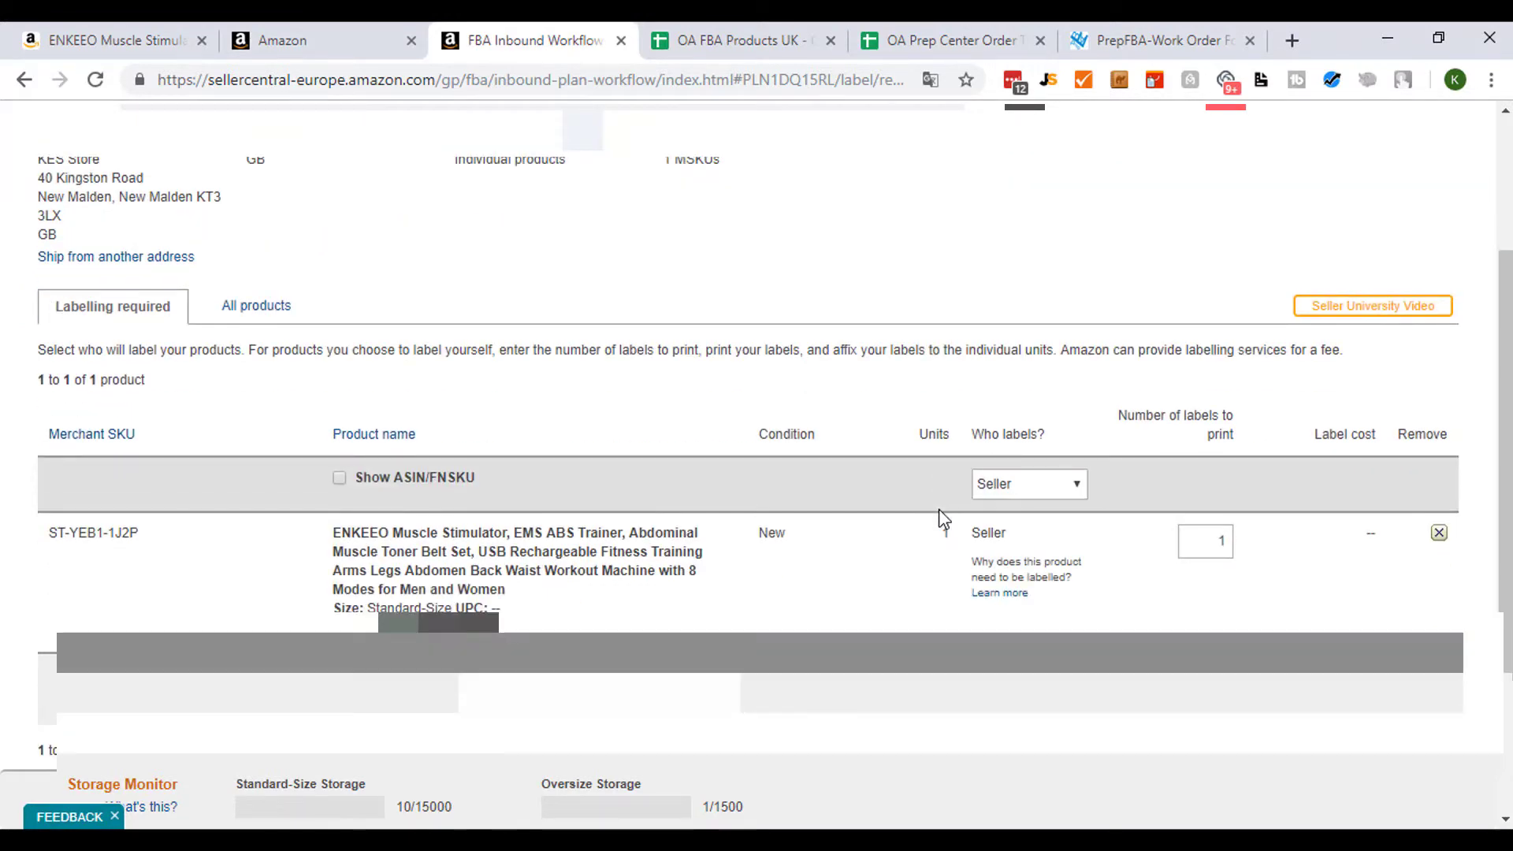
scroll(944, 519, "down", 3)
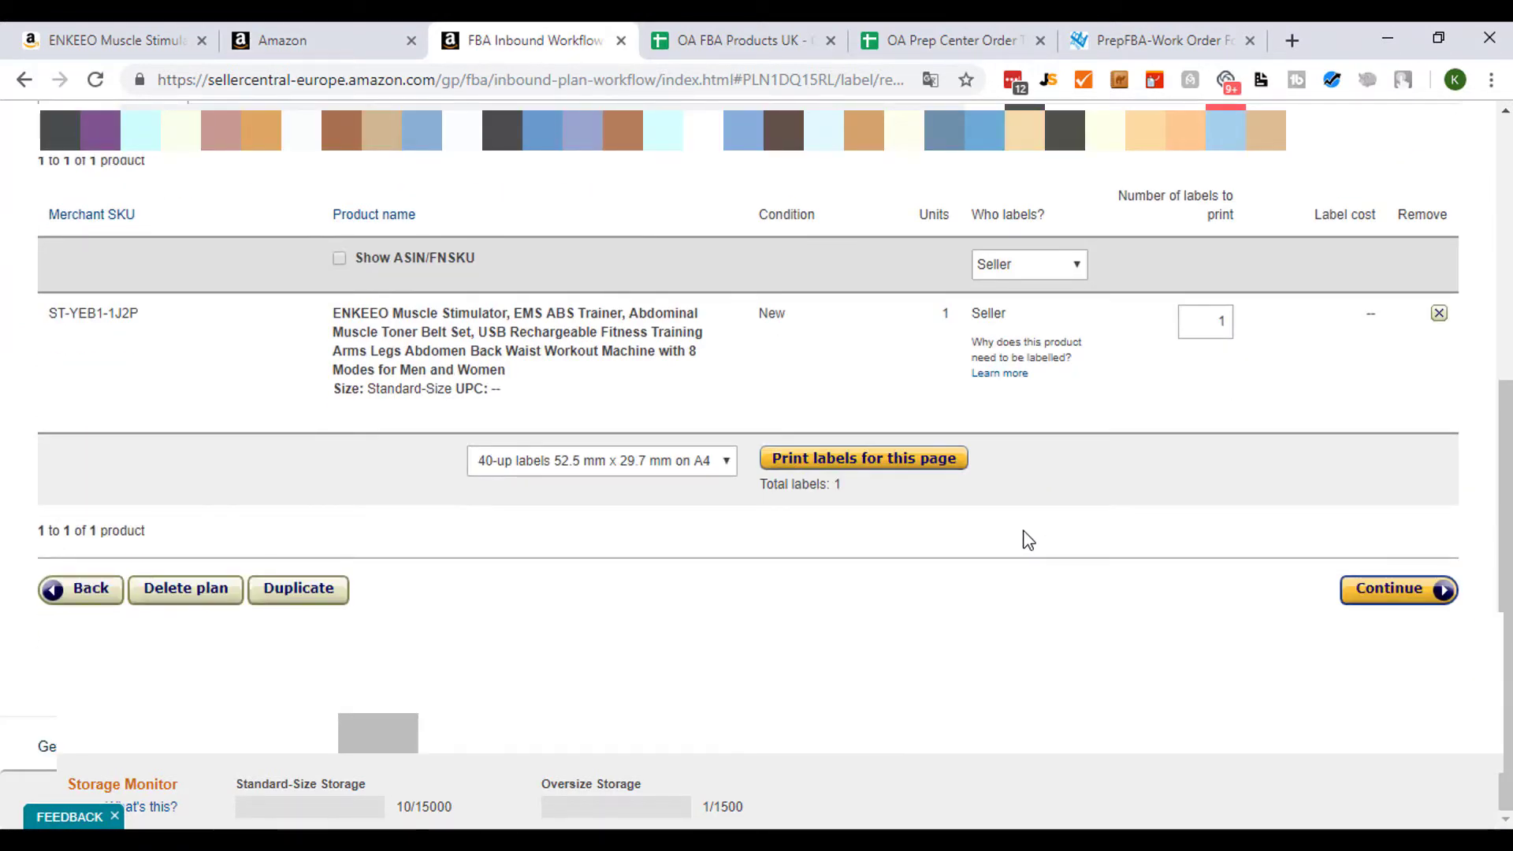
scroll(1028, 540, "up", 2)
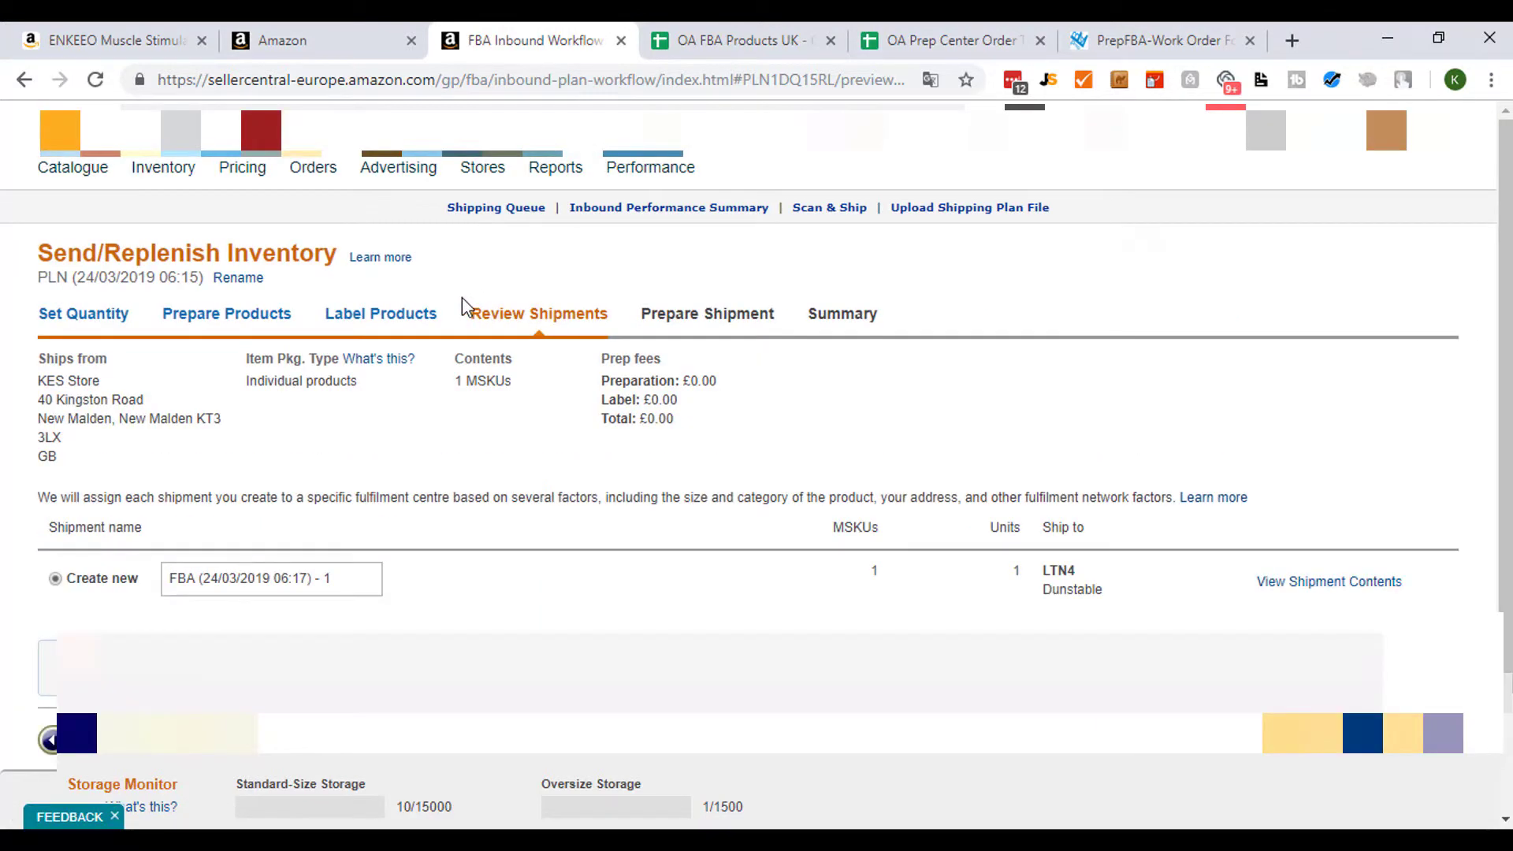
- Name the new shipment Prep center Shipment 24.03 and copy that name
scroll(489, 314, "down", 2)
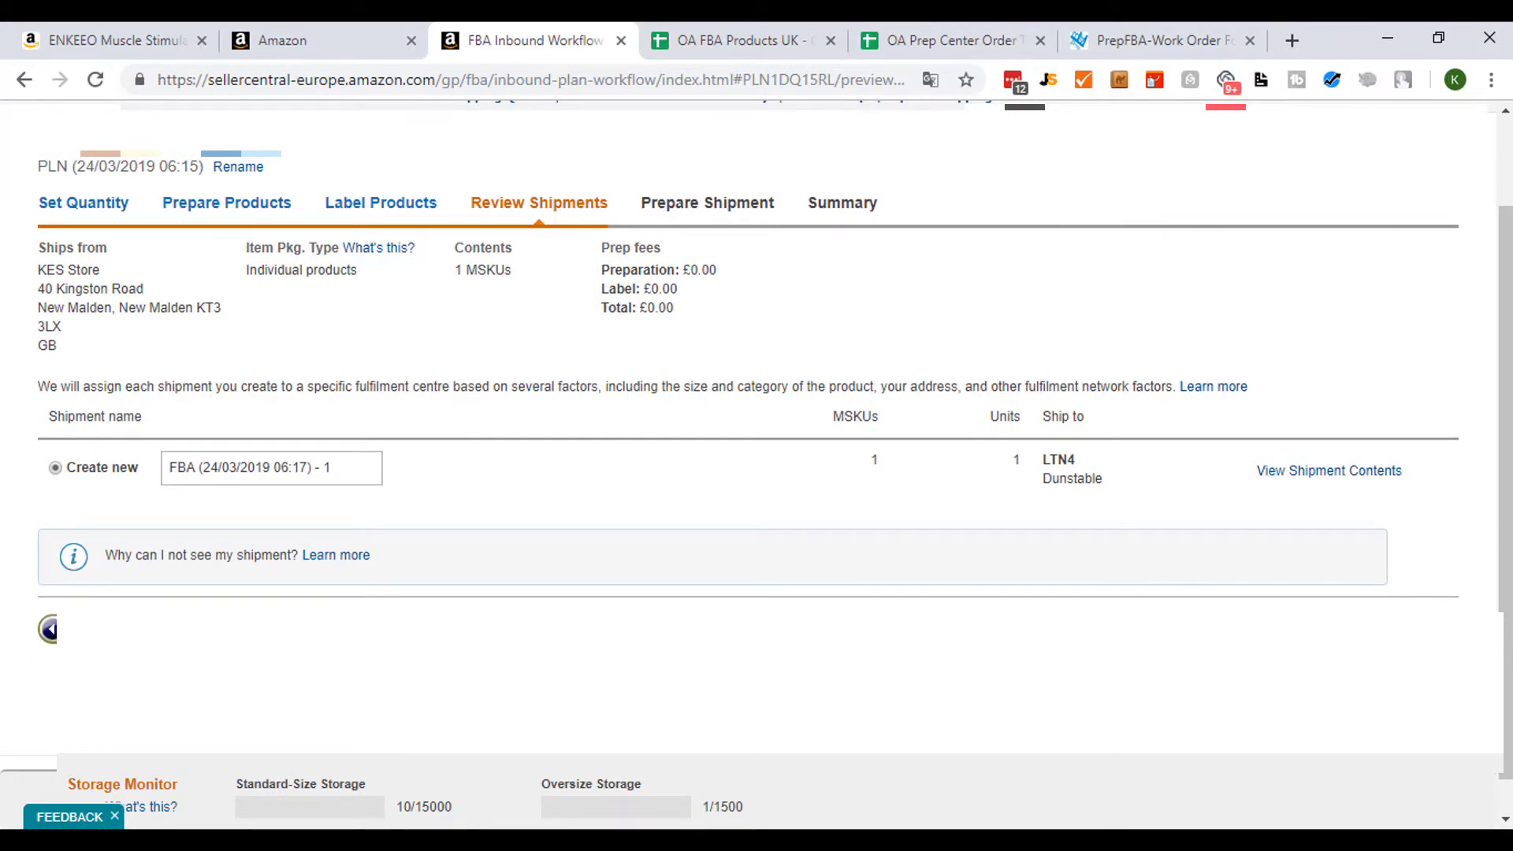
scroll(756, 425, "up", 2)
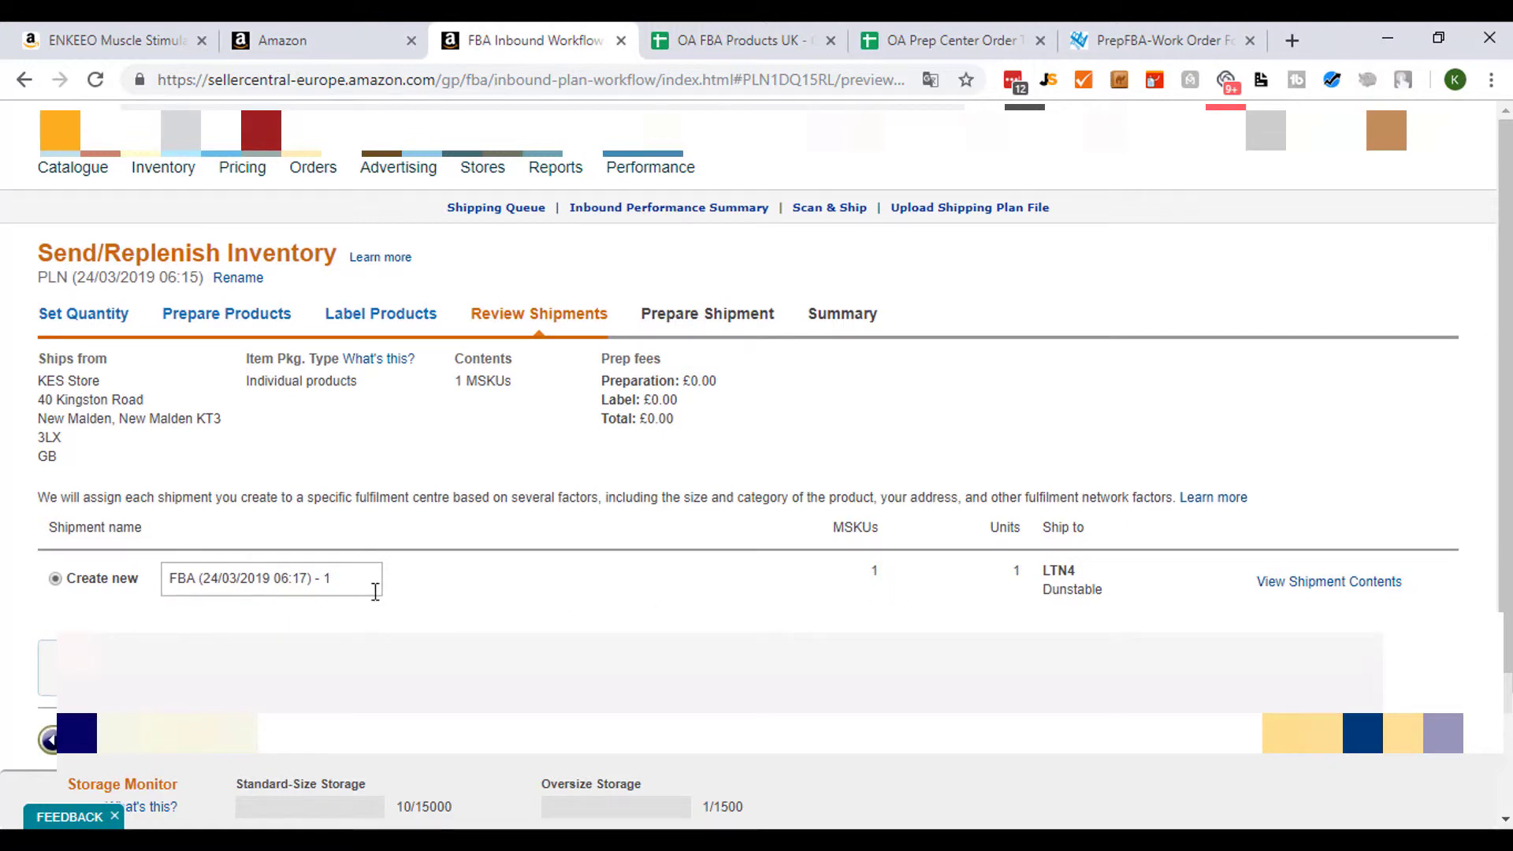
left_click_drag(374, 587, 132, 583)
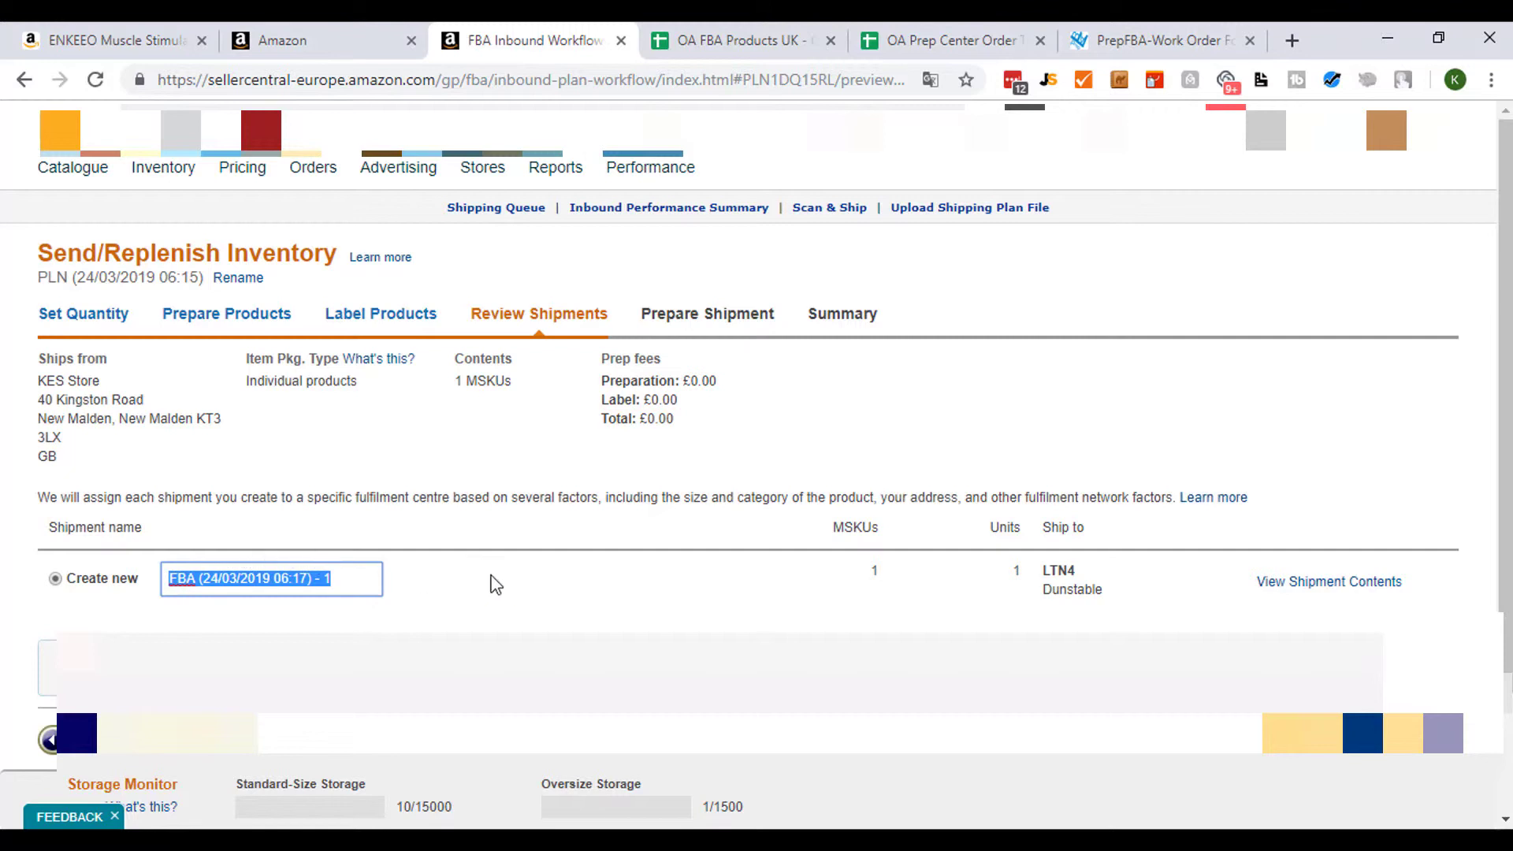
scroll(858, 476, "down", 1)
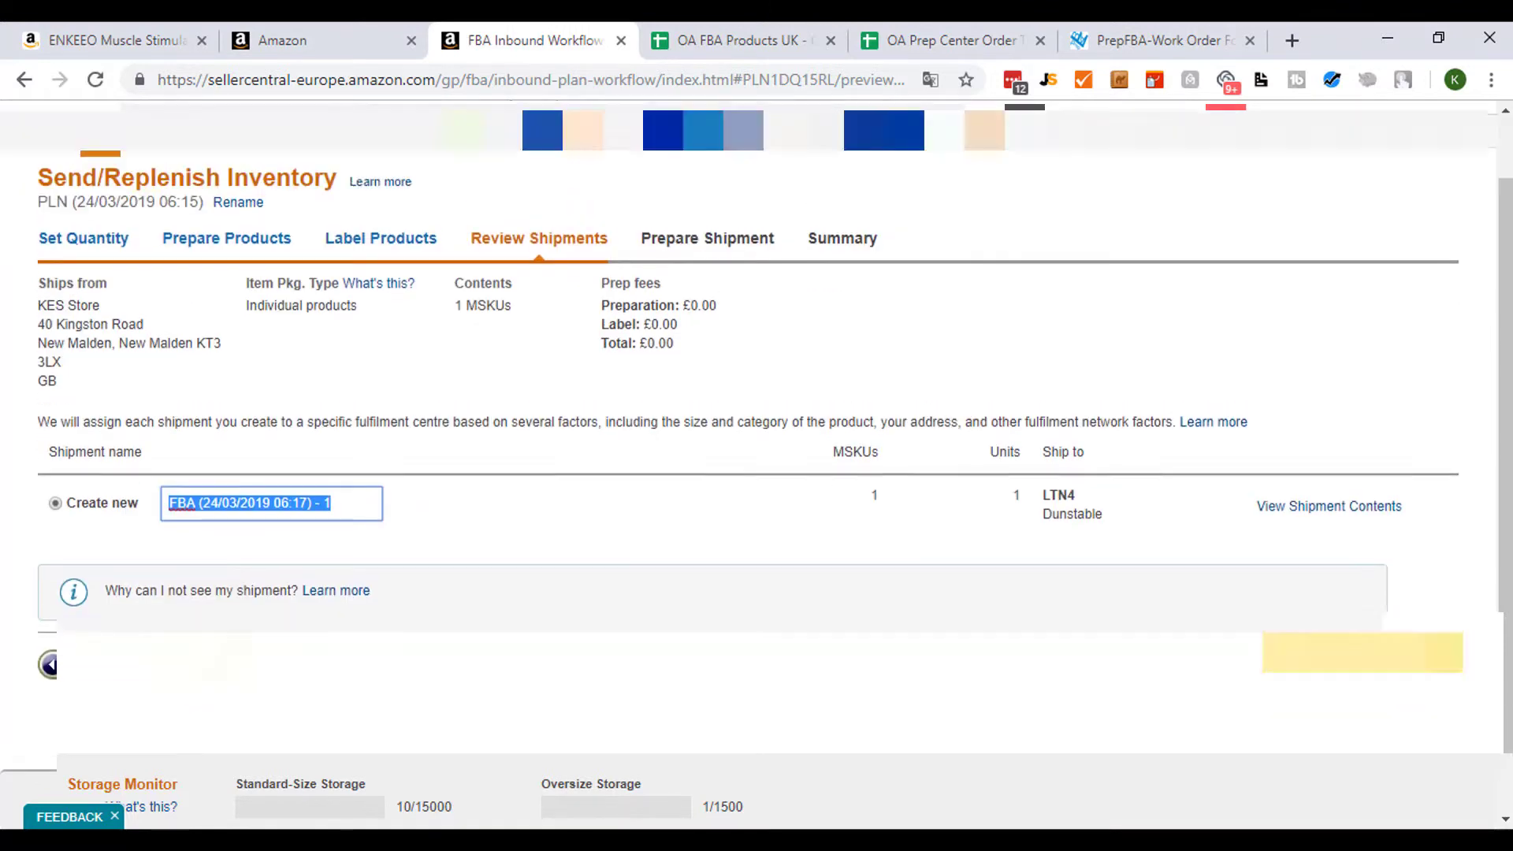
scroll(476, 561, "up", 1)
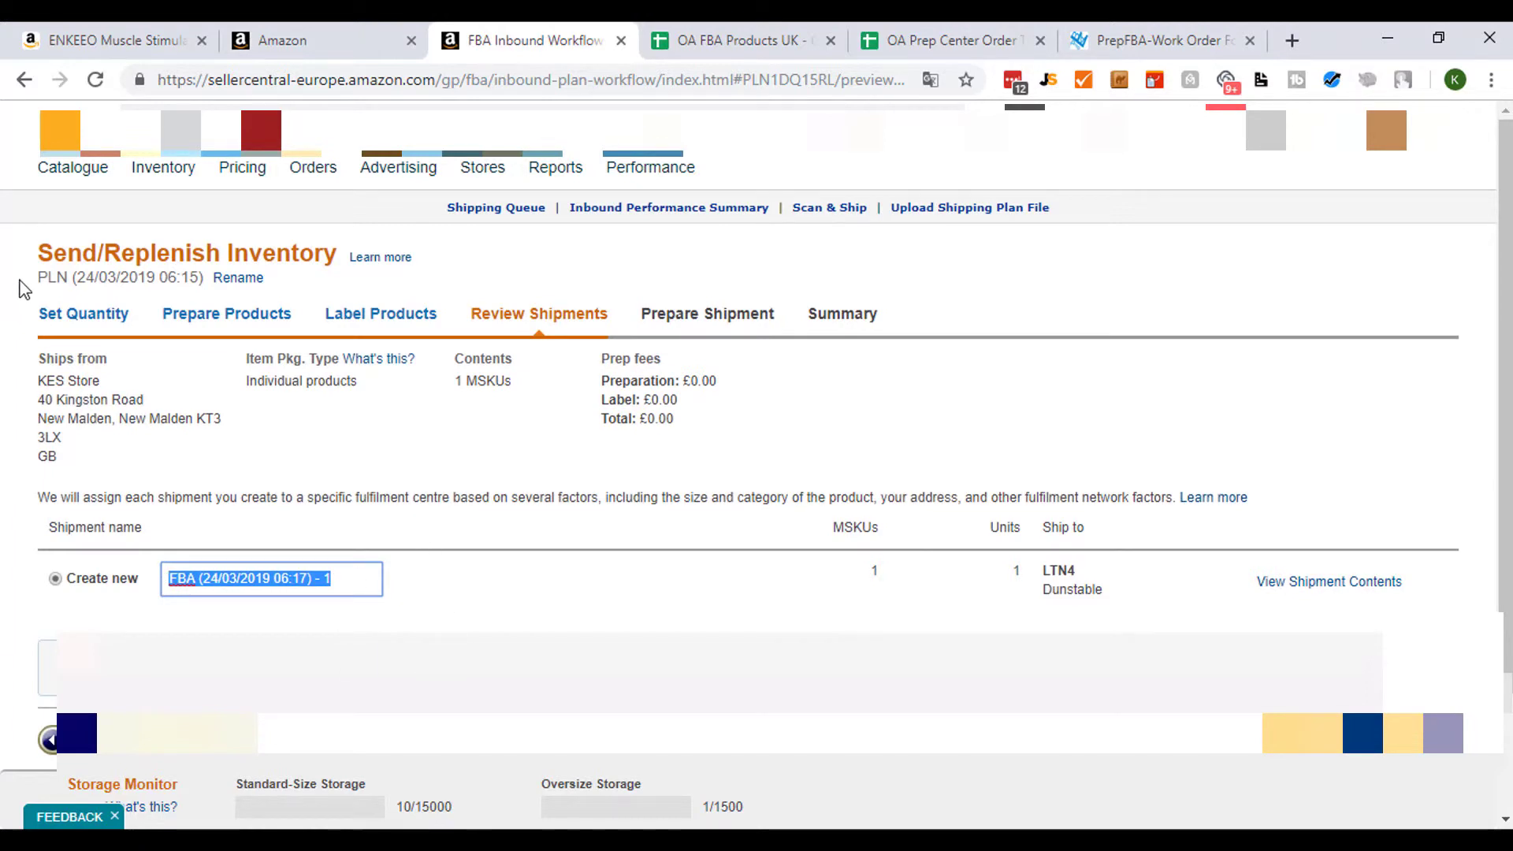
left_click_drag(38, 277, 204, 277)
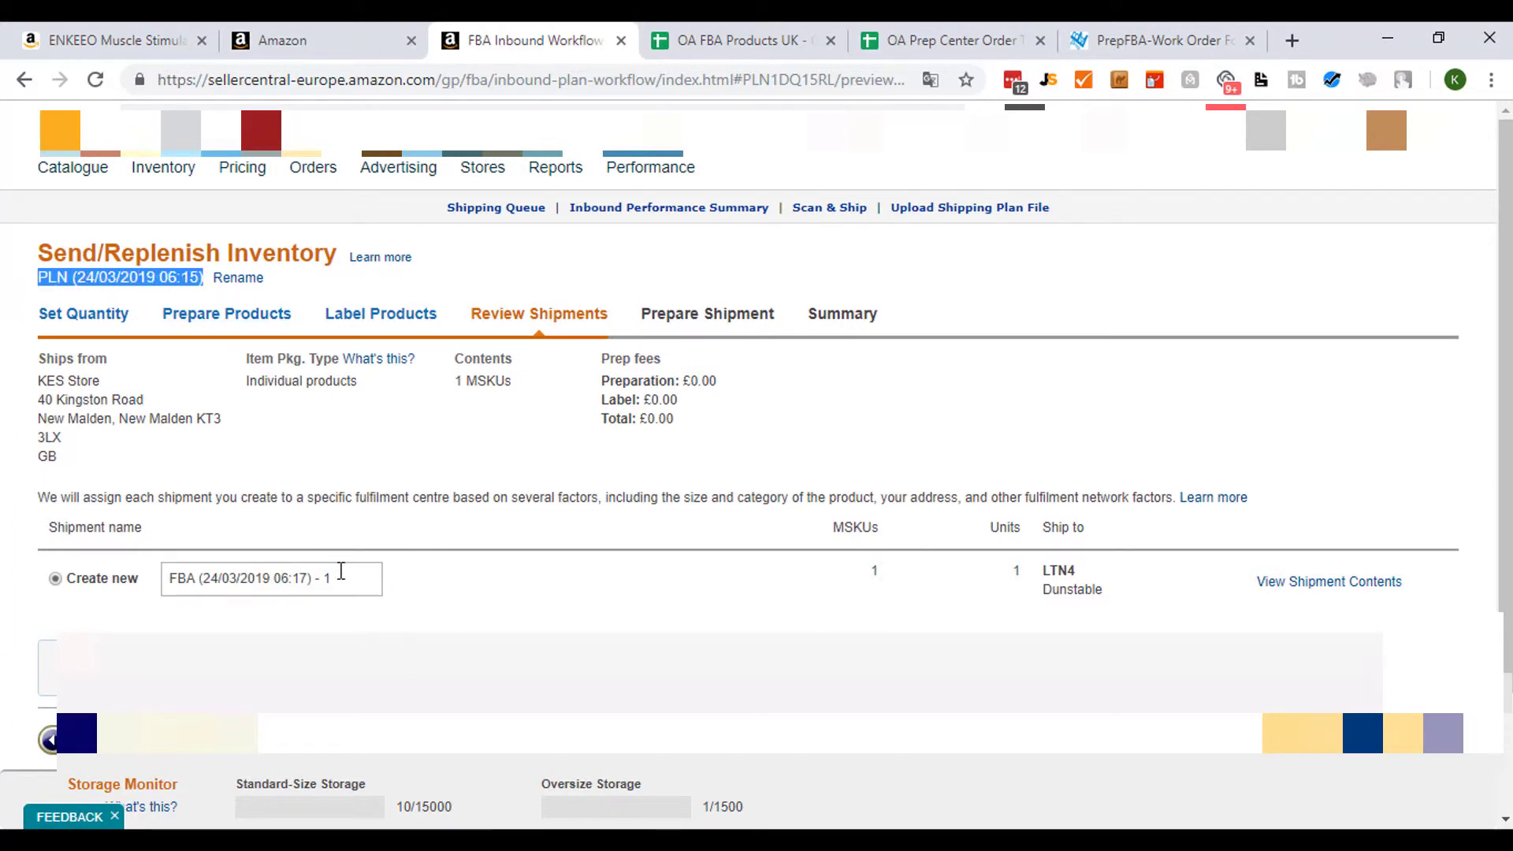
left_click_drag(359, 576, 224, 555)
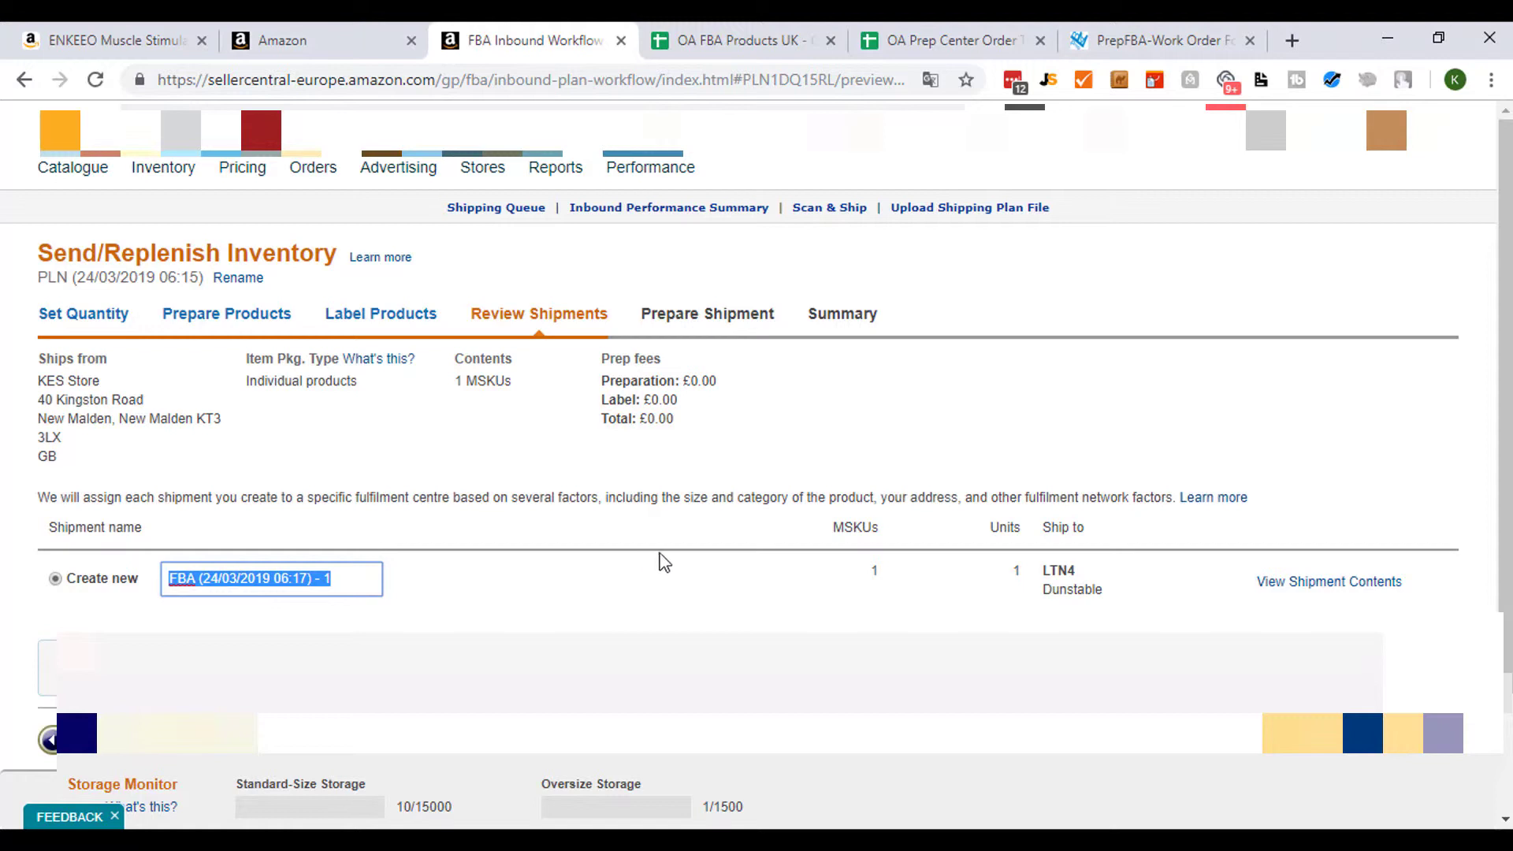
left_click_drag(361, 585, 118, 583)
type("Prep center Shipment 24.03")
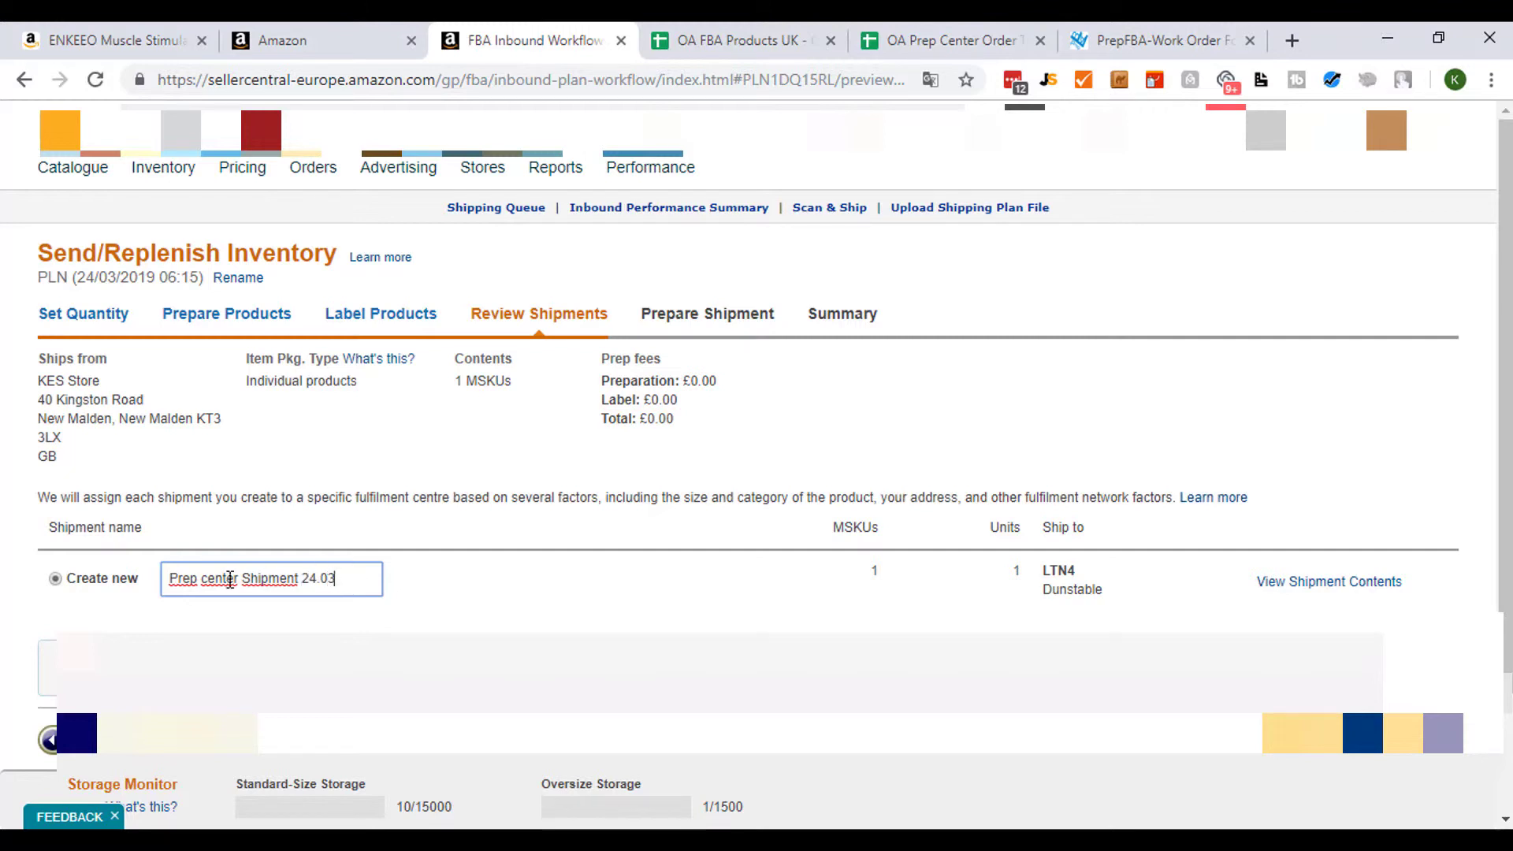
left_click_drag(340, 575, 54, 574)
key("ctrl+c")
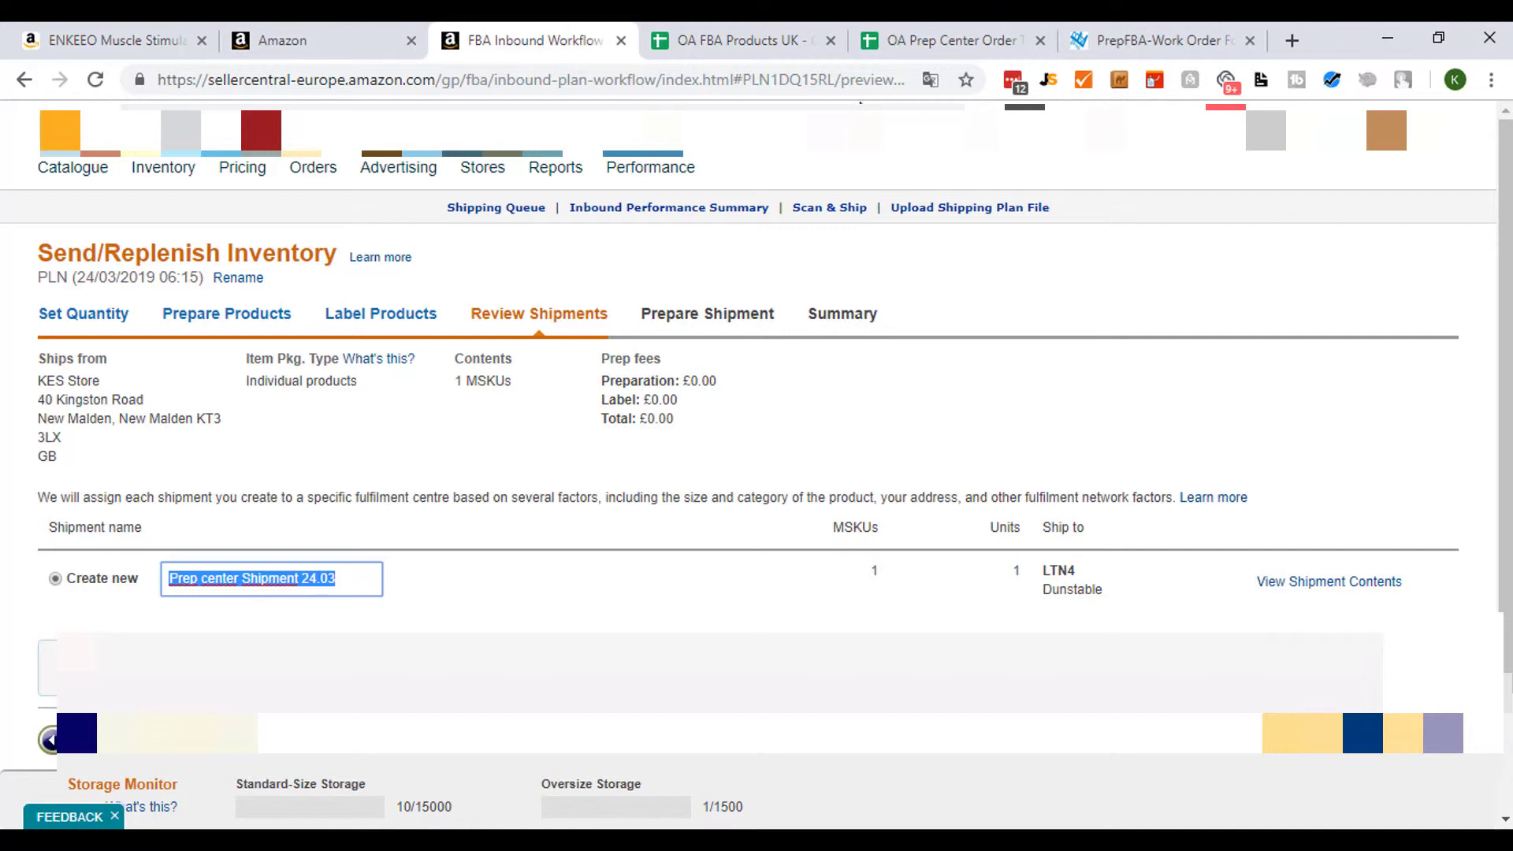
- Switch to the OA Prep Center Order Tracking sheet and paste the shipment name into the Shipping plan - name cell of row 2
left_click(991, 47)
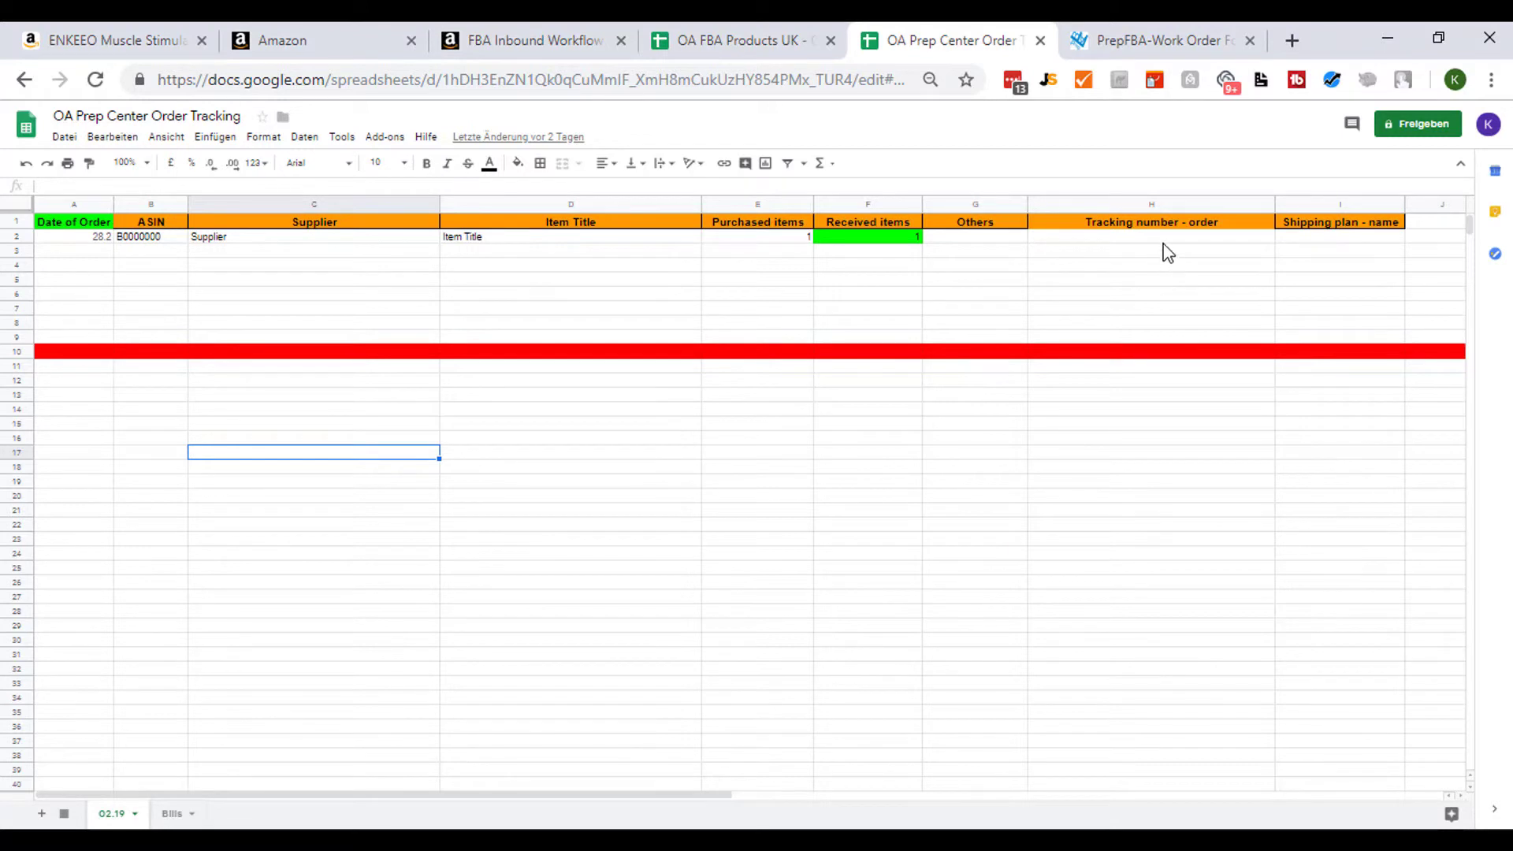
left_click(1321, 240)
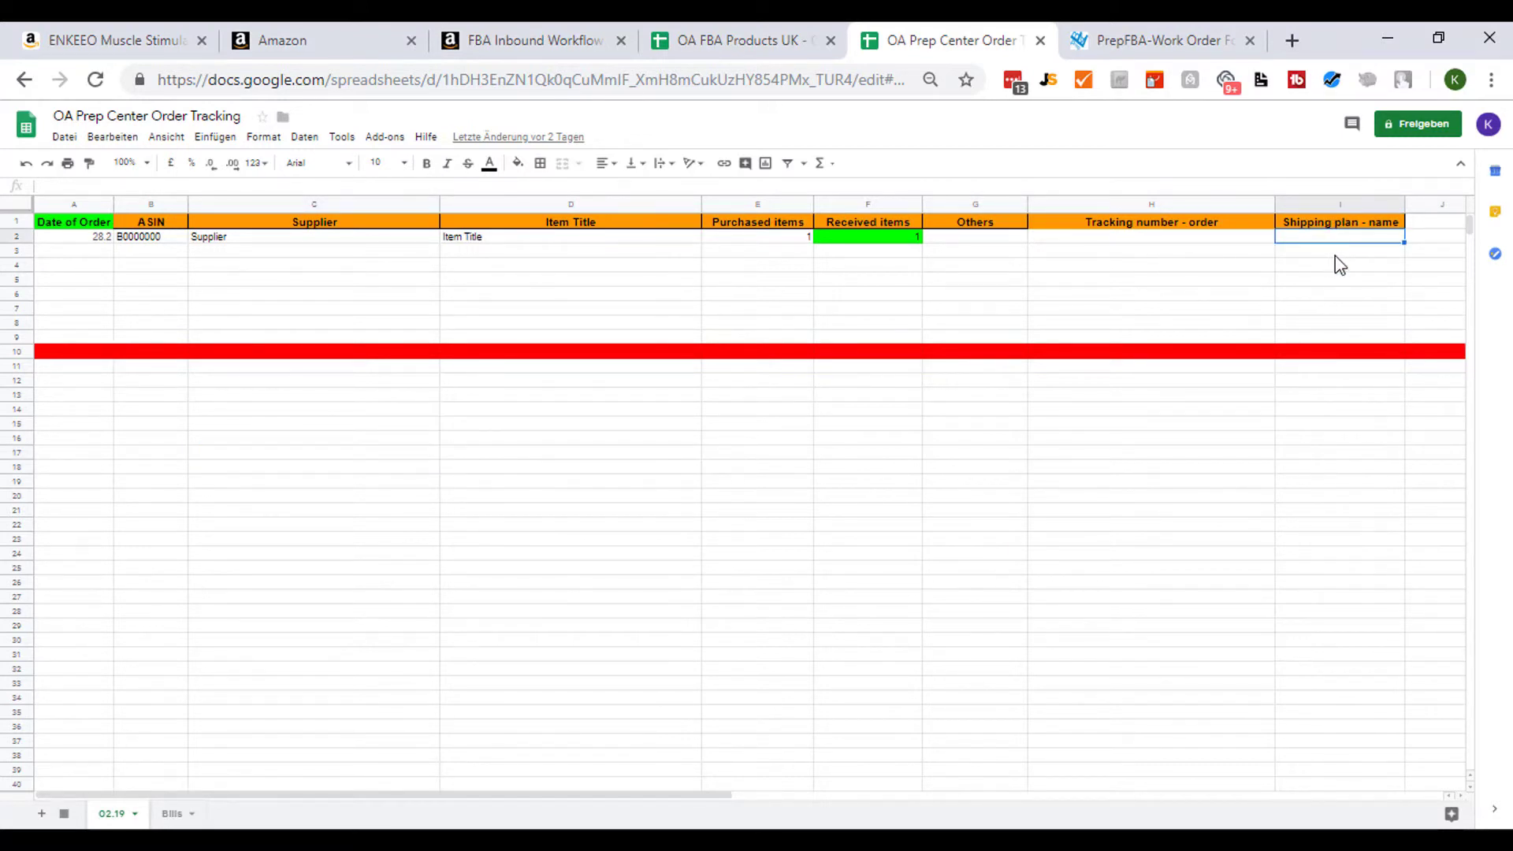
left_click(189, 184)
key("ctrl+v")
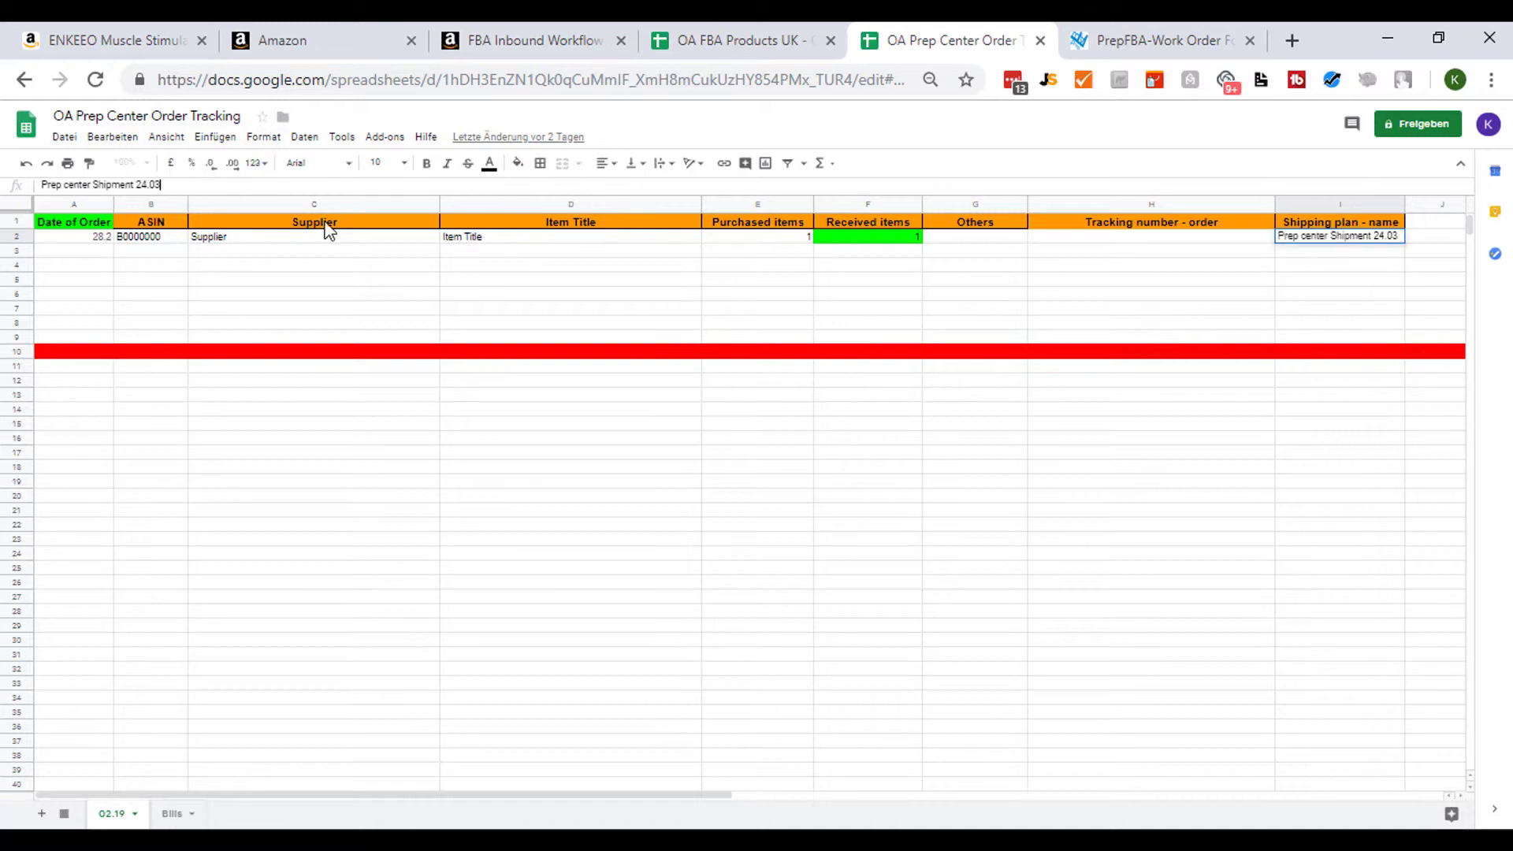
- Set the Received items value in row 2 to 0
left_click(1197, 353)
left_click(1142, 236)
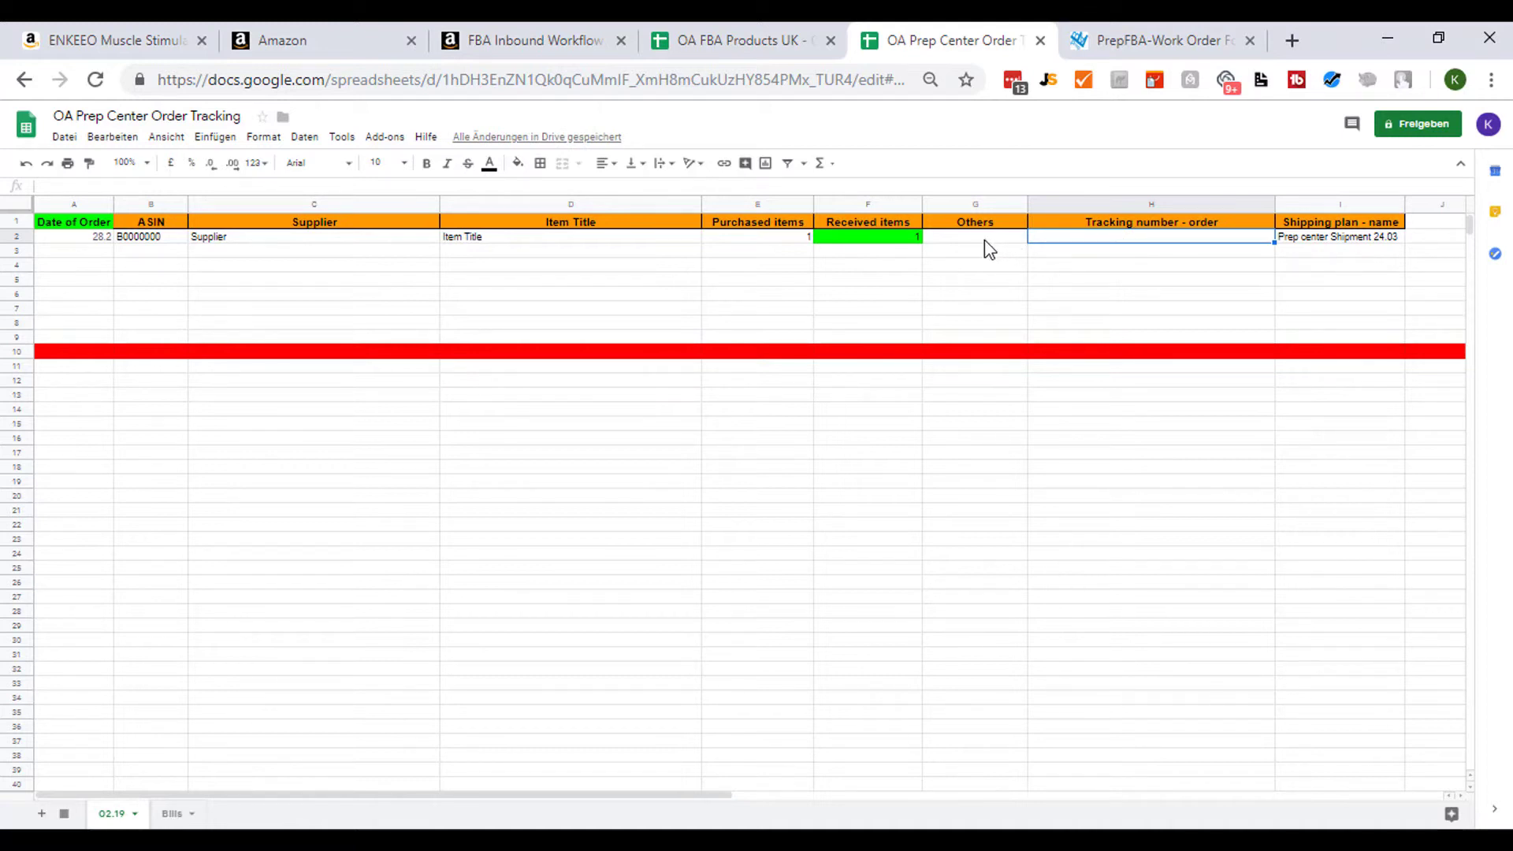
left_click(958, 238)
left_click(832, 236)
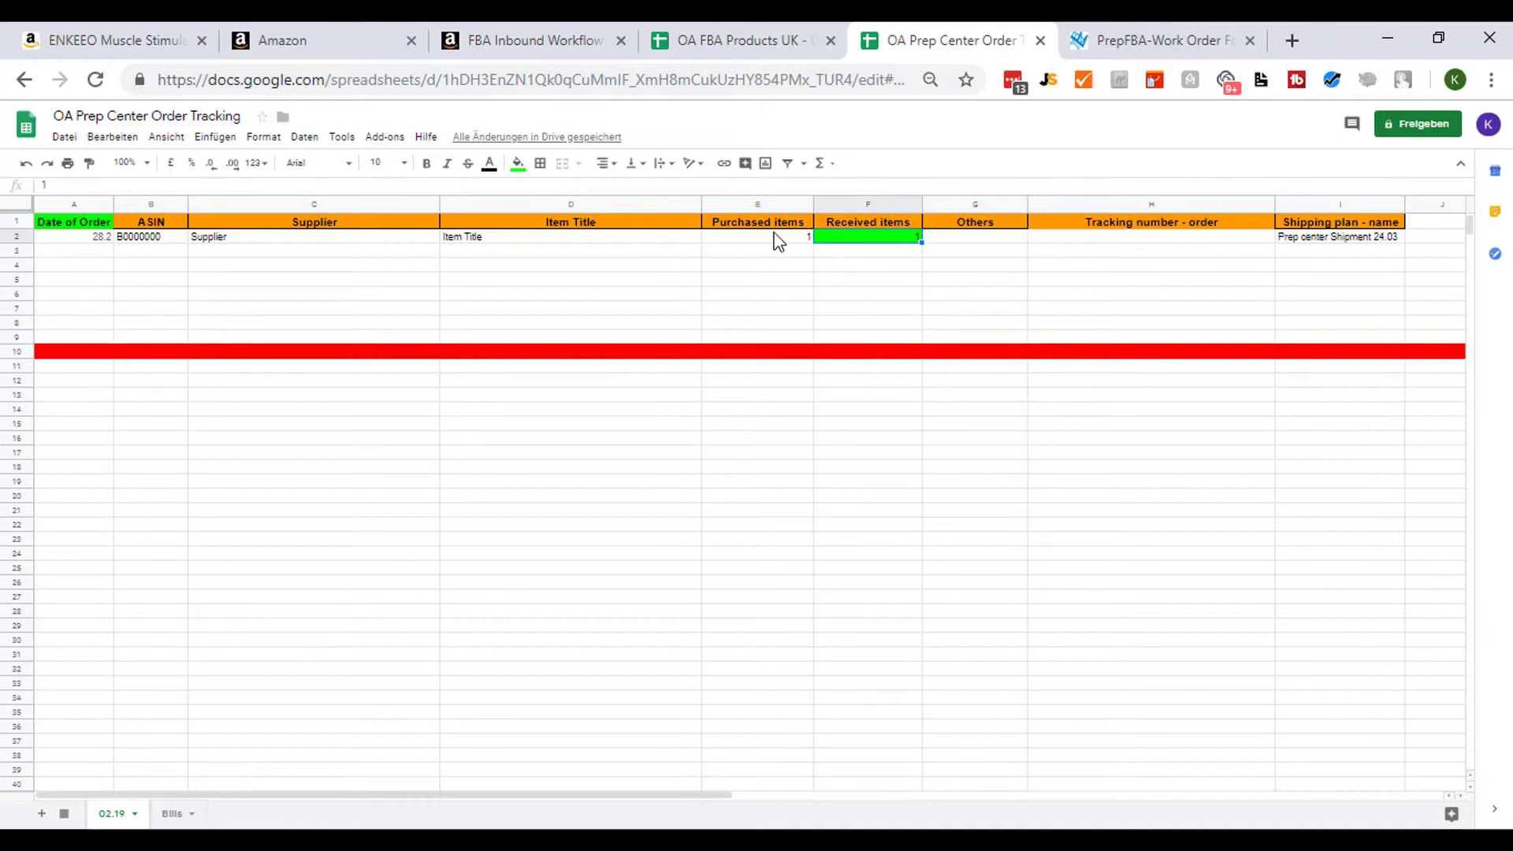
type("0")
left_click(881, 265)
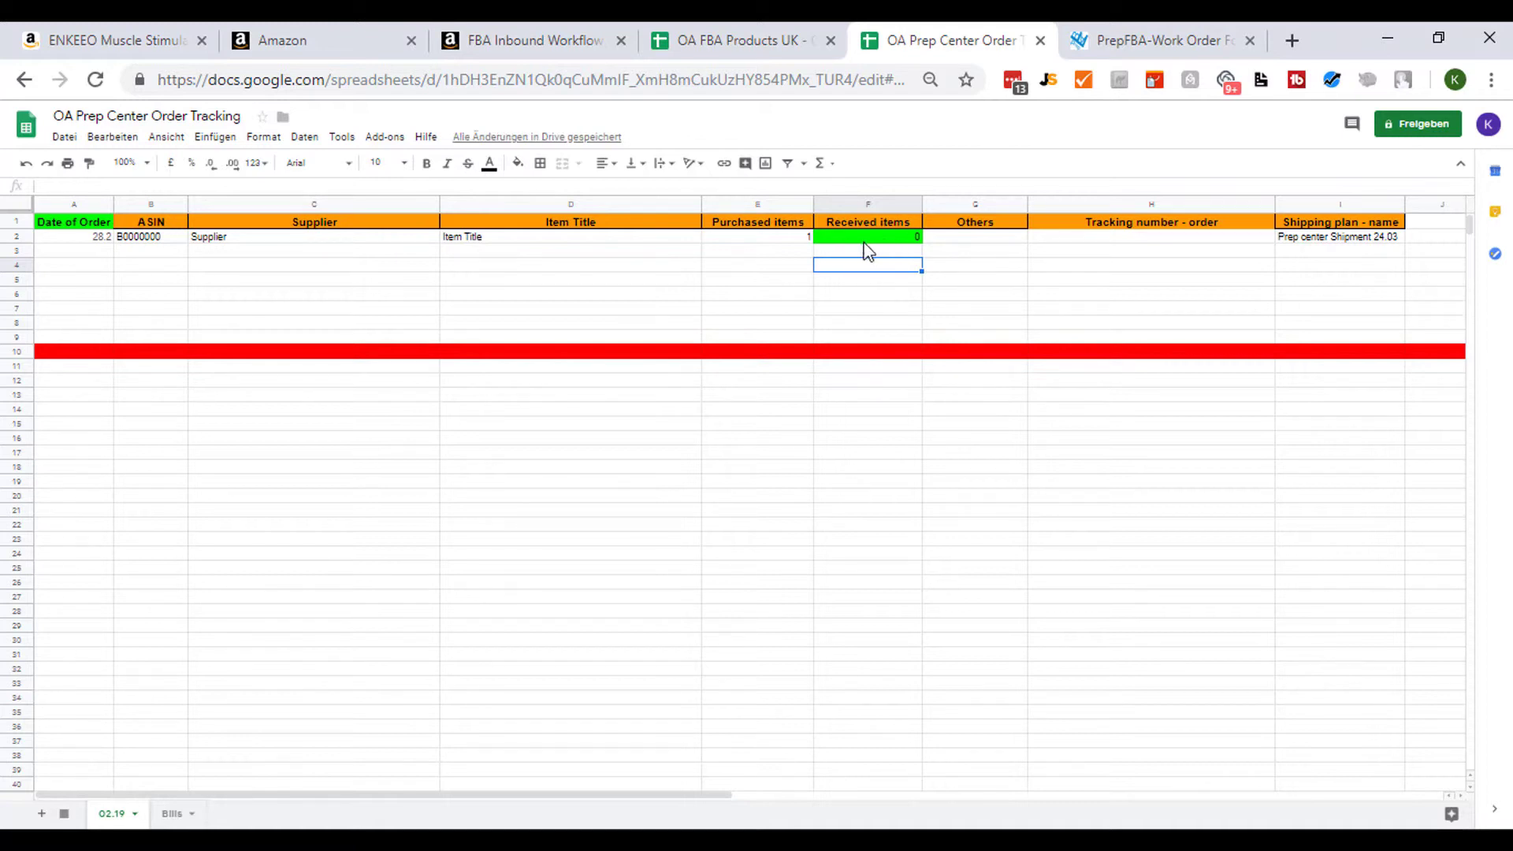
left_click(772, 236)
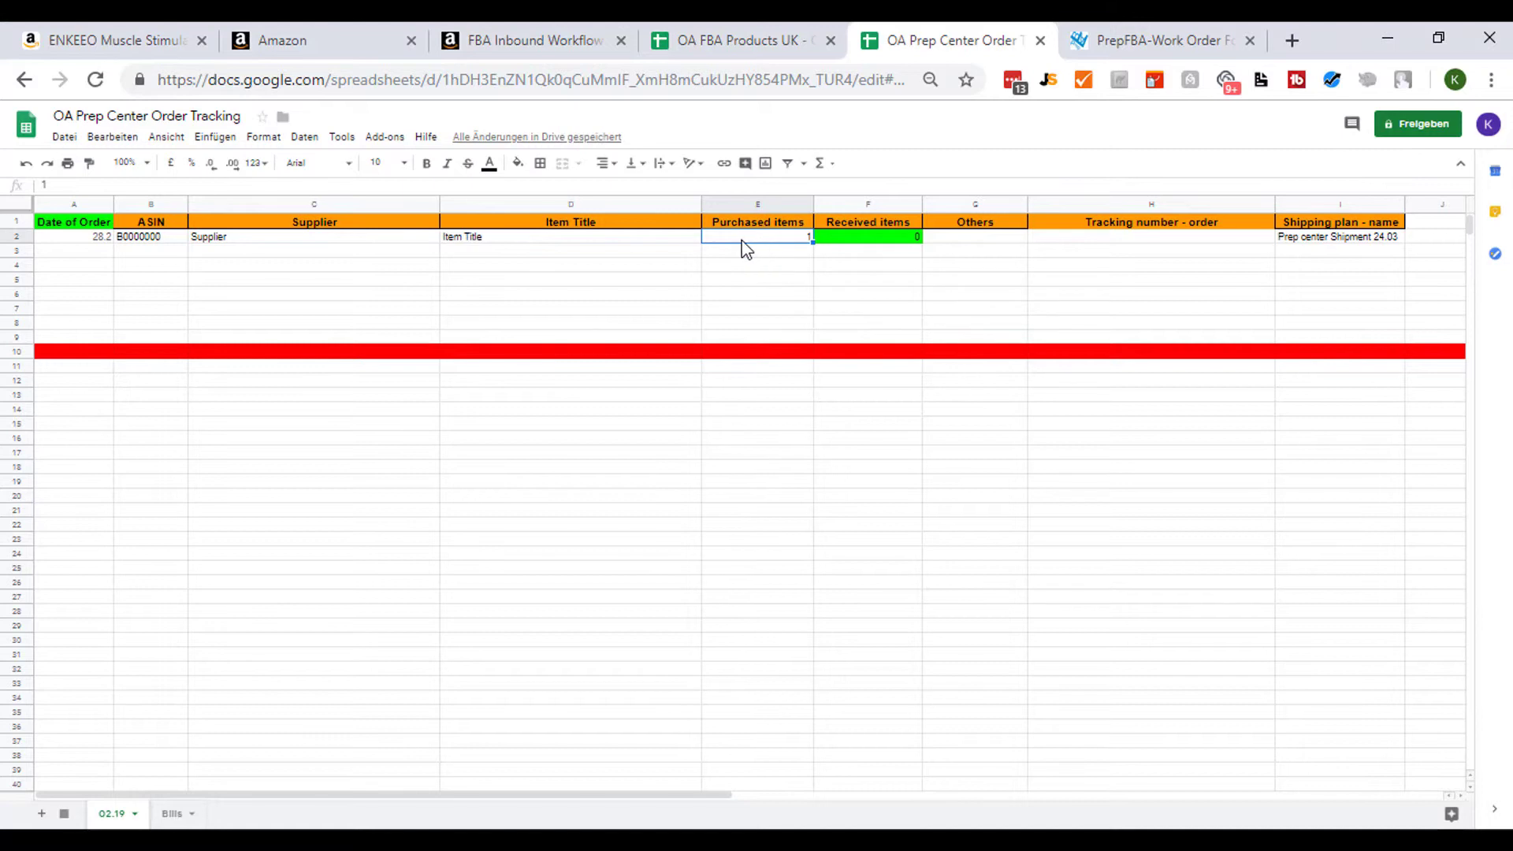
left_click(604, 238)
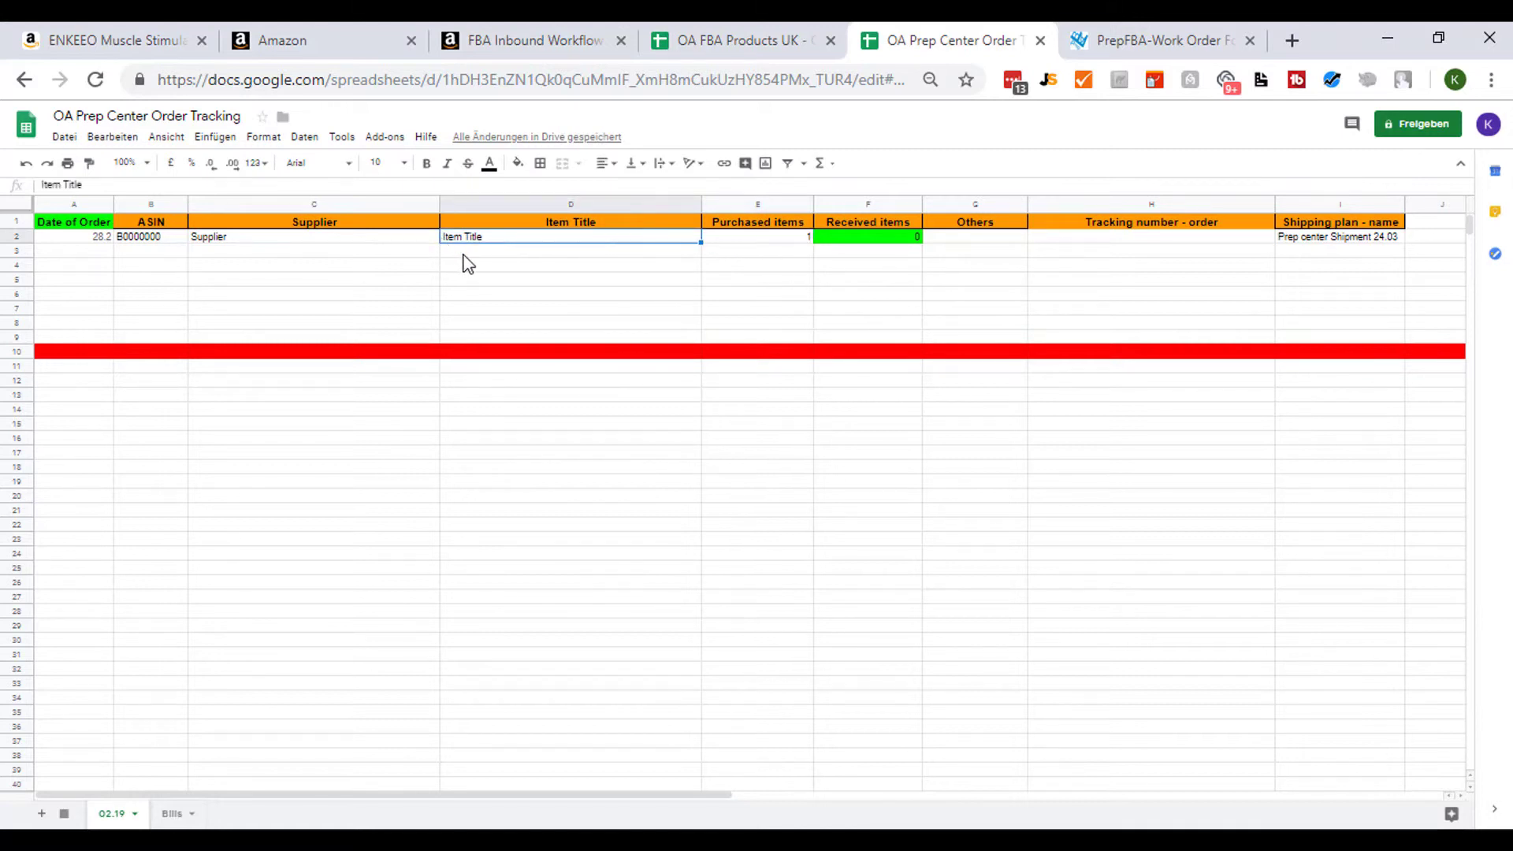
- Enter boots.com as the Supplier in row 2 of the prep-center tracking sheet
left_click(317, 236)
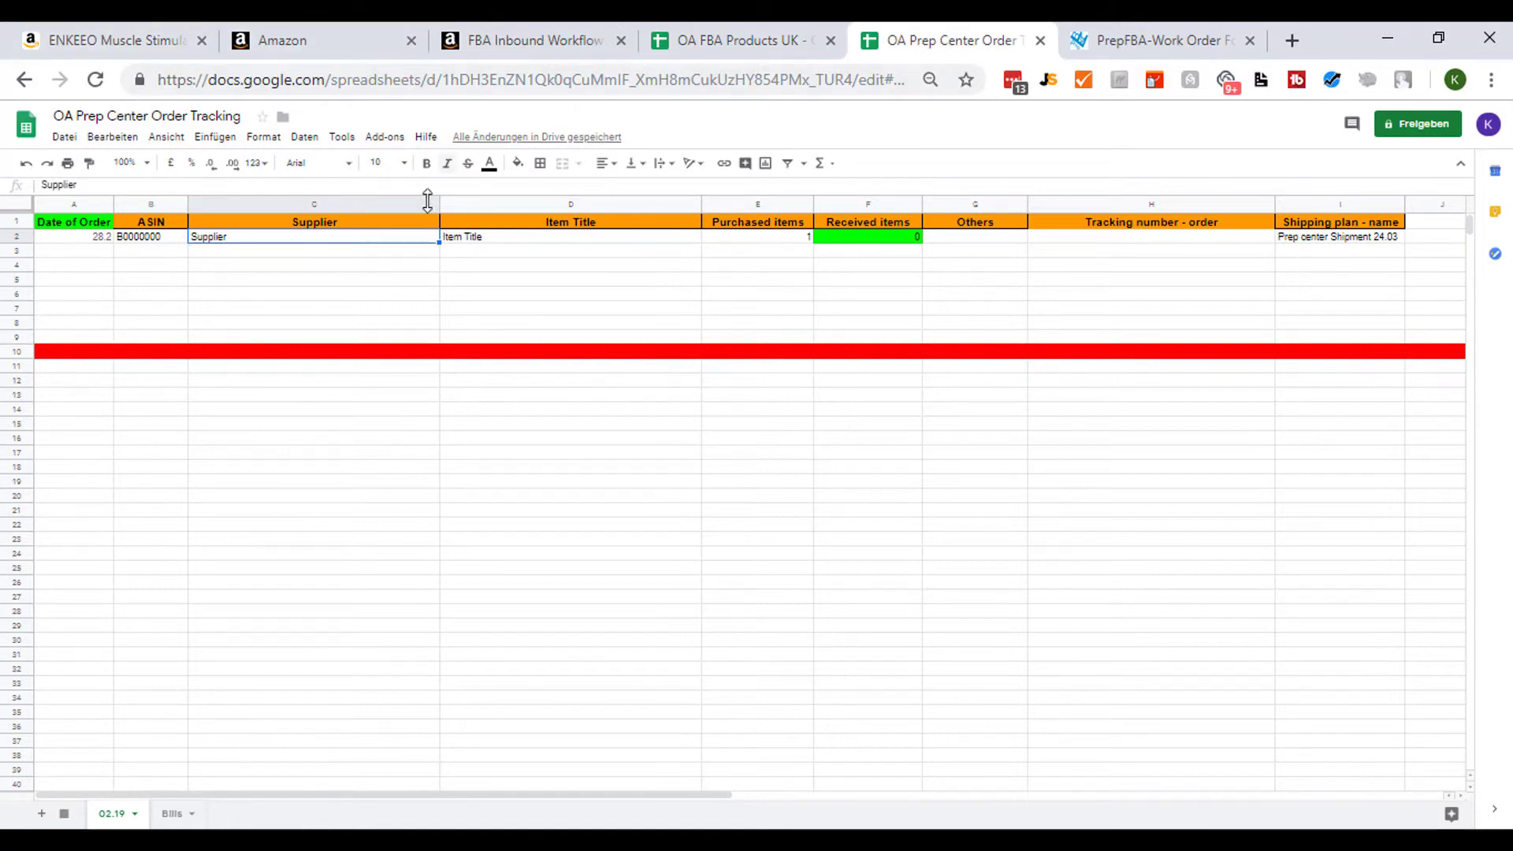
type("boots.c")
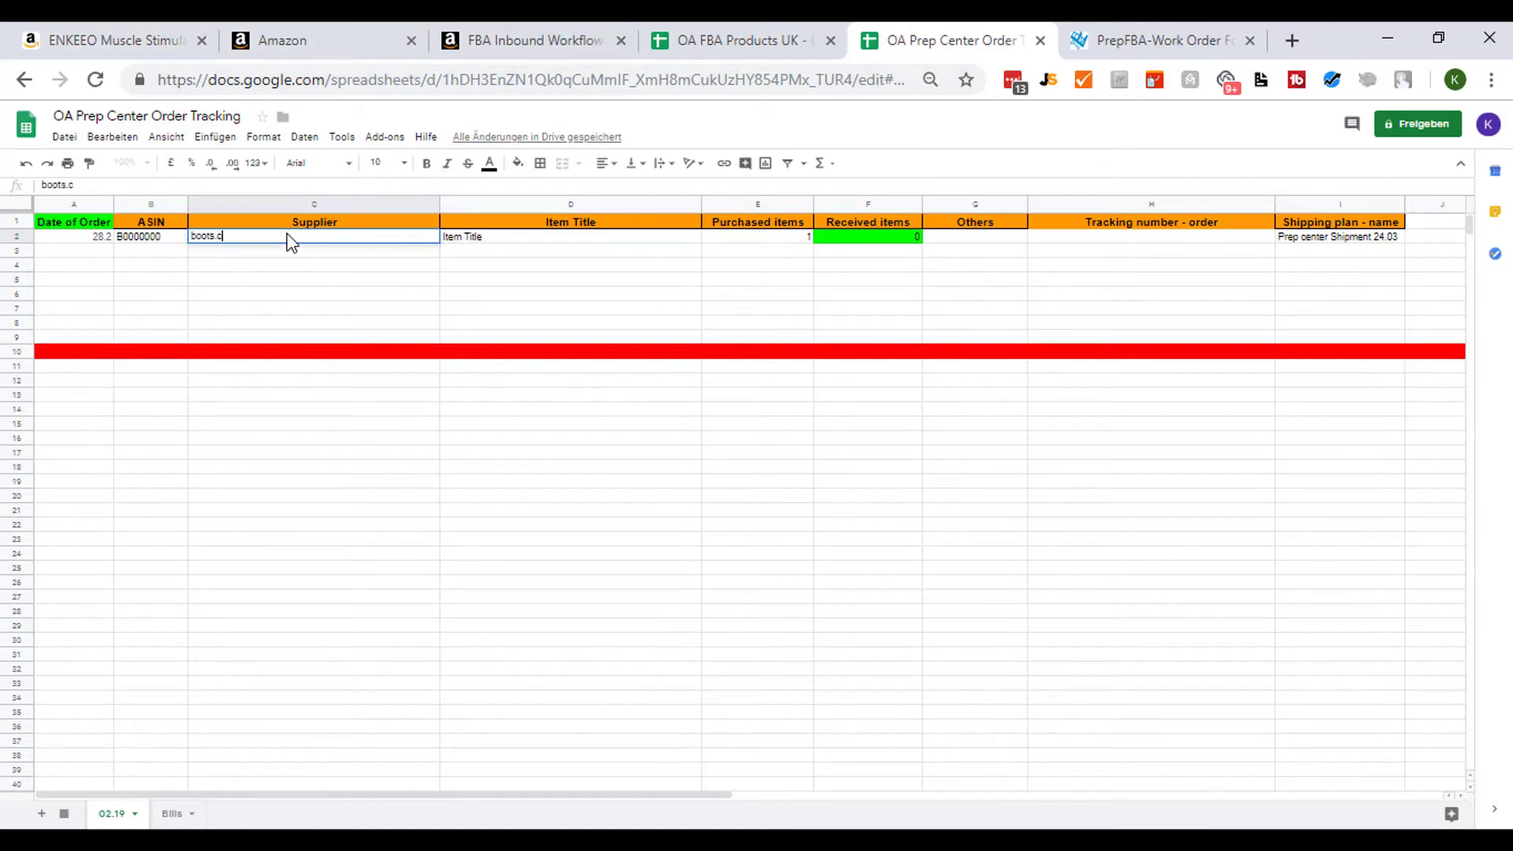
type("om")
left_click(247, 266)
- Compare row 2 of the tracking sheet with the product row in the OA FBA Products UK sheet
left_click(158, 239)
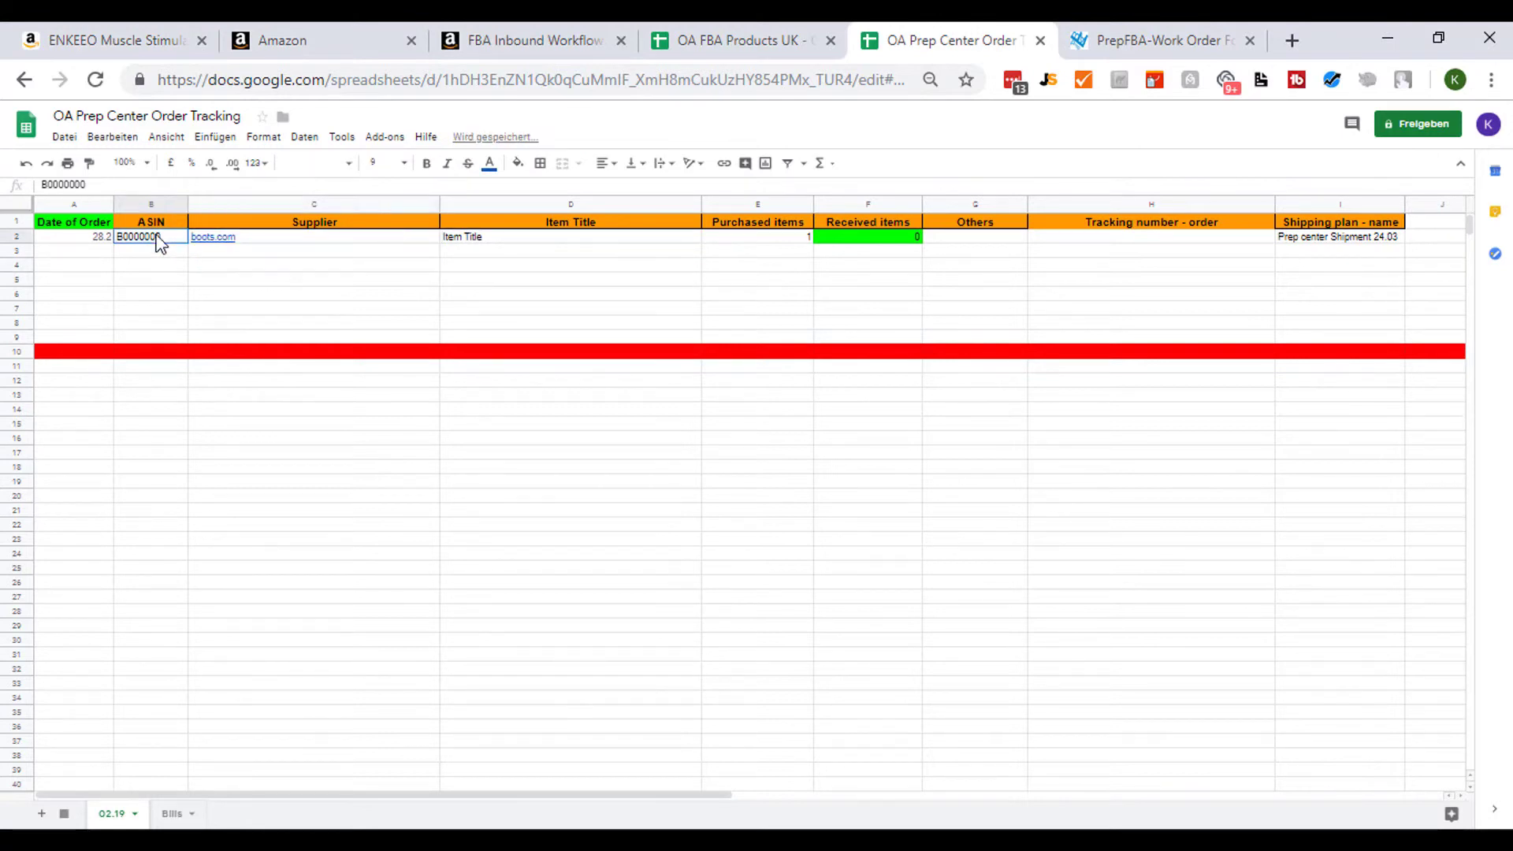
left_click(772, 32)
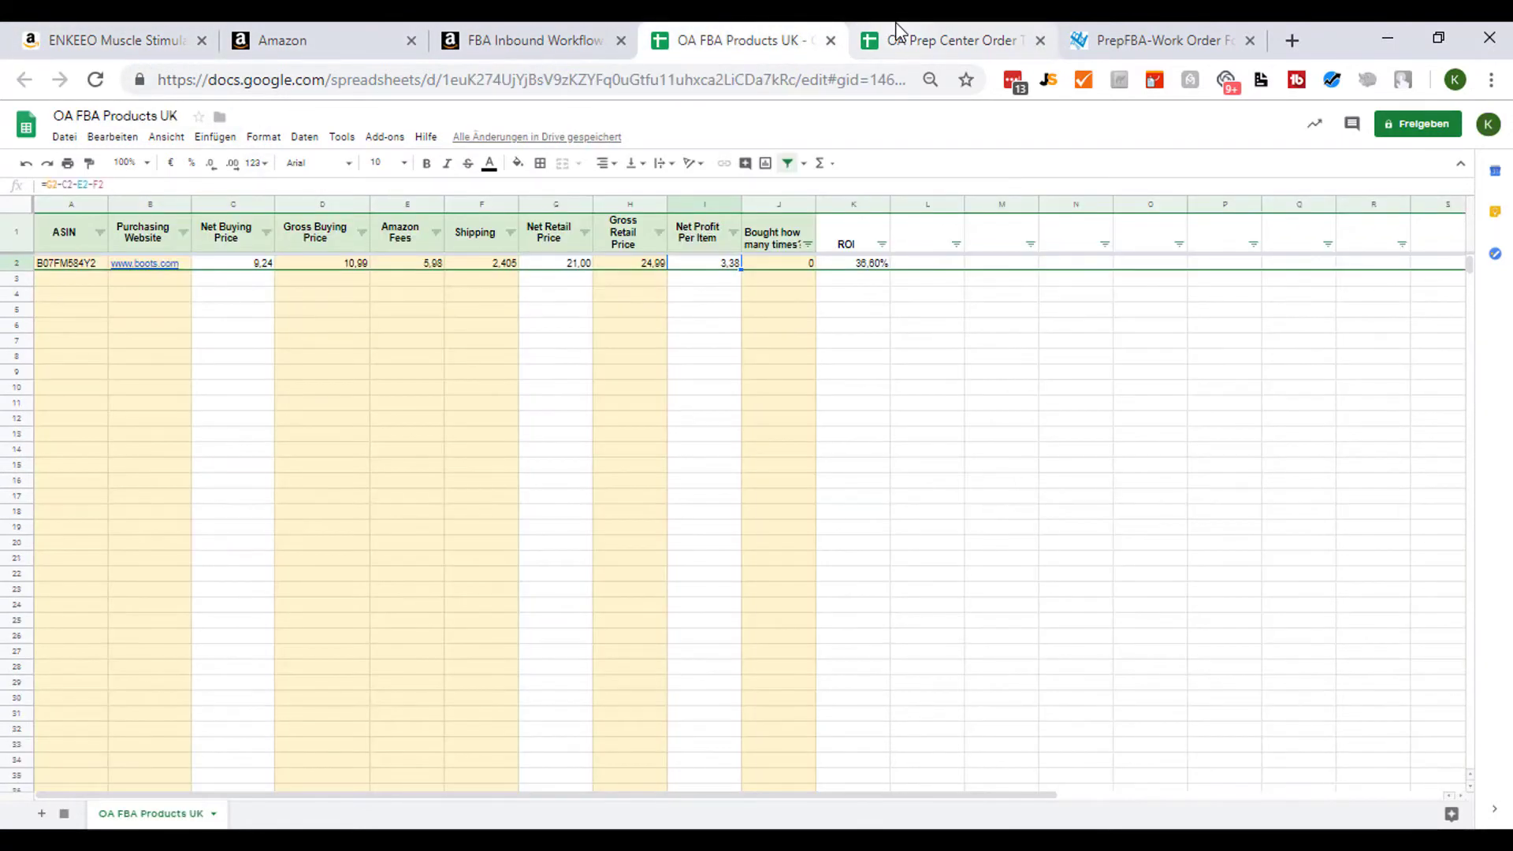
left_click(896, 35)
left_click(87, 240)
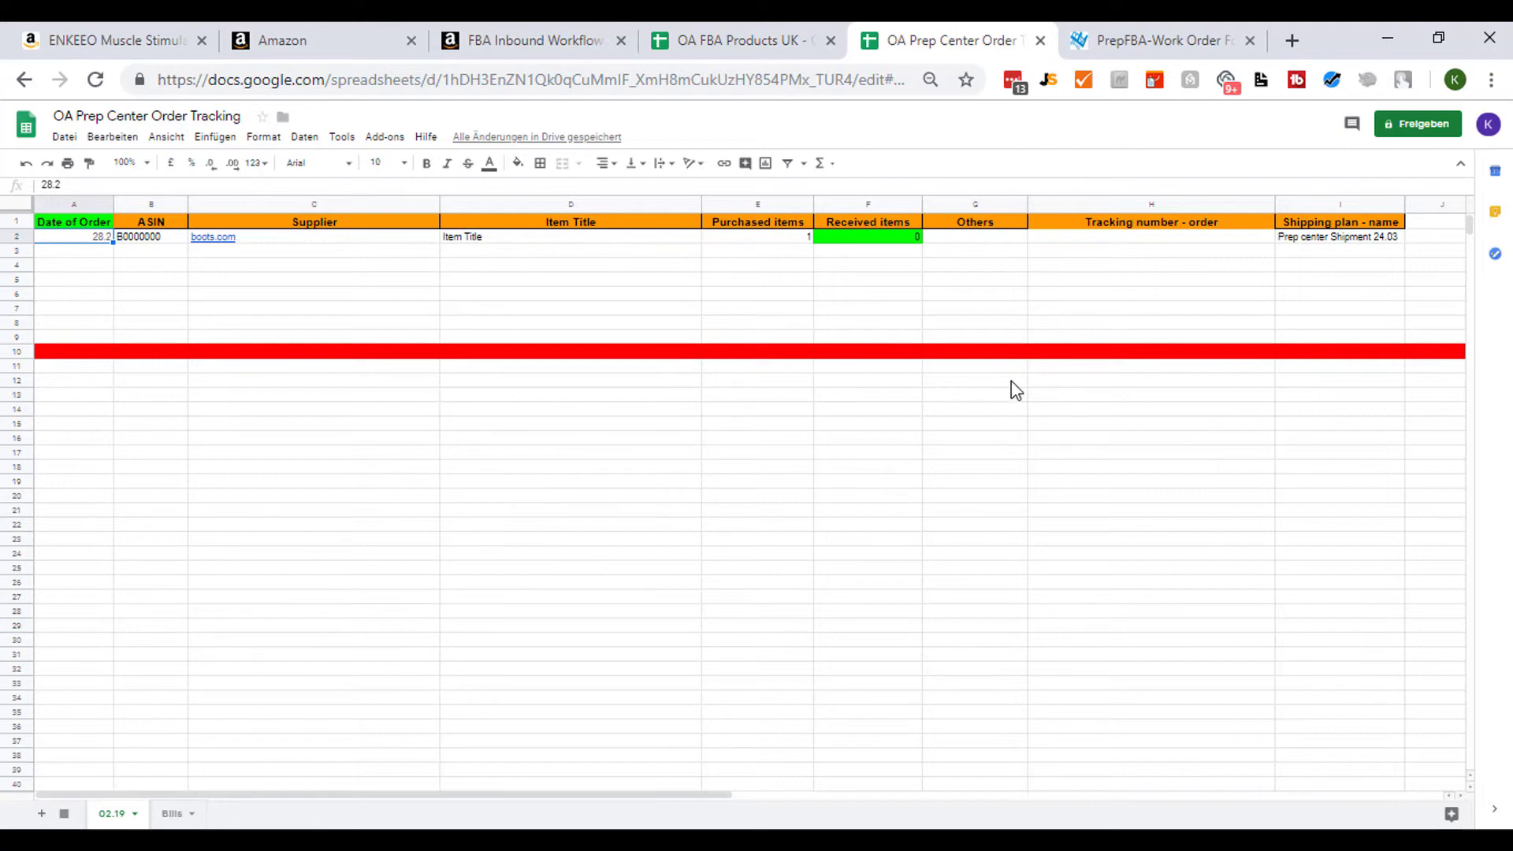
- Open the PrepFBA work order page and read through the form's fields and required services
left_click(1158, 41)
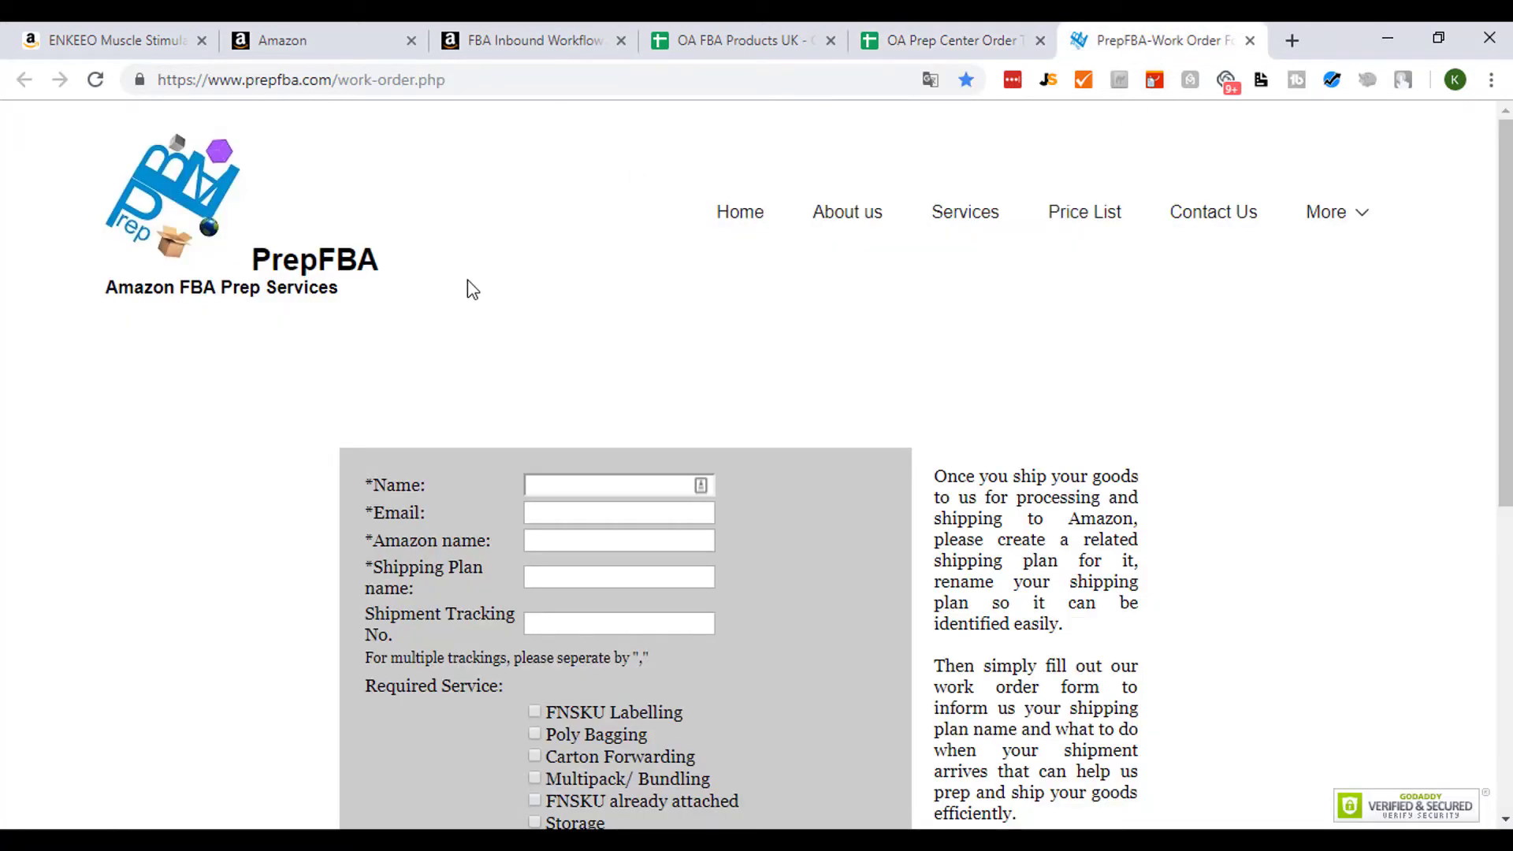
scroll(121, 316, "down", 3)
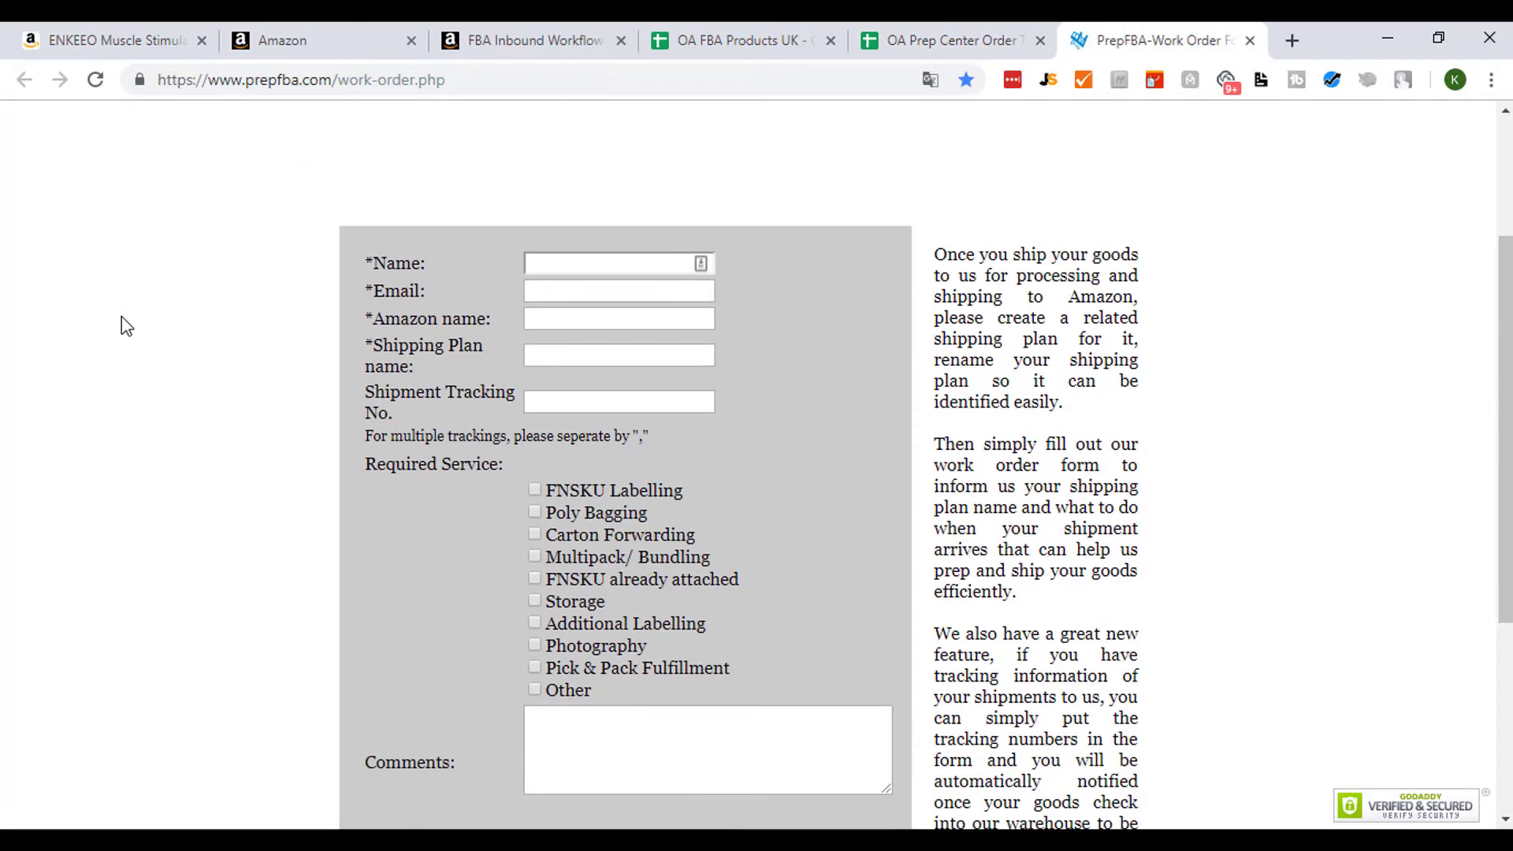
scroll(125, 317, "up", 3)
scroll(157, 307, "down", 8)
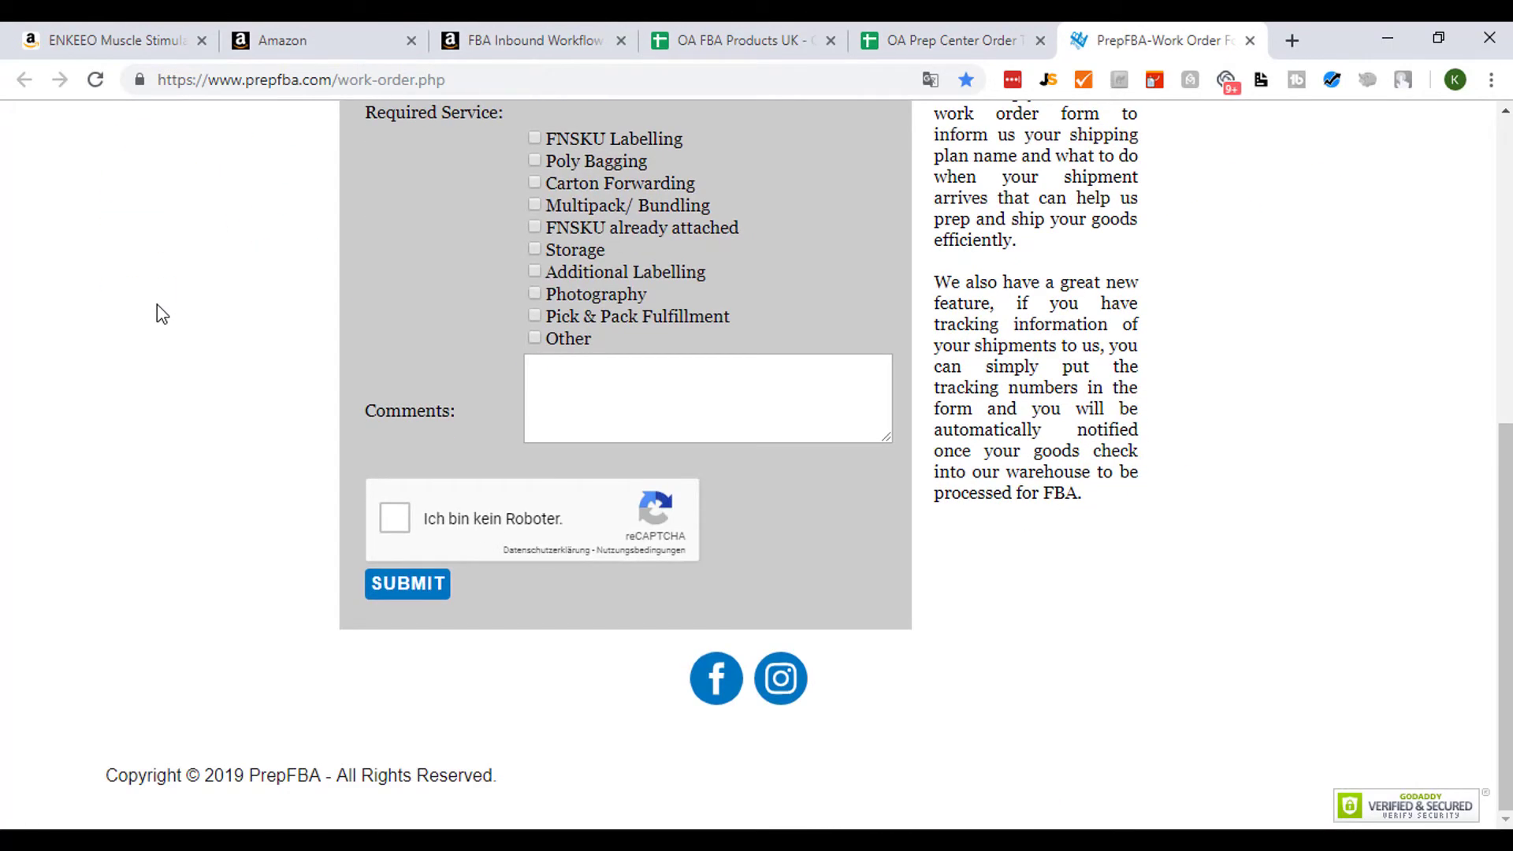
scroll(157, 304, "up", 10)
left_click(140, 79)
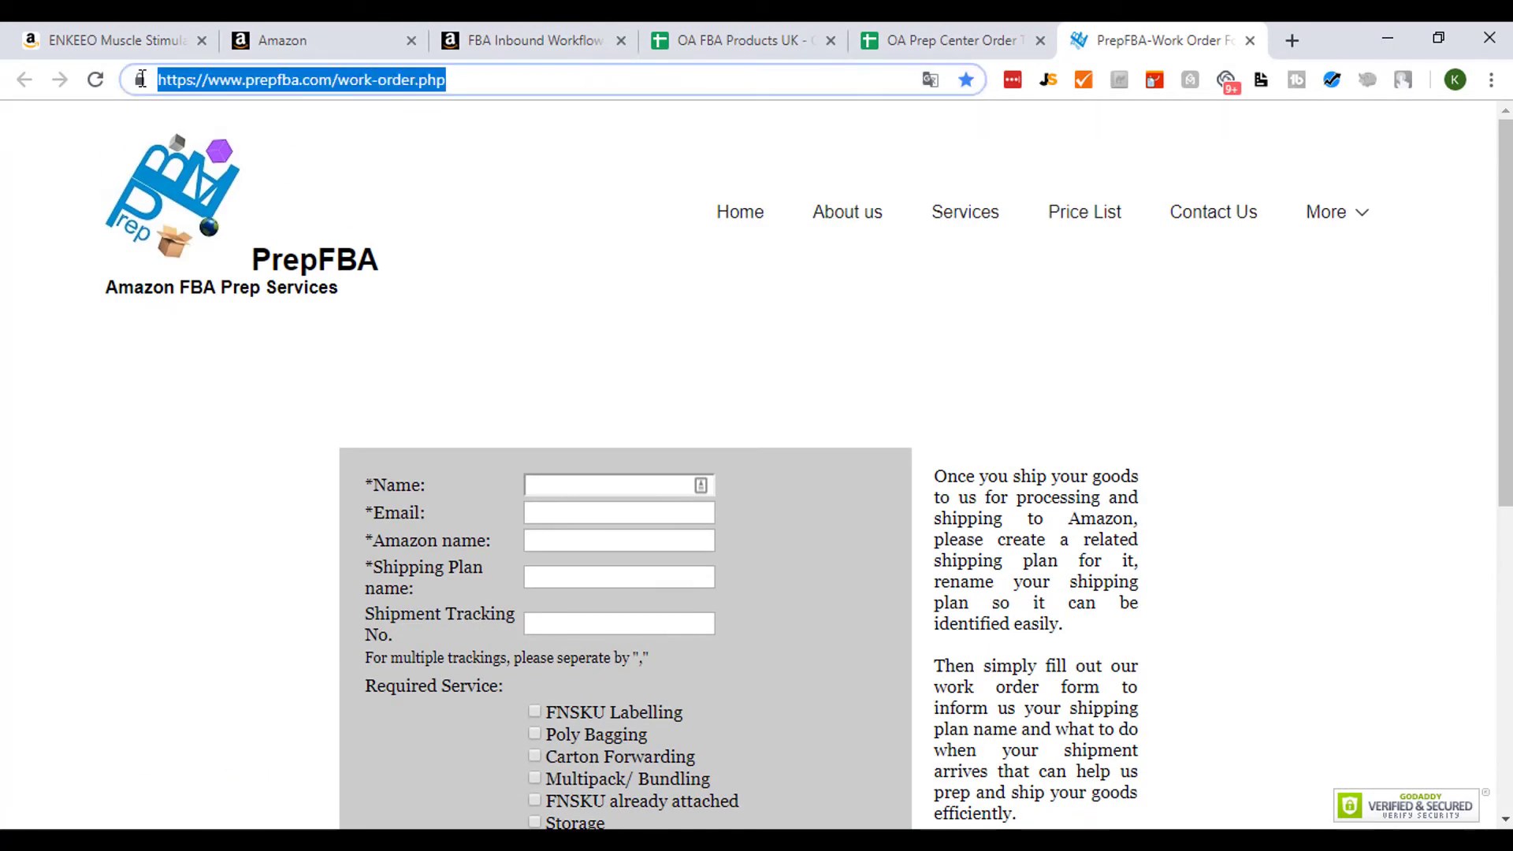
scroll(196, 386, "down", 4)
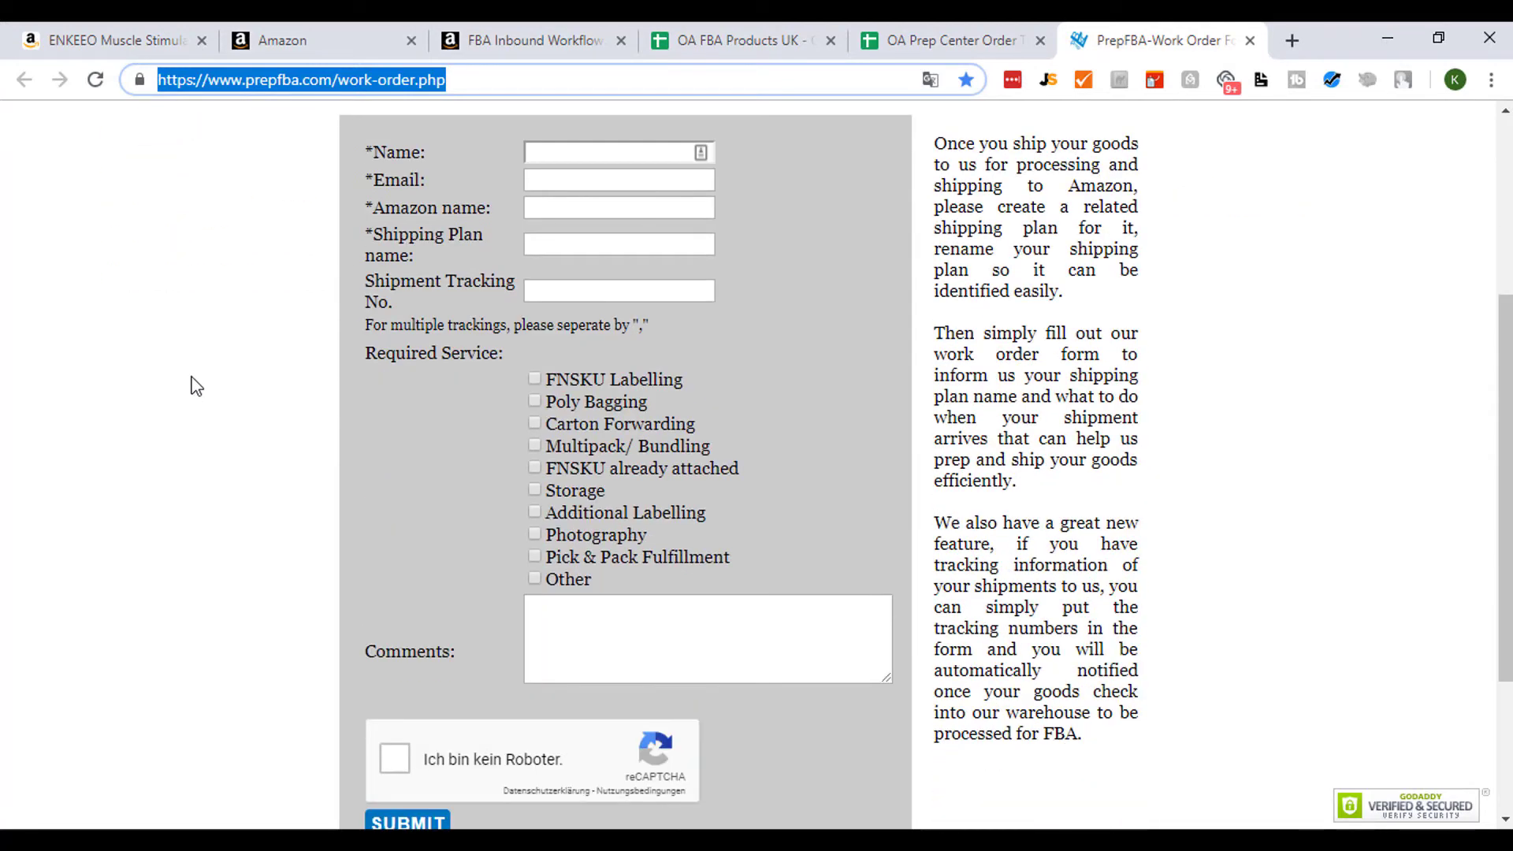
scroll(196, 386, "down", 3)
scroll(196, 371, "up", 7)
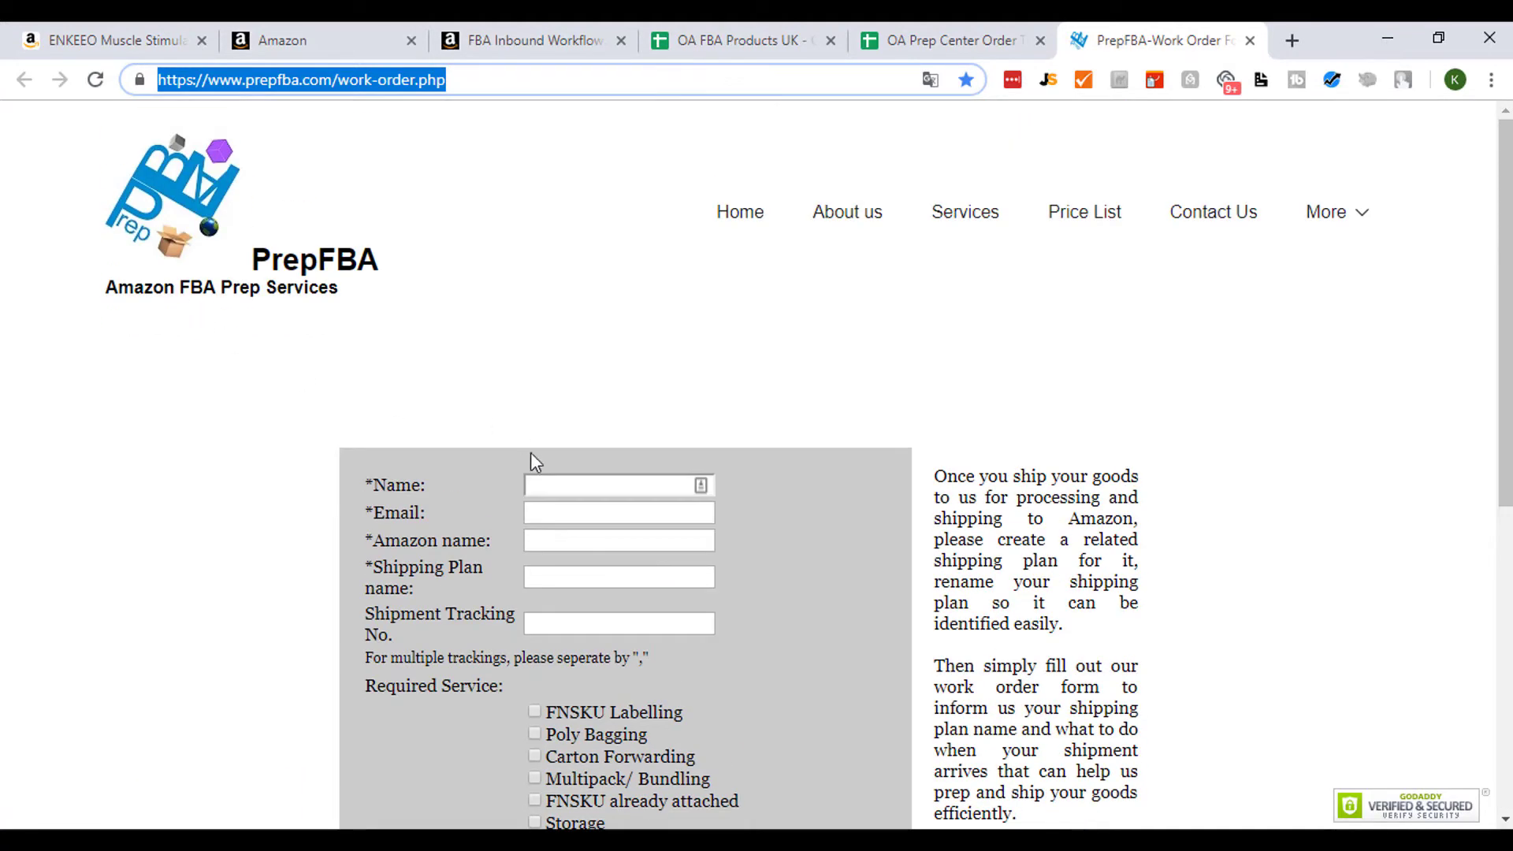
left_click(547, 484)
scroll(246, 429, "down", 3)
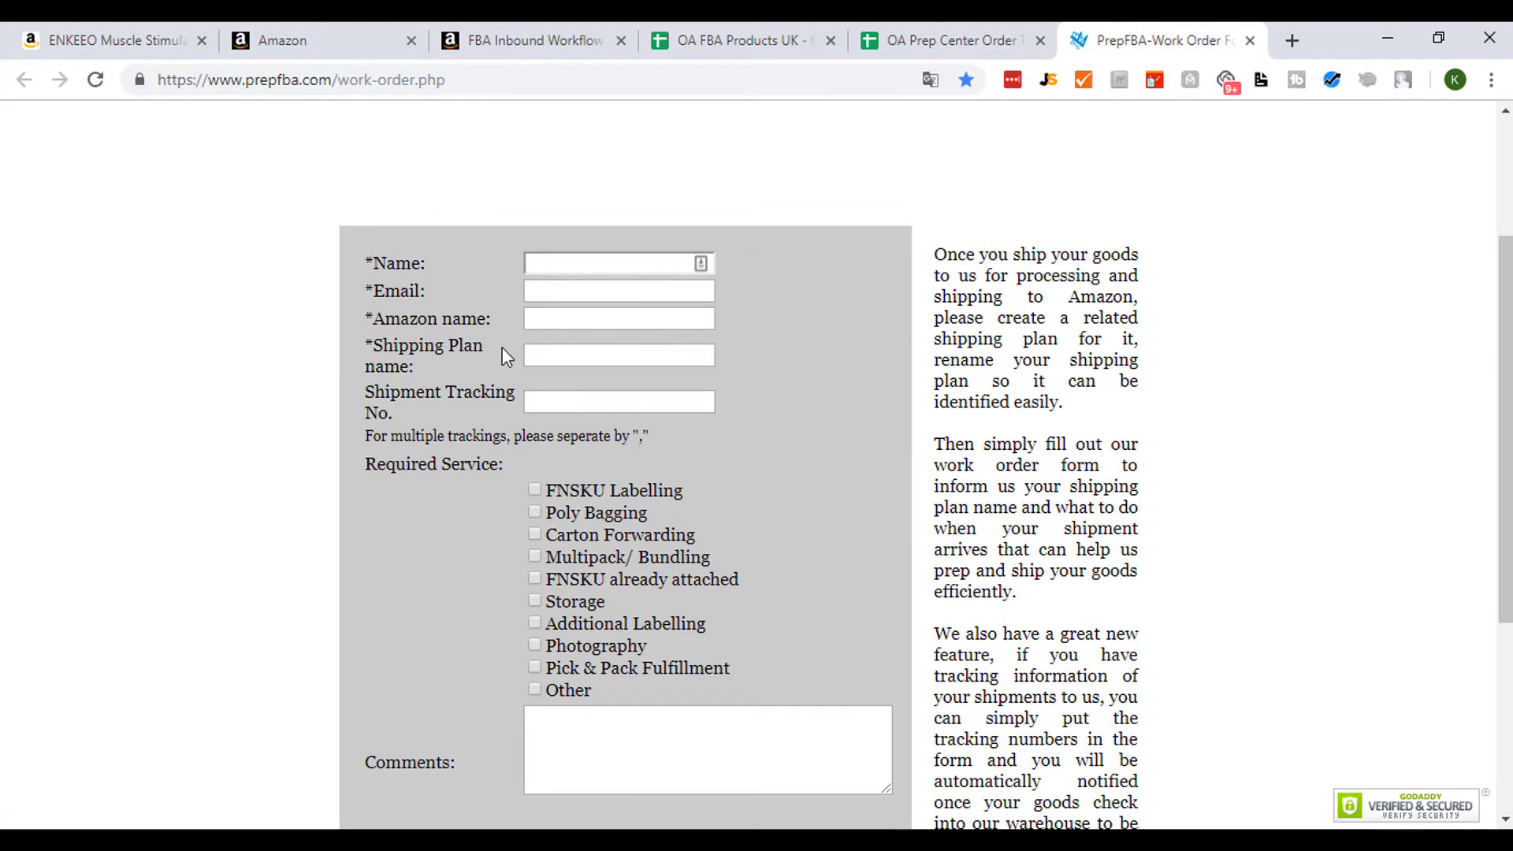
- Tick FNSKU Labelling as the required service on the PrepFBA work order form and place the cursor in Comments
left_click(945, 43)
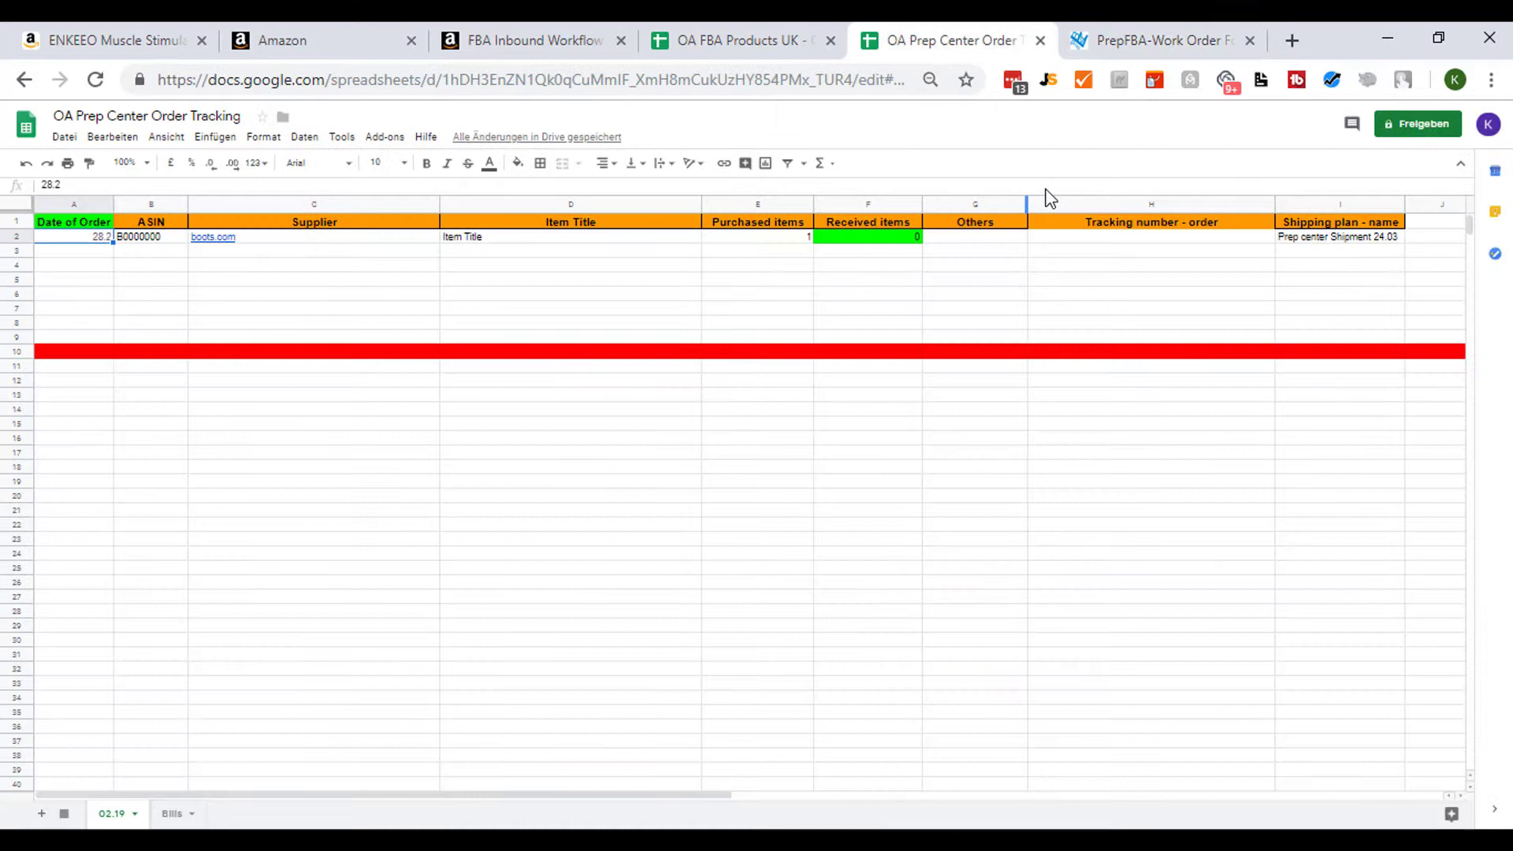
left_click(1340, 239)
left_click(1152, 40)
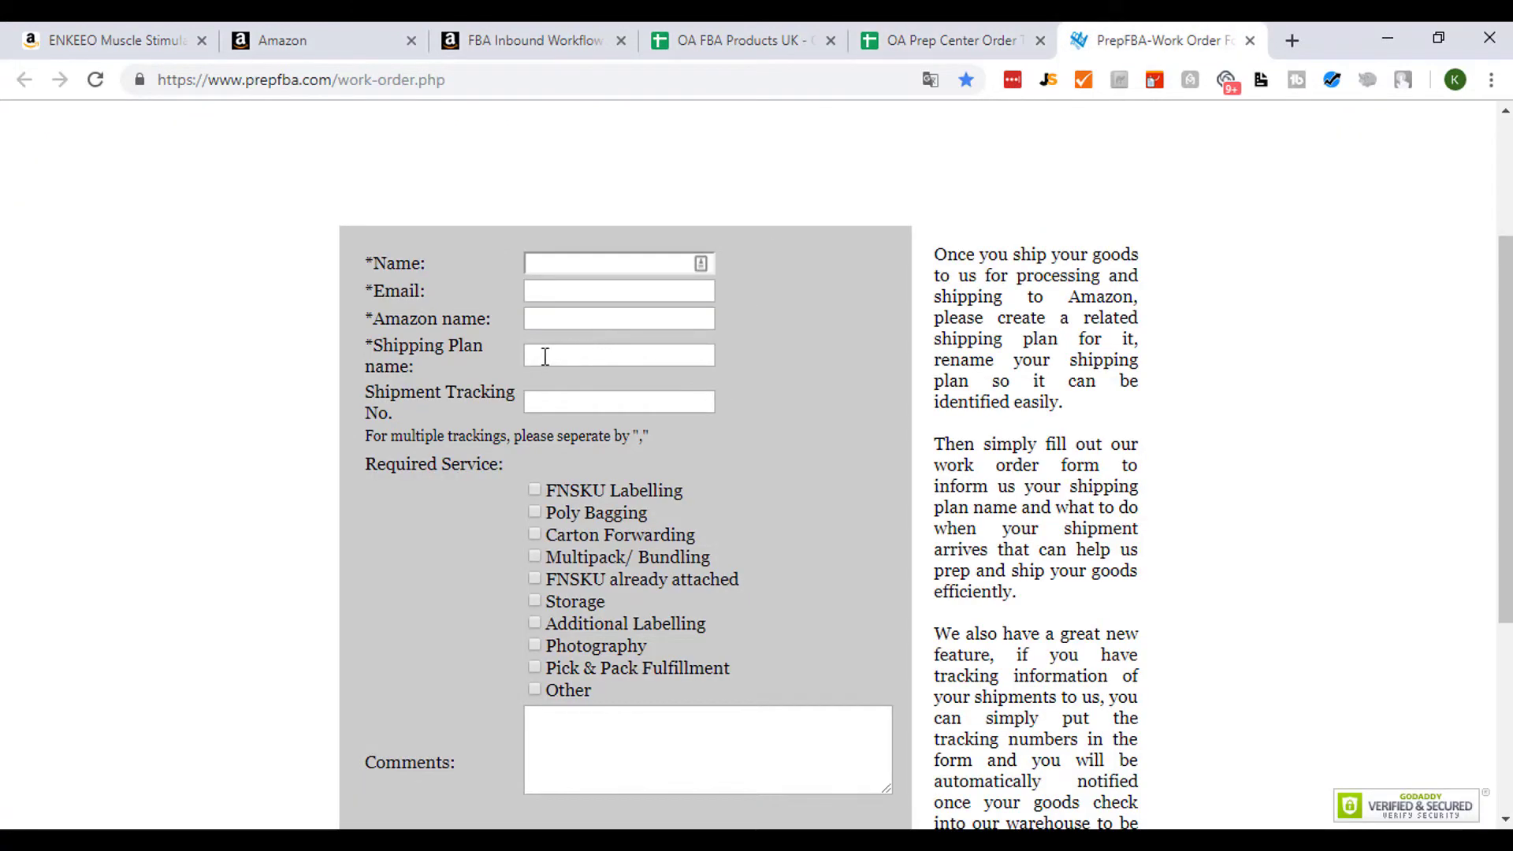
scroll(223, 365, "down", 2)
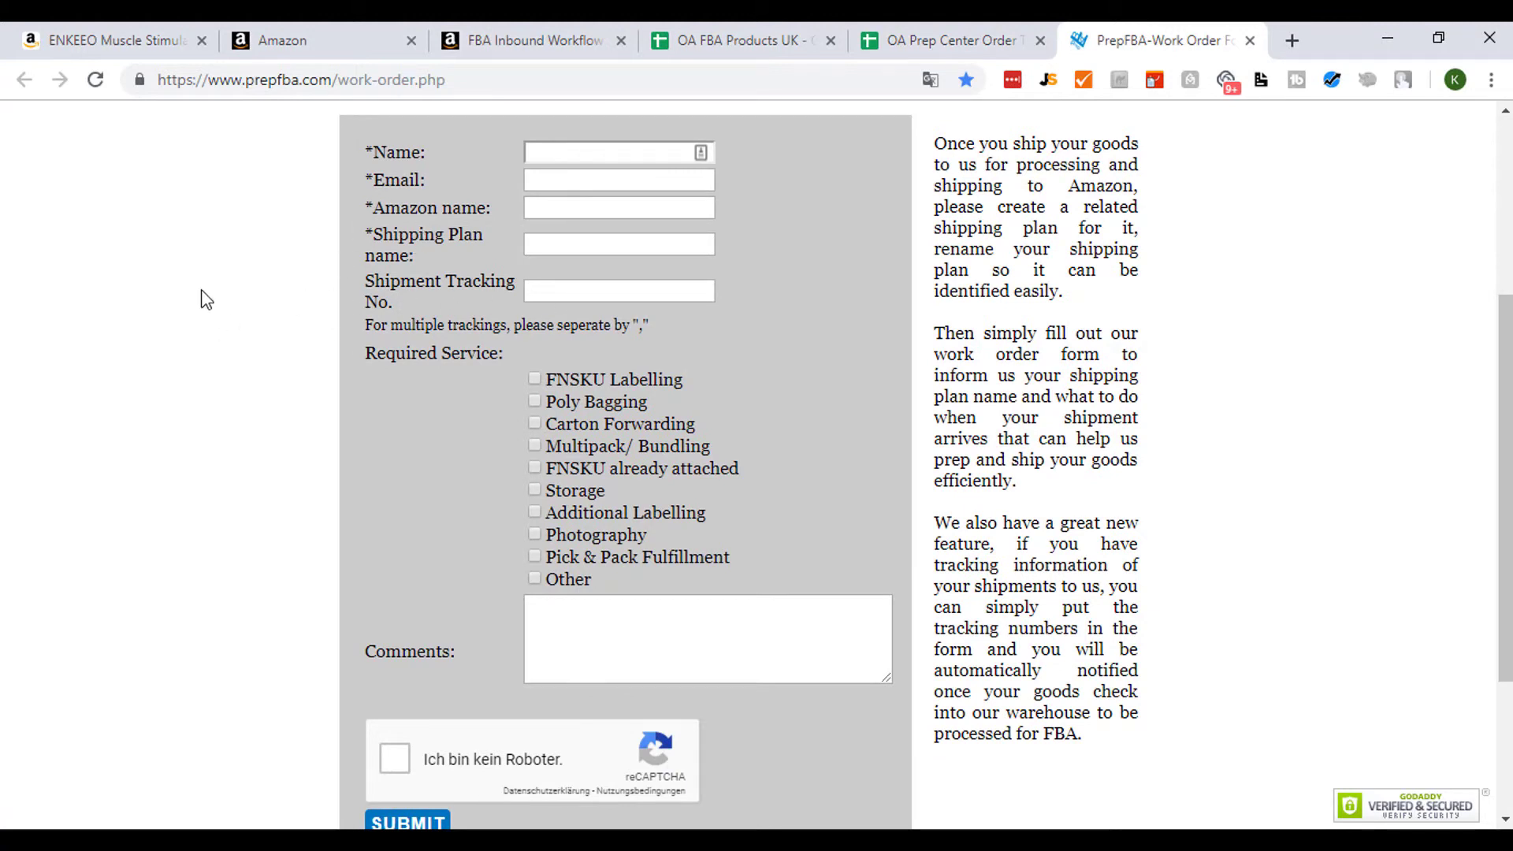
scroll(166, 362, "down", 1)
scroll(167, 372, "down", 2)
scroll(167, 371, "up", 4)
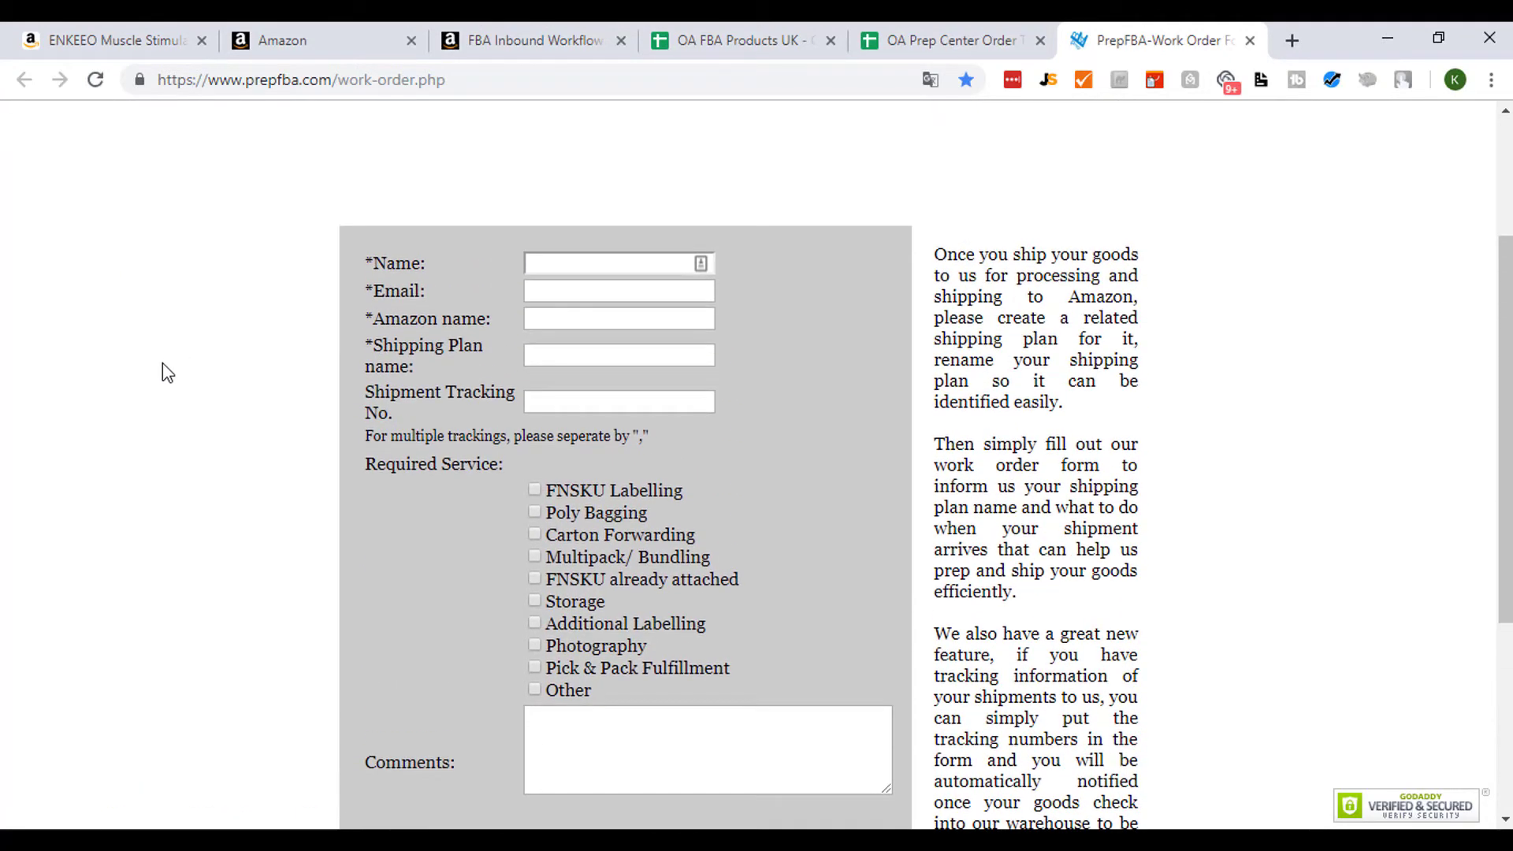
scroll(163, 364, "down", 3)
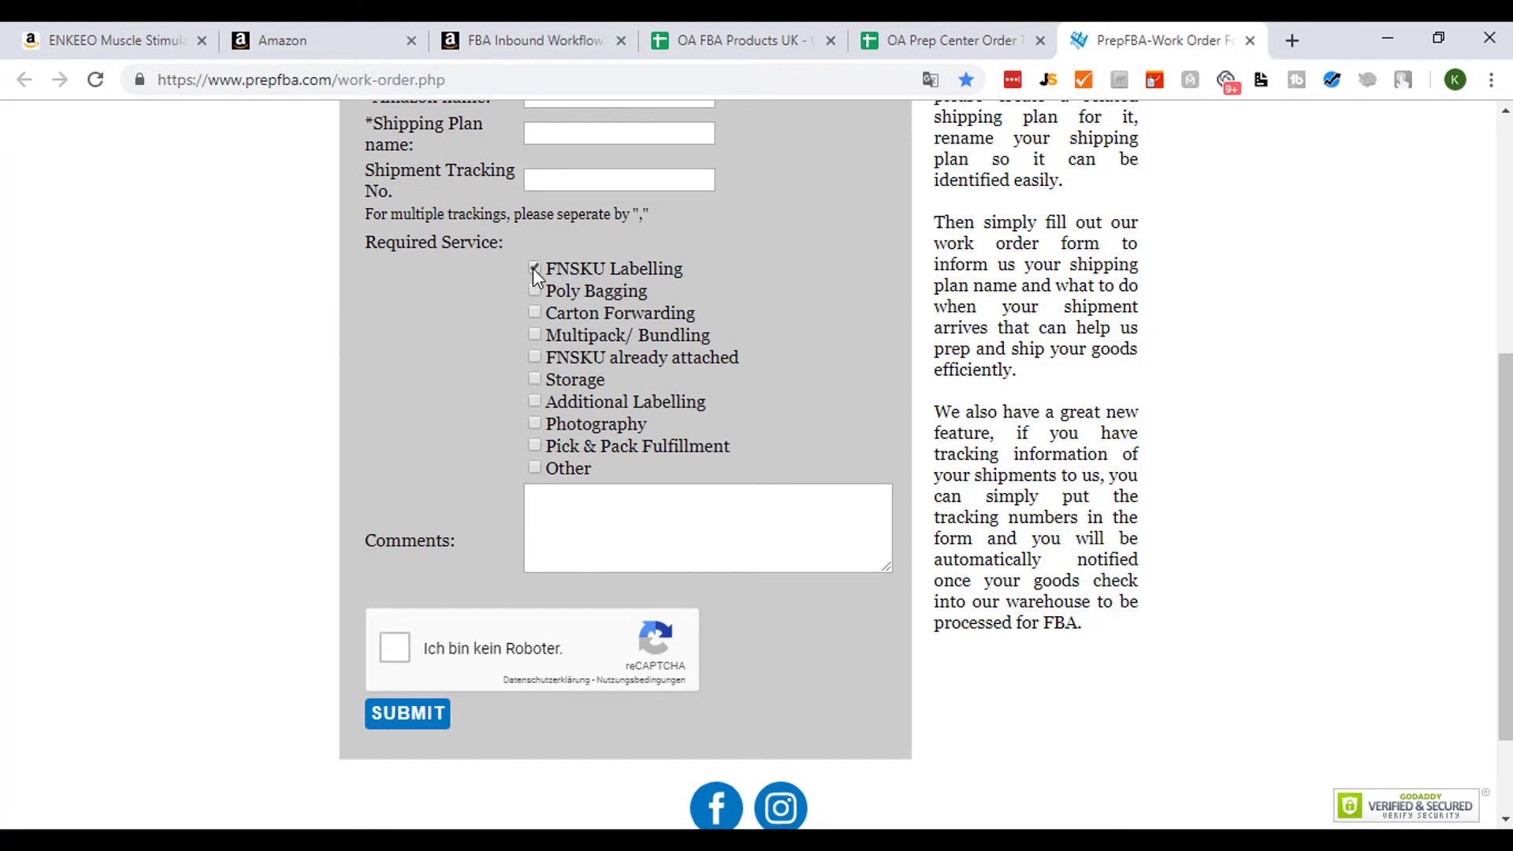
left_click(596, 530)
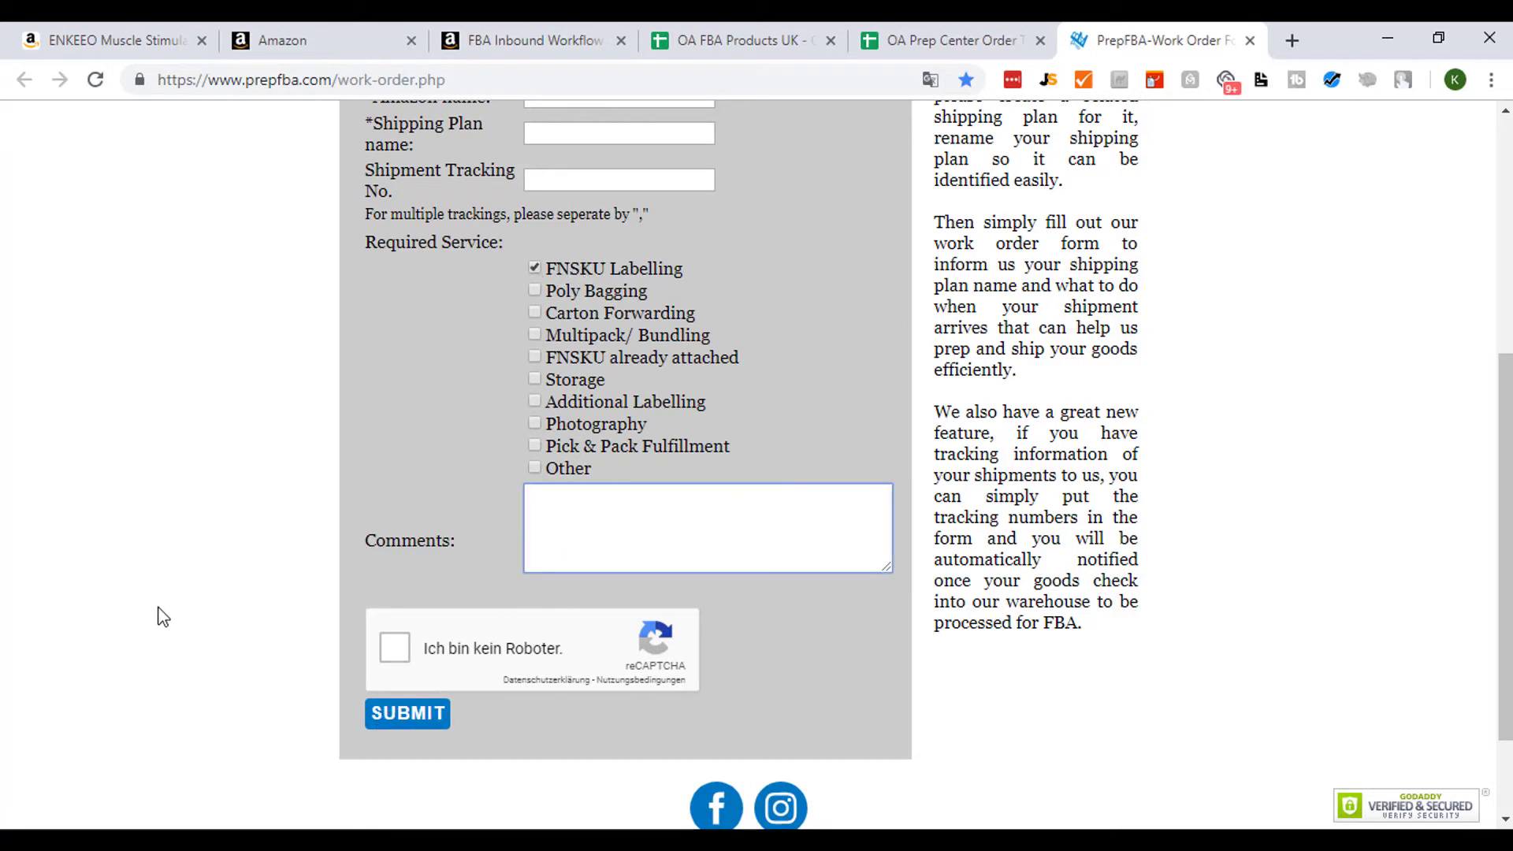
- Review the work order form again alongside the prep-center tracking sheet and the OA FBA Products UK sheet
scroll(293, 533, "up", 3)
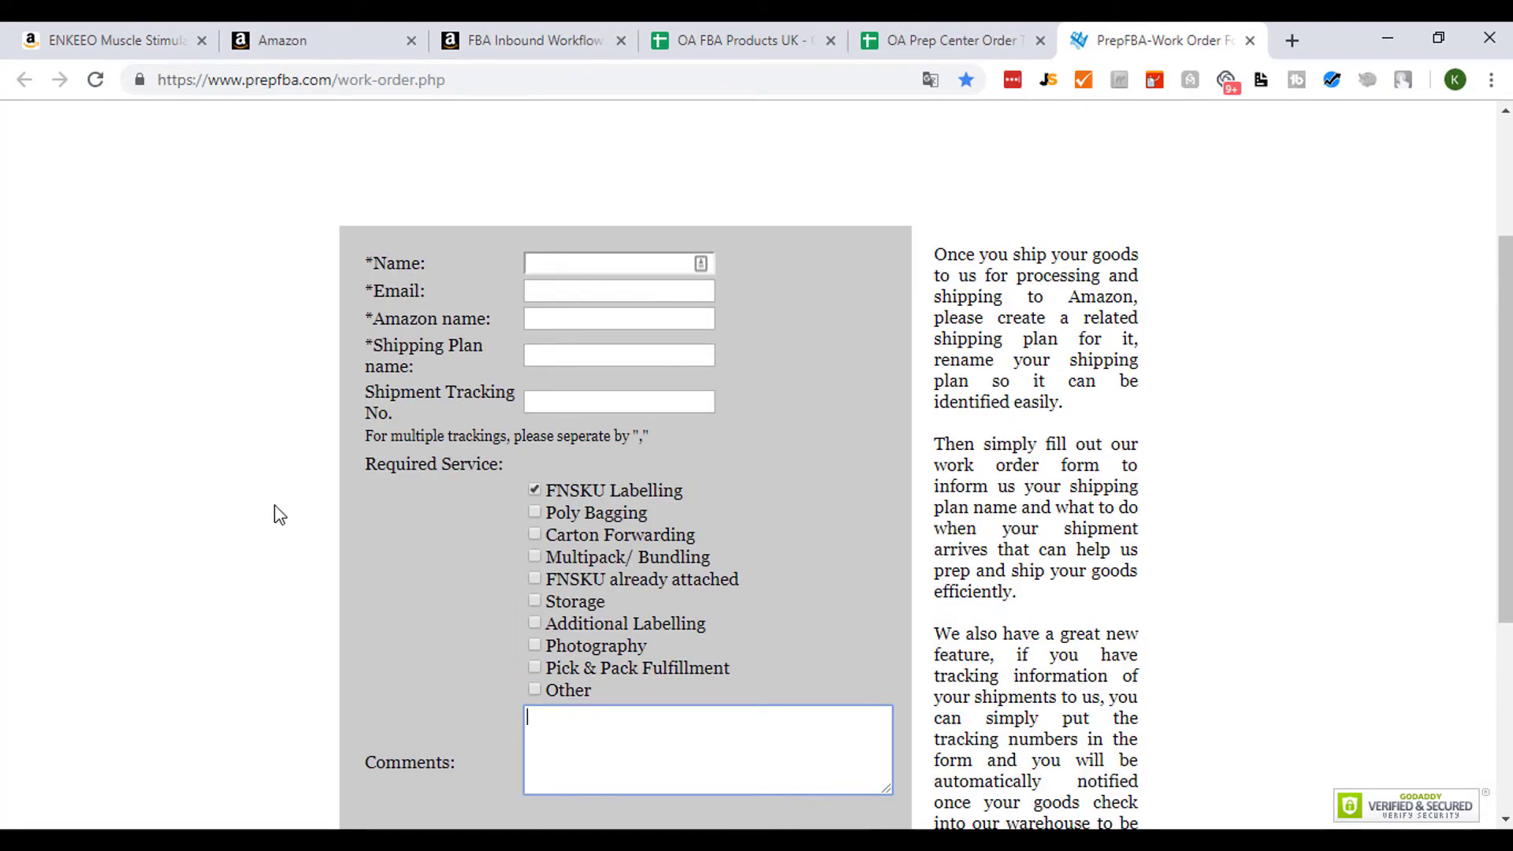
scroll(277, 514, "up", 3)
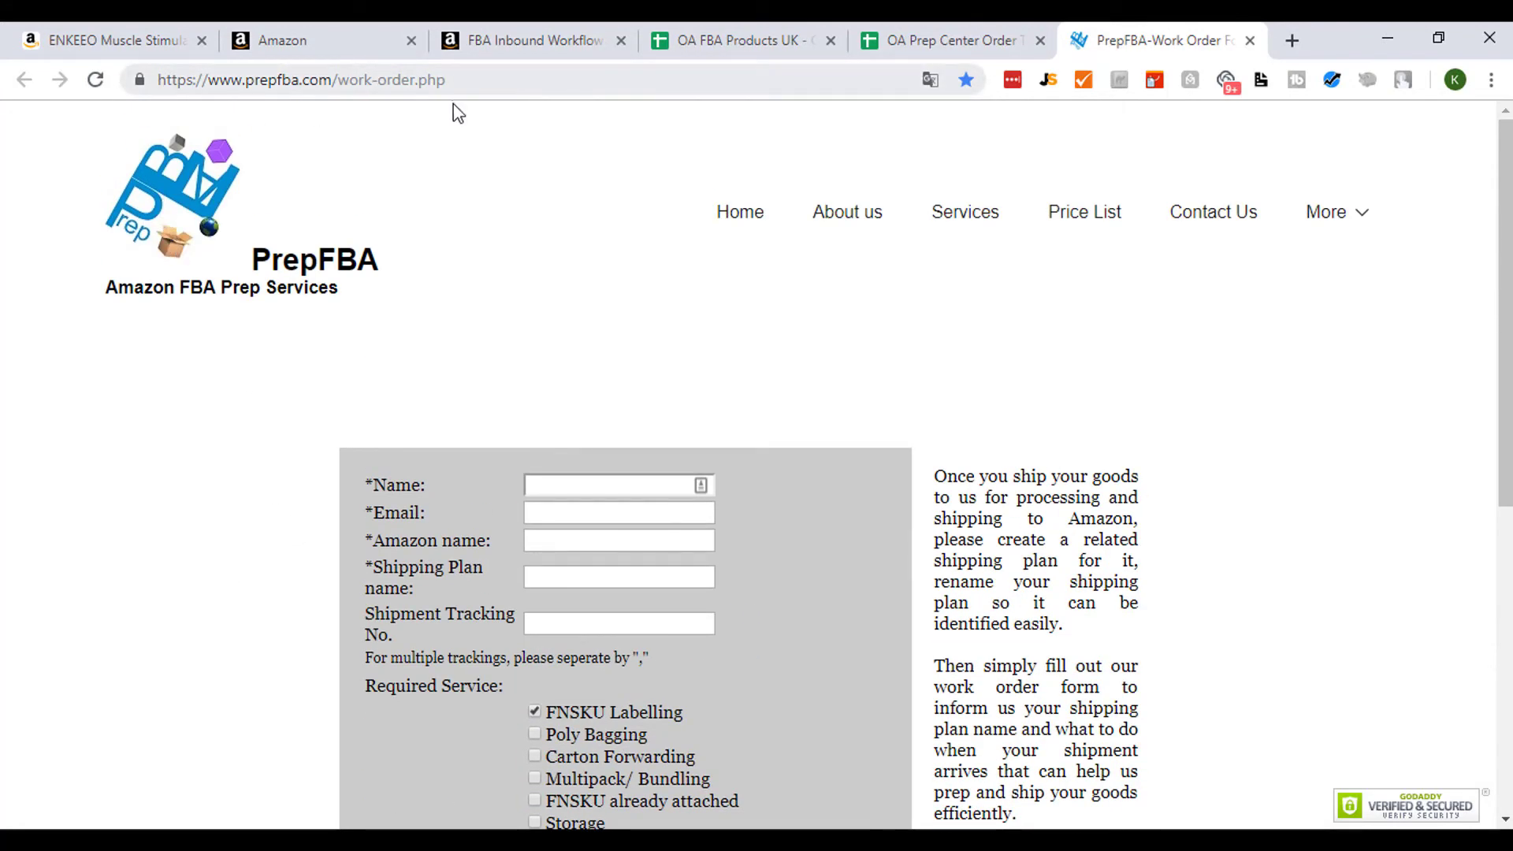
scroll(314, 432, "down", 8)
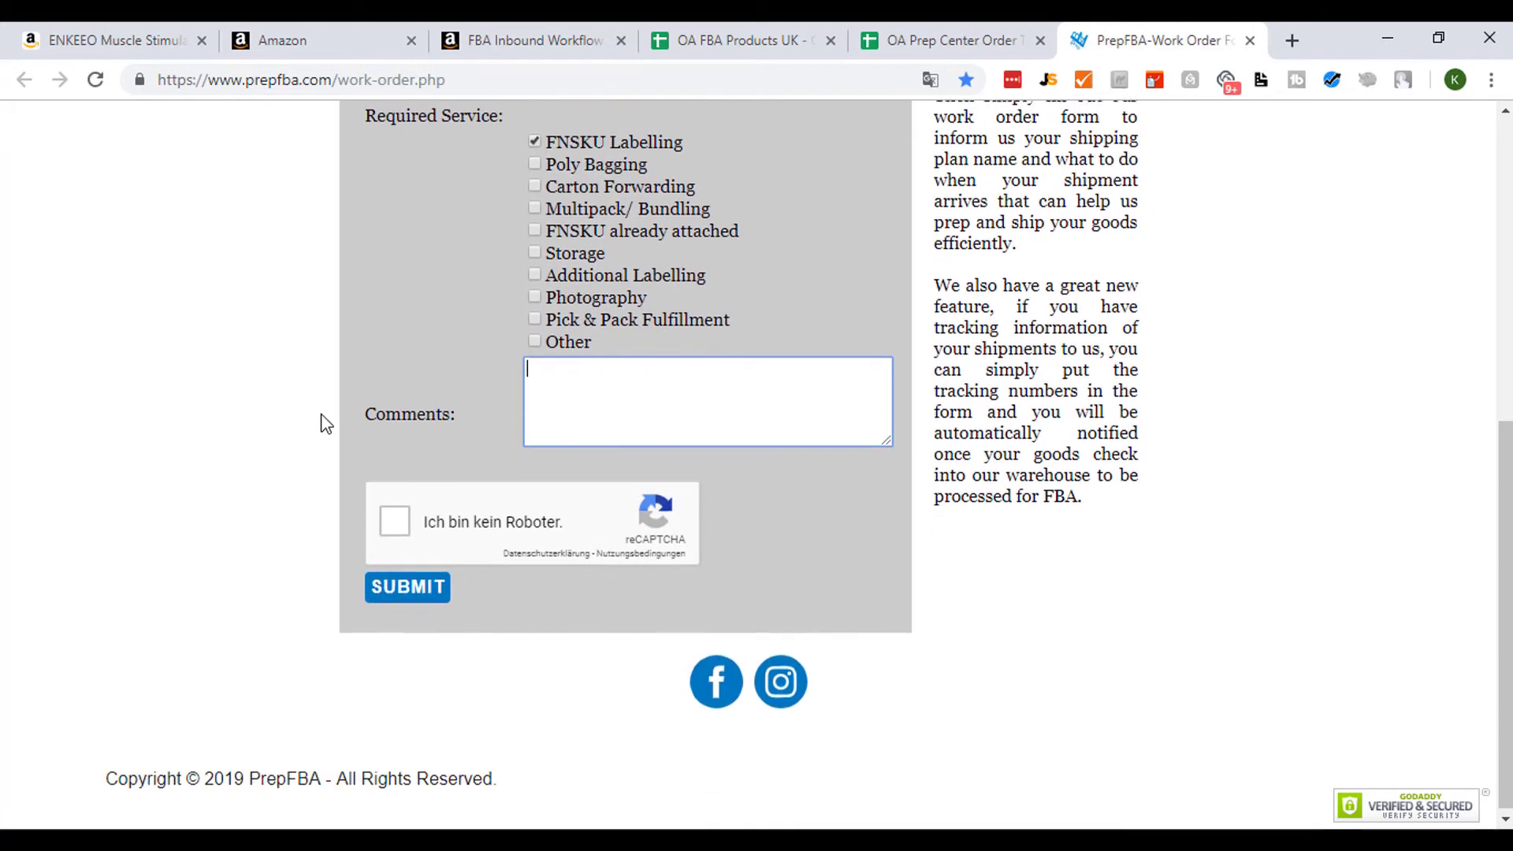
scroll(323, 423, "up", 4)
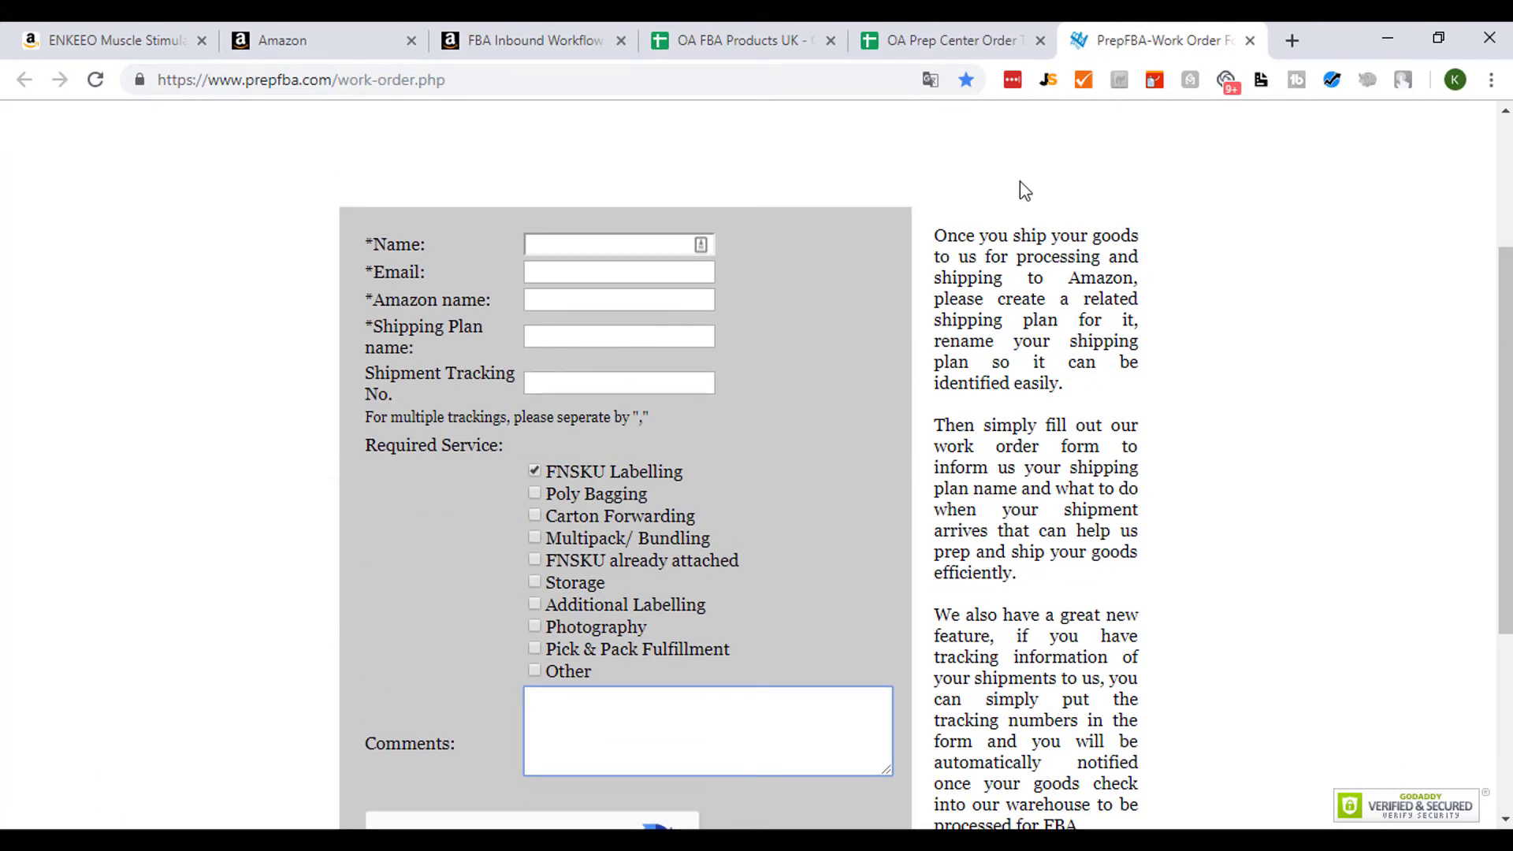
left_click(777, 32)
left_click(949, 39)
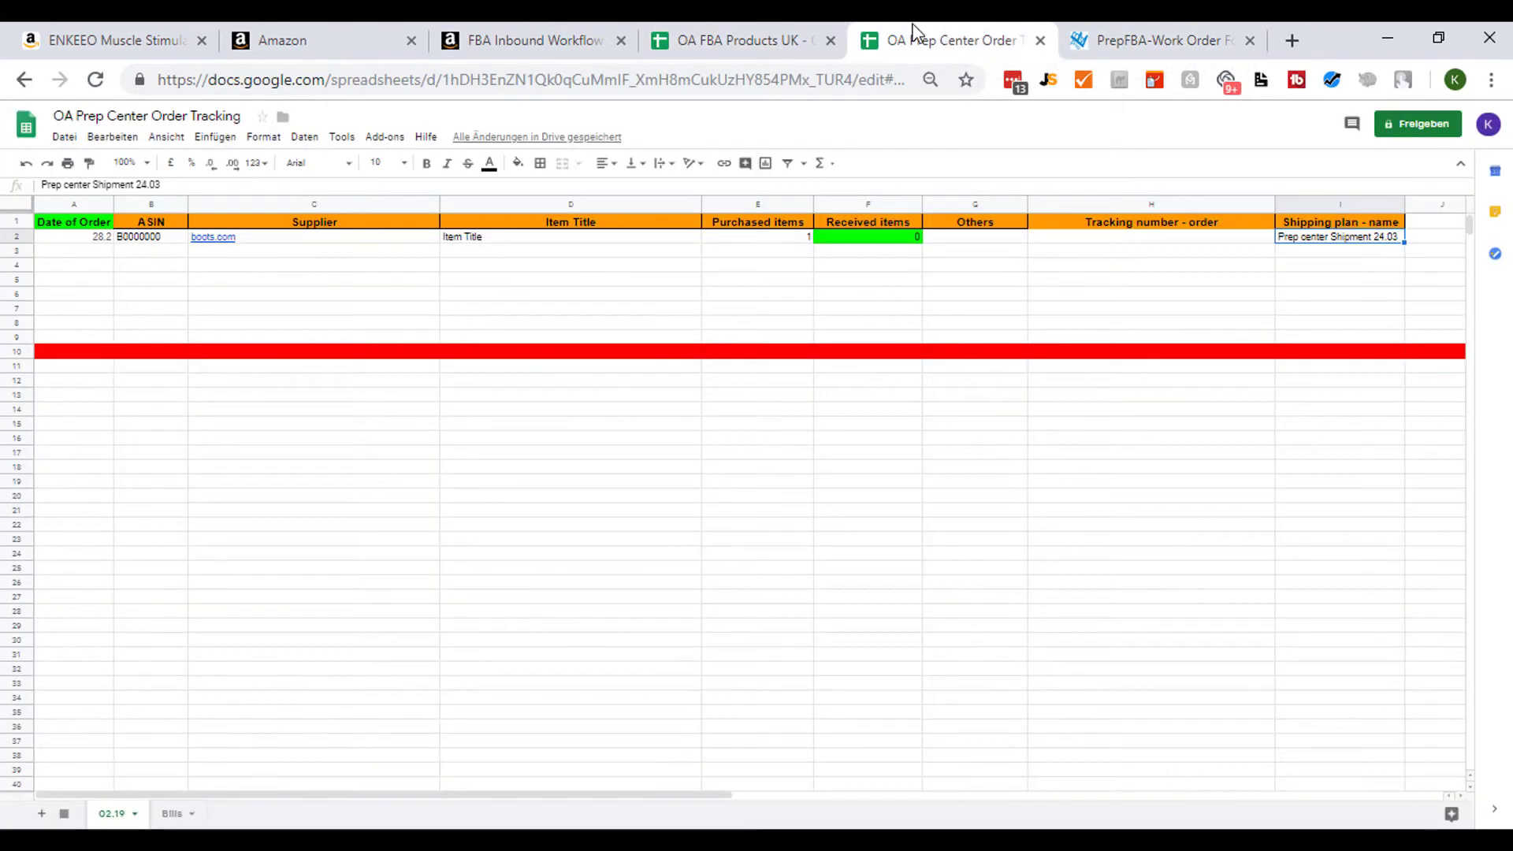
left_click(783, 31)
left_click(918, 38)
left_click(778, 39)
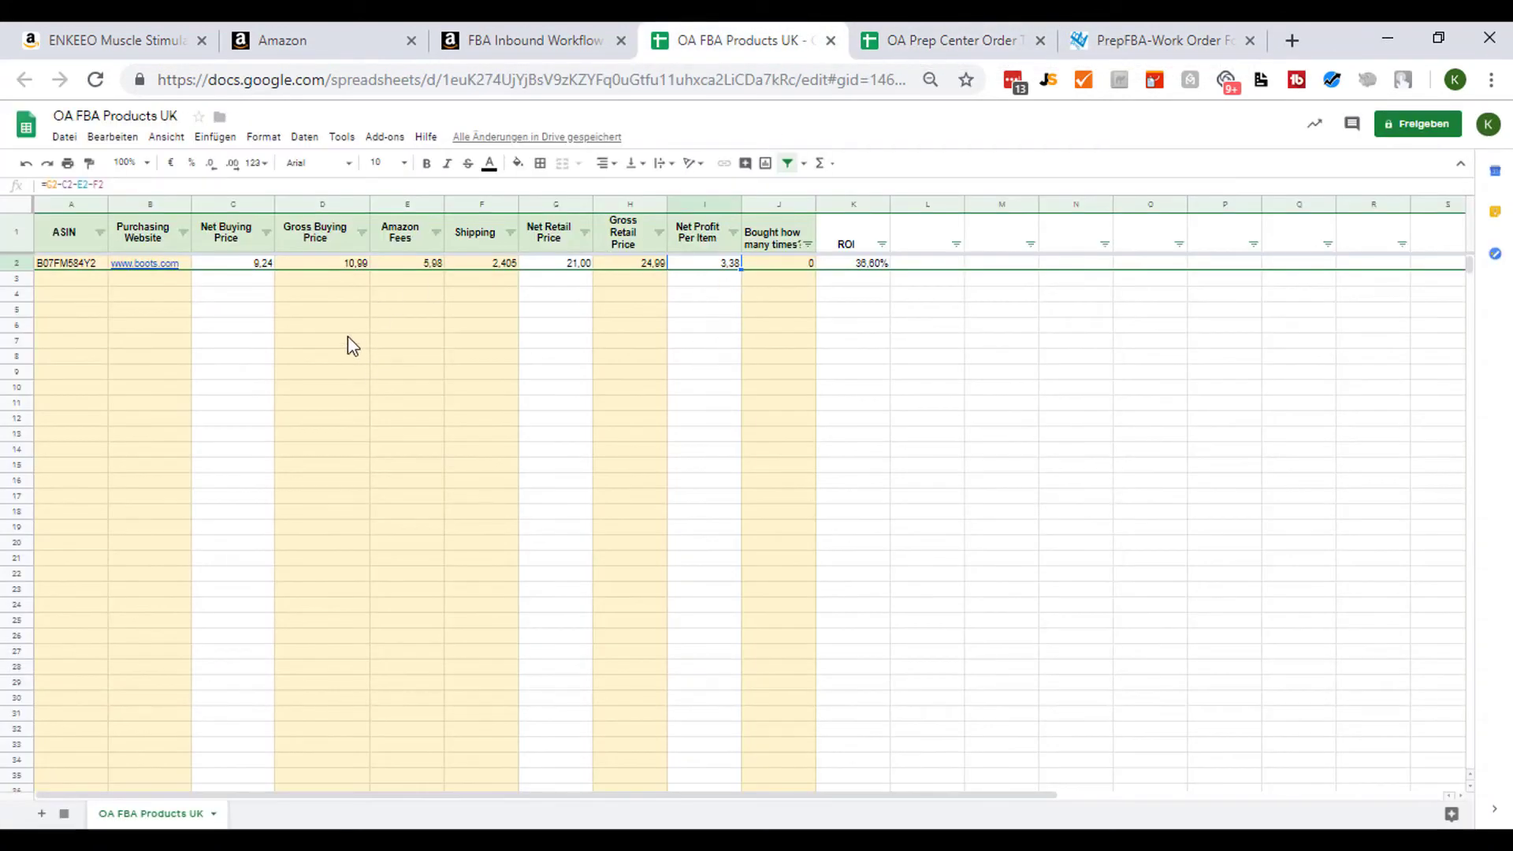